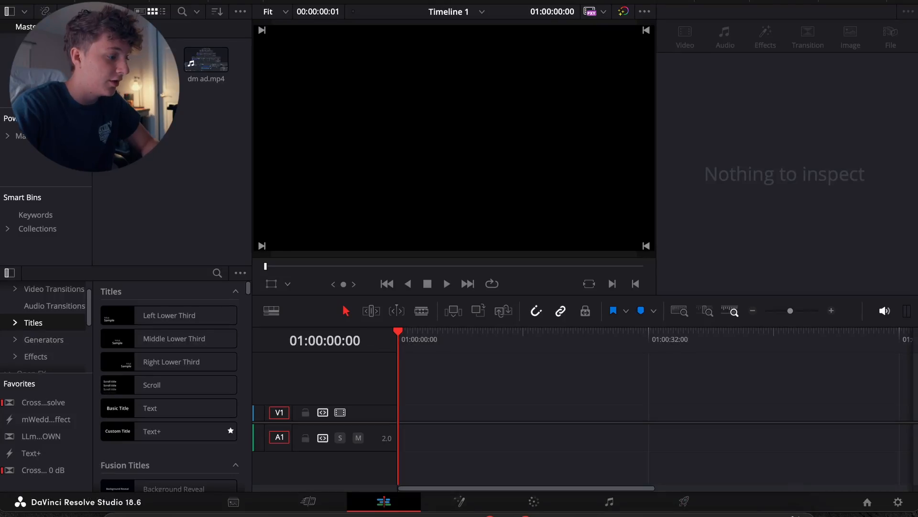
# Place the camera clip dm ad!.MP4 at the very start of the timeline on tracks V1 and A1
pyautogui.moveTo(206, 58); pyautogui.dragTo(446, 413)
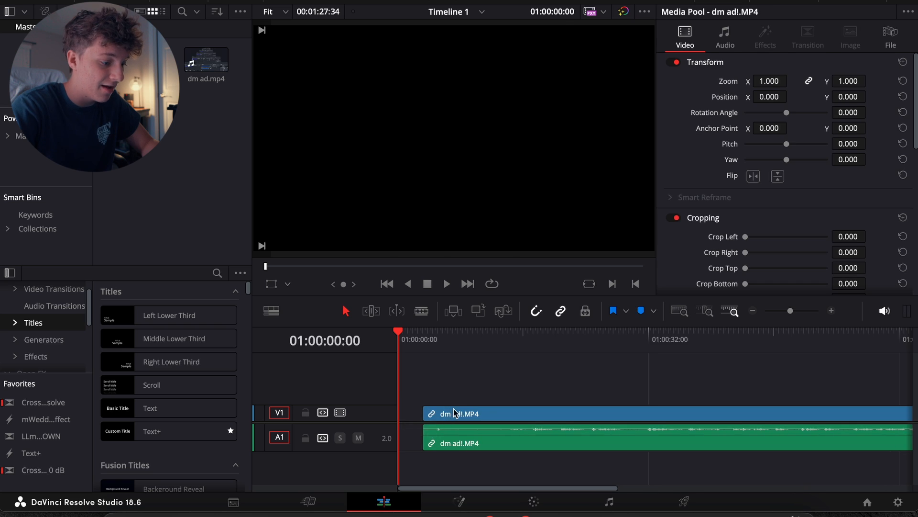
pyautogui.click(753, 311)
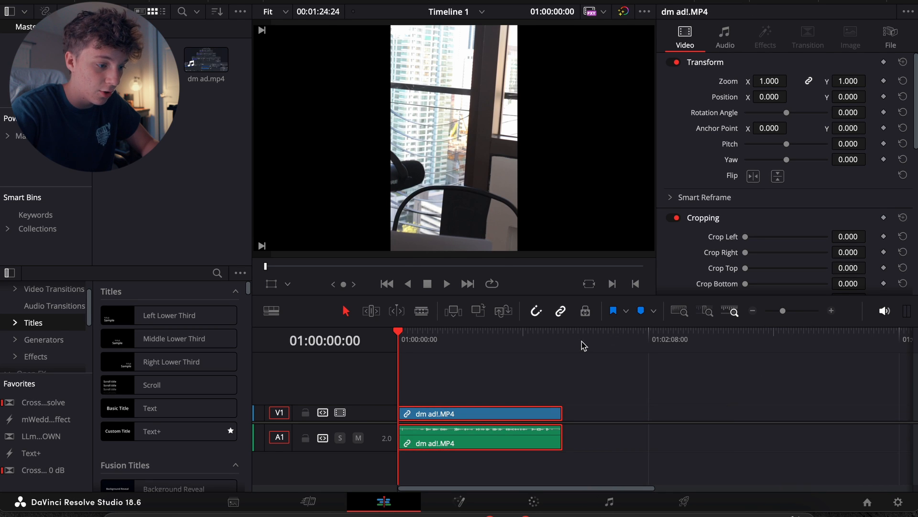
pyautogui.click(563, 345)
pyautogui.moveTo(554, 345); pyautogui.dragTo(354, 341)
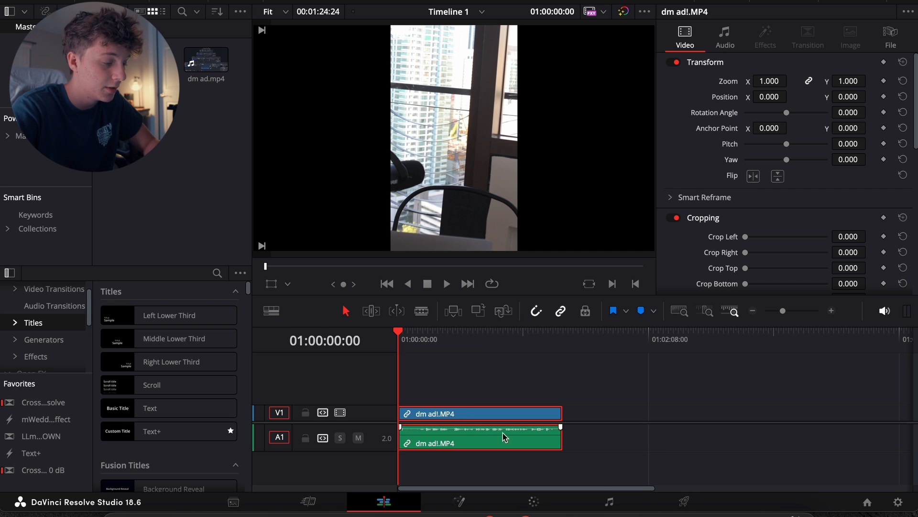
# Add dm ad.mp4 on separate tracks, unlink its video from its audio, and delete the video part
pyautogui.moveTo(206, 60); pyautogui.dragTo(446, 404)
pyautogui.rightClick(446, 404)
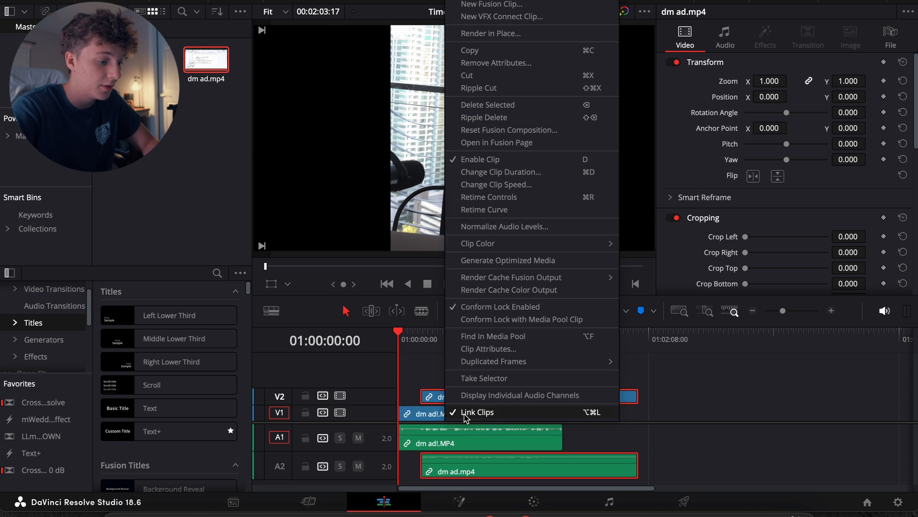
pyautogui.click(464, 413)
pyautogui.click(463, 403)
pyautogui.press('BackSpace')
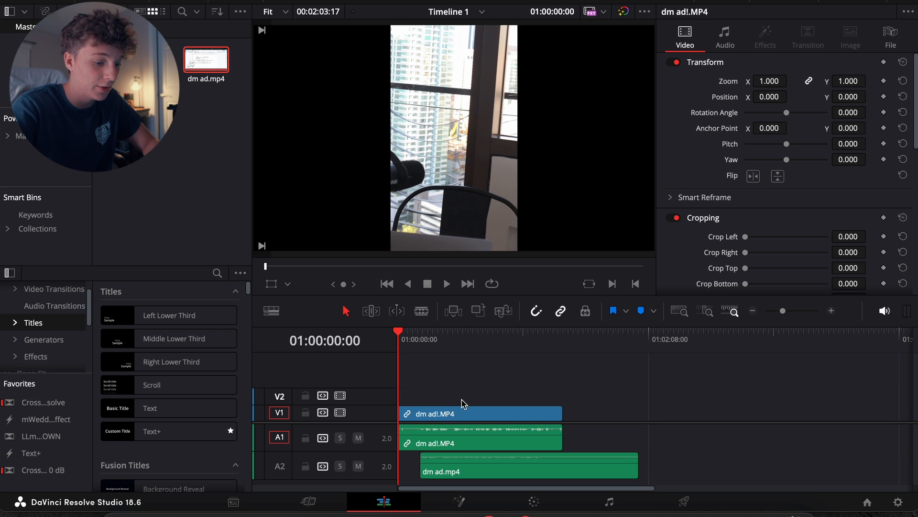
# Shift the dm ad!.MP4 clip further along the timeline and auto-align it with the separate dm ad.mp4 audio by sound
pyautogui.click(467, 465)
pyautogui.moveTo(461, 438); pyautogui.dragTo(479, 419)
pyautogui.keyDown('super'); pyautogui.click(512, 471); pyautogui.keyUp('super')
pyautogui.rightClick(512, 472)
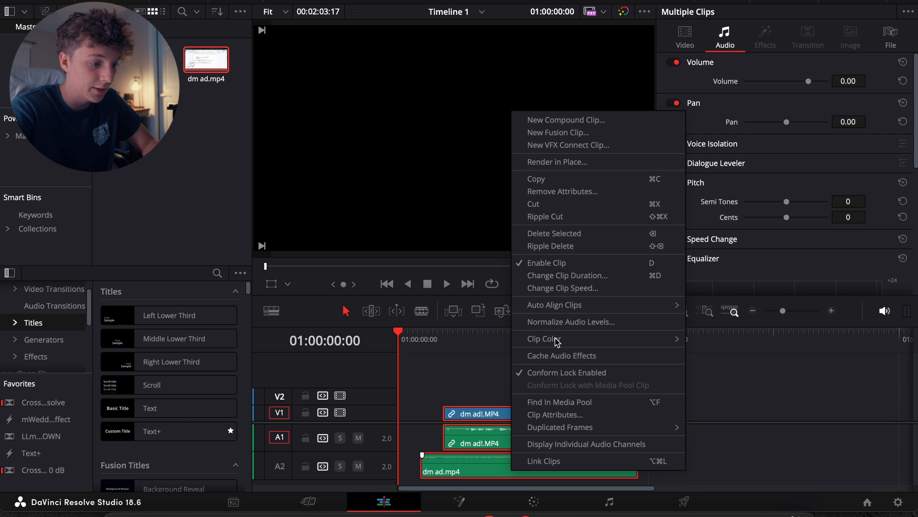
pyautogui.moveTo(560, 306)
pyautogui.click(716, 318)
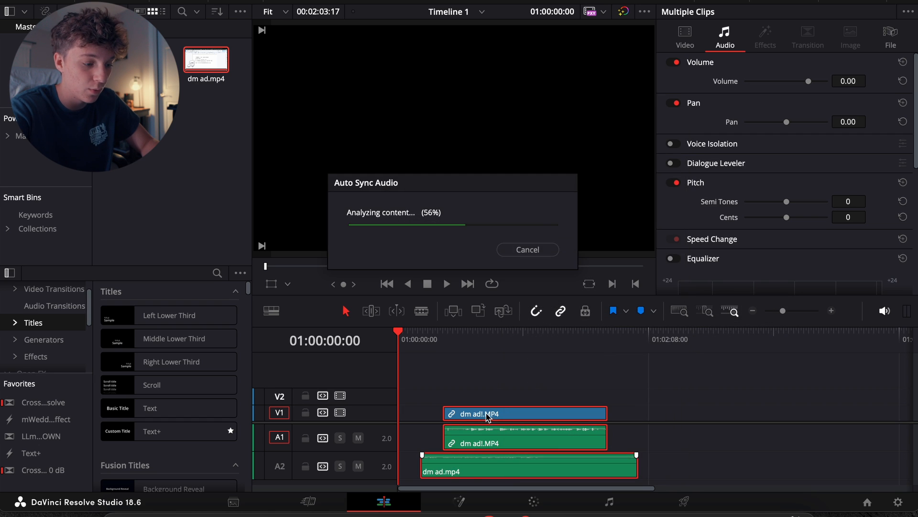
# Play the aligned clips from about 01:00:33:30 to check the audio sync where dm ad.mp4 begins
pyautogui.moveTo(477, 343); pyautogui.dragTo(463, 339)
pyautogui.click(832, 311)
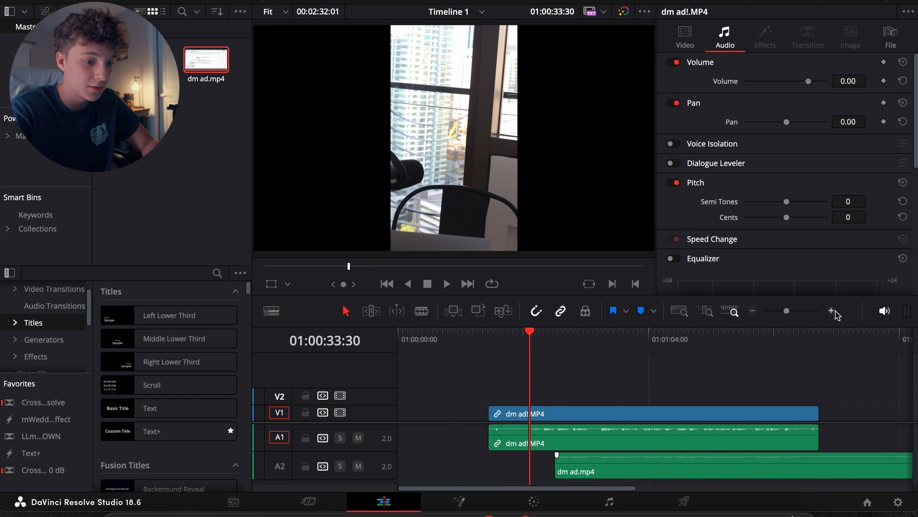
pyautogui.click(833, 311)
pyautogui.click(833, 312)
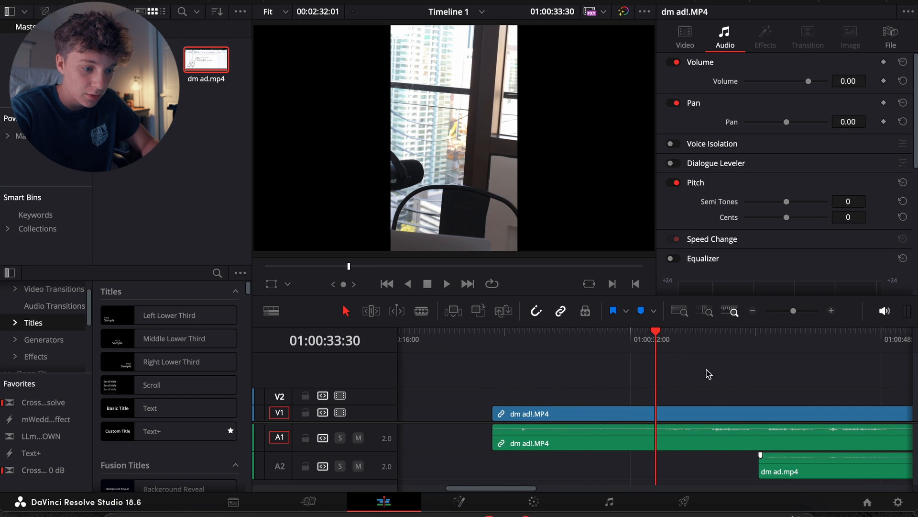
pyautogui.hscroll(3, 707, 371)
pyautogui.press('space')
pyautogui.press('XF86AudioRaiseVolume')
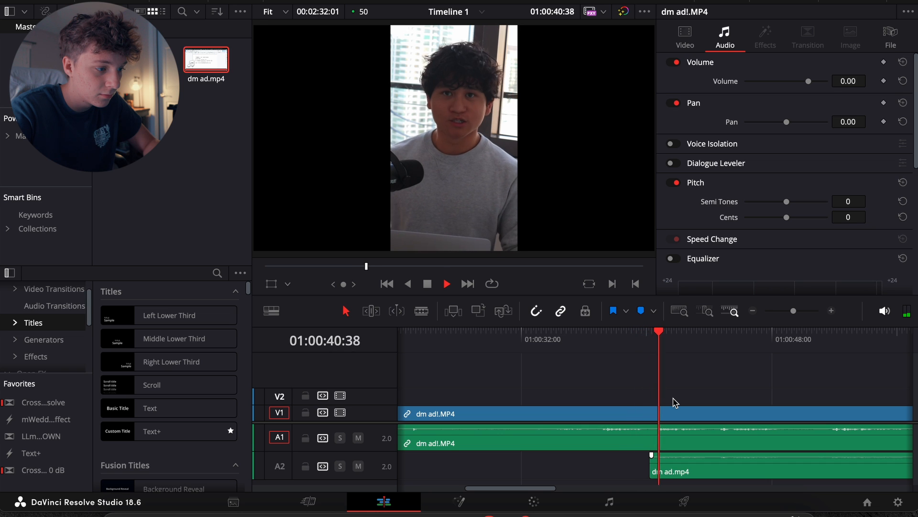
# Set the dm ad.mp4 audio clip's volume to 23 and play it back
pyautogui.click(705, 458)
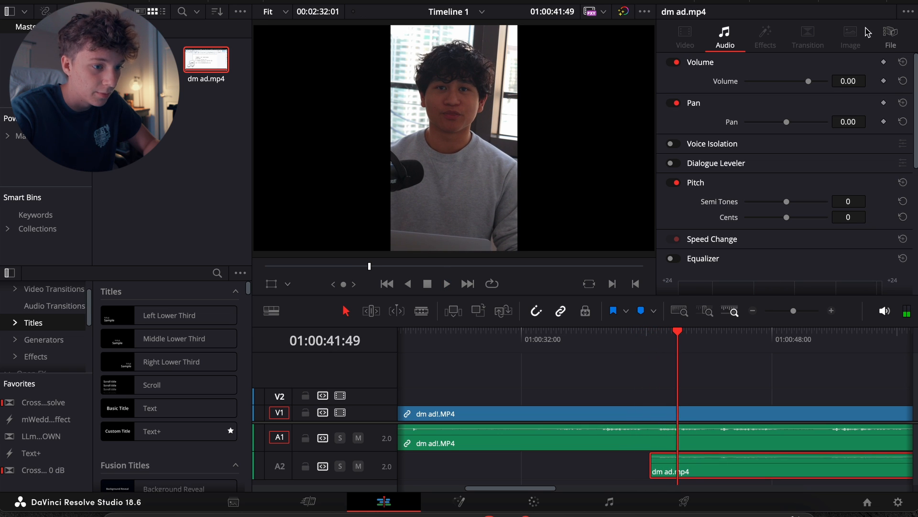
pyautogui.press('Return')
pyautogui.click(741, 365)
pyautogui.press('space')
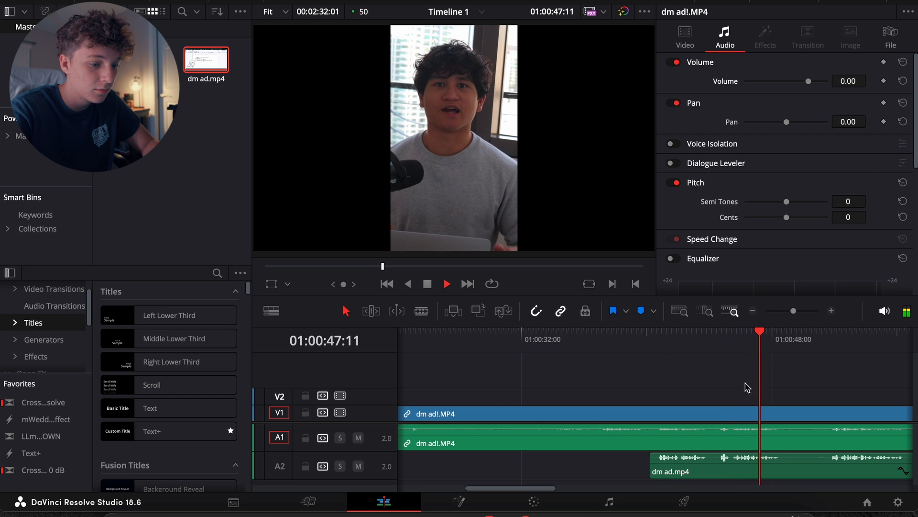
# Remove the unused opening footage and audio, and close the gap so all clips start at 01:00:00:00
pyautogui.click(729, 342)
pyautogui.moveTo(705, 403); pyautogui.dragTo(661, 479)
pyautogui.press('Delete')
pyautogui.click(584, 413)
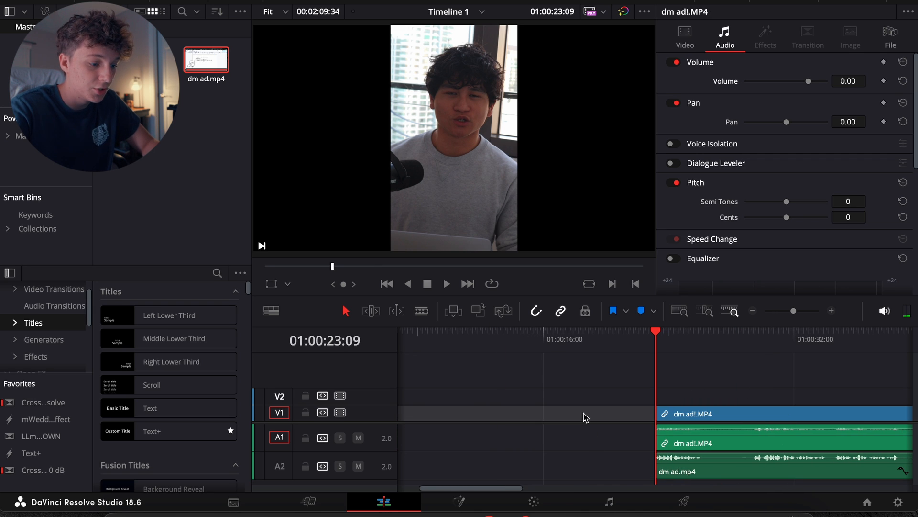
pyautogui.press('Delete')
pyautogui.click(443, 413)
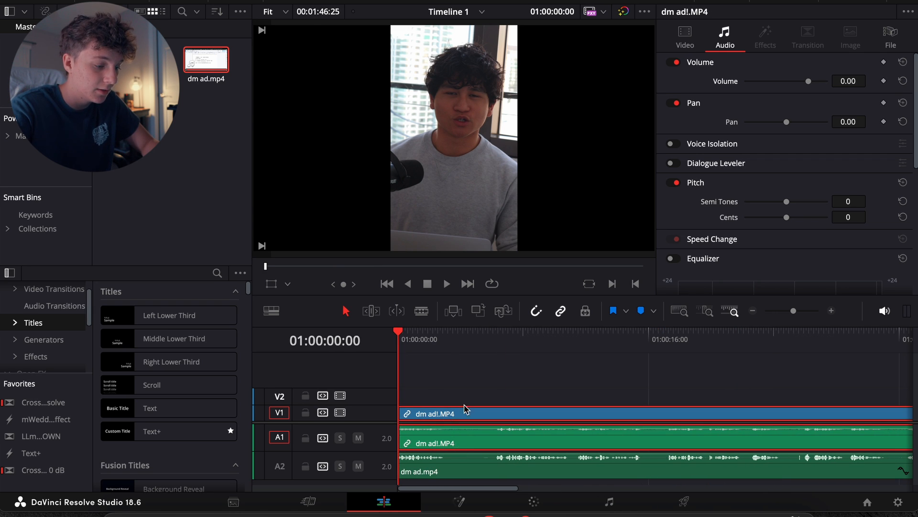
# Change the project to a vertical 1080 x 1920 timeline resolution, save it, and play back the opening
pyautogui.hotkey('shift', '9')
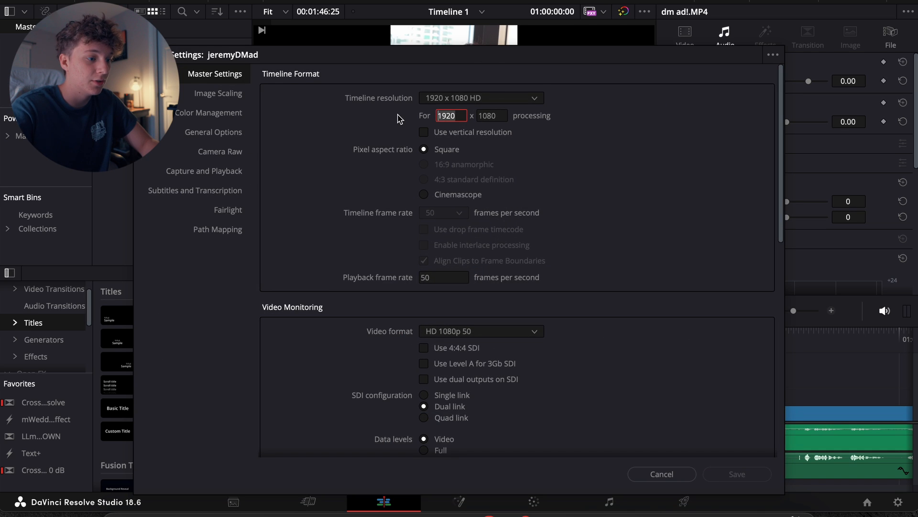
pyautogui.press('Tab')
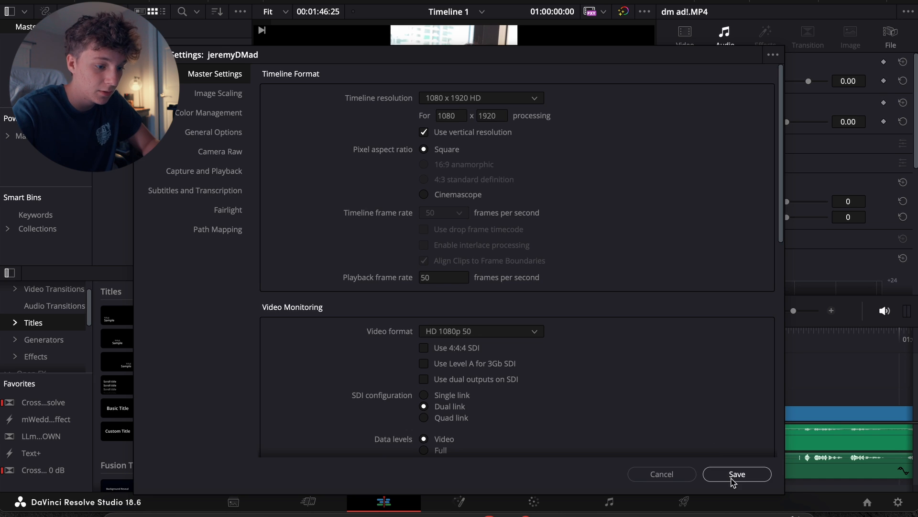
pyautogui.click(733, 476)
pyautogui.press('space')
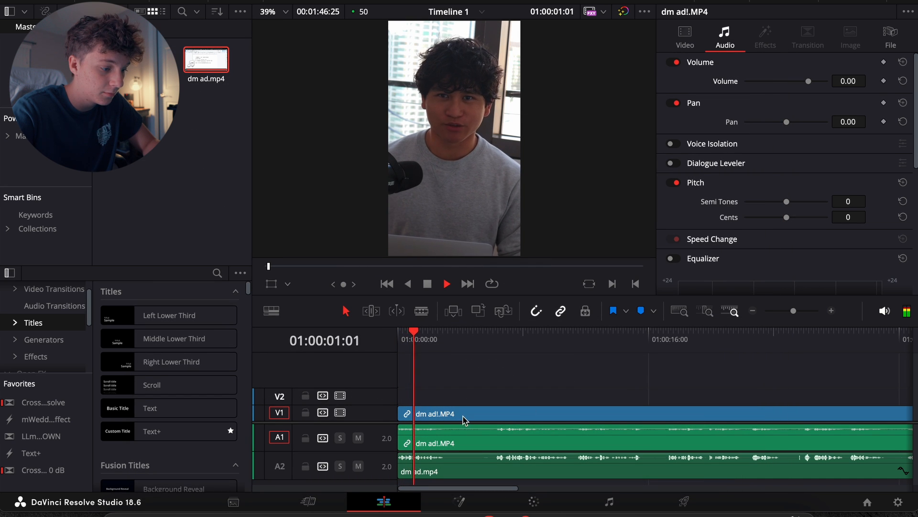
pyautogui.moveTo(493, 337); pyautogui.dragTo(472, 345)
pyautogui.press('Home')
# Open the dm ad!.MP4 clip for color grading and go to the frame at 01:00:17:23
pyautogui.click(487, 414)
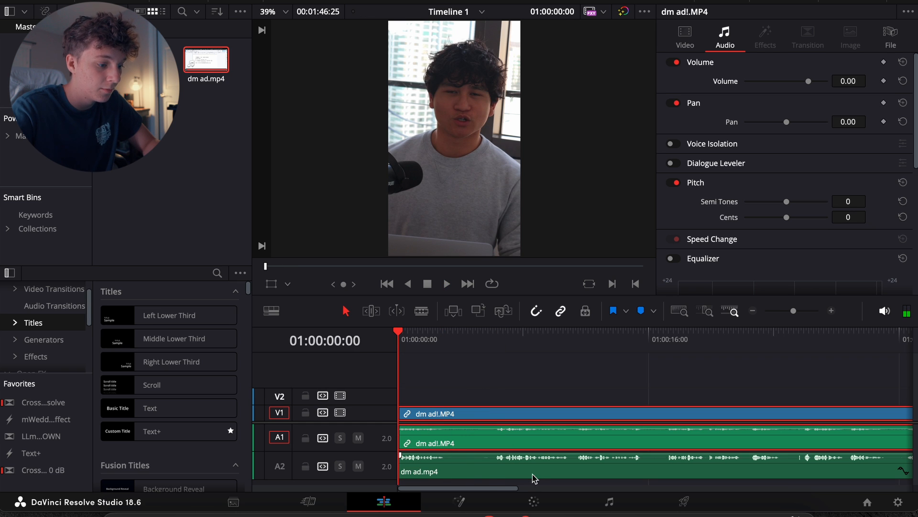
pyautogui.click(534, 502)
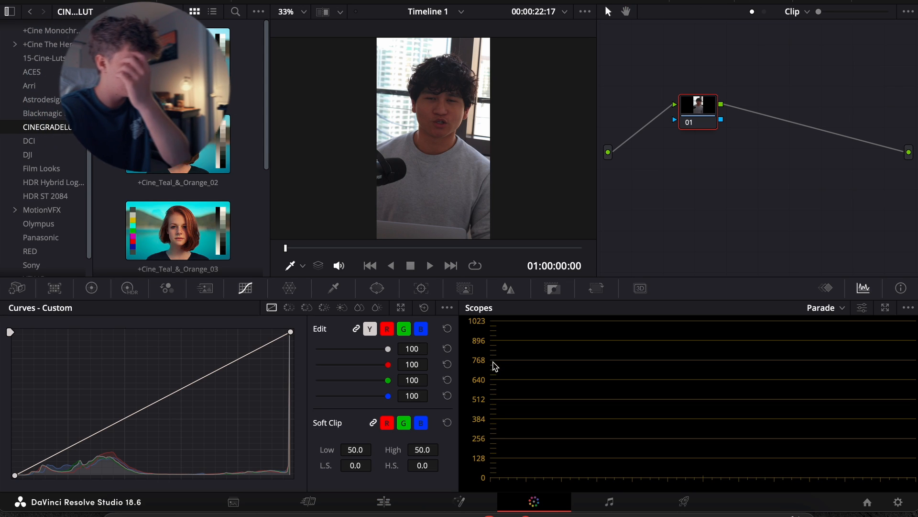
pyautogui.moveTo(373, 248); pyautogui.dragTo(369, 247)
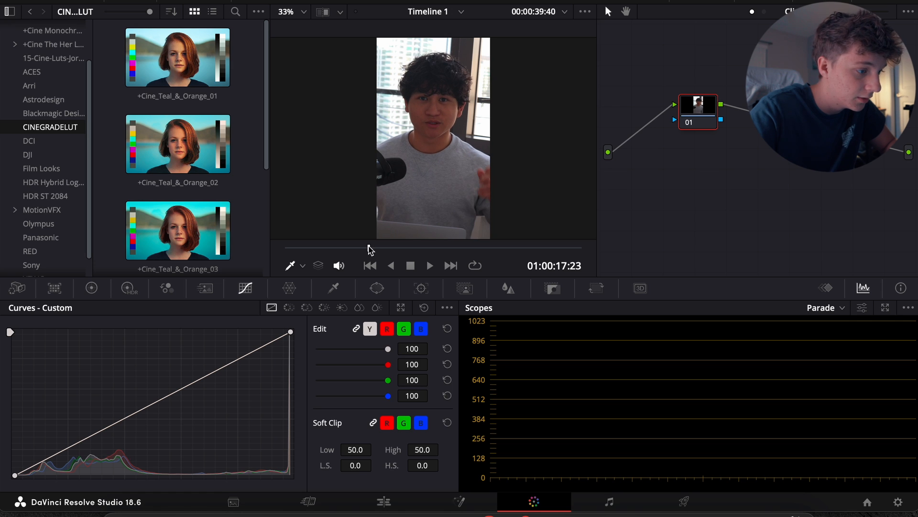
# Apply the CINEGRADELUT look +Cine_Teal_&_Orange_05 to node 01
pyautogui.click(79, 4)
pyautogui.click(47, 103)
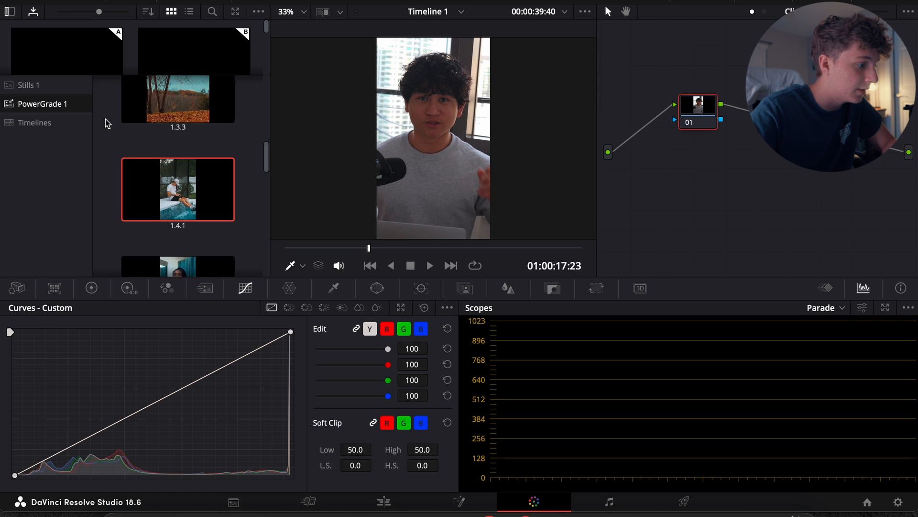
pyautogui.click(124, 1)
pyautogui.click(85, 36)
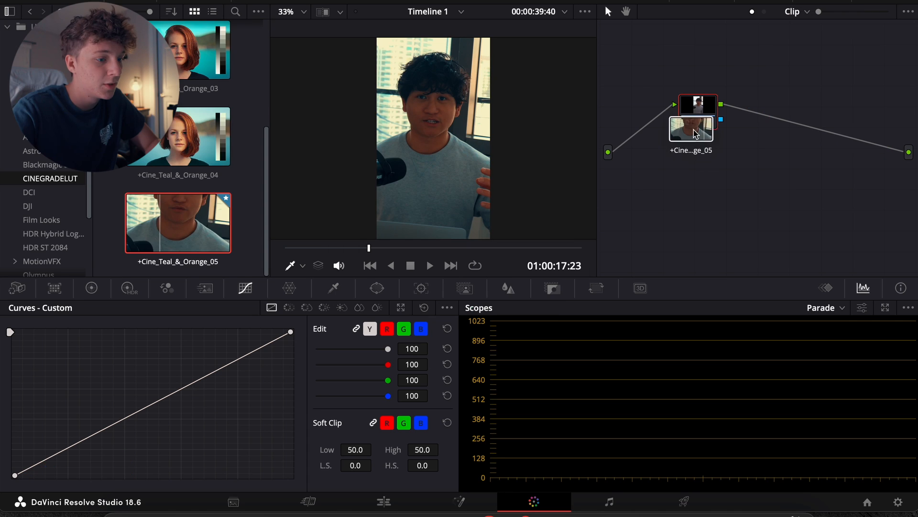
pyautogui.moveTo(696, 112); pyautogui.dragTo(698, 111)
# Add a corrector node and connect it between node 01 and the output
pyautogui.rightClick(731, 170)
pyautogui.moveTo(742, 186)
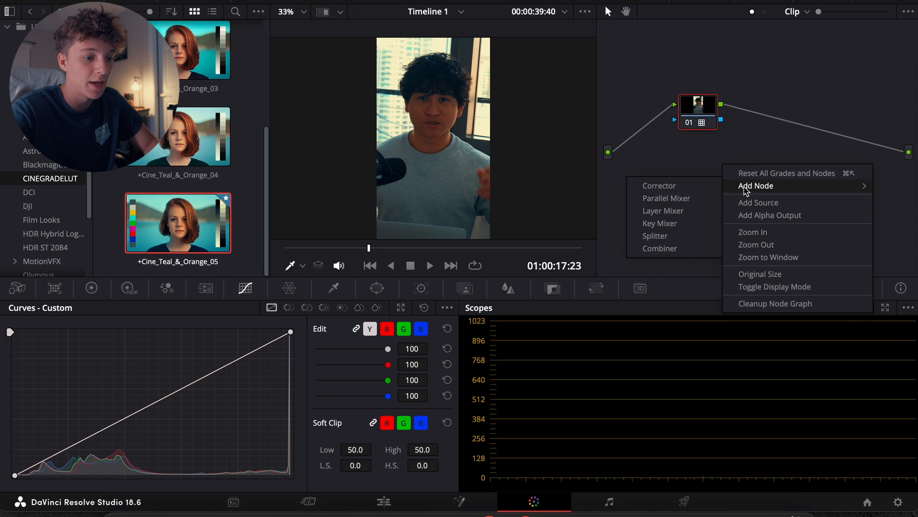
pyautogui.click(659, 186)
pyautogui.moveTo(727, 162); pyautogui.dragTo(782, 114)
# Lower node 01's key output gain to soften its LUT, and toggle the node to compare the look
pyautogui.click(698, 107)
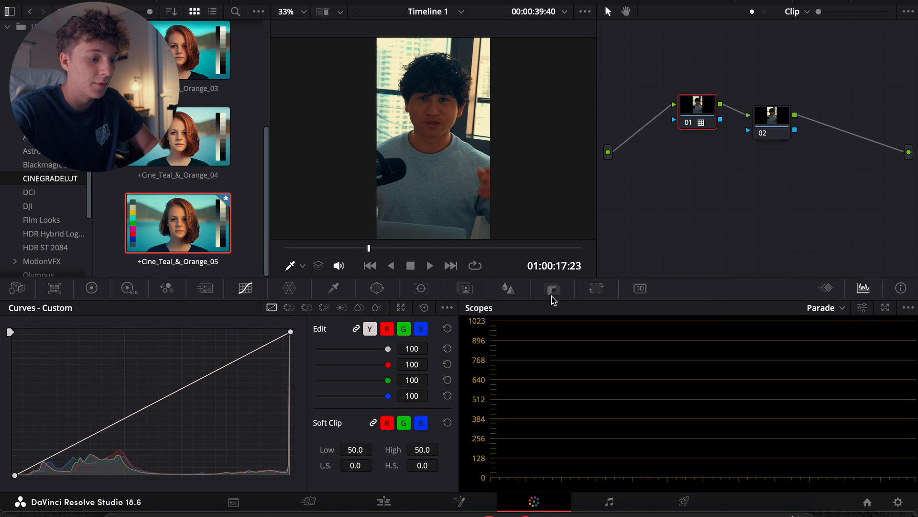
pyautogui.click(552, 288)
pyautogui.moveTo(319, 404); pyautogui.dragTo(337, 404)
pyautogui.click(689, 121)
pyautogui.click(690, 122)
# Apply a second LUT to node 02 and adjust its key output gain to blend the look
pyautogui.click(776, 126)
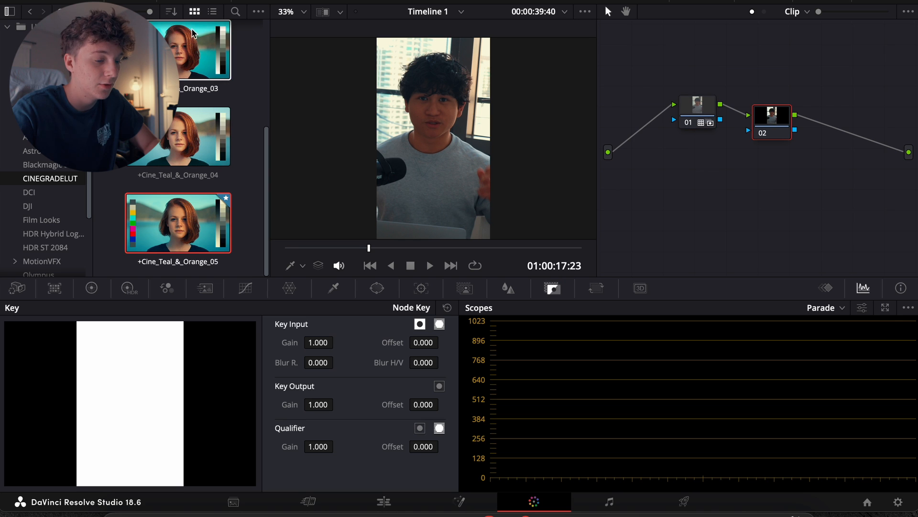
pyautogui.scroll(-10, 178, 148)
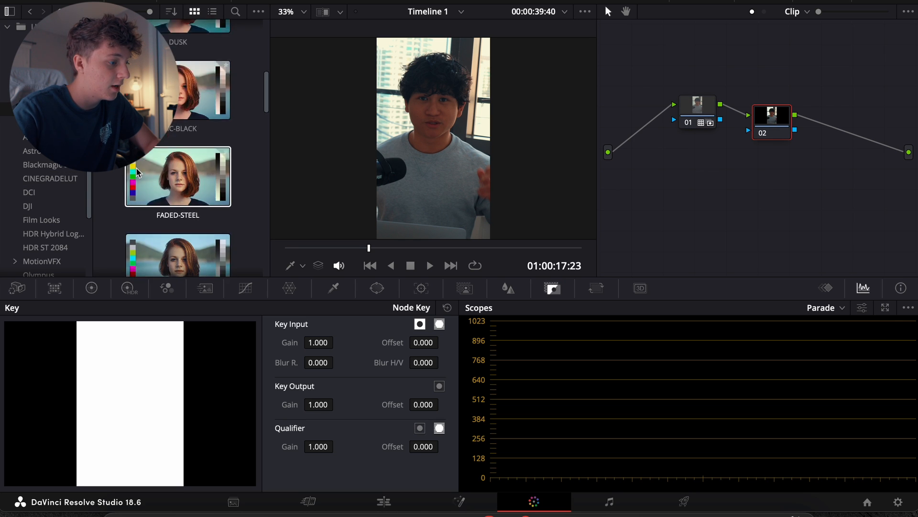
pyautogui.moveTo(205, 76); pyautogui.dragTo(779, 128)
pyautogui.moveTo(323, 405); pyautogui.dragTo(337, 405)
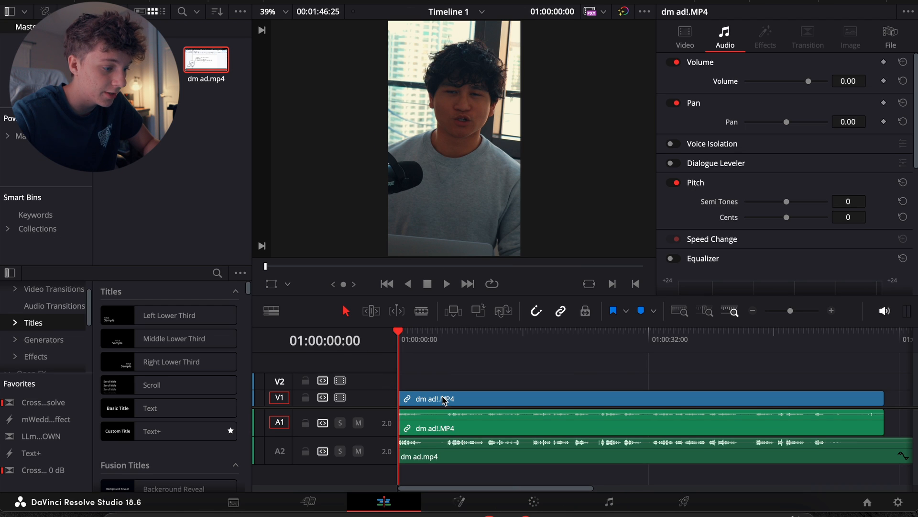
# Straighten and reframe the dm ad!.MP4 clip with rotation 2.400, zoom 1.080 and position X 4.000
pyautogui.click(445, 400)
pyautogui.click(685, 39)
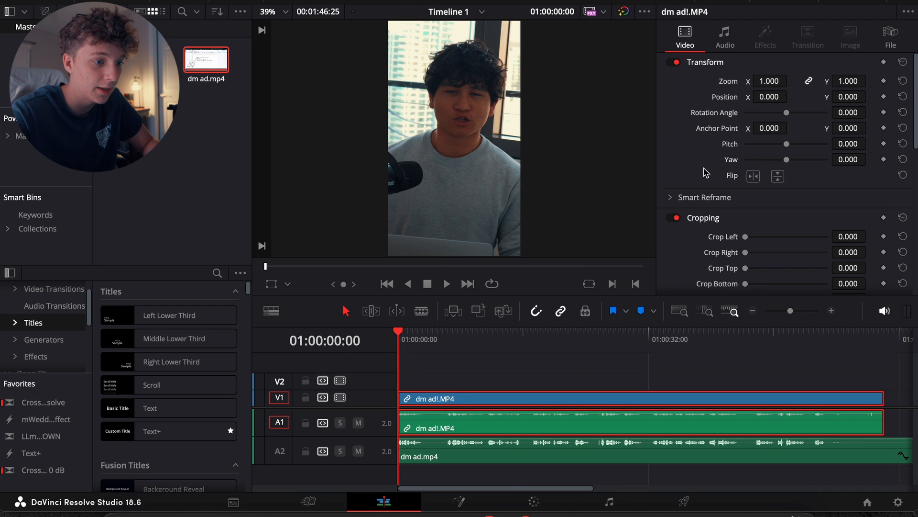
pyautogui.moveTo(848, 112); pyautogui.dragTo(859, 113)
pyautogui.moveTo(769, 81); pyautogui.dragTo(773, 81)
pyautogui.click(426, 402)
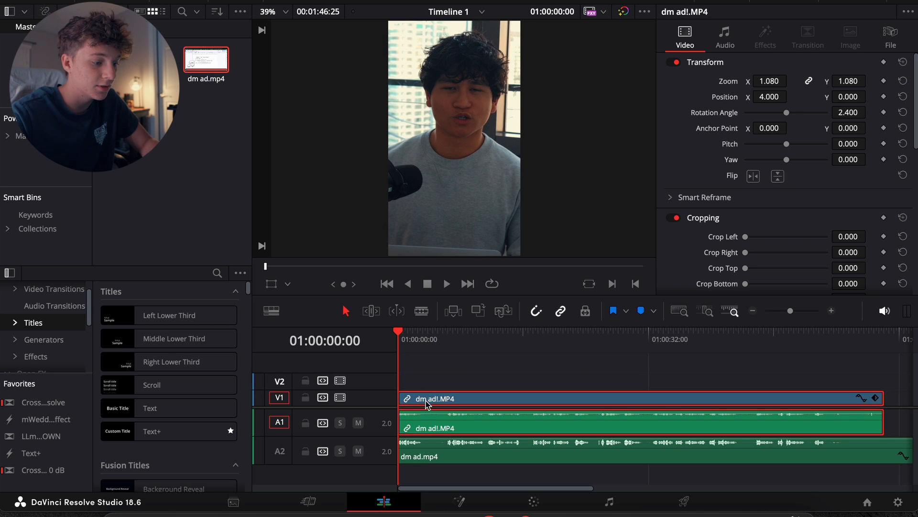
# Play the opening and split all clips at 01:00:02:44
pyautogui.click(440, 371)
pyautogui.press('space')
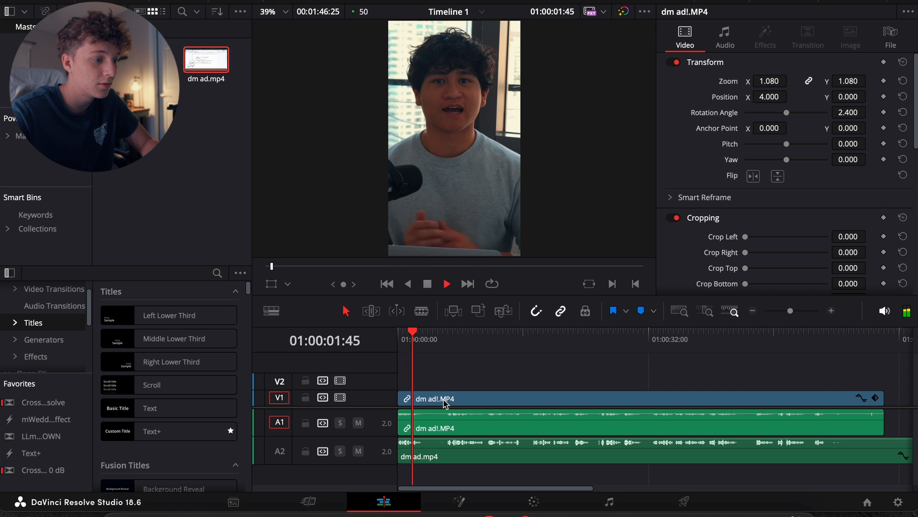
pyautogui.press('super+b')
# Unlink both dm ad!.MP4 segments from their camera audio and delete that audio from track A1
pyautogui.click(452, 406)
pyautogui.rightClick(450, 406)
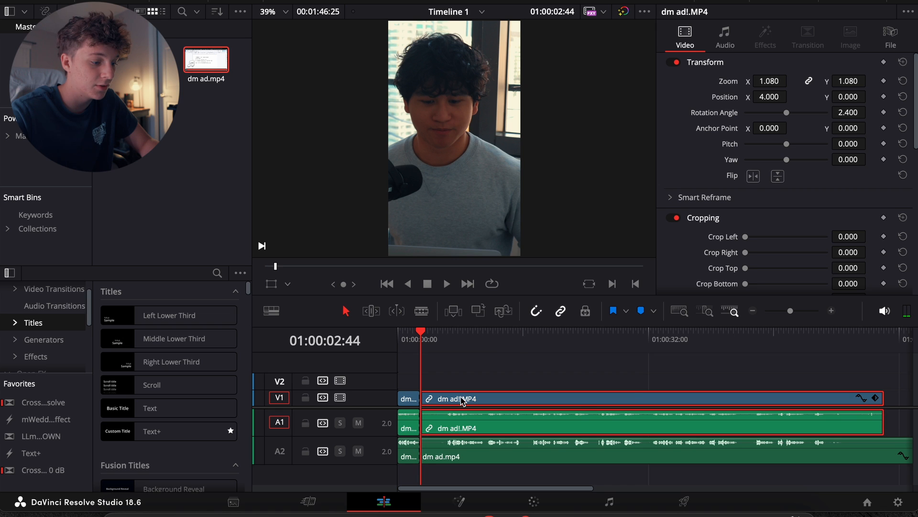
pyautogui.rightClick(461, 401)
pyautogui.click(488, 412)
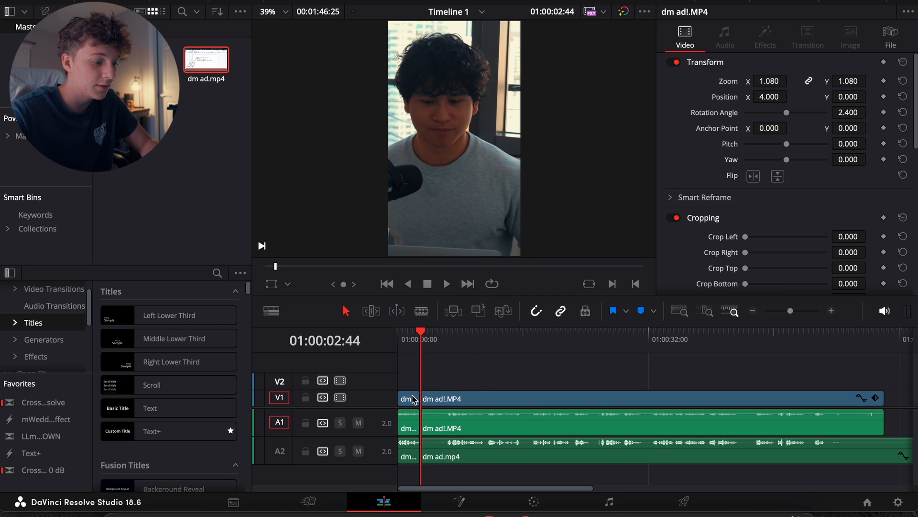
pyautogui.rightClick(413, 398)
pyautogui.click(432, 413)
pyautogui.click(435, 420)
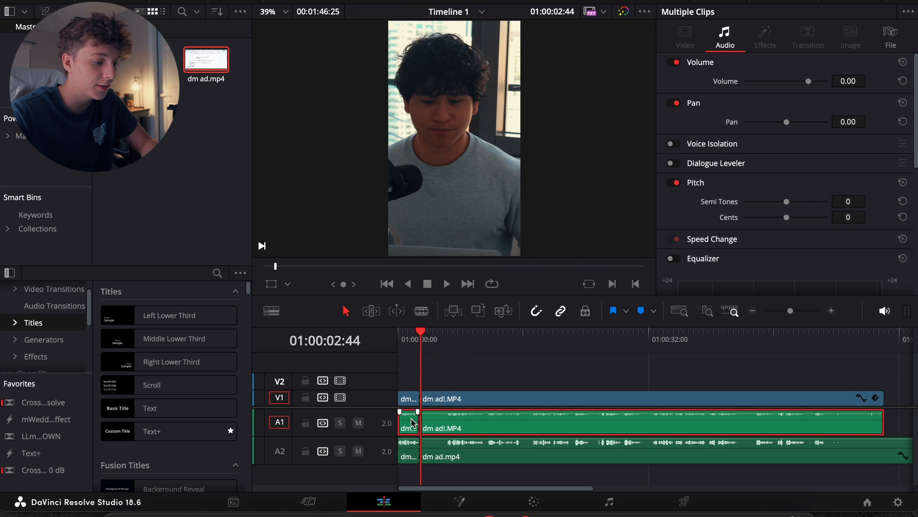
pyautogui.press('BackSpace')
# Move both dm ad.mp4 audio segments to track A1 and link each one to its matching video segment
pyautogui.moveTo(444, 456); pyautogui.dragTo(448, 425)
pyautogui.rightClick(448, 426)
pyautogui.click(474, 412)
pyautogui.moveTo(412, 457); pyautogui.dragTo(410, 427)
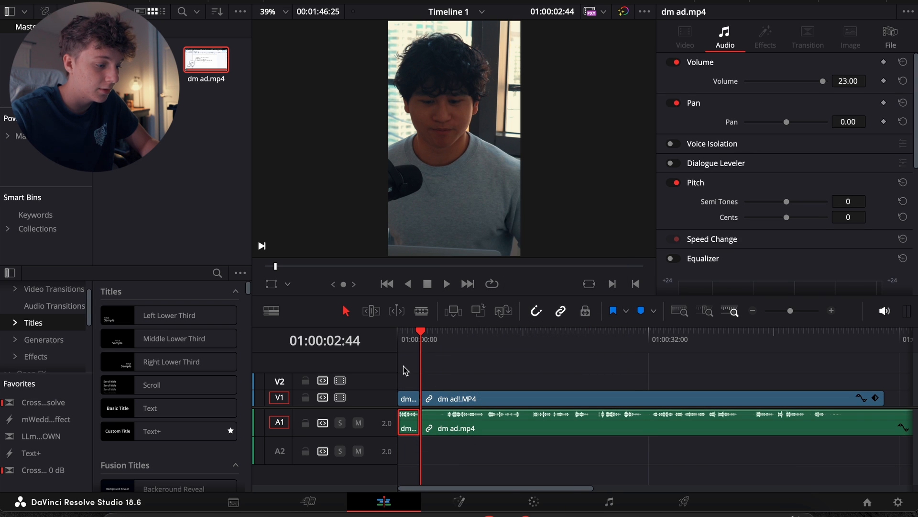
pyautogui.rightClick(405, 431)
pyautogui.click(403, 376)
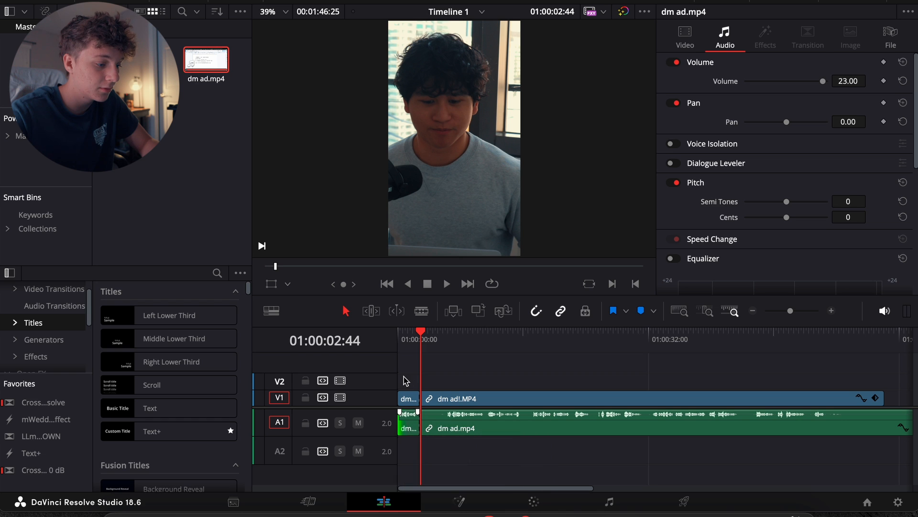
# Link the opening dm ad.mp4 audio segment to its video, and cut the first unwanted section out of the remaining clips
pyautogui.rightClick(411, 426)
pyautogui.click(443, 413)
pyautogui.click(578, 340)
pyautogui.click(596, 398)
pyautogui.press('super+b')
pyautogui.press('Delete')
pyautogui.press('super+b')
# Split the dm ad video and audio around the next two unwanted sections between spoken lines and delete those sections
pyautogui.click(506, 339)
pyautogui.click(509, 402)
pyautogui.press('super+b')
pyautogui.press('Delete')
pyautogui.press('super+equal')
pyautogui.press('super+equal')
pyautogui.press('super+b')
pyautogui.press('super+minus')
pyautogui.click(666, 402)
pyautogui.press('super+b')
pyautogui.press('Delete')
pyautogui.press('super+minus')
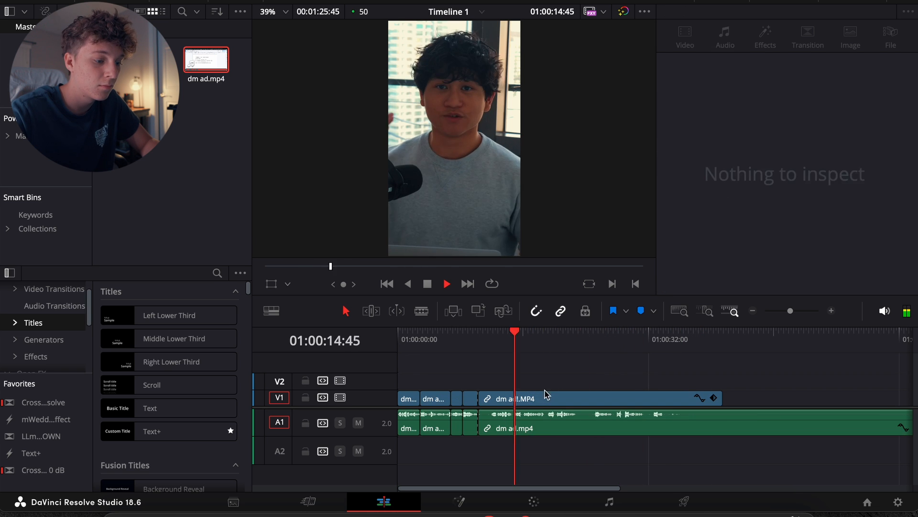
# Cut out the unwanted section before the final line and delete all footage after 01:00:15:03
pyautogui.press('super+b')
pyautogui.press('Delete')
pyautogui.press('super+equal')
pyautogui.click(748, 339)
pyautogui.press('super+minus')
pyautogui.click(543, 402)
pyautogui.press('Delete')
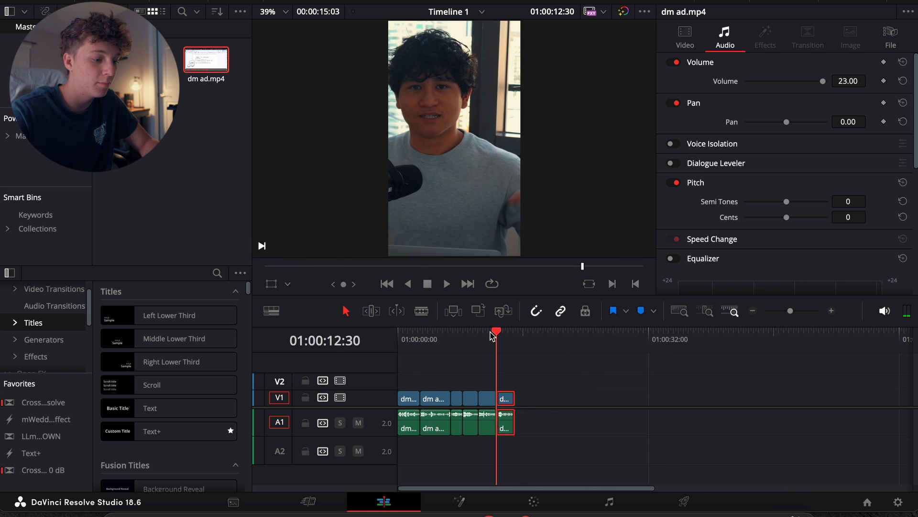
# Try shifting the last clip's horizontal position and undo the change
pyautogui.moveTo(495, 339); pyautogui.dragTo(392, 341)
pyautogui.press('space')
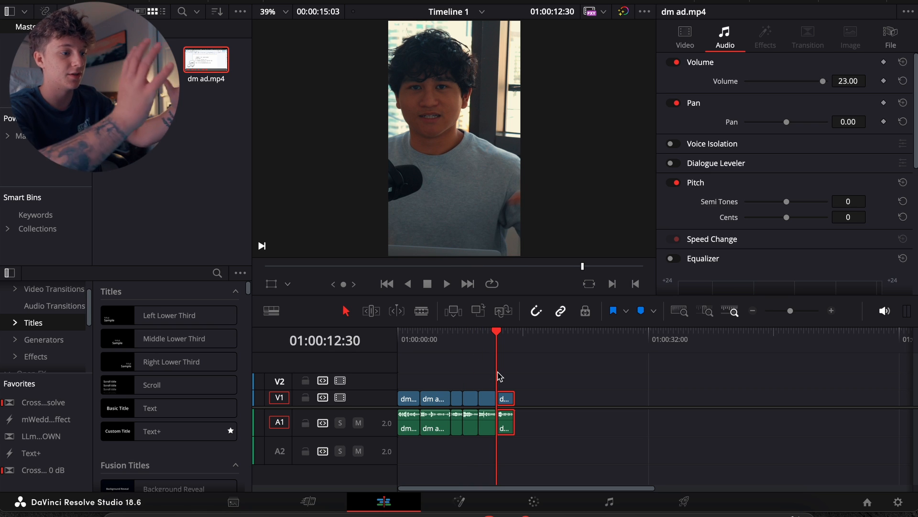
pyautogui.press('Up')
pyautogui.moveTo(480, 337)
pyautogui.mouseDown()
pyautogui.moveTo(463, 338)
pyautogui.moveTo(497, 338)
pyautogui.mouseUp()
pyautogui.click(699, 42)
pyautogui.moveTo(770, 97); pyautogui.dragTo(820, 97)
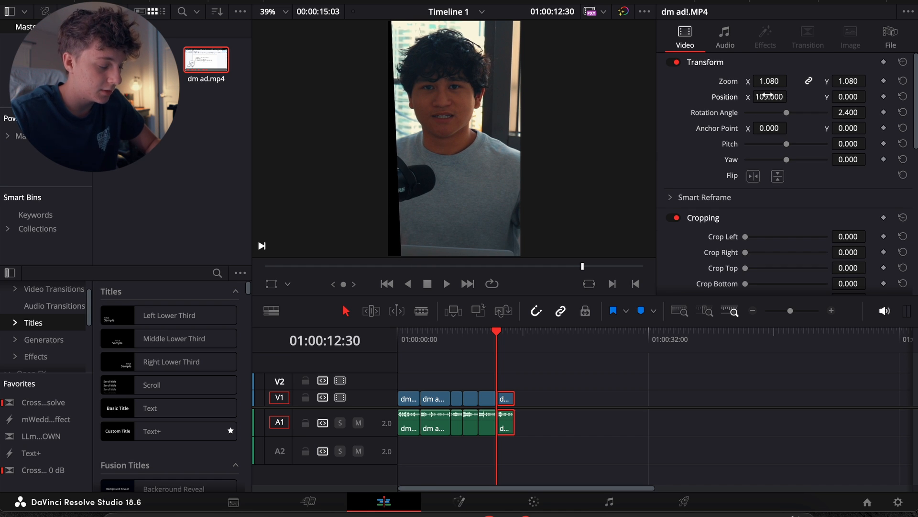
pyautogui.hotkey('ctrl', 'z')
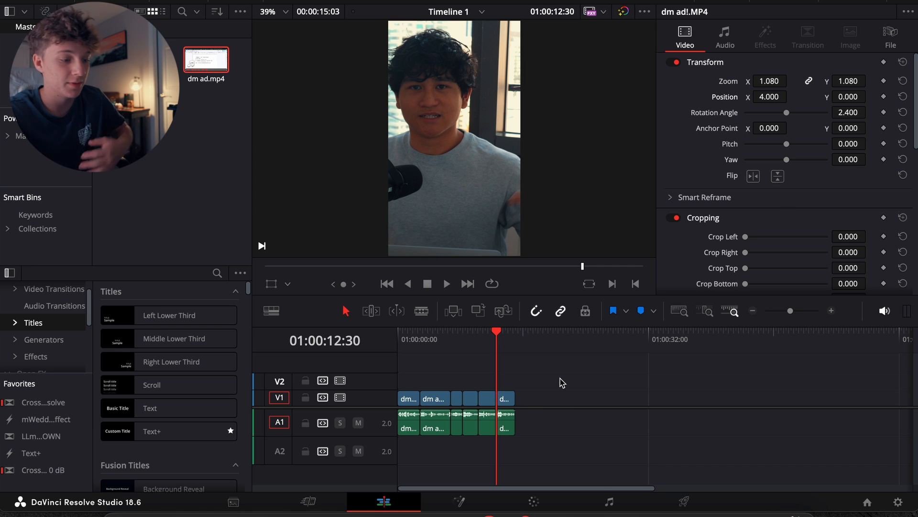
# Play the trimmed timeline from the start to check the cuts
pyautogui.moveTo(495, 336); pyautogui.dragTo(355, 340)
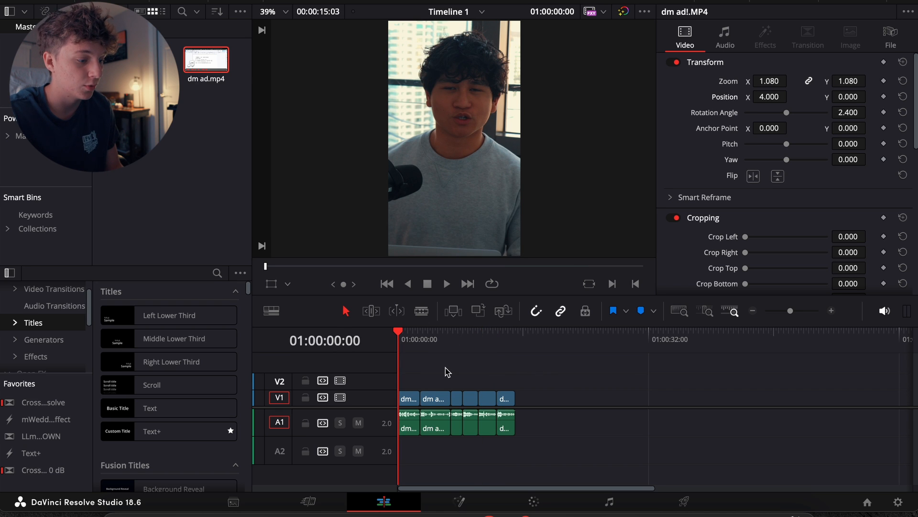
pyautogui.moveTo(415, 338); pyautogui.dragTo(371, 341)
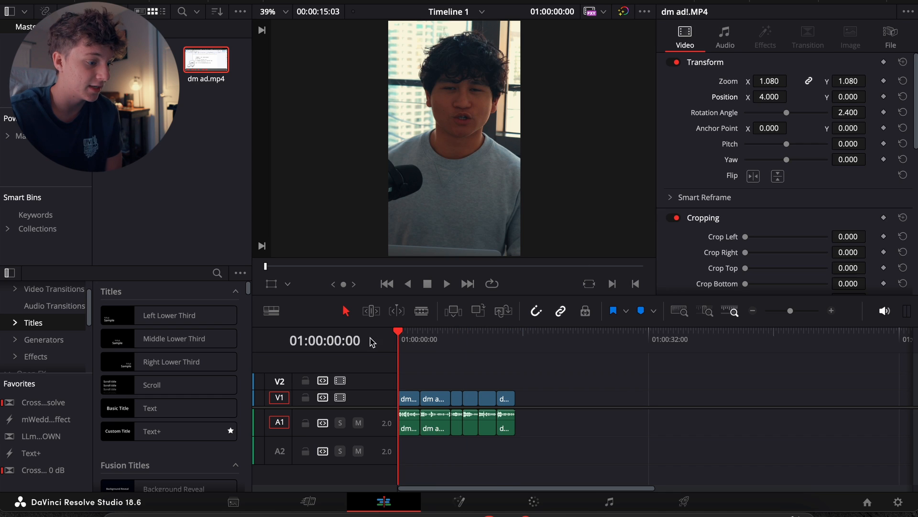
pyautogui.moveTo(514, 380); pyautogui.dragTo(549, 399)
pyautogui.click(417, 383)
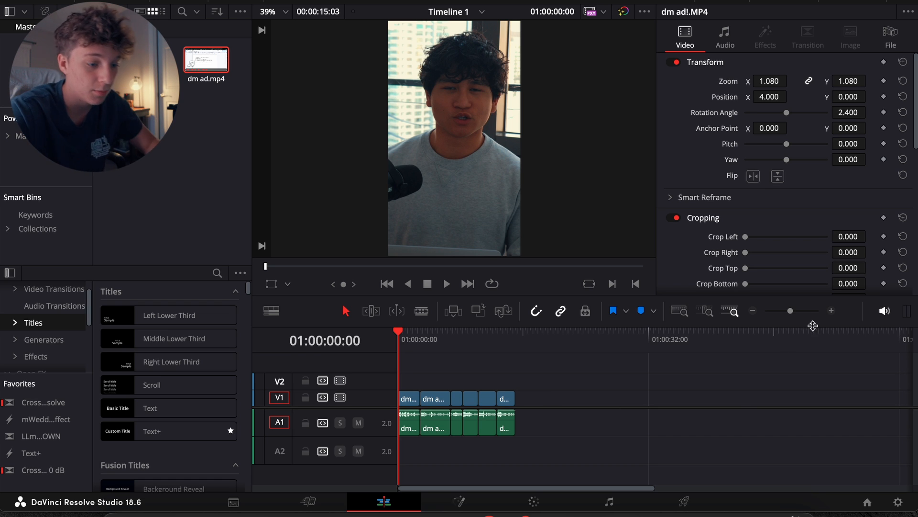
pyautogui.click(833, 310)
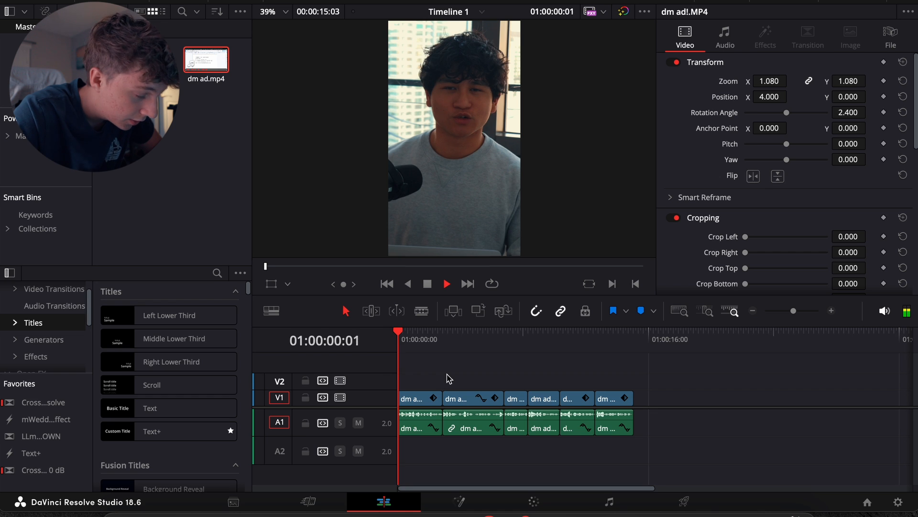
pyautogui.press('space')
# Enable Voice Isolation at an amount of 100 on the dm ad.mp4 audio clips
pyautogui.click(416, 404)
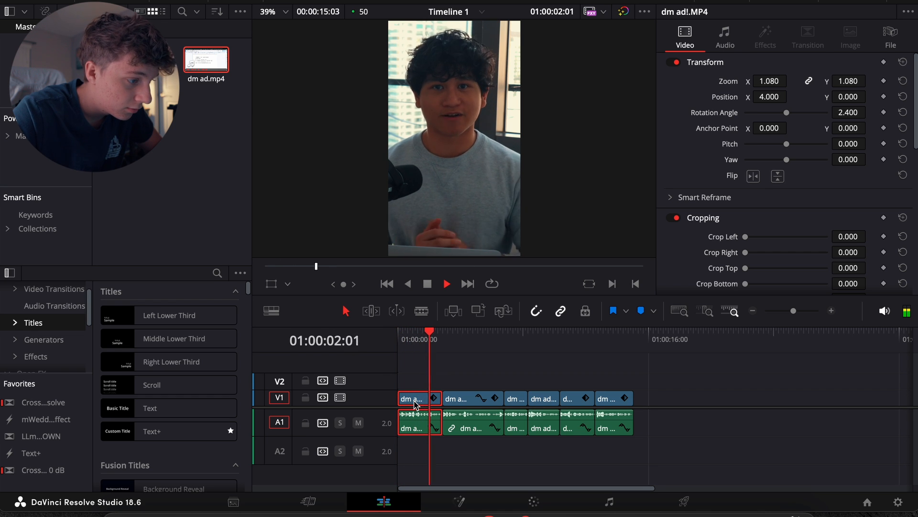
pyautogui.press('Home')
pyautogui.click(433, 380)
pyautogui.click(412, 400)
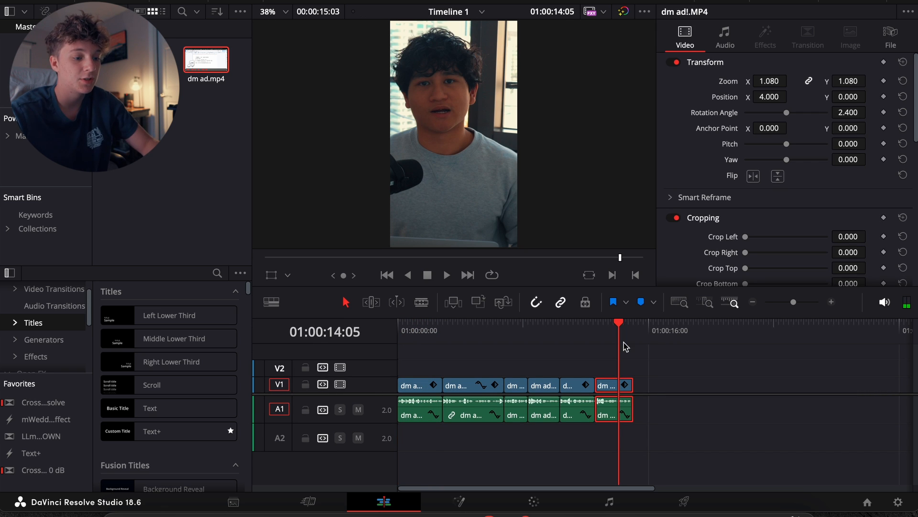
pyautogui.click(722, 42)
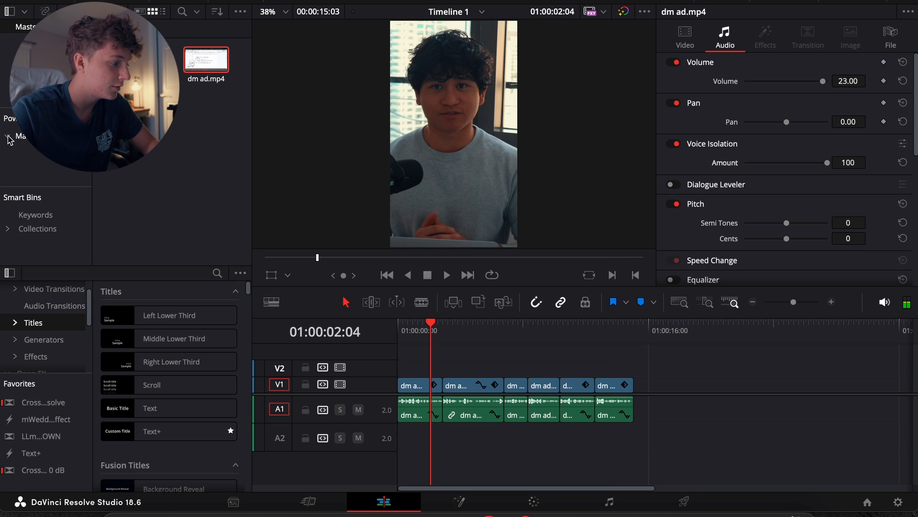
# Add the RISER sound effect from the SFX bin to track A2 so it ends at the first cut
pyautogui.click(7, 135)
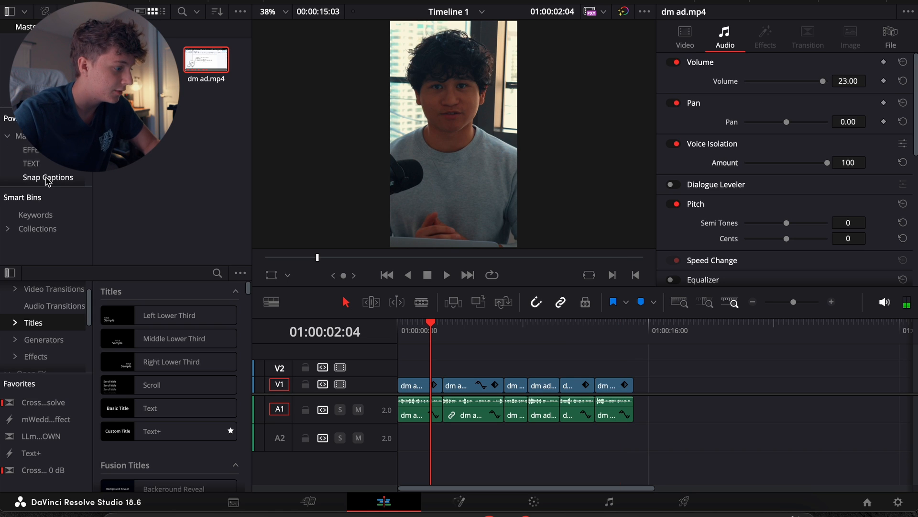
pyautogui.click(31, 149)
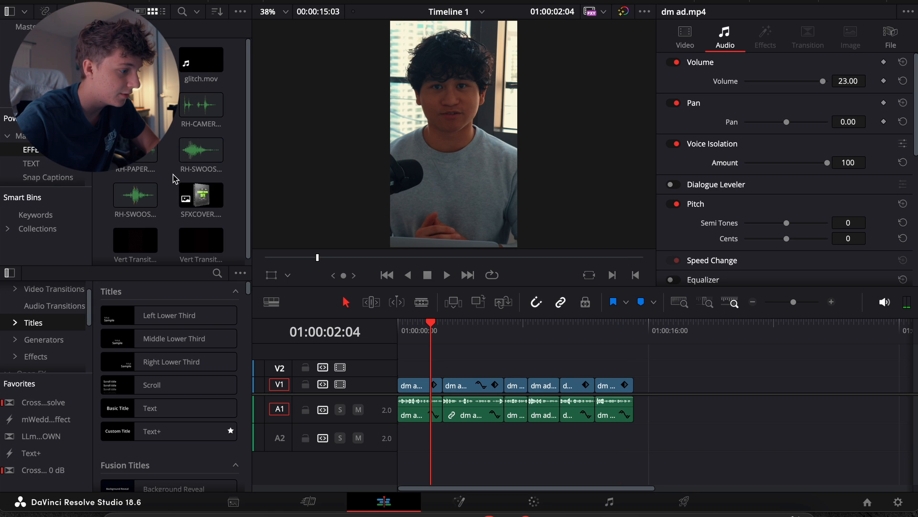
pyautogui.scroll(-1, 174, 179)
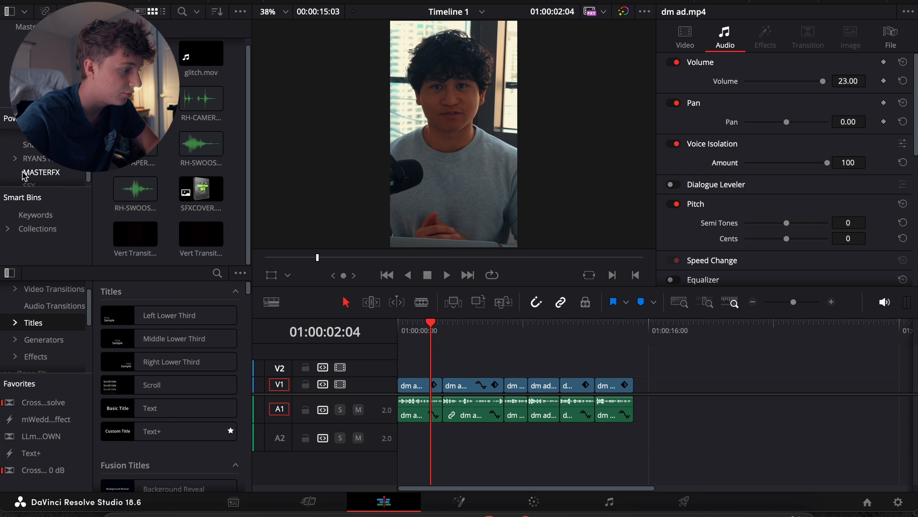
pyautogui.click(36, 174)
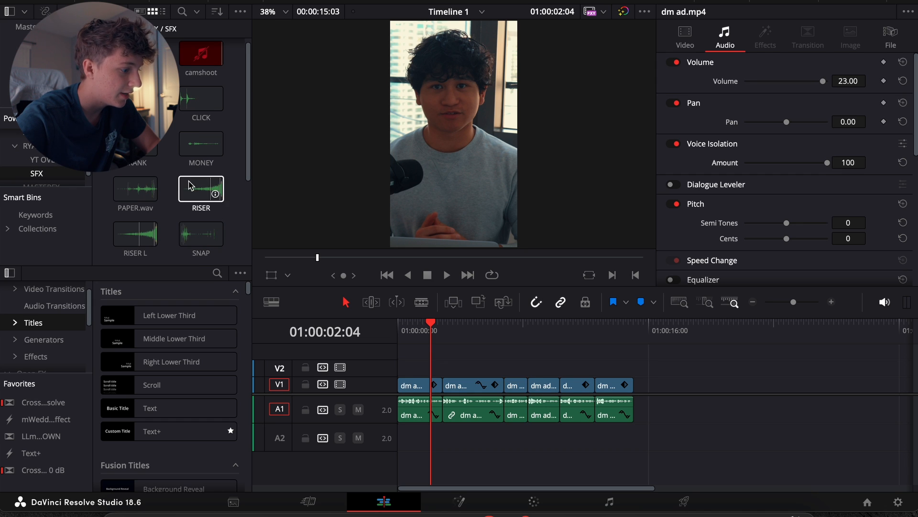
pyautogui.moveTo(464, 511); pyautogui.dragTo(427, 438)
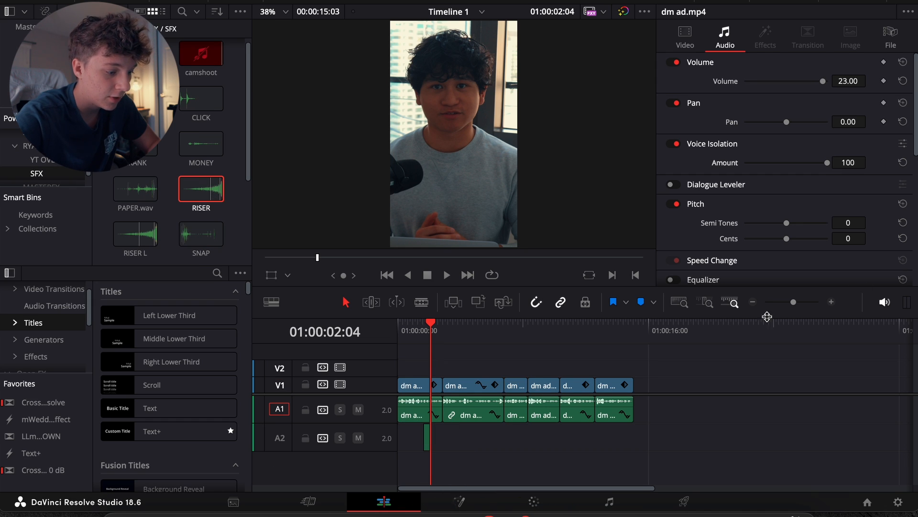
pyautogui.click(830, 301)
pyautogui.click(831, 302)
pyautogui.moveTo(520, 439); pyautogui.dragTo(569, 440)
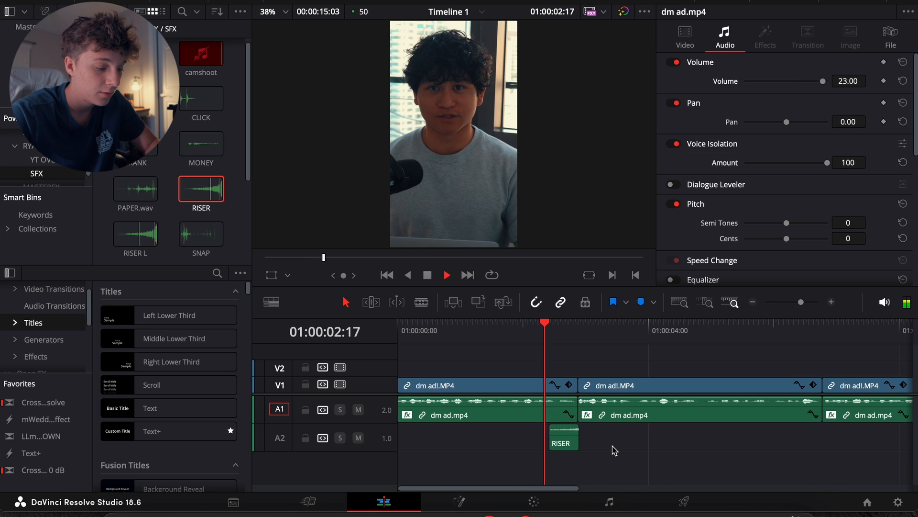
# Extend the start of the RISER clip about one second earlier and play it back up to the first cut
pyautogui.press('space')
pyautogui.moveTo(550, 435); pyautogui.dragTo(472, 433)
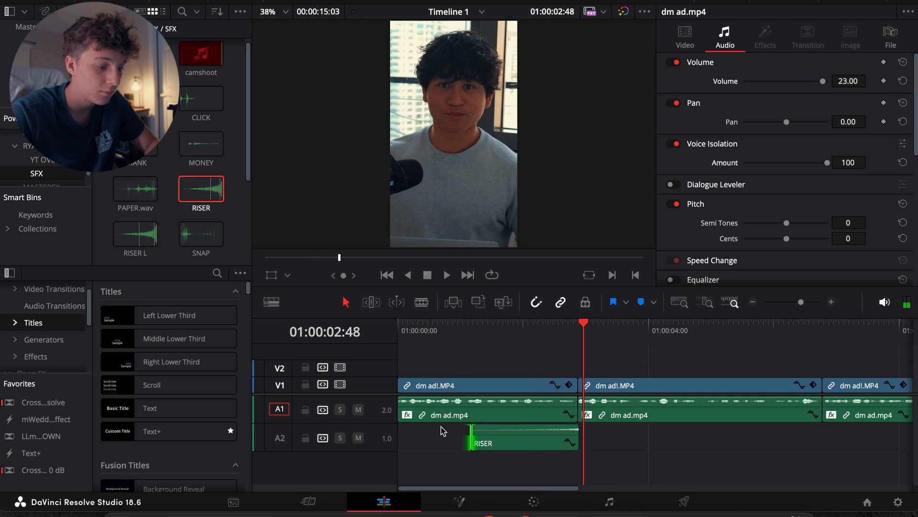
pyautogui.click(449, 336)
pyautogui.press('space')
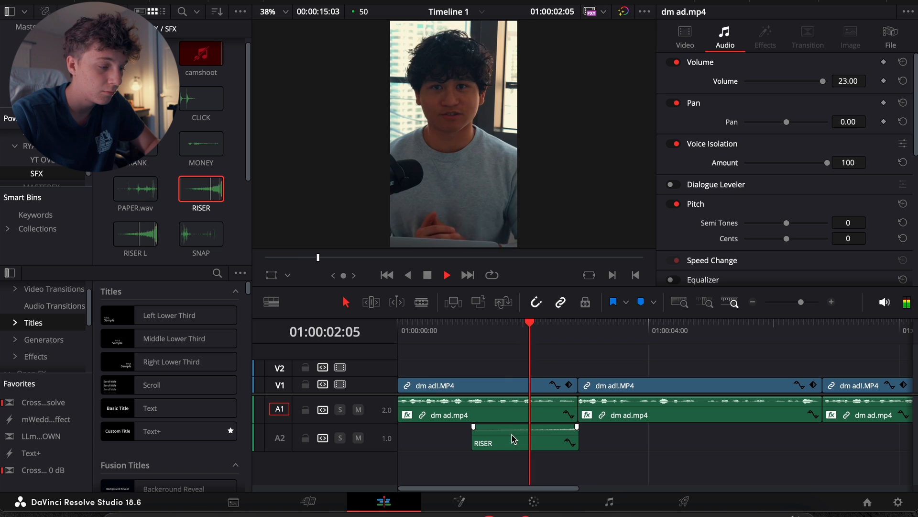
pyautogui.press('space')
pyautogui.press('space')
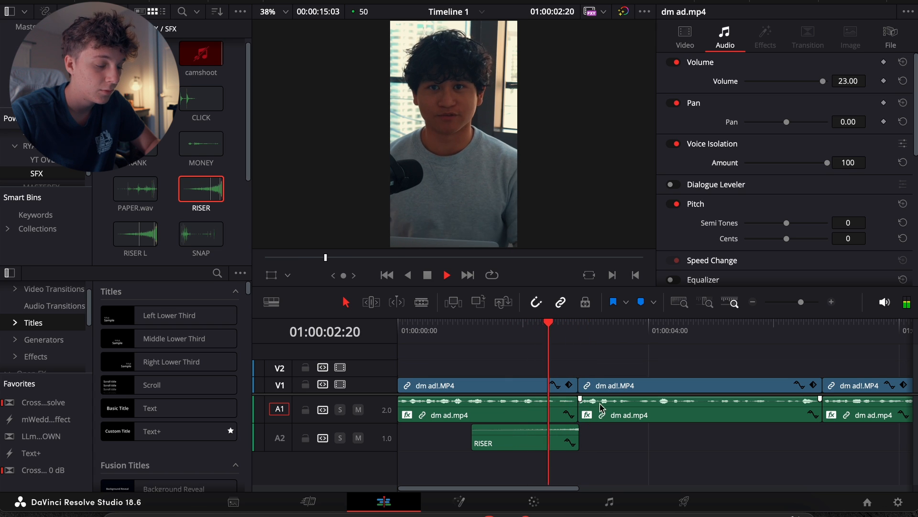
pyautogui.press('space')
pyautogui.click(831, 303)
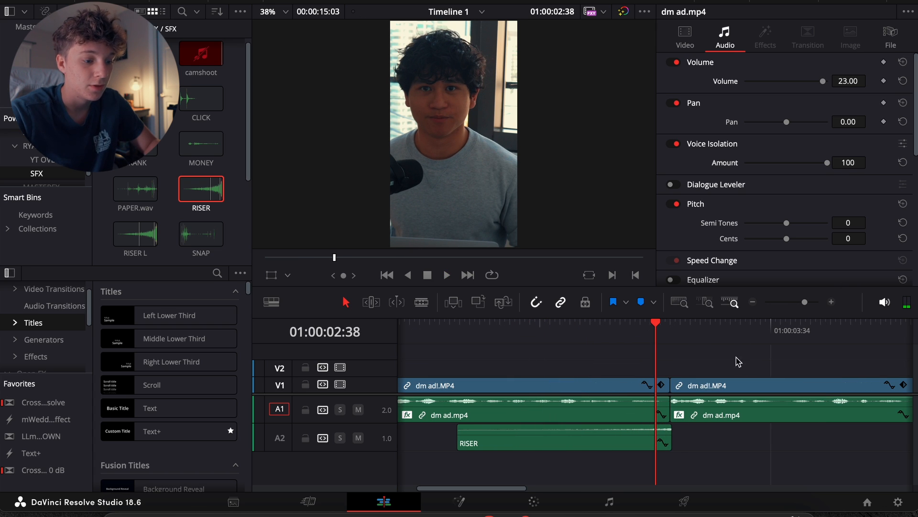
# Try Vert Transition 1.mov from the effects bin on V2 over the first cut in Screen composite mode, and delete it
pyautogui.scroll(2, 35, 165)
pyautogui.click(30, 144)
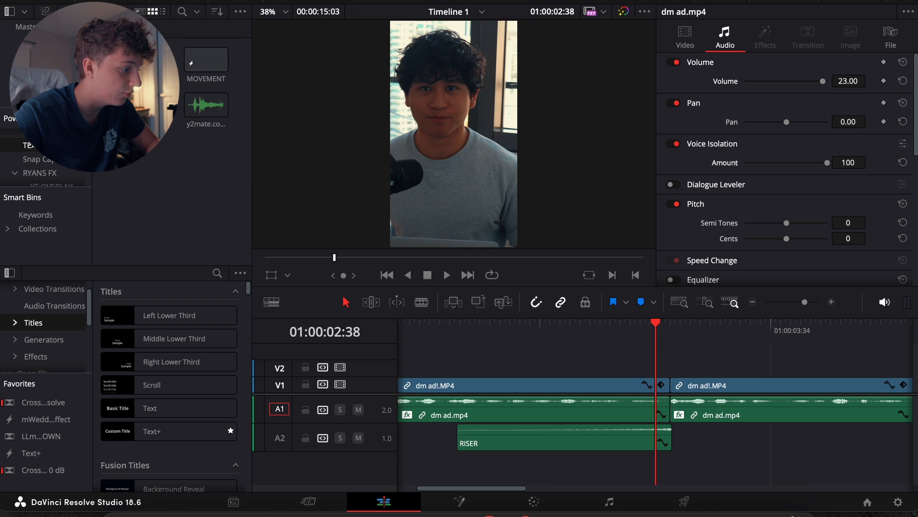
pyautogui.scroll(-2, 205, 143)
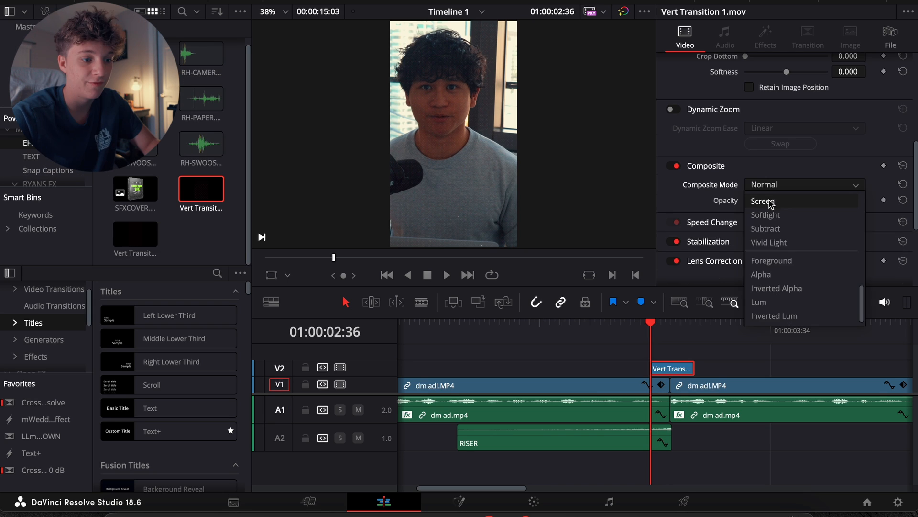
pyautogui.click(763, 199)
pyautogui.press('space')
pyautogui.press('space')
pyautogui.click(655, 330)
pyautogui.press('space')
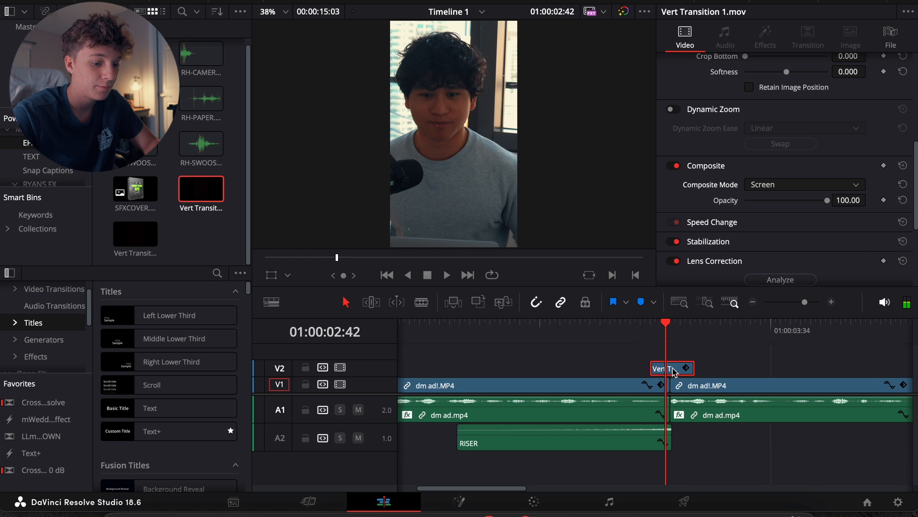
pyautogui.press('Delete')
# Place Vert Transition 13.mov on track V2 centred over the first cut
pyautogui.moveTo(135, 233); pyautogui.dragTo(662, 370)
pyautogui.press('Left')
pyautogui.press('Left')
pyautogui.press('Left')
pyautogui.press('Left')
pyautogui.press('Left')
pyautogui.press('Left')
pyautogui.press('Left')
# Set the composite mode of Vert Transition 13.mov to Screen and play the transition
pyautogui.click(777, 185)
pyautogui.scroll(-5, 777, 211)
pyautogui.click(770, 200)
pyautogui.press('space')
pyautogui.press('space')
pyautogui.click(666, 320)
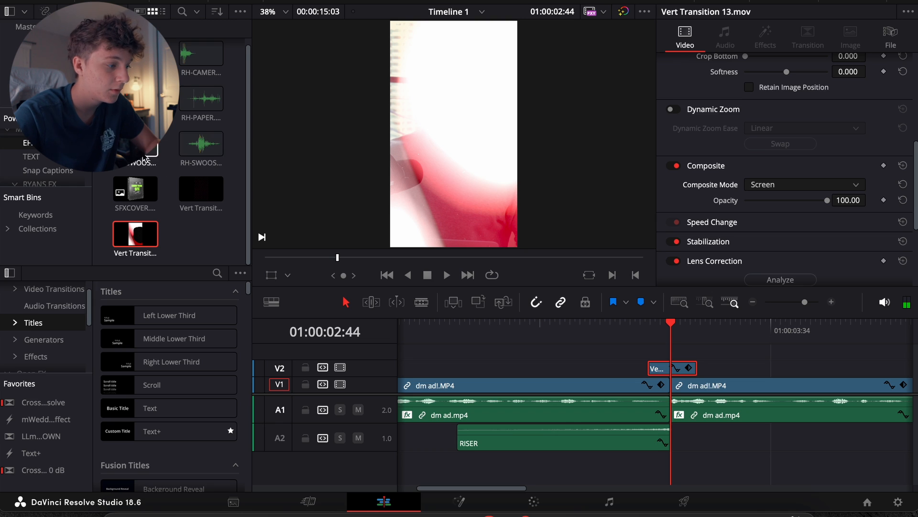
# Add RH-CAMERA4.wav to track A3 at 01:00:02:41 under the transition, with its volume at -7.20
pyautogui.scroll(1, 177, 160)
pyautogui.moveTo(136, 106); pyautogui.dragTo(673, 473)
pyautogui.press('Left')
pyautogui.press('Left')
pyautogui.press('Left')
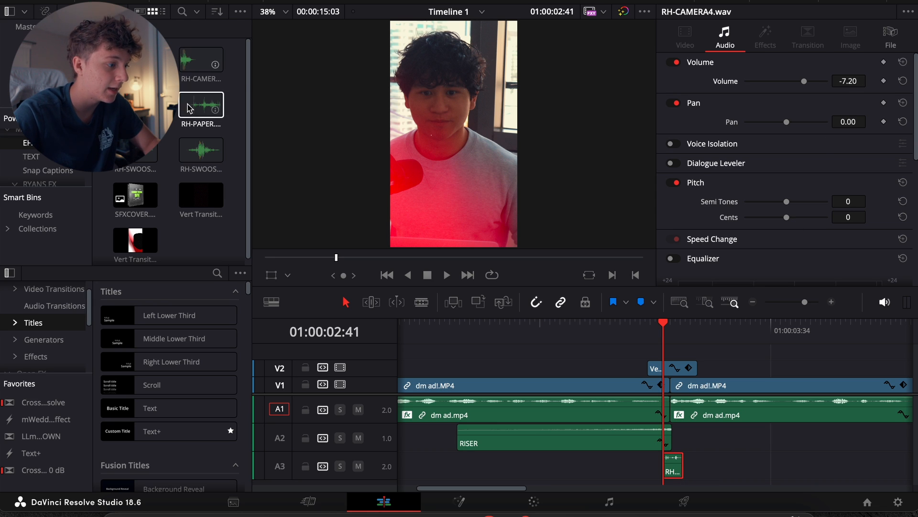
# Add RH-SWOOSH3.wav to track A4 beneath the transition, set its volume to -16.00 and play the result
pyautogui.click(146, 154)
pyautogui.moveTo(190, 154); pyautogui.dragTo(655, 479)
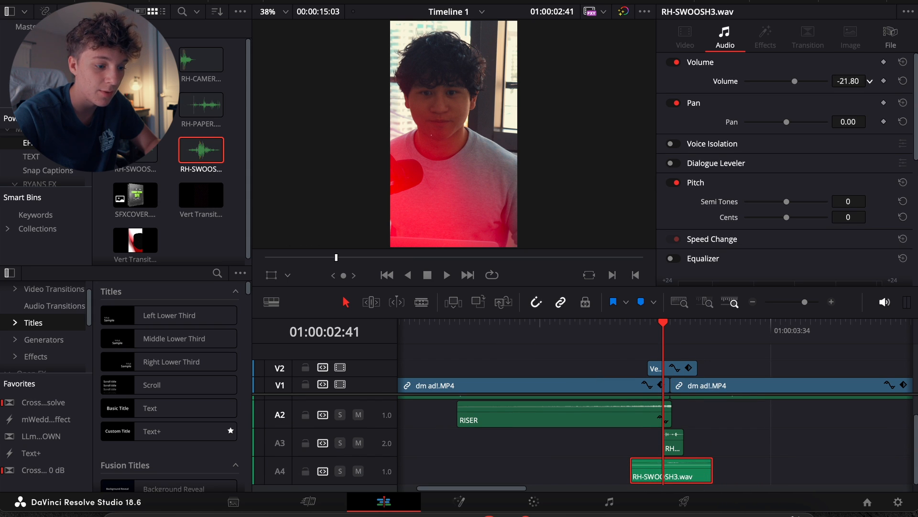
pyautogui.moveTo(849, 81); pyautogui.dragTo(847, 102)
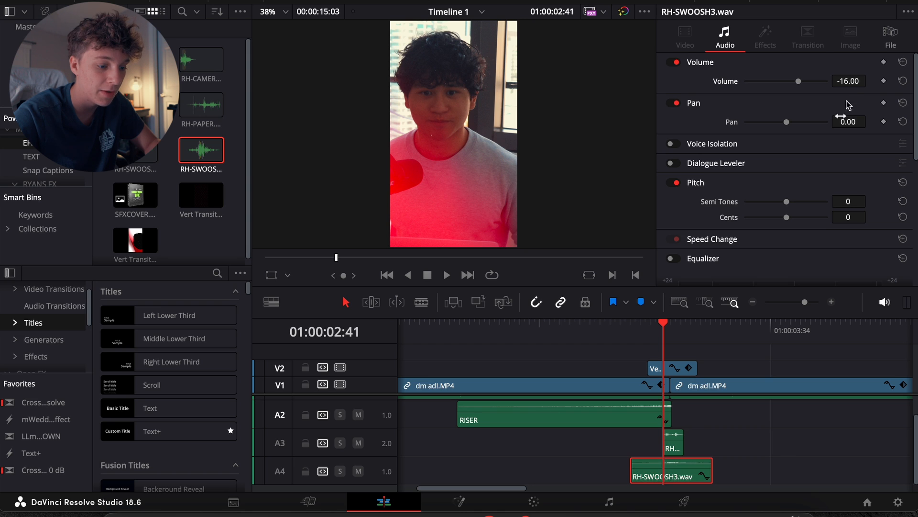
pyautogui.click(632, 333)
pyautogui.press('space')
pyautogui.press('space')
pyautogui.click(643, 336)
pyautogui.press('space')
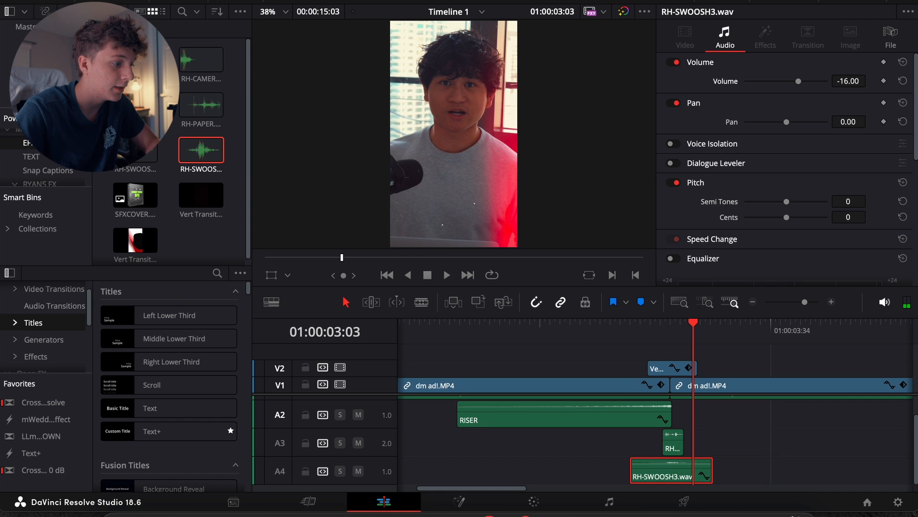
# Add RH-PAPER.wav on new track A5 starting at 01:00:02:28 and set its volume to -7.20
pyautogui.moveTo(201, 104); pyautogui.dragTo(710, 497)
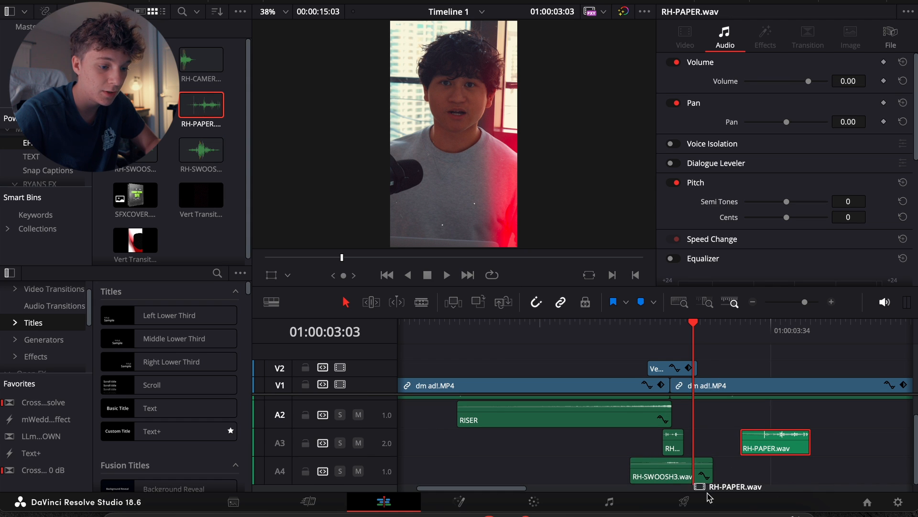
pyautogui.moveTo(763, 459); pyautogui.dragTo(658, 484)
pyautogui.moveTo(848, 81); pyautogui.dragTo(848, 88)
pyautogui.press('space')
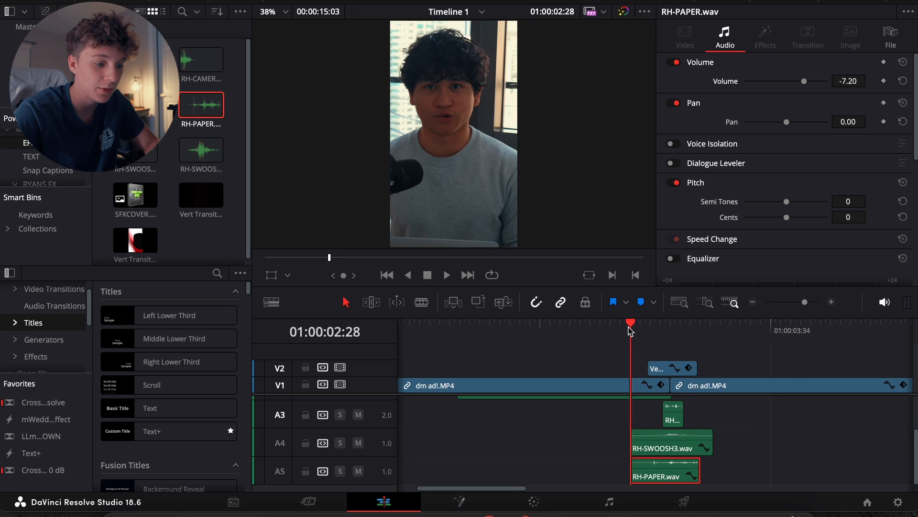
pyautogui.click(759, 300)
pyautogui.click(758, 301)
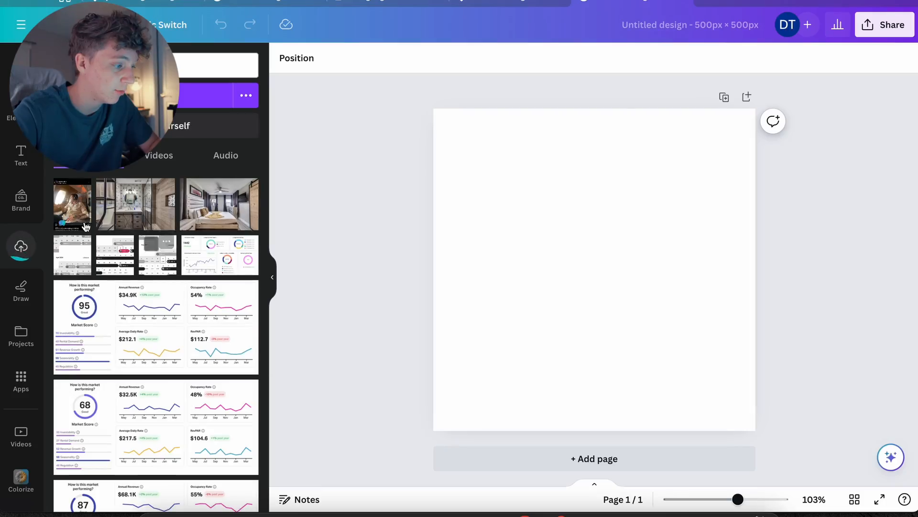
# Add the uploaded Instagram post screenshot to the blank page and enlarge it slightly
pyautogui.click(71, 203)
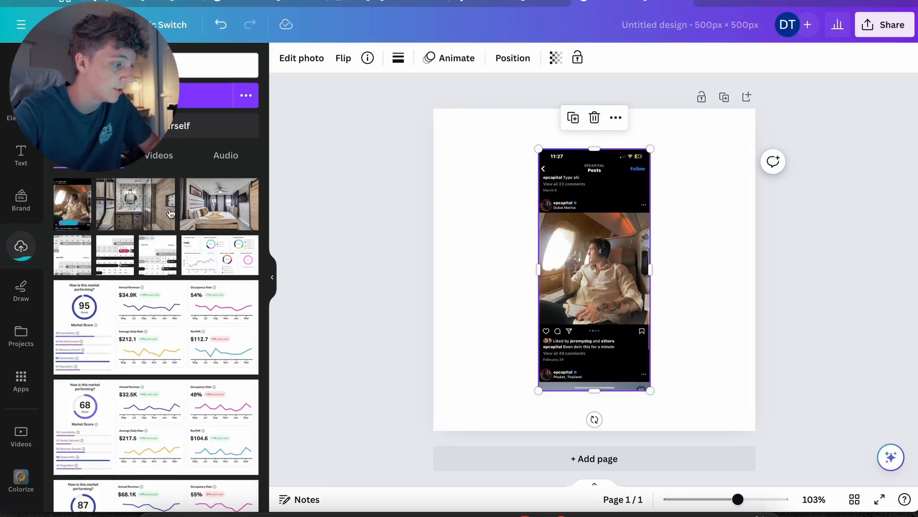
pyautogui.moveTo(539, 148); pyautogui.dragTo(497, 140)
pyautogui.click(314, 166)
# Insert a circular frame and enlarge it to fill the whole 500 × 500 px page
pyautogui.click(22, 113)
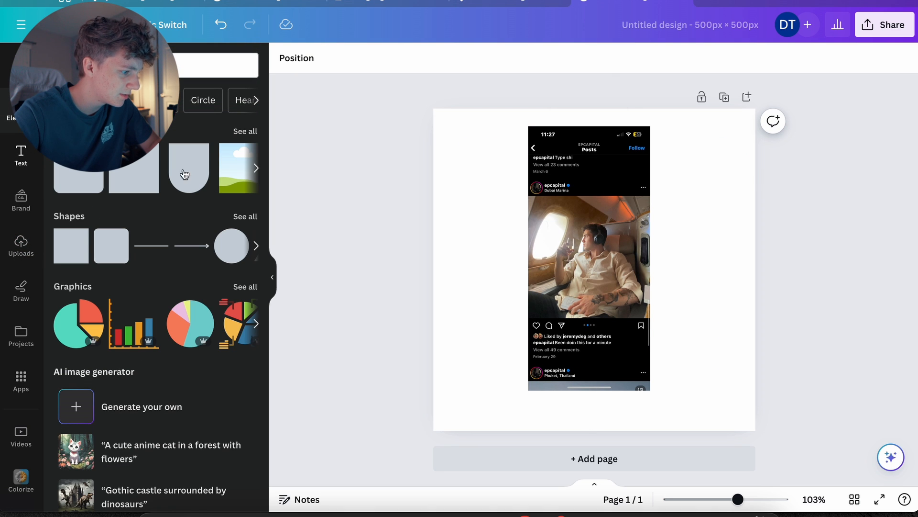
pyautogui.scroll(-8, 148, 332)
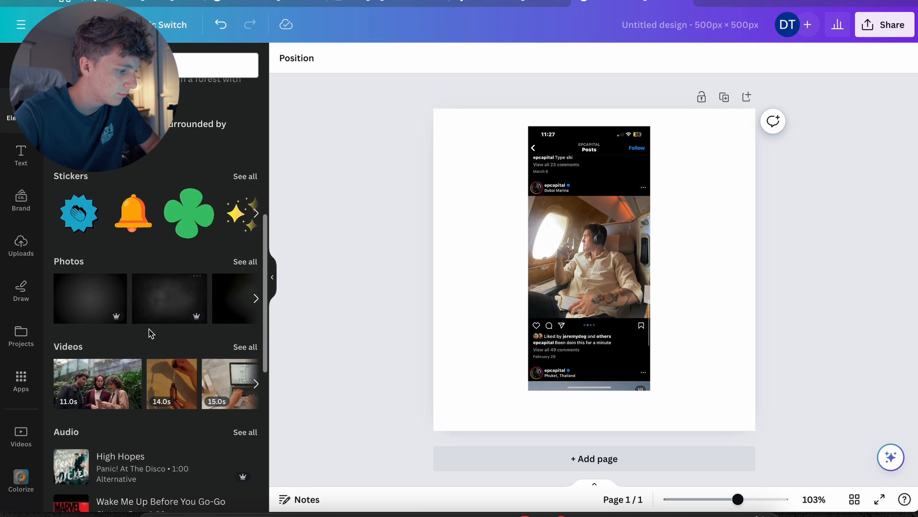
pyautogui.scroll(-10, 148, 332)
pyautogui.click(188, 291)
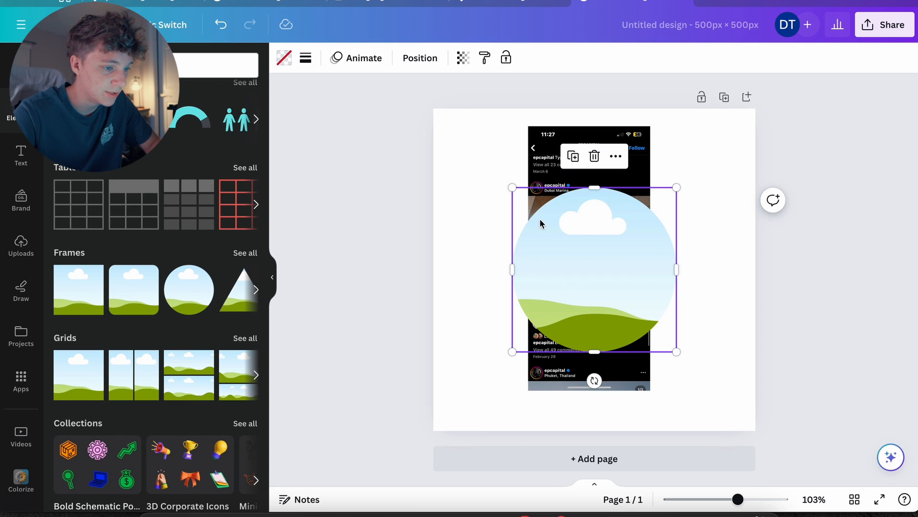
pyautogui.moveTo(511, 187); pyautogui.dragTo(434, 109)
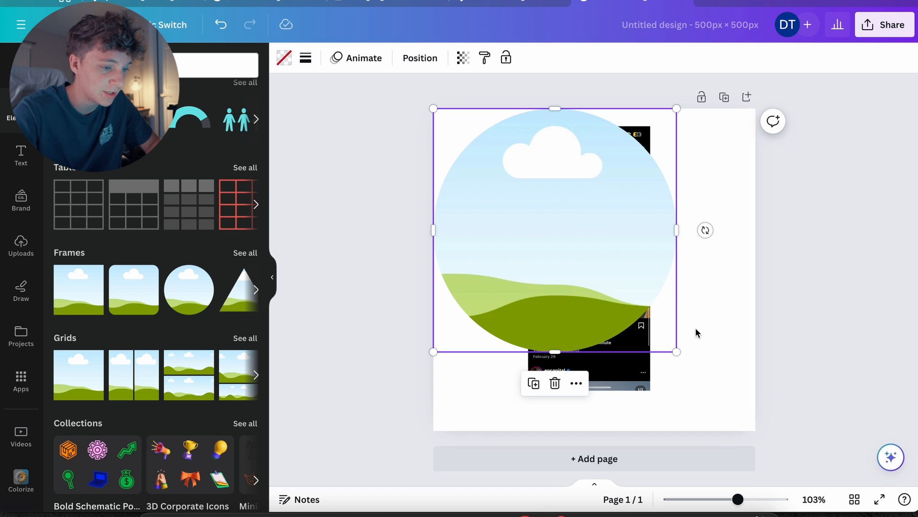
pyautogui.moveTo(675, 350); pyautogui.dragTo(774, 406)
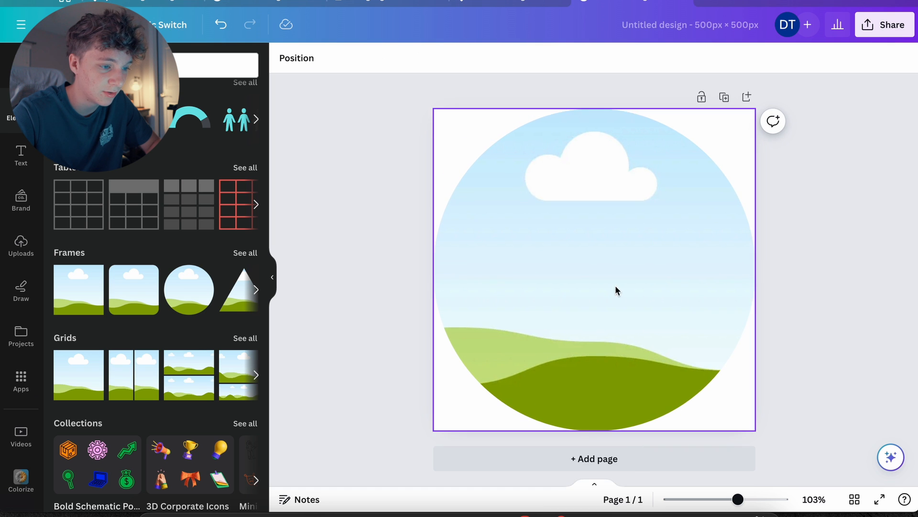
# Place the Instagram screenshot inside the circular frame and adjust its crop so only the airplane seat photo fills the circle
pyautogui.moveTo(615, 289); pyautogui.dragTo(617, 378)
pyautogui.moveTo(566, 188); pyautogui.dragTo(617, 218)
pyautogui.click(844, 279)
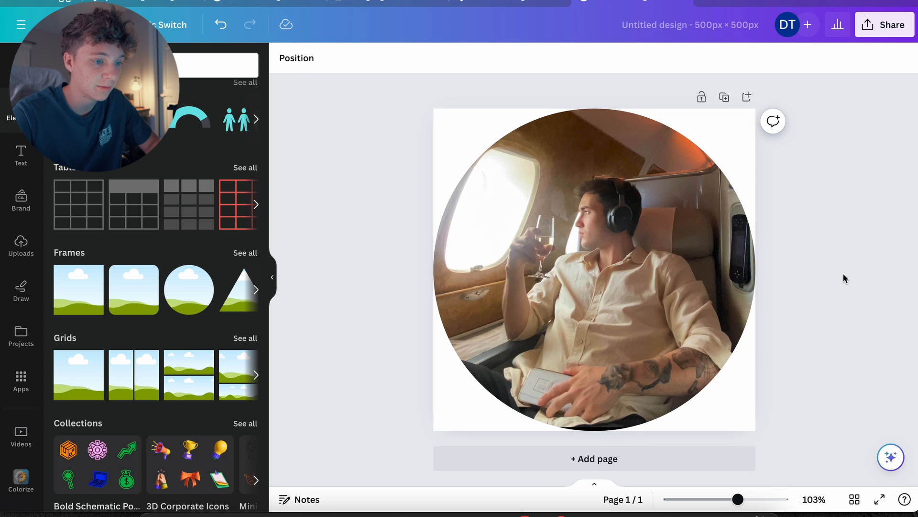
# Search the design templates for "circle outline"
pyautogui.click(596, 220)
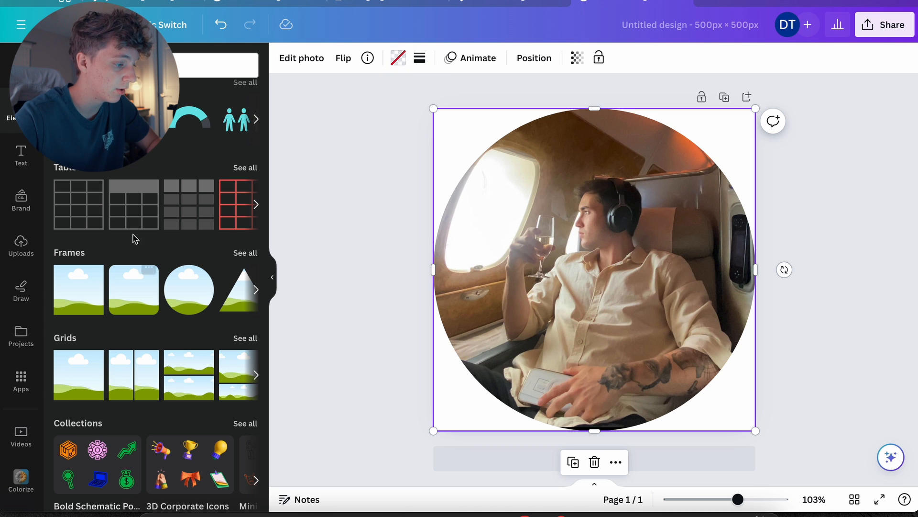
pyautogui.scroll(-1, 185, 288)
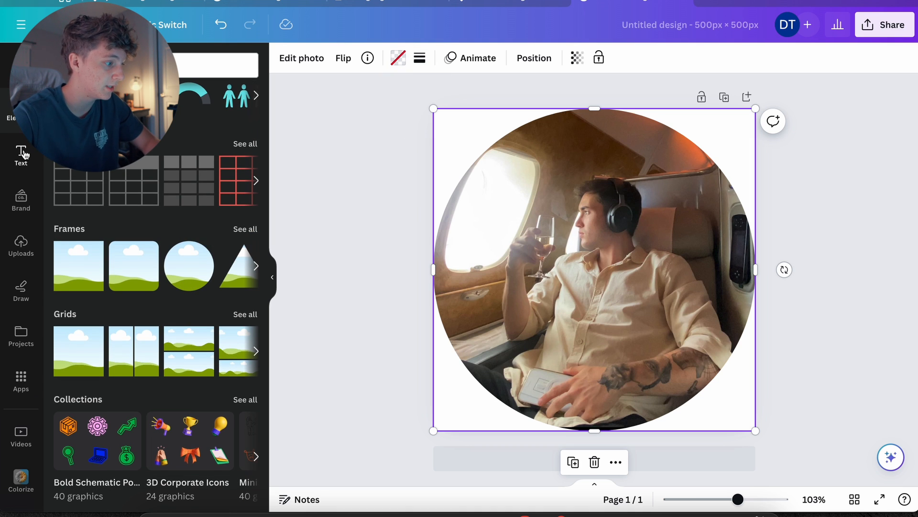
pyautogui.click(21, 65)
pyautogui.click(143, 65)
pyautogui.write('o')
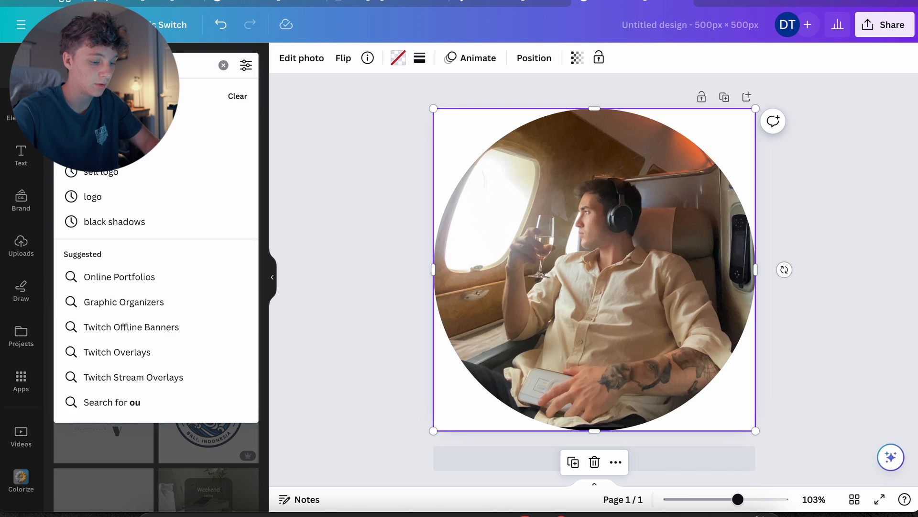
pyautogui.press('BackSpace')
pyautogui.write('circle outli')
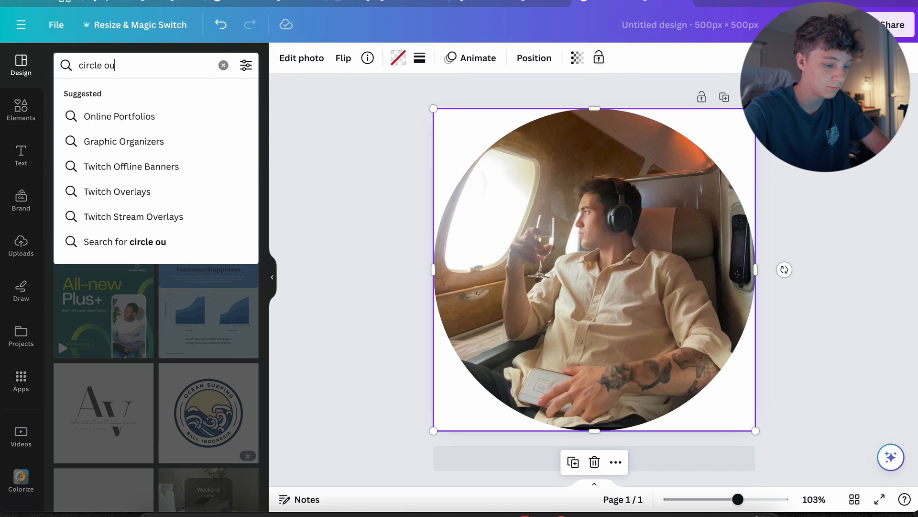
pyautogui.write('ne')
pyautogui.press('Return')
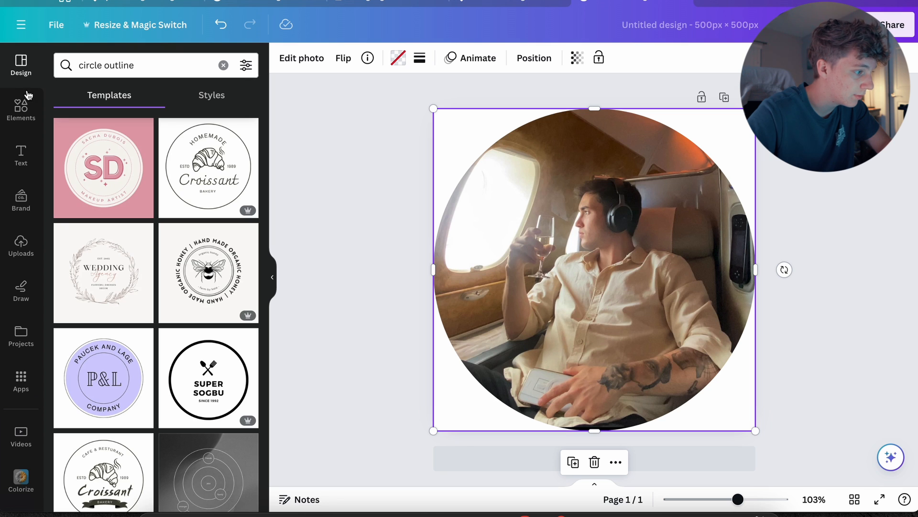
# Search the elements for "circle outline" and fit a thin red ring around the circular photo
pyautogui.click(29, 101)
pyautogui.click(119, 65)
pyautogui.write('circle out')
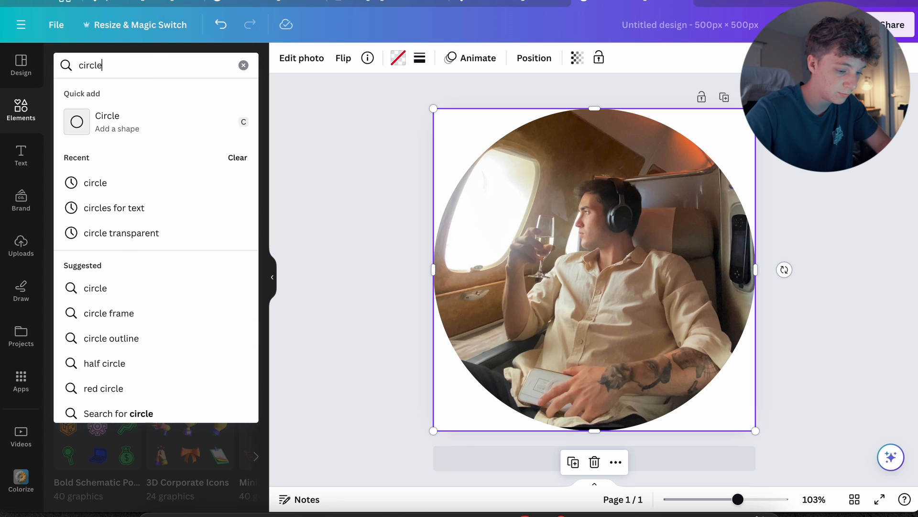
pyautogui.write('line')
pyautogui.press('Return')
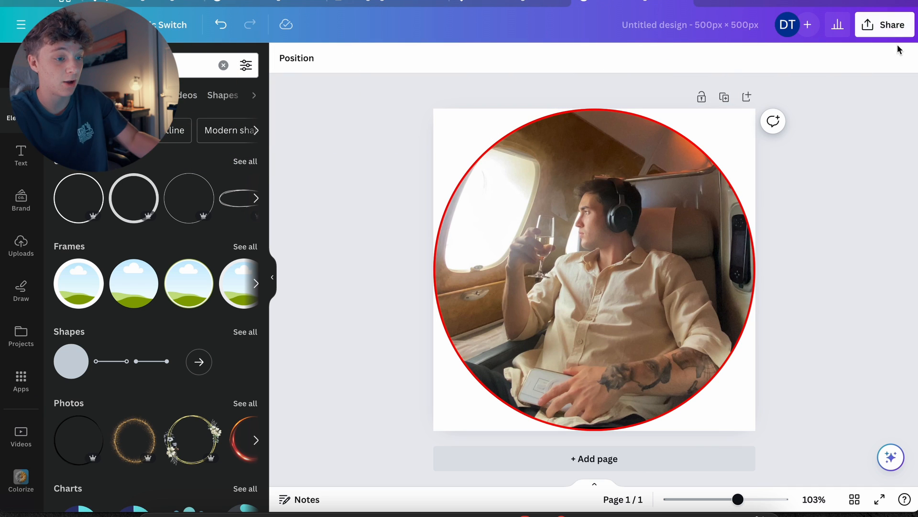
# Download the design as a PNG with a transparent background
pyautogui.click(885, 24)
pyautogui.click(708, 342)
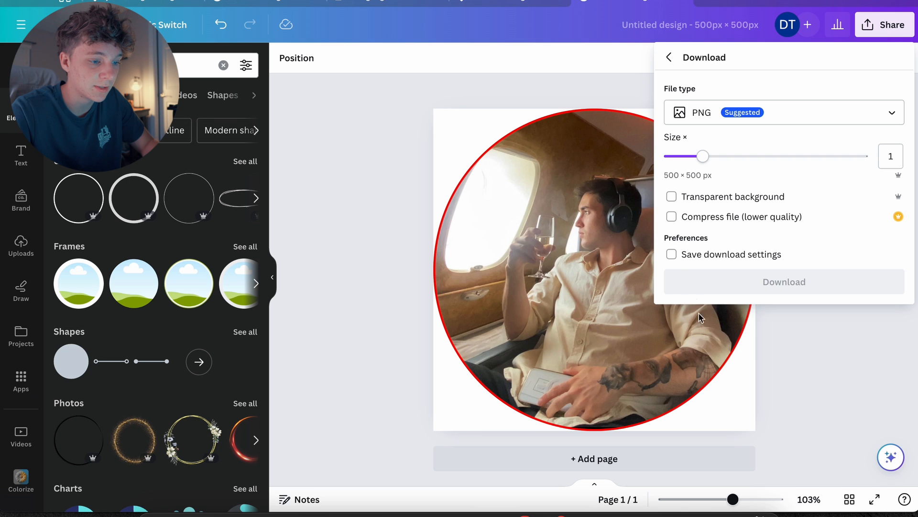
pyautogui.click(672, 196)
pyautogui.click(729, 286)
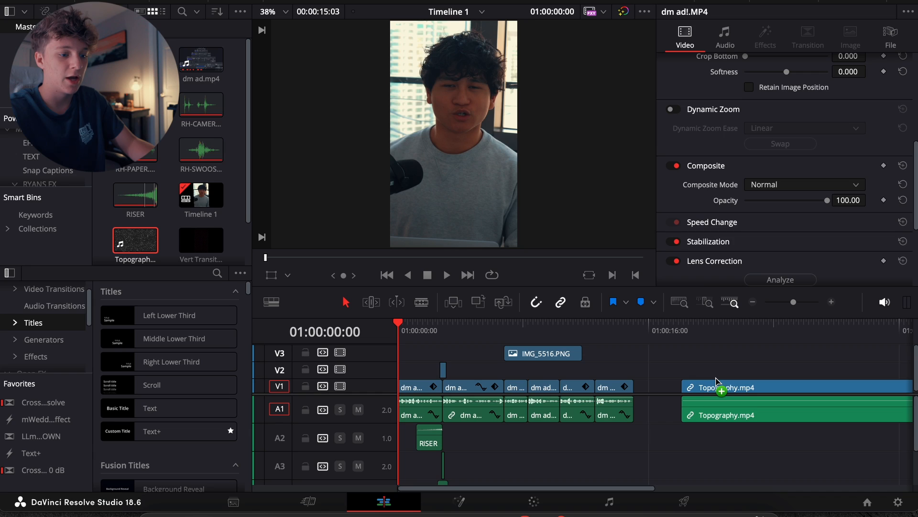
# In DaVinci Resolve, unlink and delete the audio of Topography.mp4 and move its video to track V3, past the last clip
pyautogui.rightClick(720, 390)
pyautogui.click(751, 411)
pyautogui.click(760, 415)
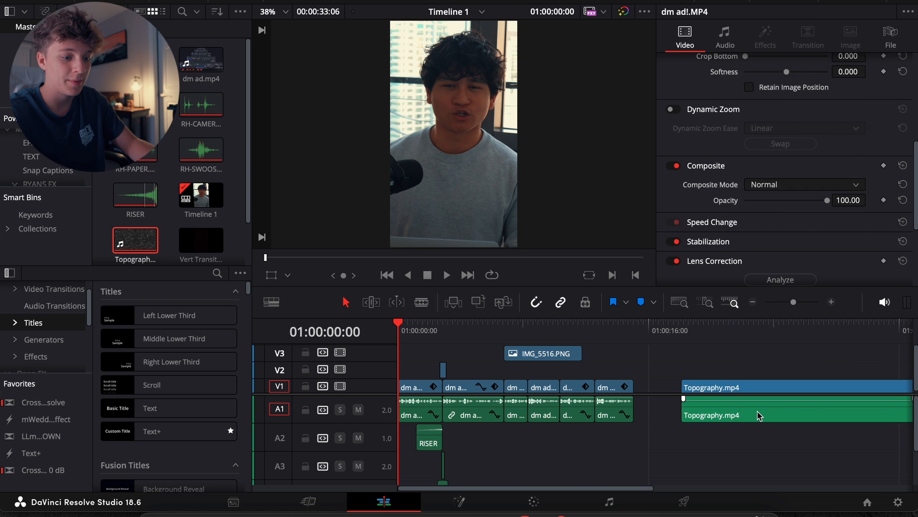
pyautogui.press('BackSpace')
pyautogui.moveTo(708, 385); pyautogui.dragTo(705, 352)
# Move Topography.mp4 to track V2 so it starts where the second dm ad!.MP4 clip begins
pyautogui.hscroll(5, 734, 343)
pyautogui.hscroll(-5, 734, 344)
pyautogui.press('space')
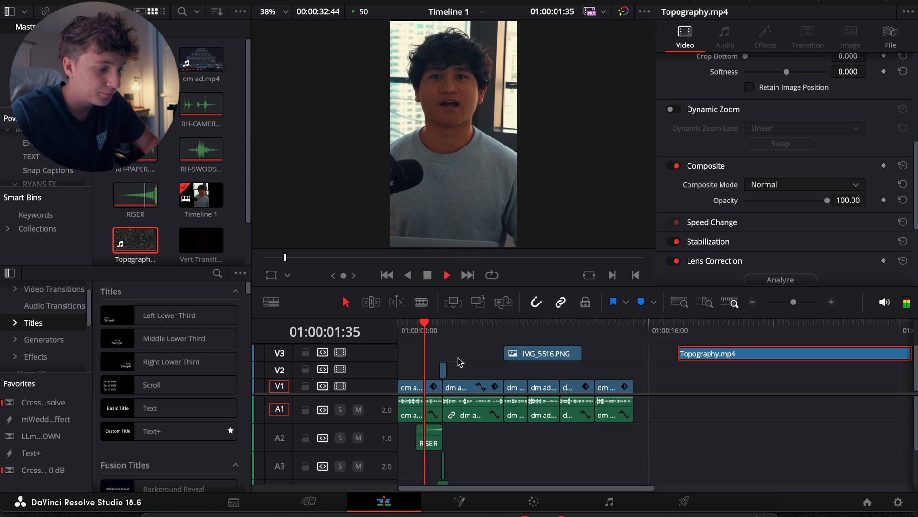
pyautogui.press('space')
pyautogui.moveTo(439, 330); pyautogui.dragTo(443, 331)
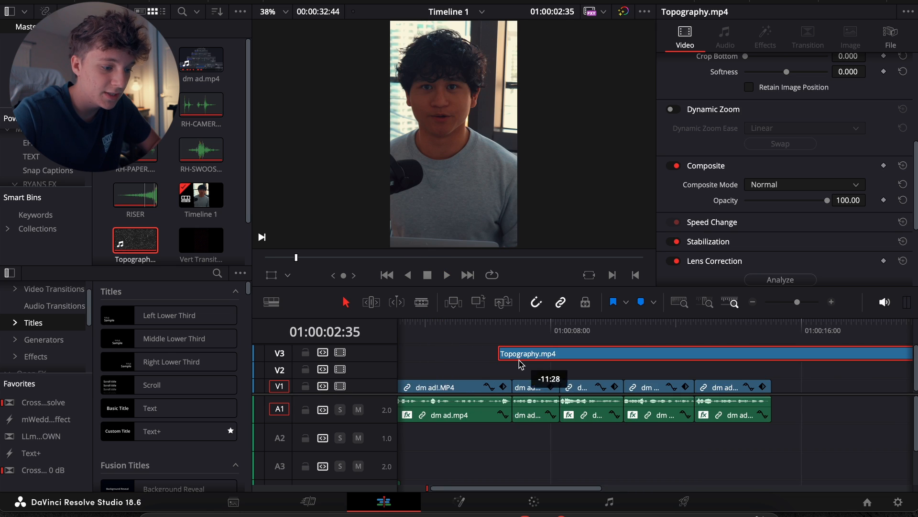
pyautogui.moveTo(545, 366); pyautogui.dragTo(521, 364)
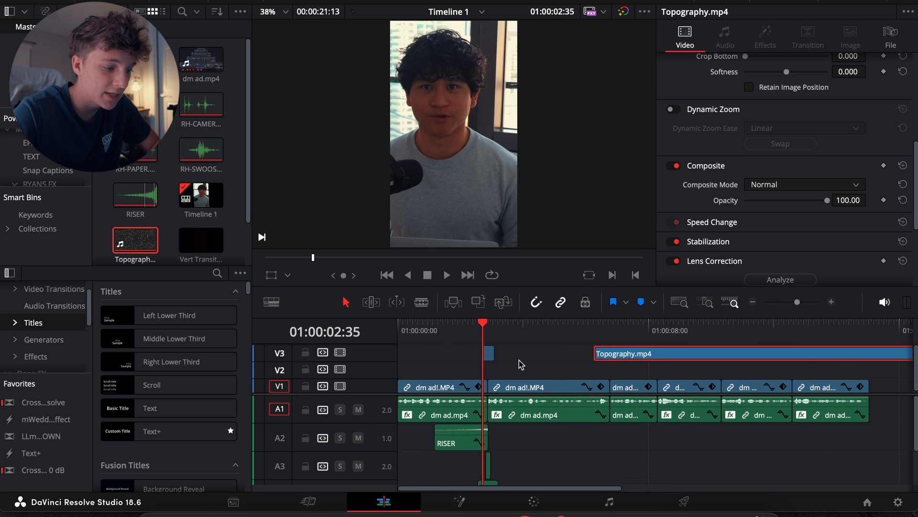
pyautogui.press('super+z')
pyautogui.hscroll(4, 839, 381)
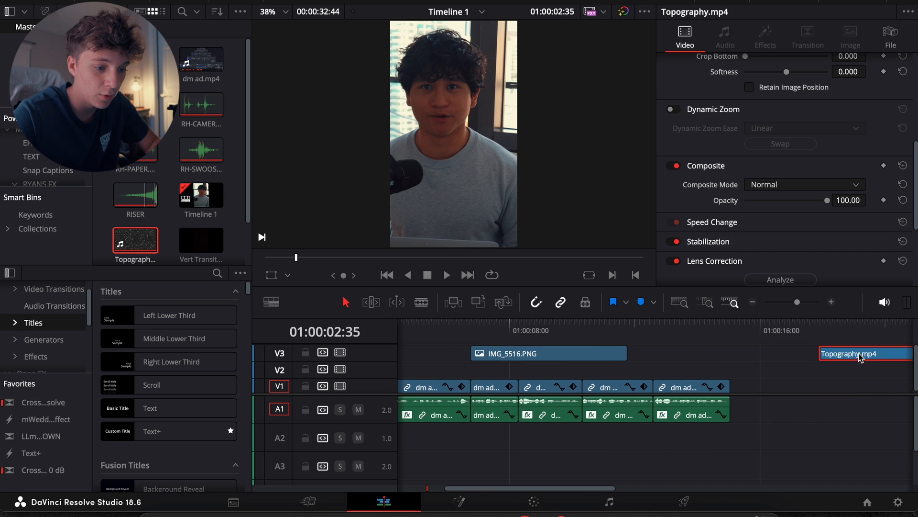
pyautogui.moveTo(860, 358); pyautogui.dragTo(562, 373)
pyautogui.hscroll(-4, 562, 373)
pyautogui.moveTo(674, 373); pyautogui.dragTo(512, 378)
# Split Topography.mp4 during playback and delete the remainder, leaving the clip about three seconds long
pyautogui.press('space')
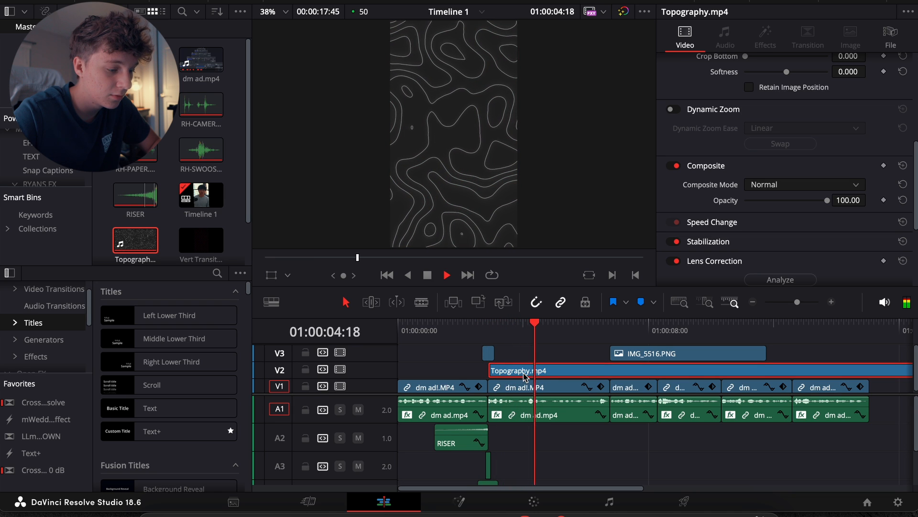
pyautogui.press('space')
pyautogui.hotkey('ctrl', 'b')
pyautogui.click(615, 373)
pyautogui.press('Delete')
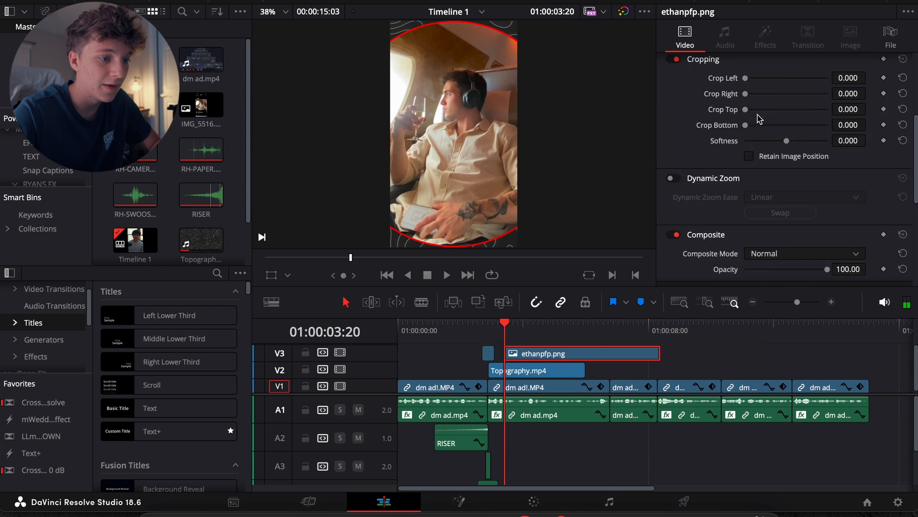
# Set the zoom of ethanpfp.png to 0.270 and its Y position to 401, above the frame's center
pyautogui.scroll(3, 766, 81)
pyautogui.scroll(2, 765, 81)
pyautogui.moveTo(766, 81)
pyautogui.mouseDown()
pyautogui.moveTo(737, 82)
pyautogui.moveTo(769, 81)
pyautogui.mouseUp()
pyautogui.moveTo(847, 98); pyautogui.dragTo(845, 101)
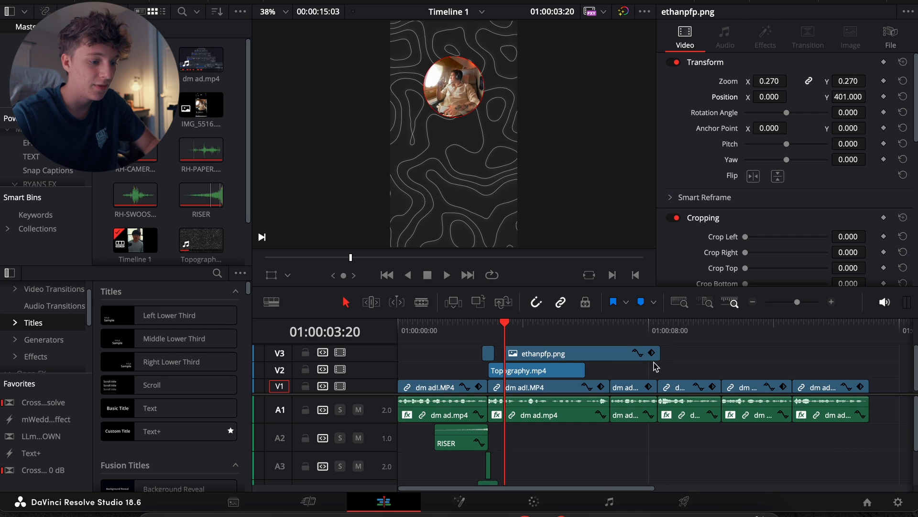
# Trim the end of ethanpfp.png on track V3 to match the end of Topography.mp4
pyautogui.click(491, 332)
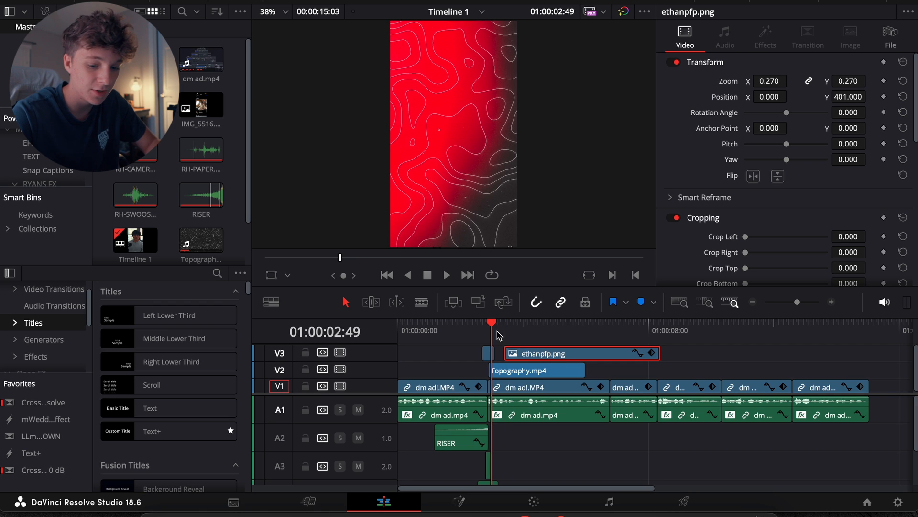
pyautogui.moveTo(658, 351); pyautogui.dragTo(583, 352)
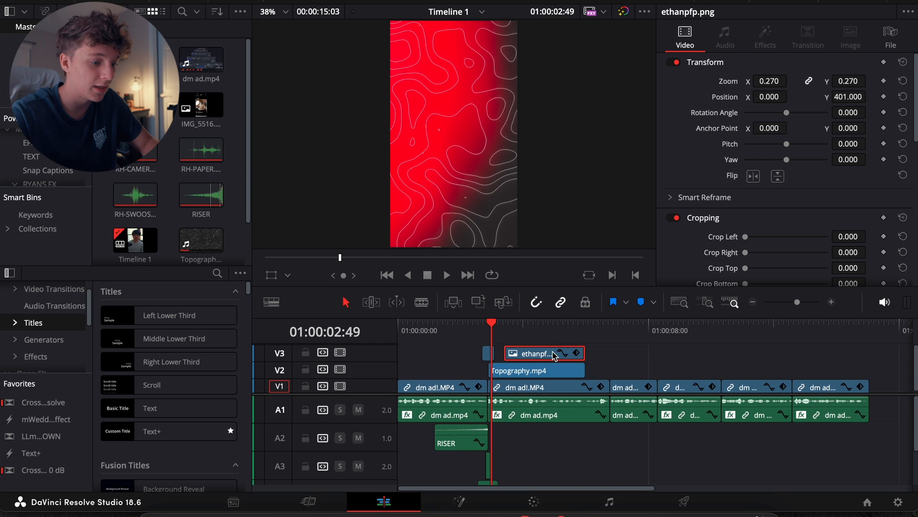
pyautogui.click(647, 366)
# Try the NEXTA caption from the Snap Captions bin on track V3 above the third clip, undo it and browse the other presets
pyautogui.click(48, 171)
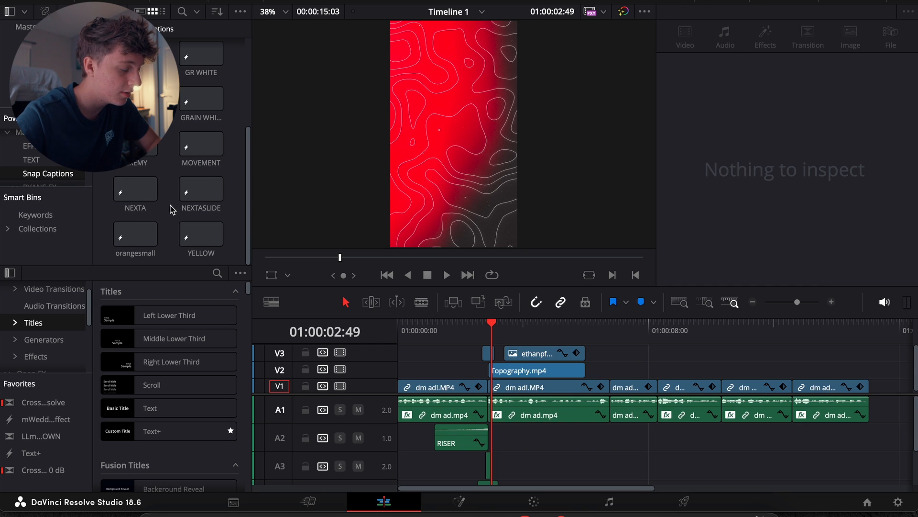
pyautogui.moveTo(135, 192); pyautogui.dragTo(634, 356)
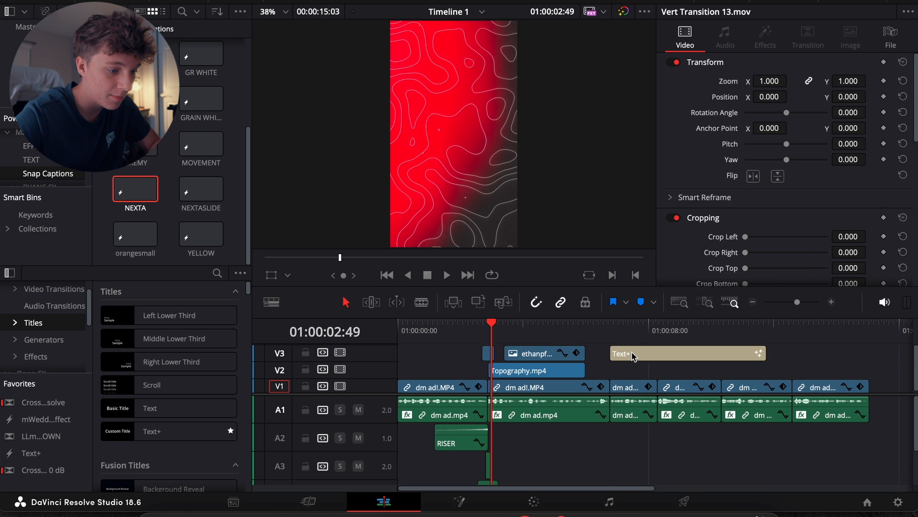
pyautogui.hotkey('ctrl', 'z')
pyautogui.scroll(3, 159, 195)
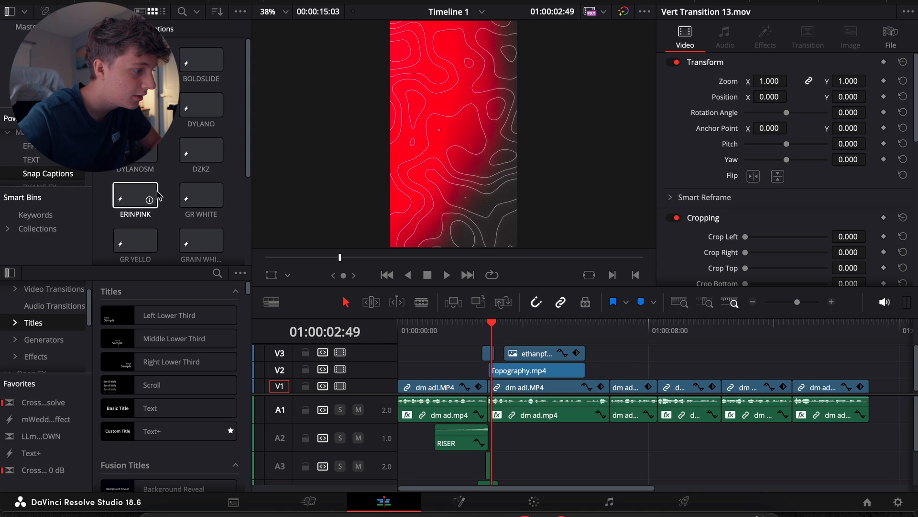
pyautogui.scroll(-3, 159, 195)
pyautogui.click(173, 227)
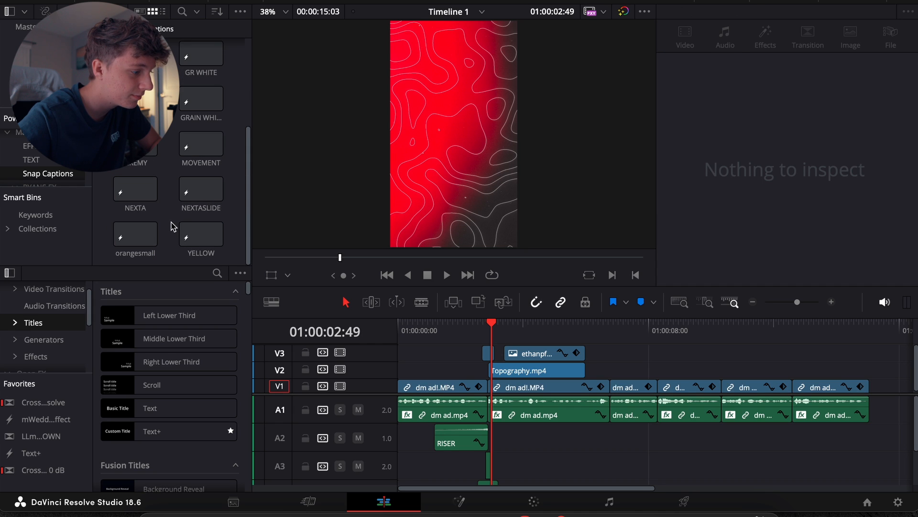
# Add another Snap Captions Text+ preset on track V4 above ethanpfp.png and play the section
pyautogui.moveTo(143, 151); pyautogui.dragTo(557, 353)
pyautogui.click(599, 333)
pyautogui.click(502, 330)
pyautogui.press('space')
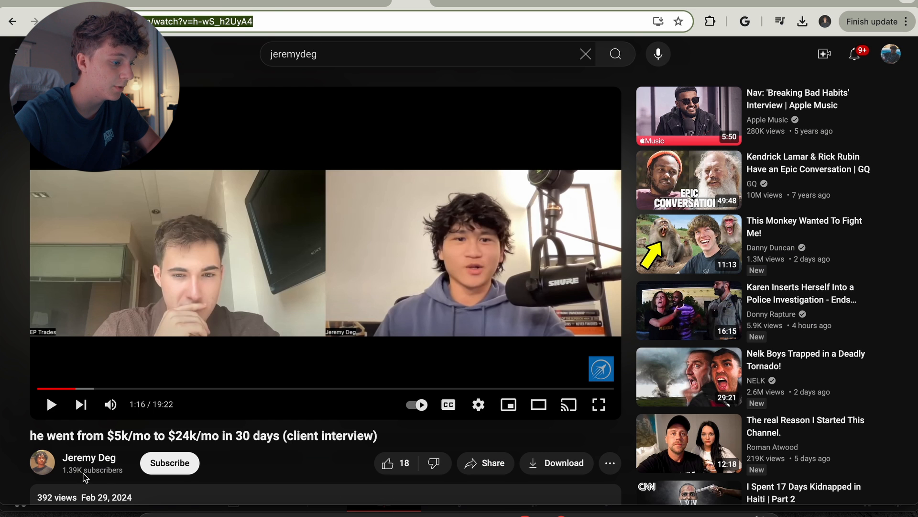
# Copy "$5k/mo to $24k/mo in 30 days" from the YouTube video title and switch back to DaVinci Resolve
pyautogui.moveTo(107, 431); pyautogui.dragTo(278, 433)
pyautogui.hotkey('ctrl', 'c')
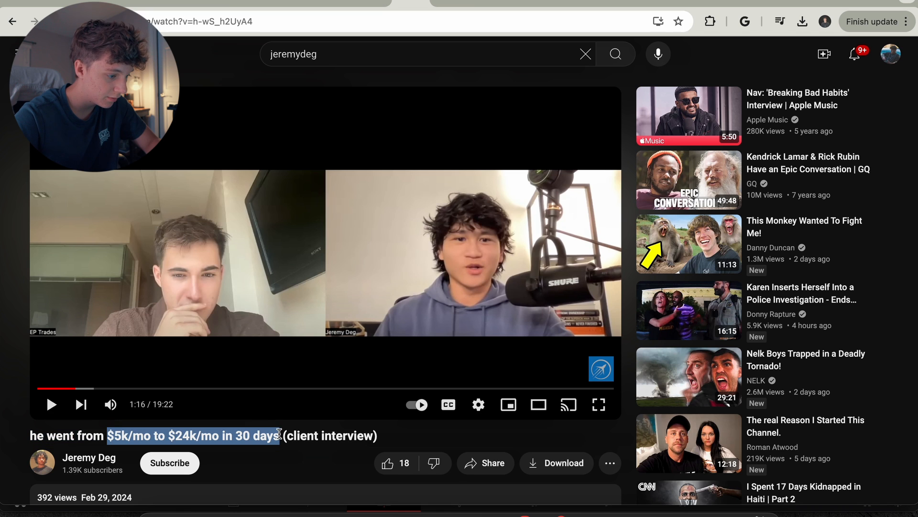
pyautogui.click(470, 506)
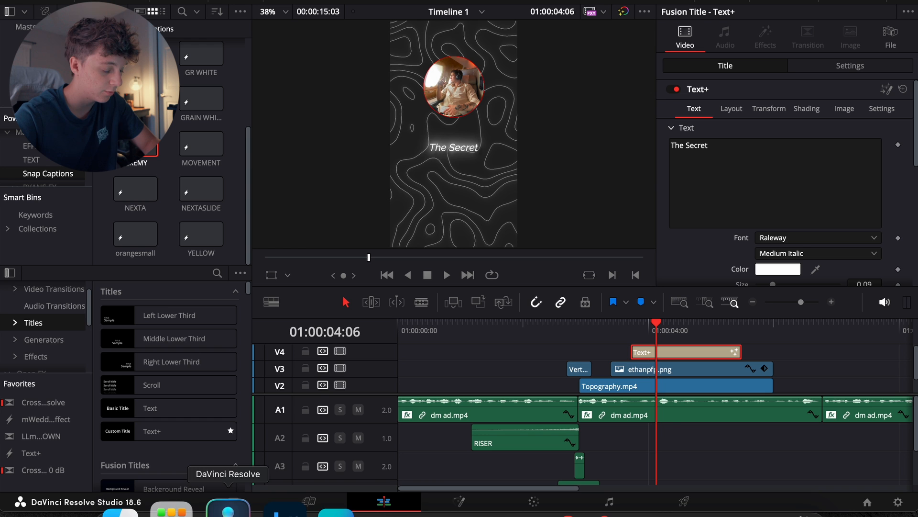
# Replace the Text+ caption's wording with "$5k/mo to $24k/mo in 30 days" and set its size to 0.0709
pyautogui.click(722, 151)
pyautogui.hotkey('ctrl', 'a')
pyautogui.hotkey('ctrl', 'v')
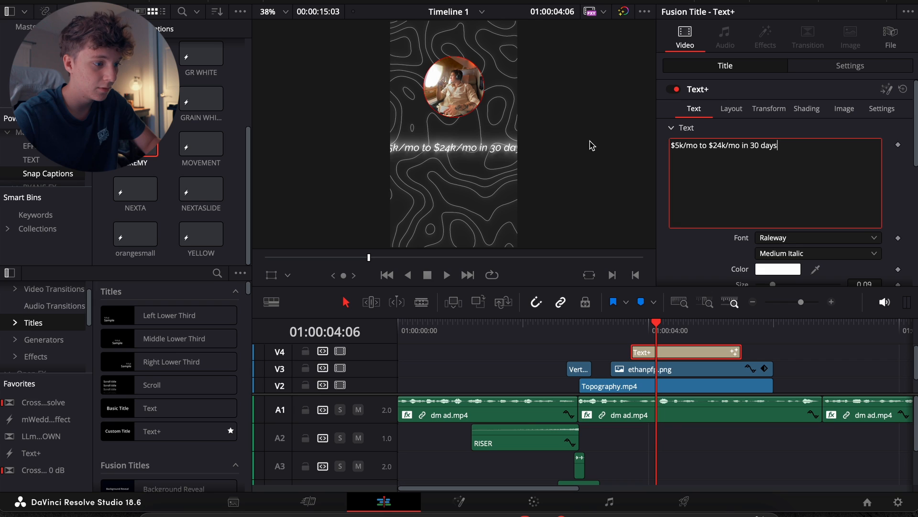
pyautogui.scroll(-2, 787, 190)
pyautogui.moveTo(774, 261); pyautogui.dragTo(771, 262)
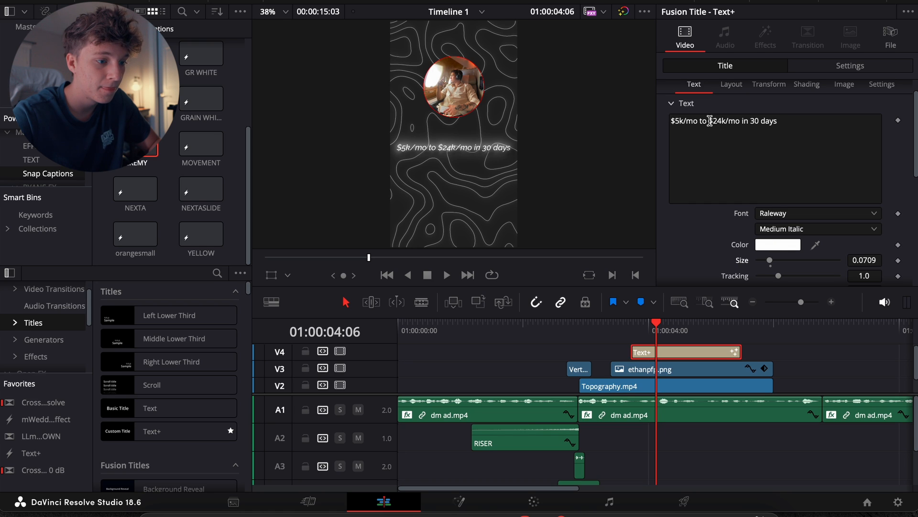
# Change the caption's Raleway font style to Black Italic
pyautogui.click(779, 229)
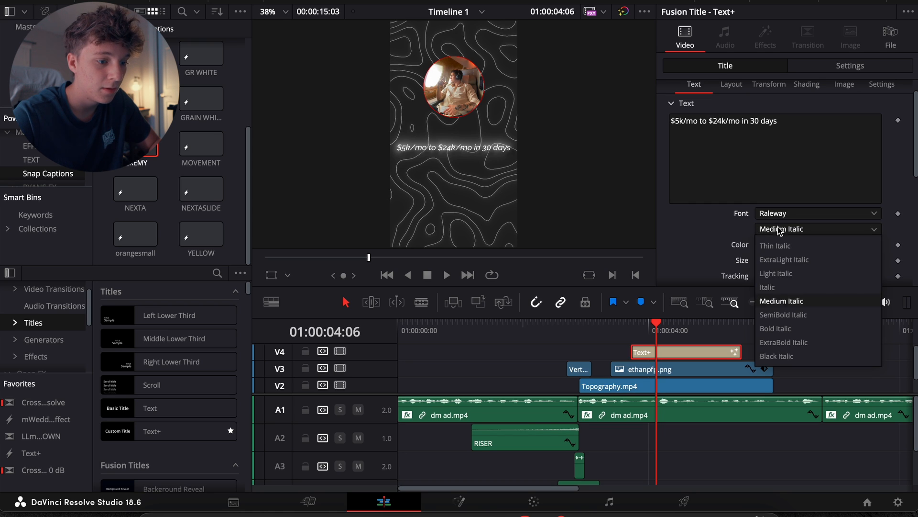
pyautogui.click(777, 356)
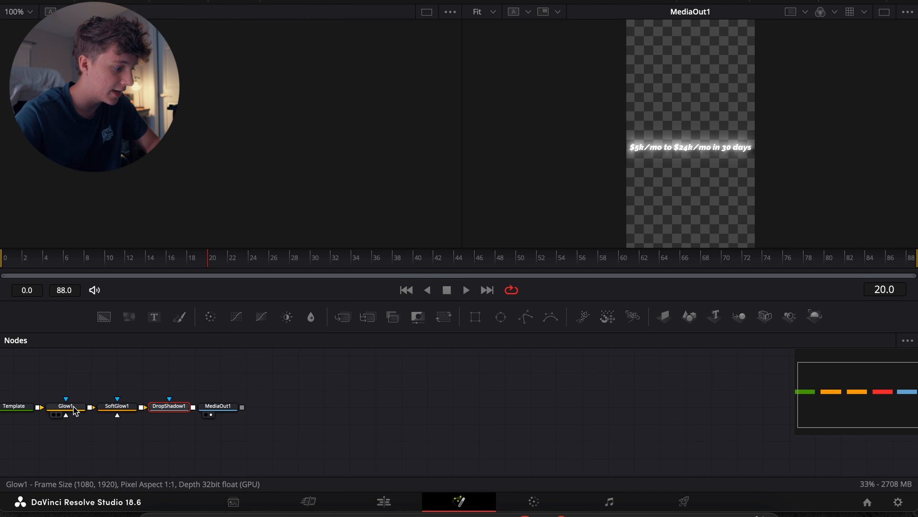
# In the caption's Fusion composition, set SoftGlow1's gain to 1.024 and Glow1's glow size to 34.6 with glow 0.425
pyautogui.click(72, 408)
pyautogui.click(117, 407)
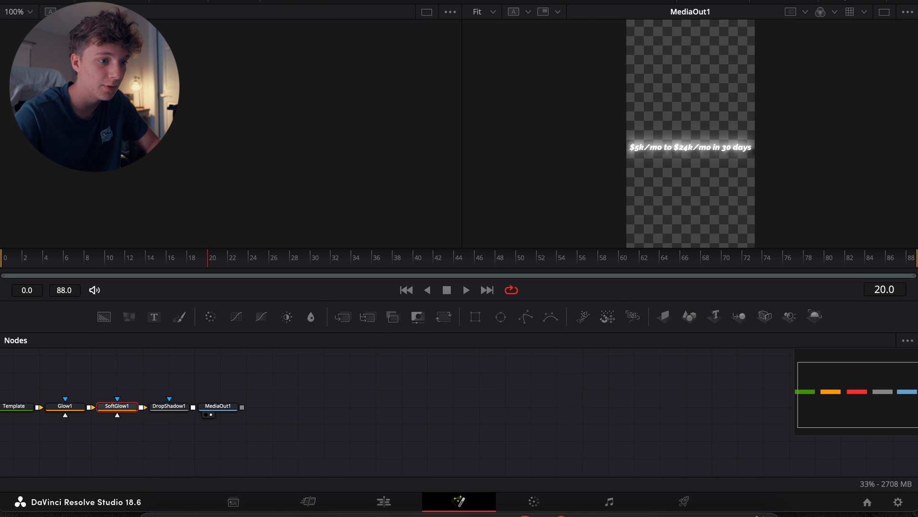
pyautogui.click(823, 0)
pyautogui.moveTo(790, 155); pyautogui.dragTo(775, 156)
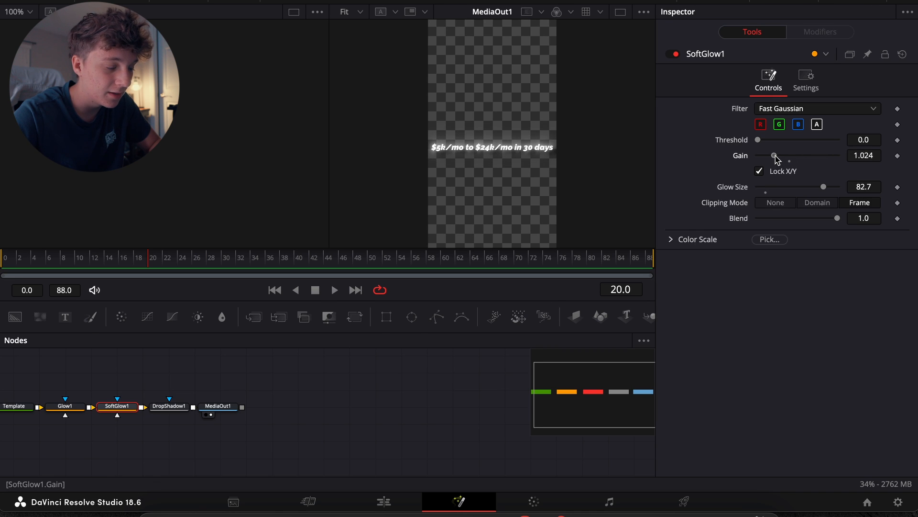
pyautogui.click(65, 406)
pyautogui.moveTo(777, 159); pyautogui.dragTo(792, 171)
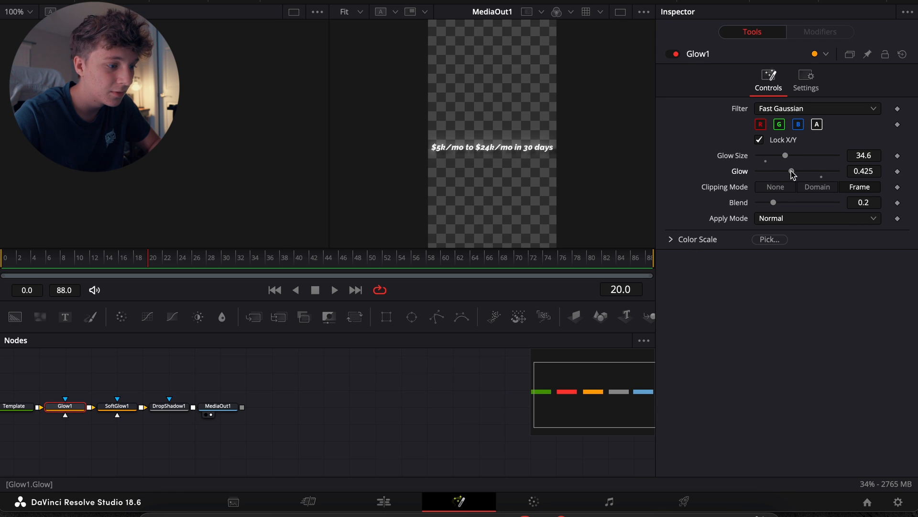
pyautogui.click(388, 500)
# Move the Vert Transition 13.mov clip up to track V4 and shift ethanpfp.png earlier to start with Topography.mp4
pyautogui.moveTo(611, 335); pyautogui.dragTo(568, 335)
pyautogui.click(654, 365)
pyautogui.press('super+equal')
pyautogui.click(657, 364)
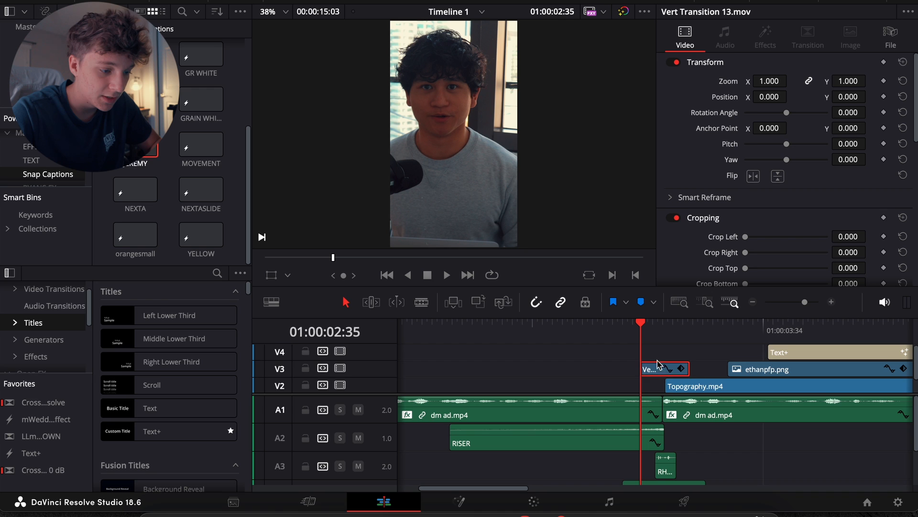
pyautogui.moveTo(657, 364); pyautogui.dragTo(658, 352)
pyautogui.moveTo(742, 368); pyautogui.dragTo(680, 370)
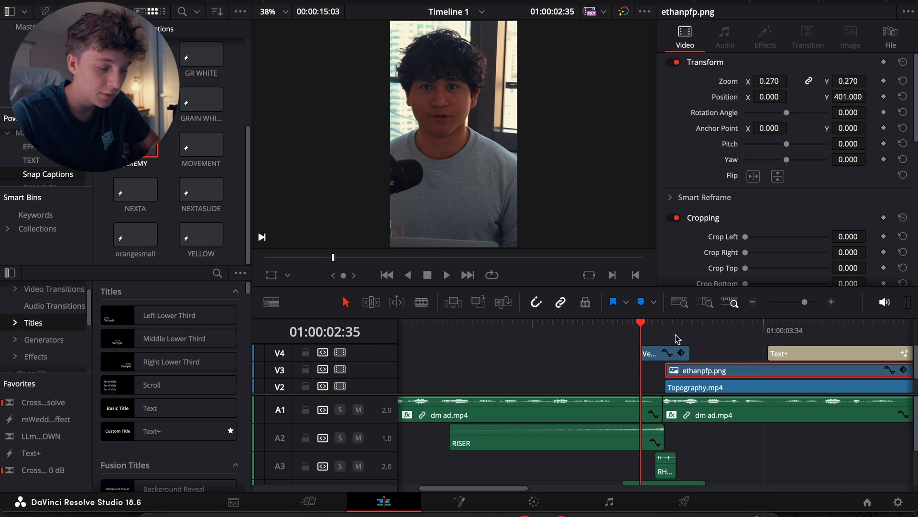
# Play the transition section and lower the ethanpfp.png picture to a Y position of 224
pyautogui.click(666, 329)
pyautogui.click(753, 302)
pyautogui.press('space')
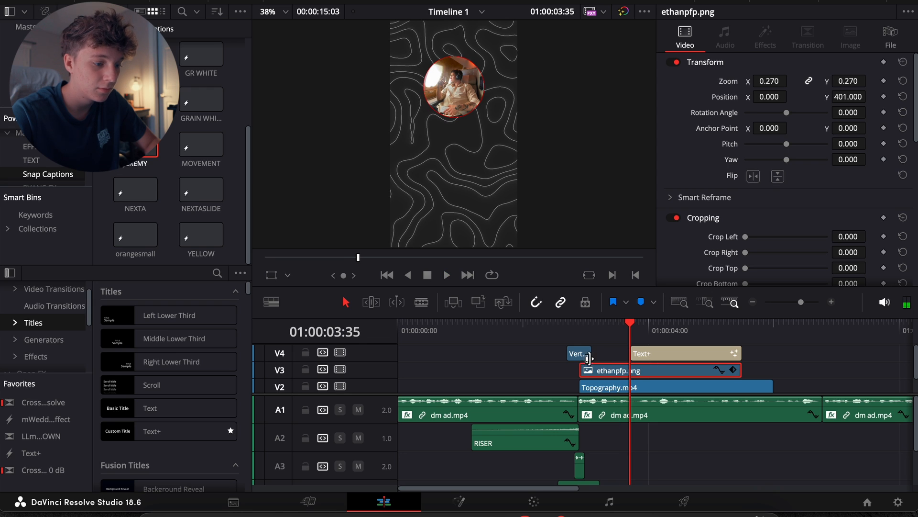
pyautogui.click(571, 335)
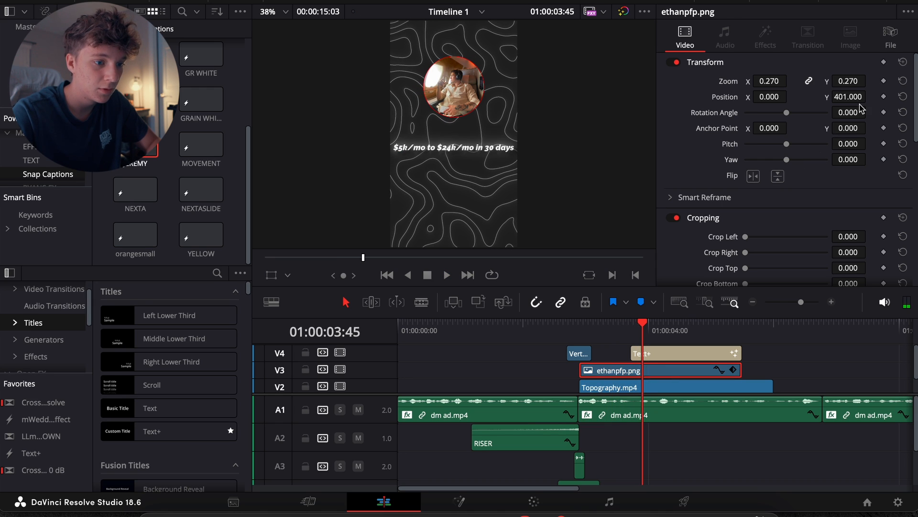
pyautogui.moveTo(849, 97); pyautogui.dragTo(870, 96)
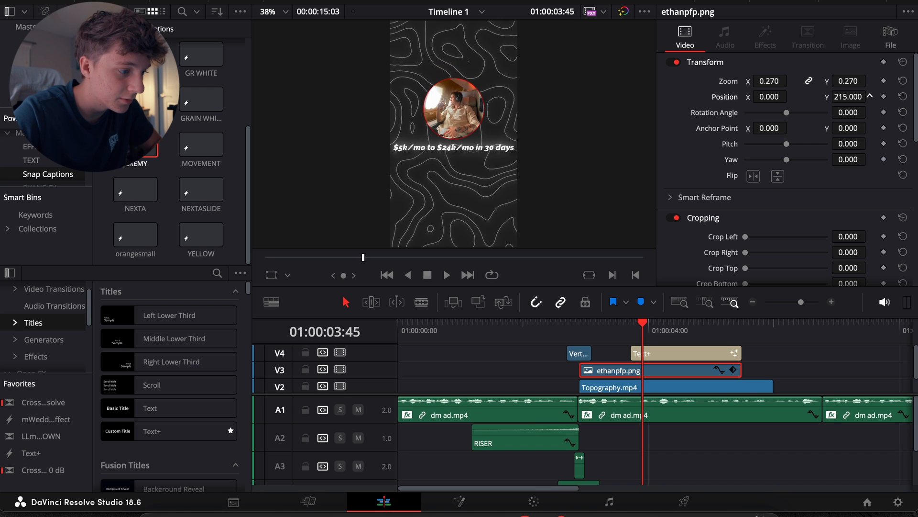
# Add a Character Level Styling modifier to the text of the caption's Template node in Fusion and show its controls
pyautogui.click(669, 358)
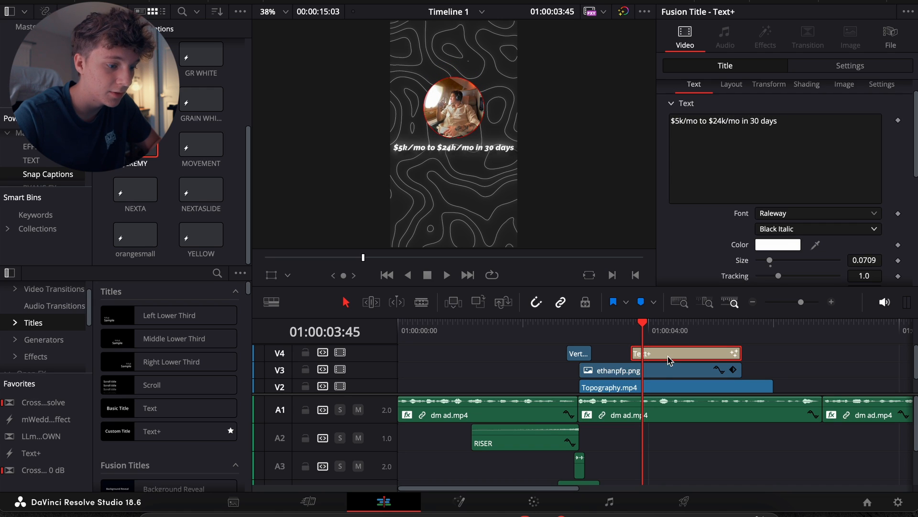
pyautogui.scroll(-1, 720, 247)
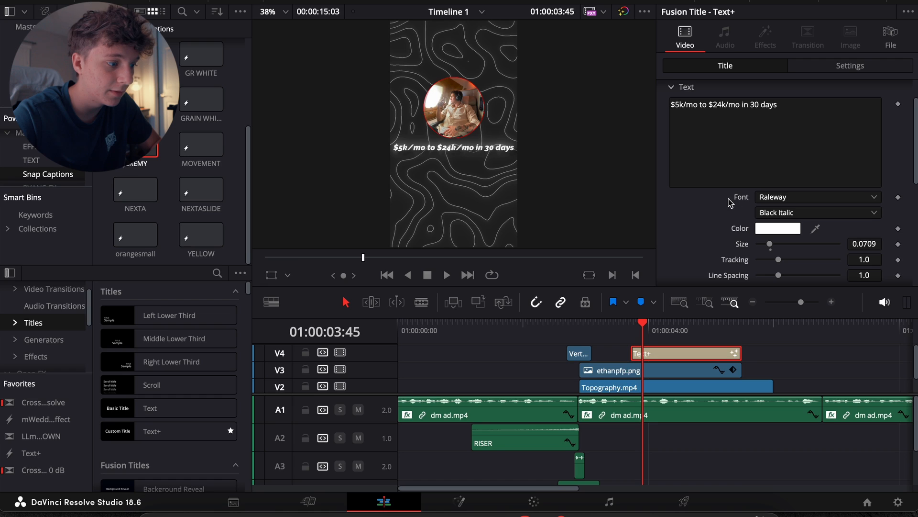
pyautogui.hotkey('shift', '5')
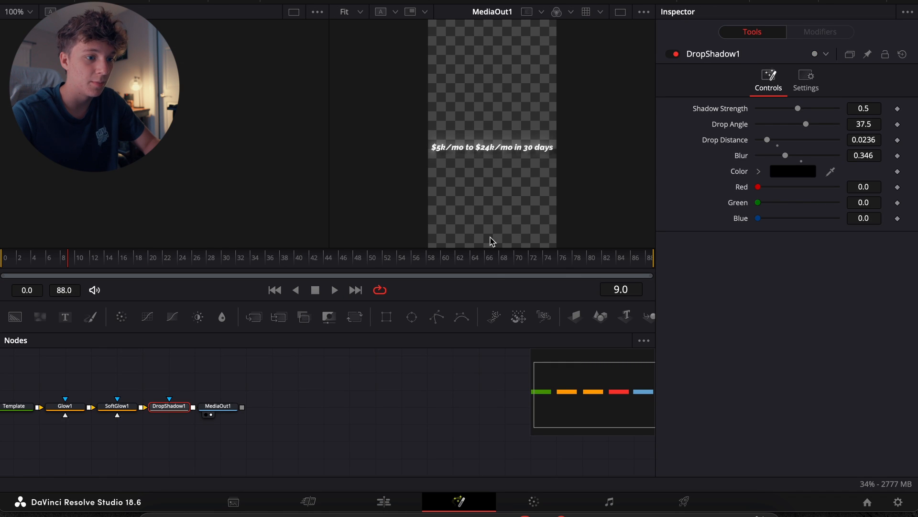
pyautogui.click(14, 406)
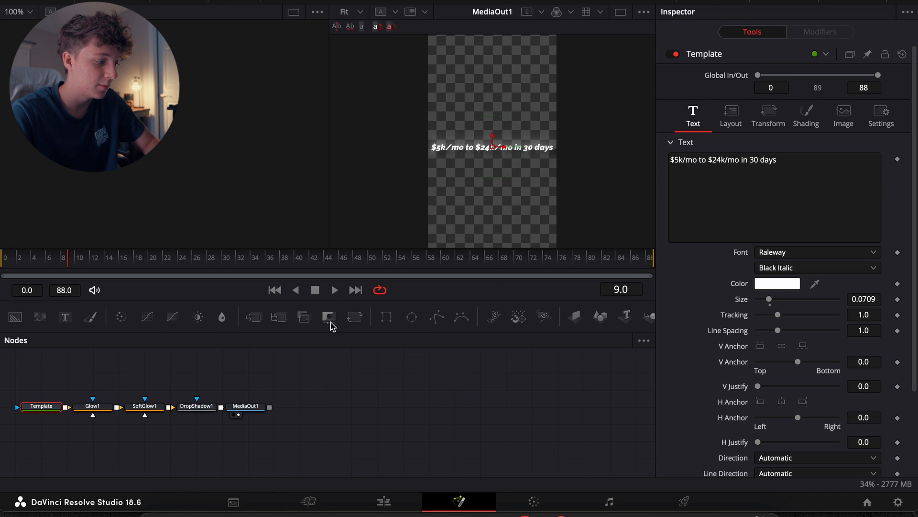
pyautogui.rightClick(783, 173)
pyautogui.click(813, 228)
pyautogui.click(821, 32)
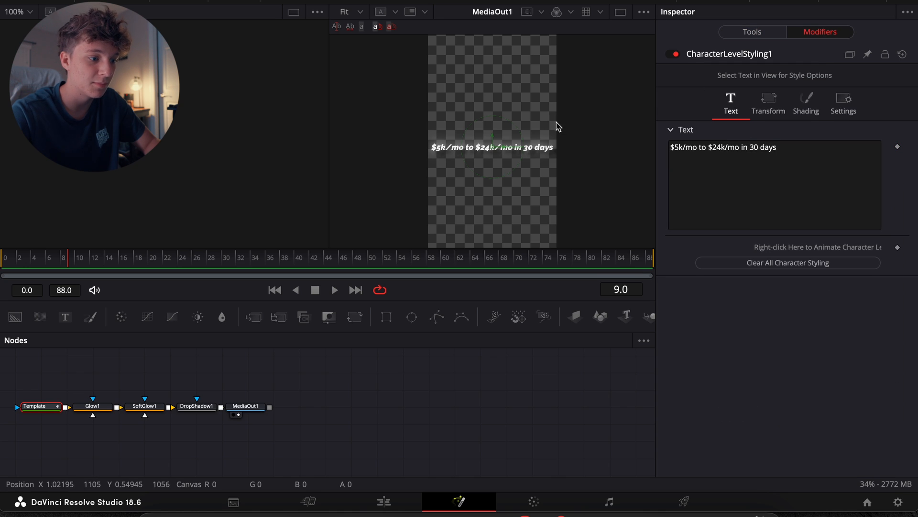
# Select "30 days" in the caption and colour those characters red
pyautogui.moveTo(529, 137); pyautogui.dragTo(547, 167)
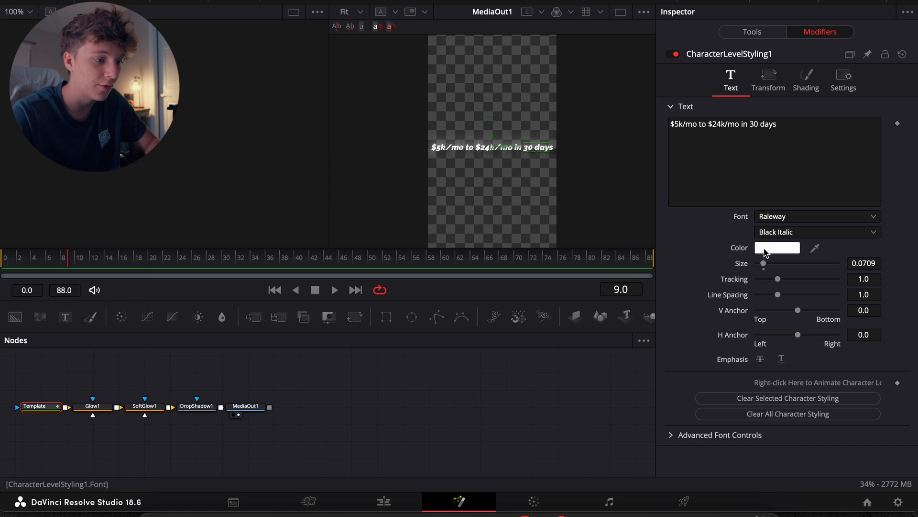
pyautogui.click(764, 249)
pyautogui.moveTo(114, 349); pyautogui.dragTo(138, 357)
pyautogui.click(129, 493)
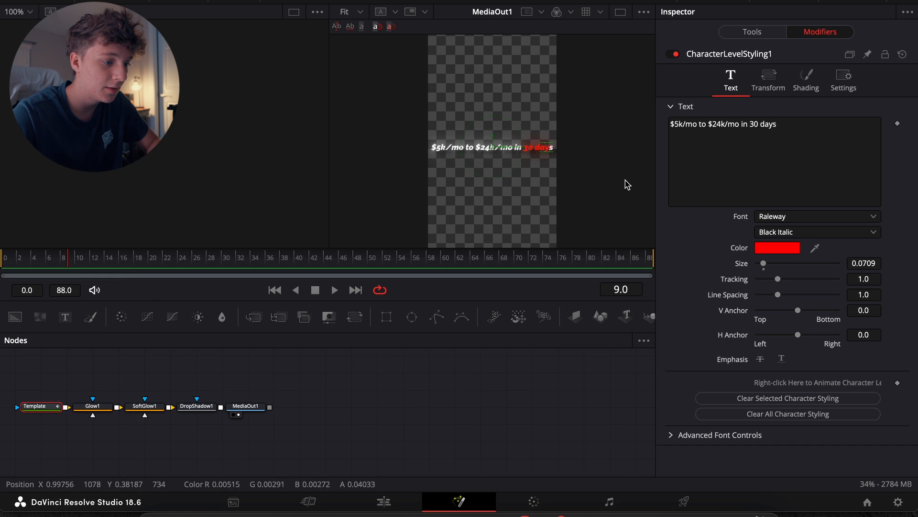
pyautogui.click(787, 248)
pyautogui.click(135, 358)
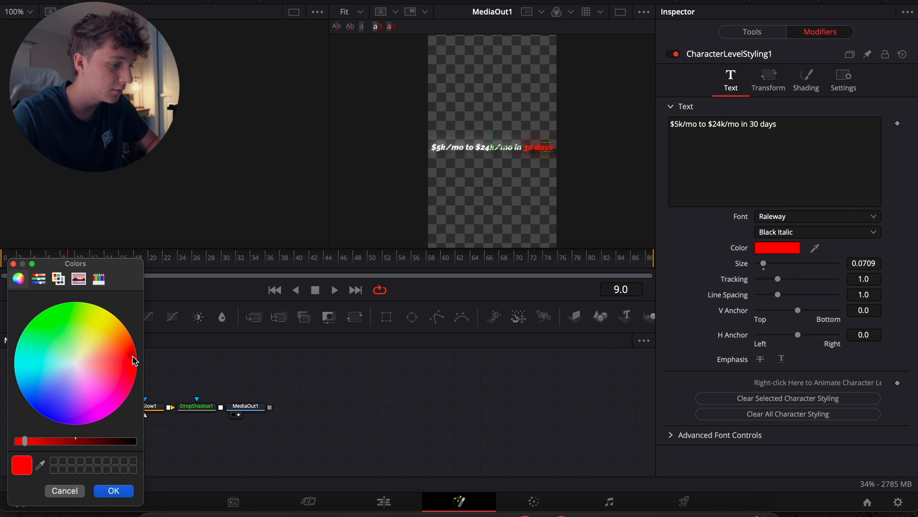
pyautogui.click(113, 491)
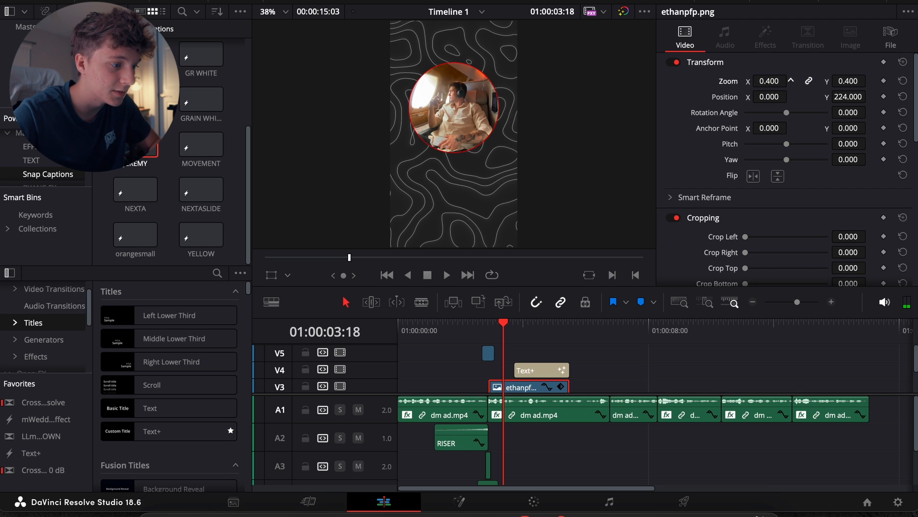
# Scale ethanpfp.png to a zoom of 0.390 and move the Text+ caption beneath it to Center Y 0.379
pyautogui.moveTo(769, 81); pyautogui.dragTo(765, 81)
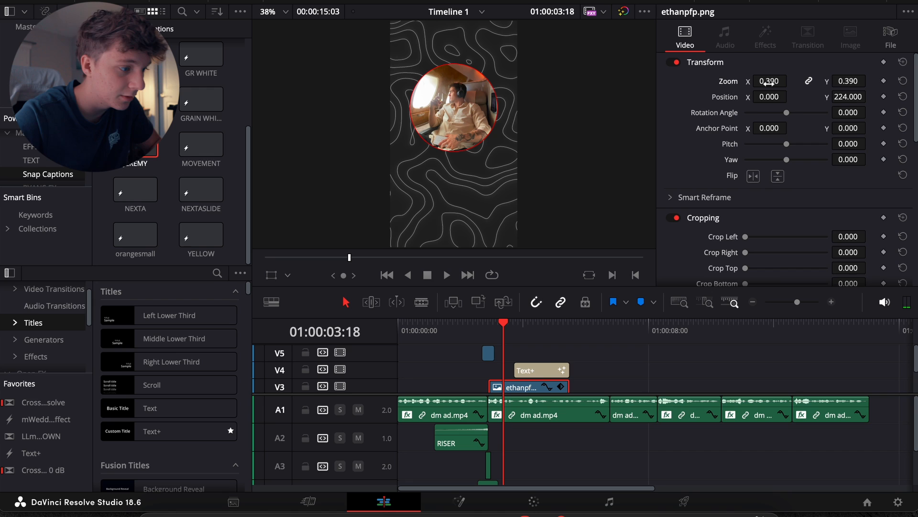
pyautogui.click(536, 371)
pyautogui.press('space')
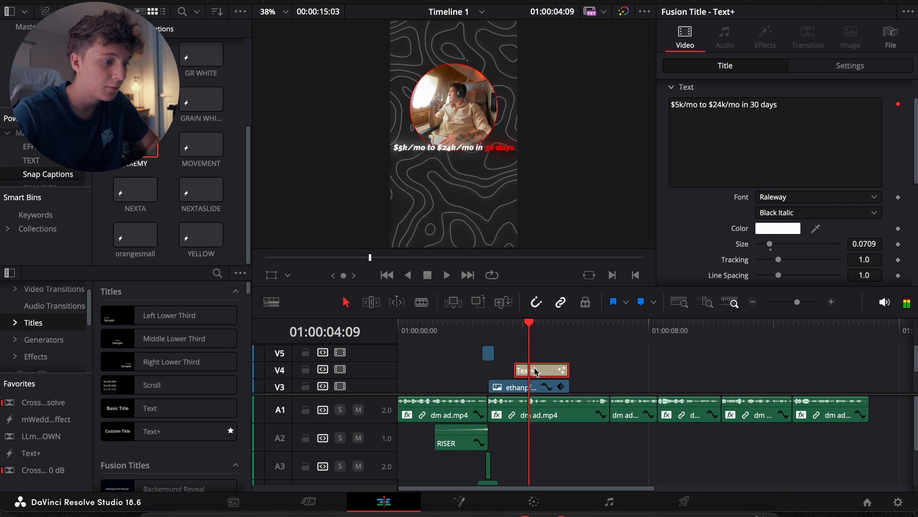
pyautogui.scroll(2, 772, 106)
pyautogui.click(732, 109)
pyautogui.moveTo(869, 164); pyautogui.dragTo(862, 164)
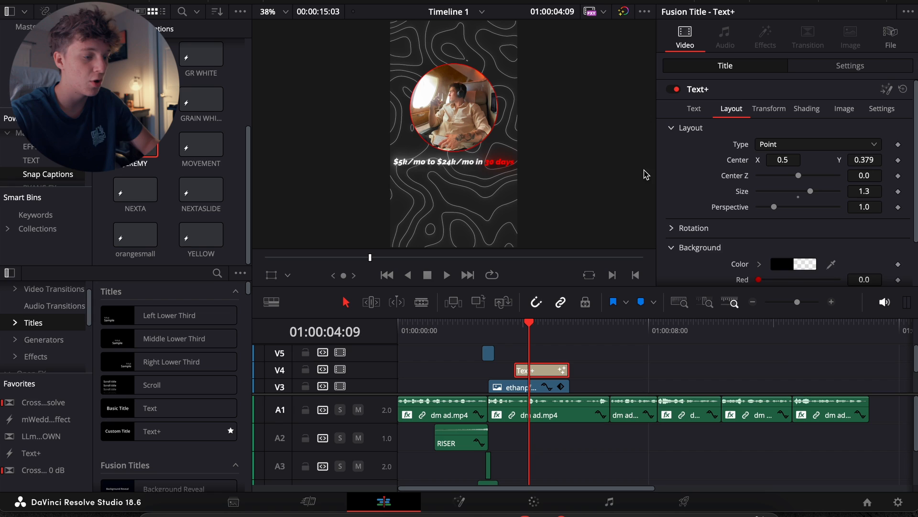
# Break the caption into two lines so that "in 30 days" sits on the second line
pyautogui.click(694, 110)
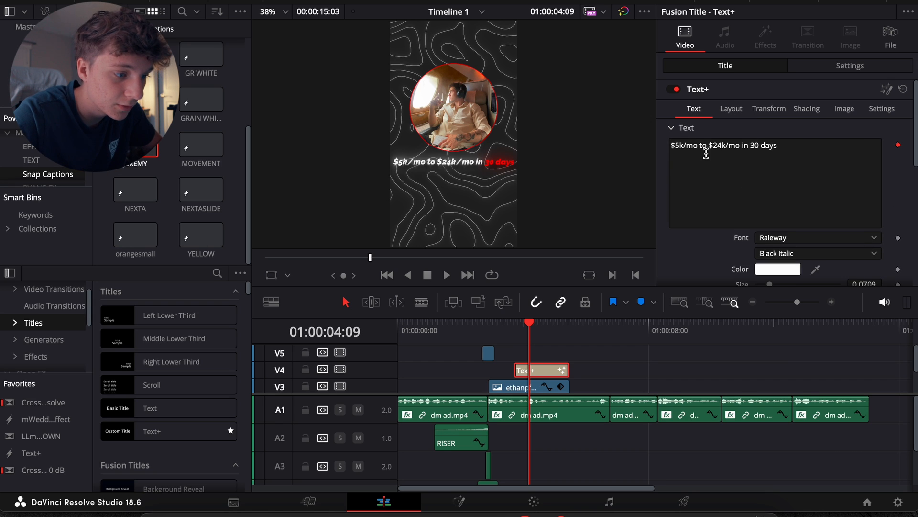
pyautogui.click(742, 169)
pyautogui.press('Return')
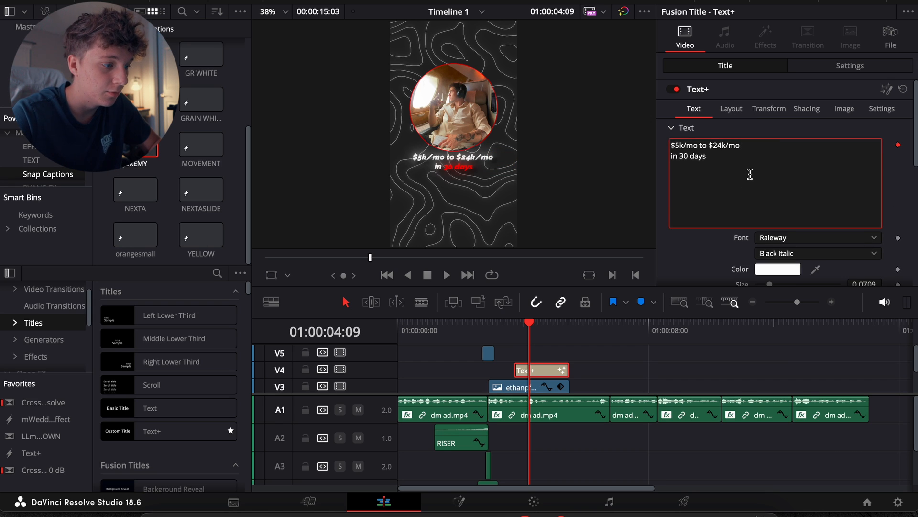
# Enlarge the caption text slightly and lower the caption to Center Y 0.347
pyautogui.scroll(-1, 739, 211)
pyautogui.moveTo(770, 265); pyautogui.dragTo(773, 269)
pyautogui.click(732, 92)
pyautogui.moveTo(868, 141); pyautogui.dragTo(870, 141)
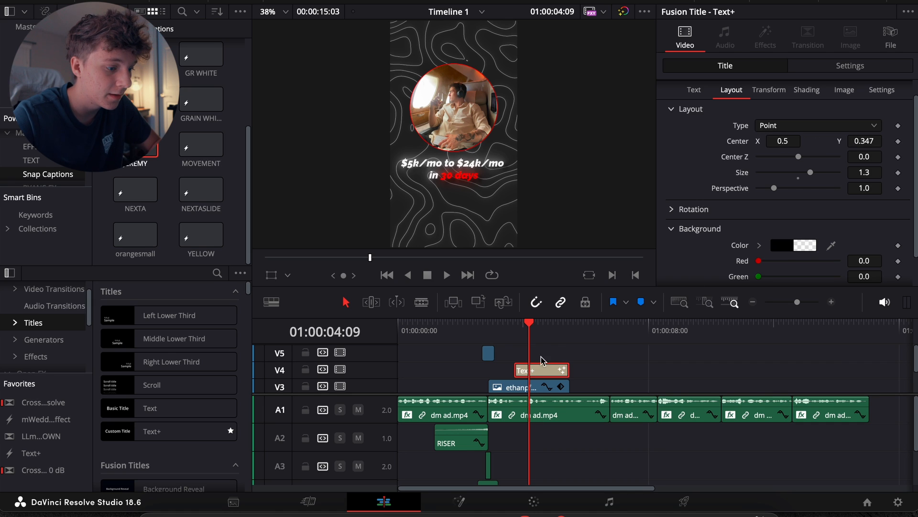
# Apply the PRE-ANIMATE DOWN-UP effect to ethanpfp.png on track V3 and play the section from the transition
pyautogui.click(487, 325)
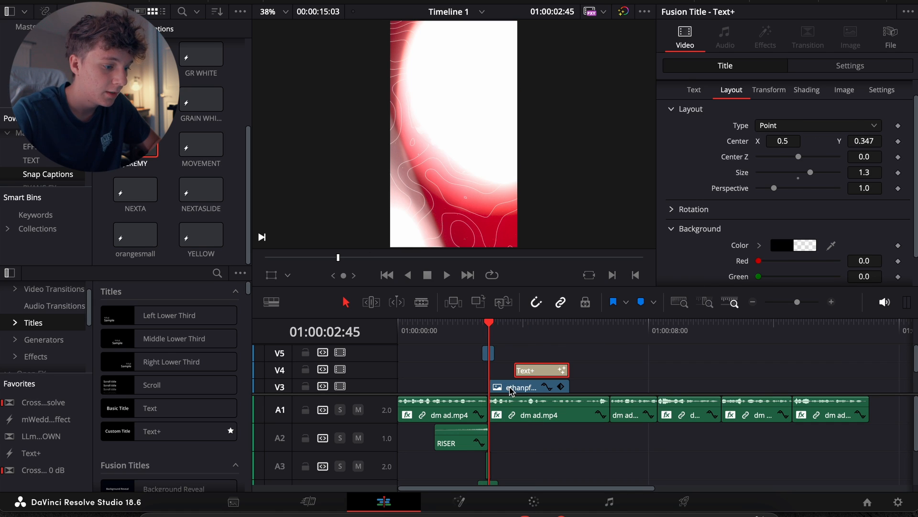
pyautogui.click(511, 390)
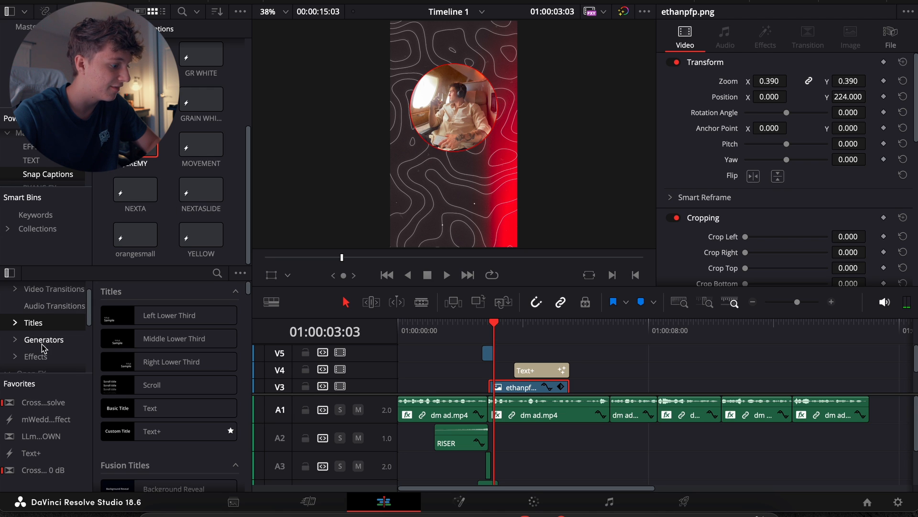
pyautogui.click(53, 356)
pyautogui.scroll(-5, 159, 359)
pyautogui.scroll(-10, 158, 358)
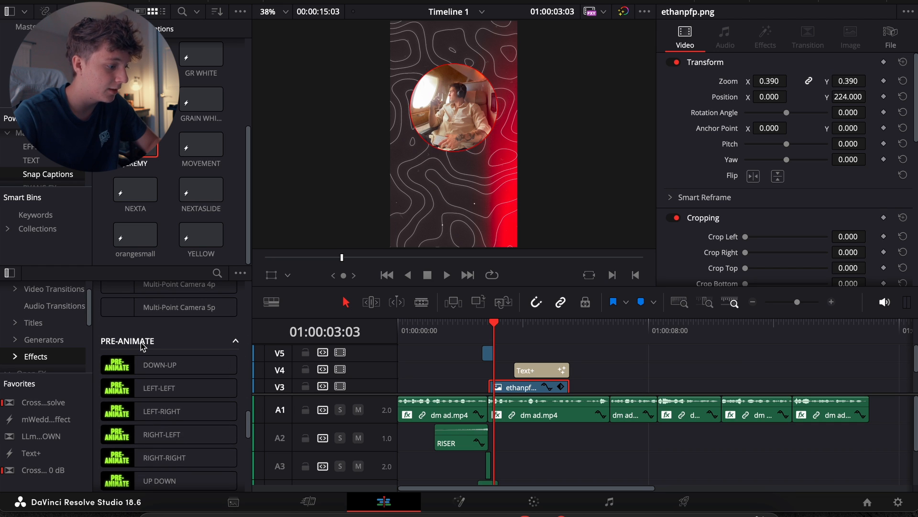
pyautogui.scroll(-2, 144, 364)
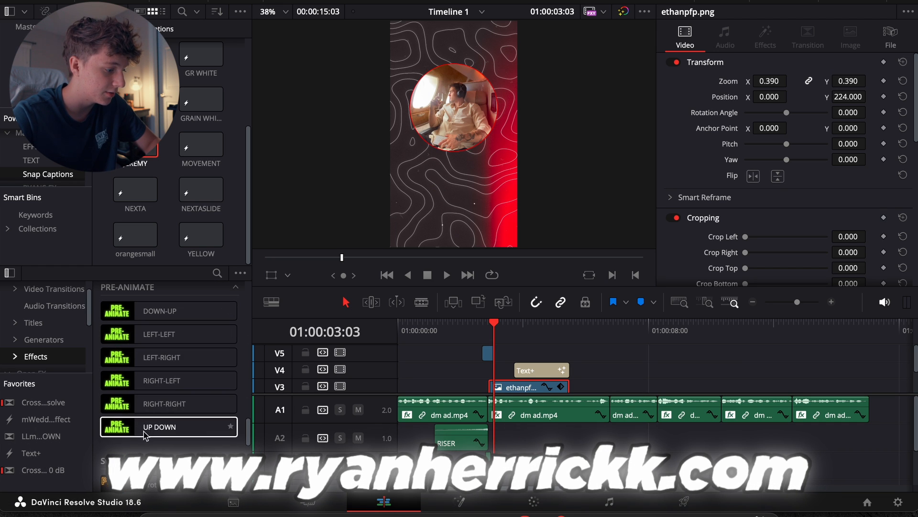
pyautogui.moveTo(153, 311); pyautogui.dragTo(511, 390)
pyautogui.click(484, 330)
pyautogui.press('space')
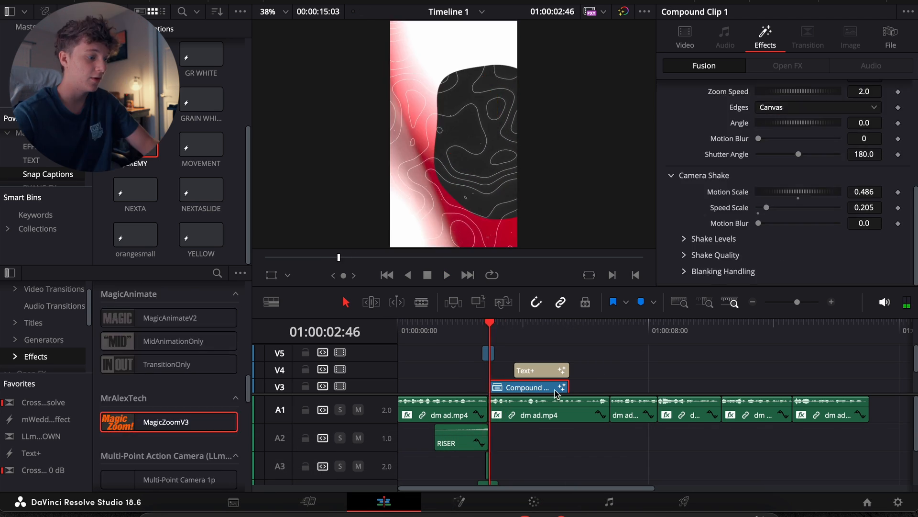
# Add RH-SWOOSH1.wav from the SFX bin to track A2 and align it with the start of Compound Clip 1
pyautogui.scroll(-1, 40, 164)
pyautogui.scroll(1, 39, 164)
pyautogui.click(24, 136)
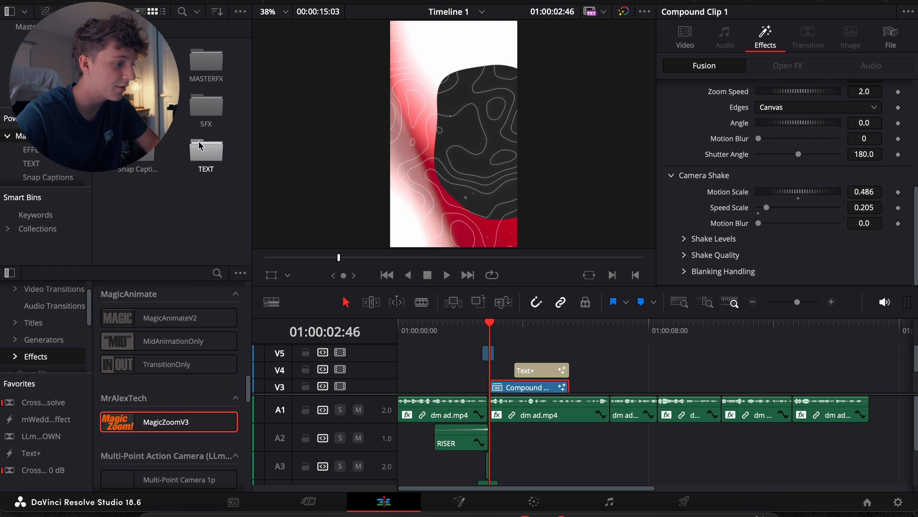
pyautogui.doubleClick(200, 106)
pyautogui.moveTo(150, 203); pyautogui.dragTo(510, 442)
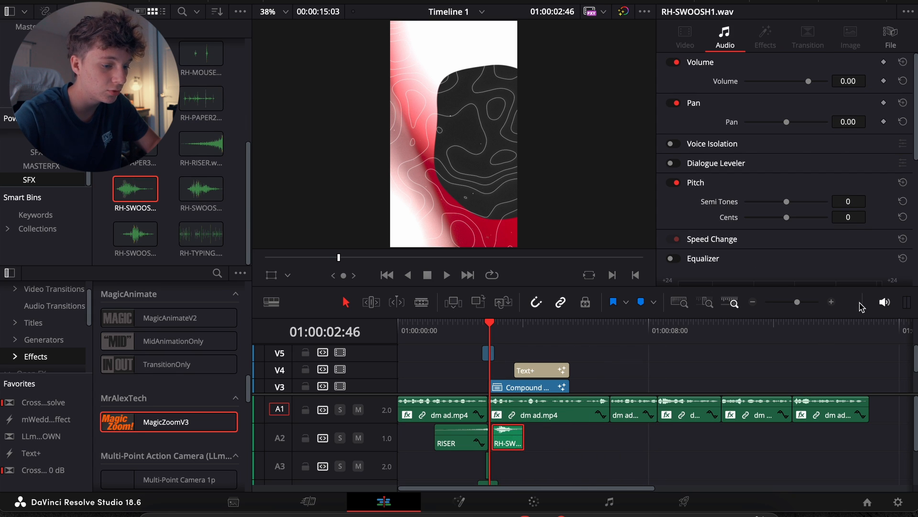
pyautogui.click(833, 302)
pyautogui.moveTo(691, 443); pyautogui.dragTo(681, 443)
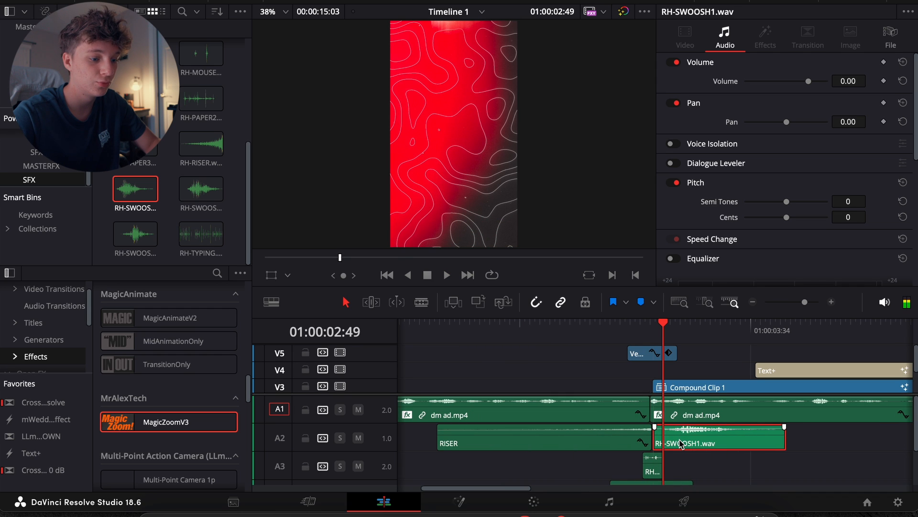
# Play back the swoosh and lower the volume of RH-SWOOSH1.wav to -10.40
pyautogui.click(698, 464)
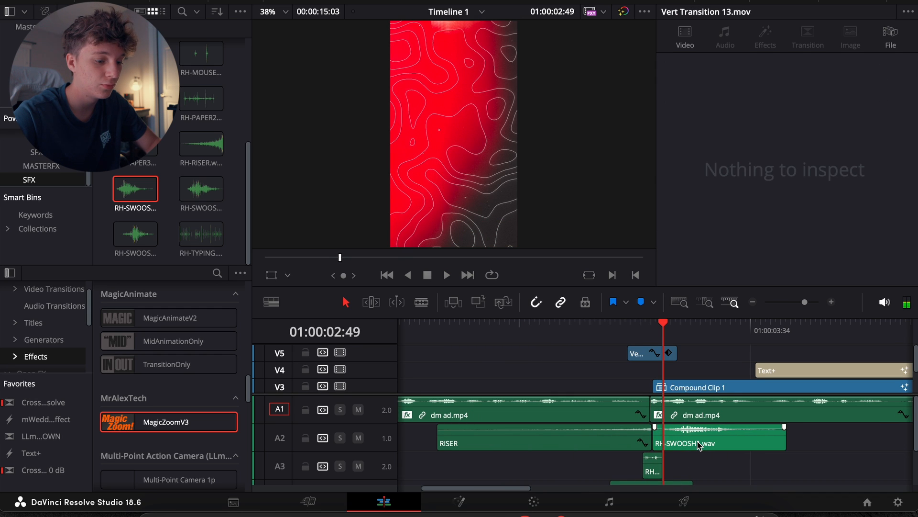
pyautogui.press('space')
pyautogui.press('space')
pyautogui.click(699, 445)
pyautogui.moveTo(848, 82); pyautogui.dragTo(806, 83)
pyautogui.scroll(-3, 707, 445)
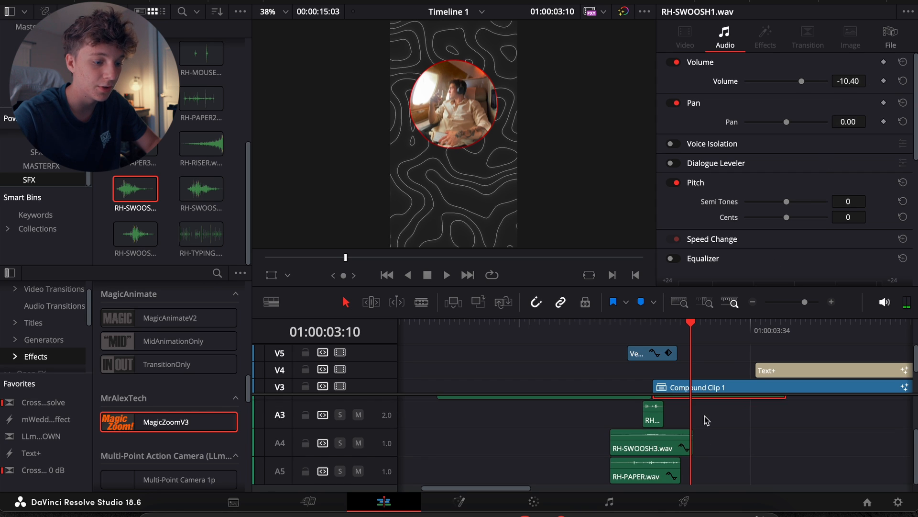
# Move RH-SWOOSH1.wav from track A2 down to track A6 and play the end of the topography section
pyautogui.scroll(1, 706, 412)
pyautogui.moveTo(705, 404); pyautogui.dragTo(736, 497)
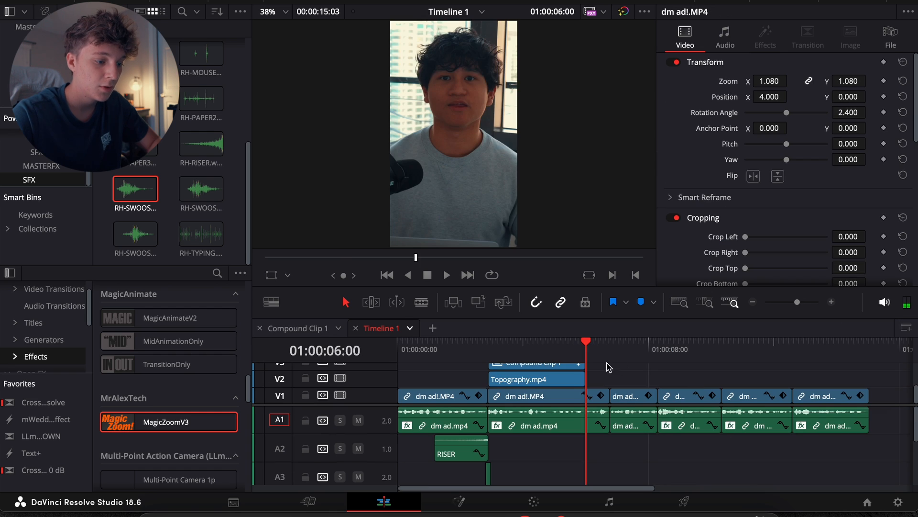
pyautogui.click(580, 362)
pyautogui.press('space')
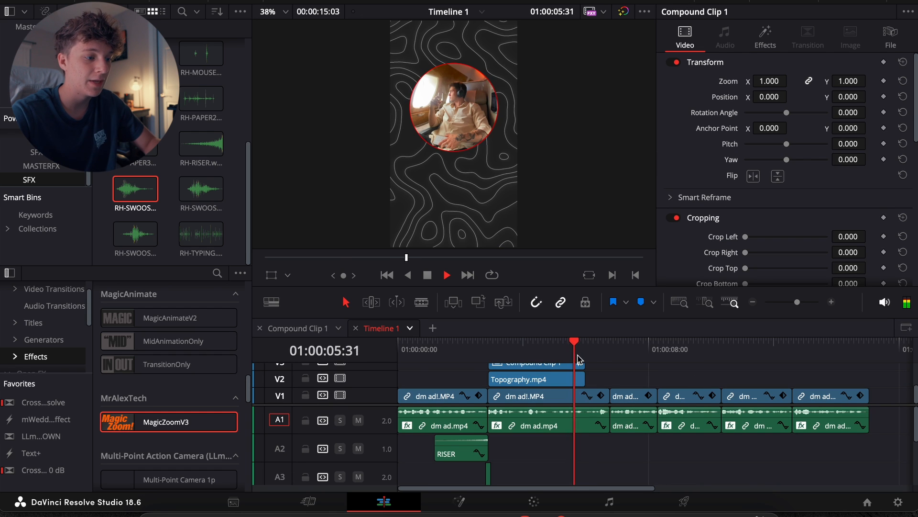
pyautogui.scroll(1, 588, 381)
pyautogui.press('space')
# Play the captioned section and extend the Text+ caption on V4 to the end of Compound Clip 1
pyautogui.click(531, 351)
pyautogui.press('space')
pyautogui.press('space')
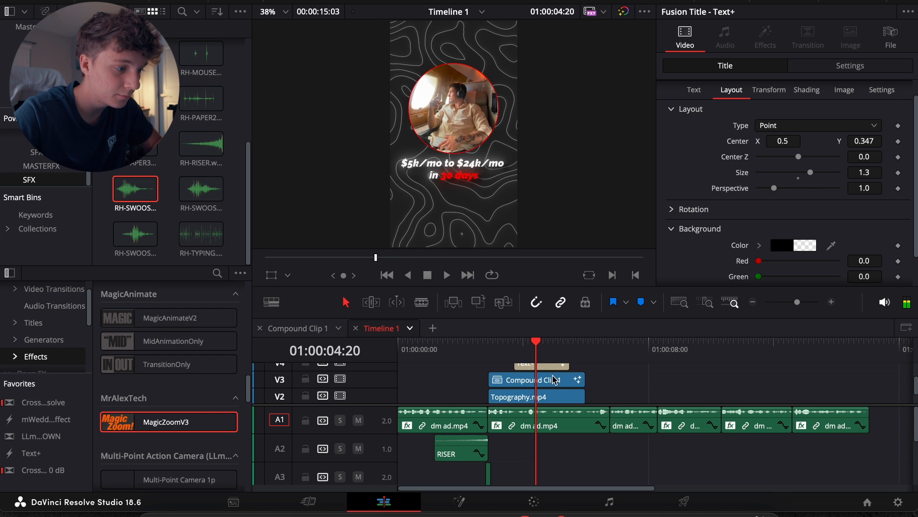
pyautogui.scroll(1, 555, 380)
pyautogui.moveTo(566, 367); pyautogui.dragTo(582, 368)
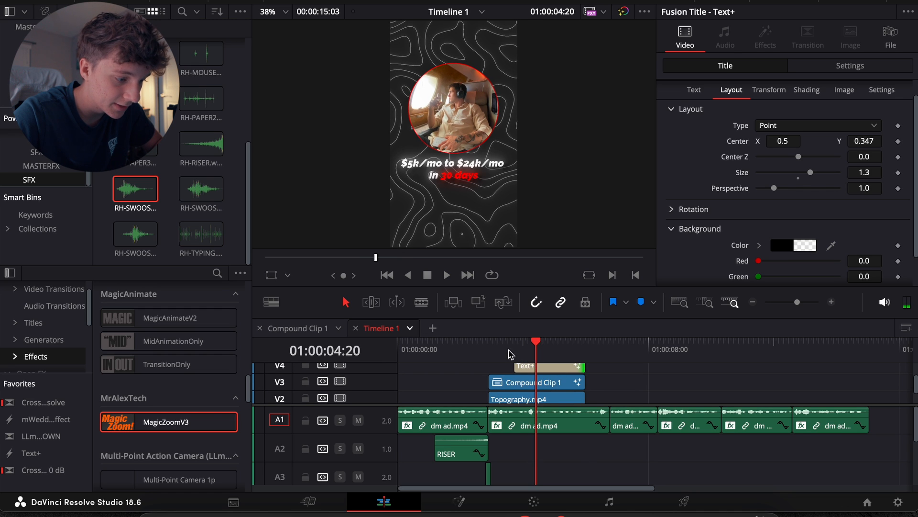
# Apply the PRE-ANIMATE DOWN-UP effect to the Text+ caption on track V4 and play back its entrance
pyautogui.click(490, 351)
pyautogui.press('space')
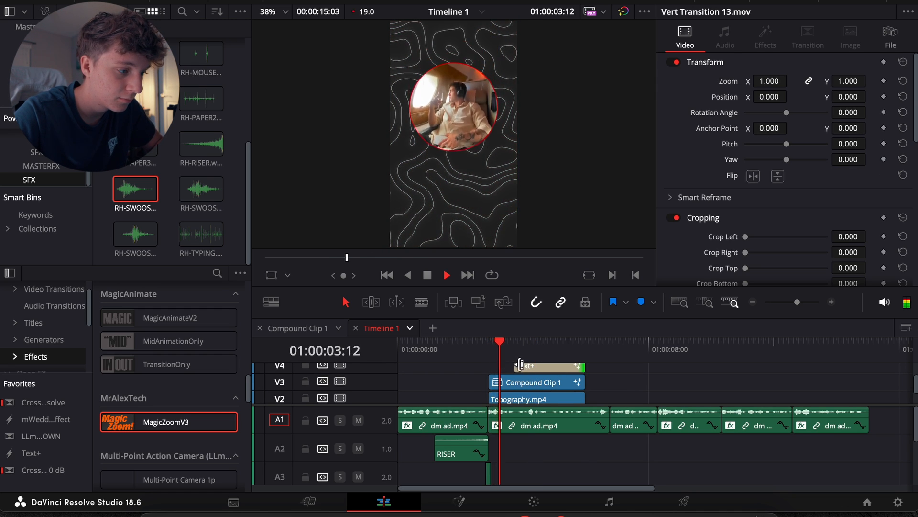
pyautogui.press('space')
pyautogui.scroll(2, 532, 370)
pyautogui.scroll(1, 532, 374)
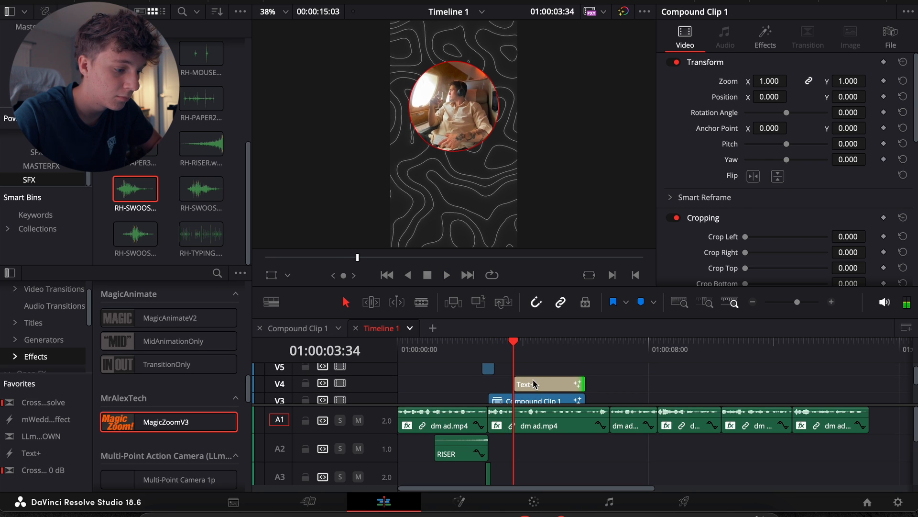
pyautogui.click(533, 381)
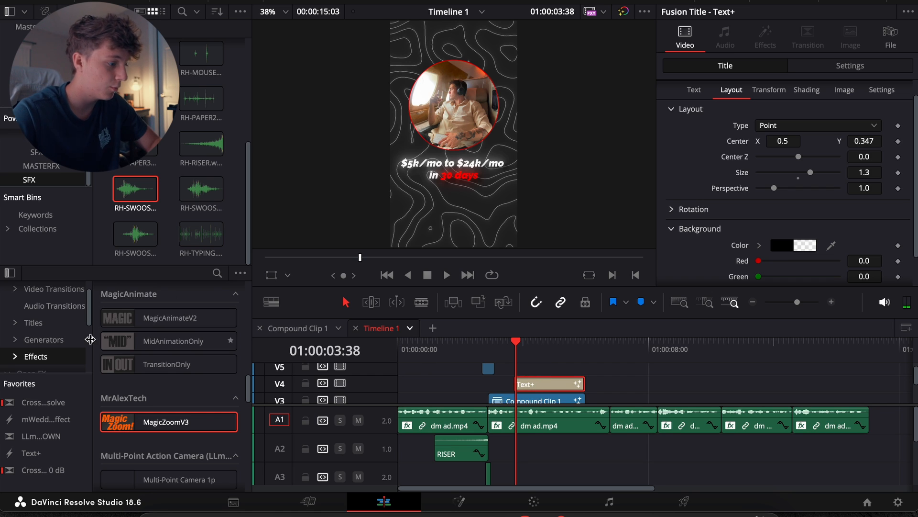
pyautogui.scroll(-1, 52, 352)
pyautogui.scroll(-10, 103, 372)
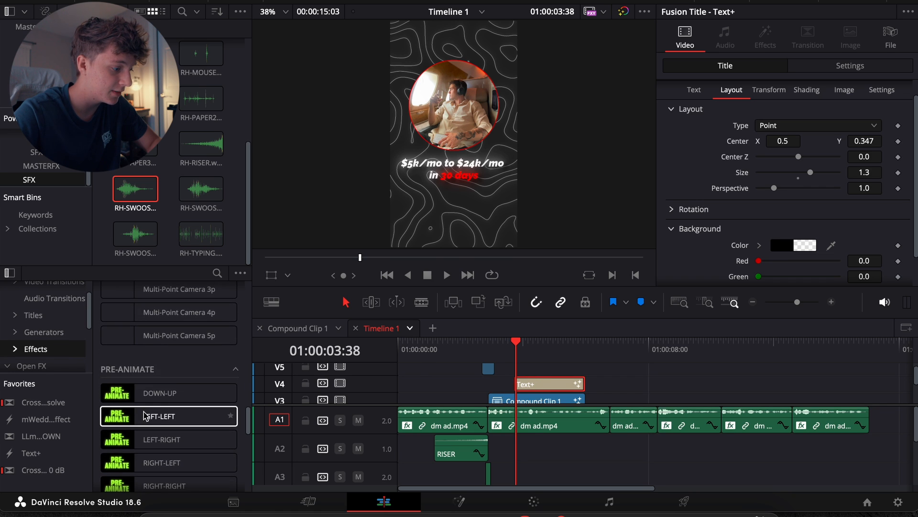
pyautogui.moveTo(144, 358); pyautogui.dragTo(526, 385)
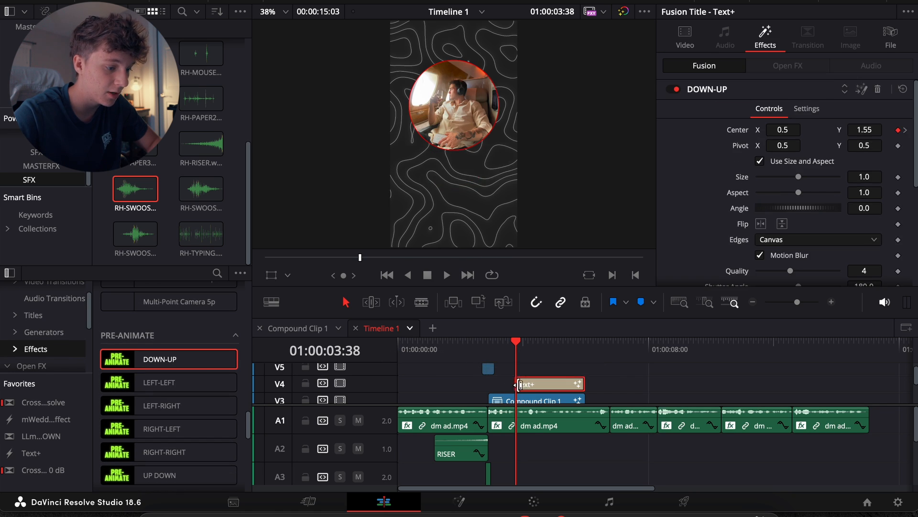
pyautogui.press('space')
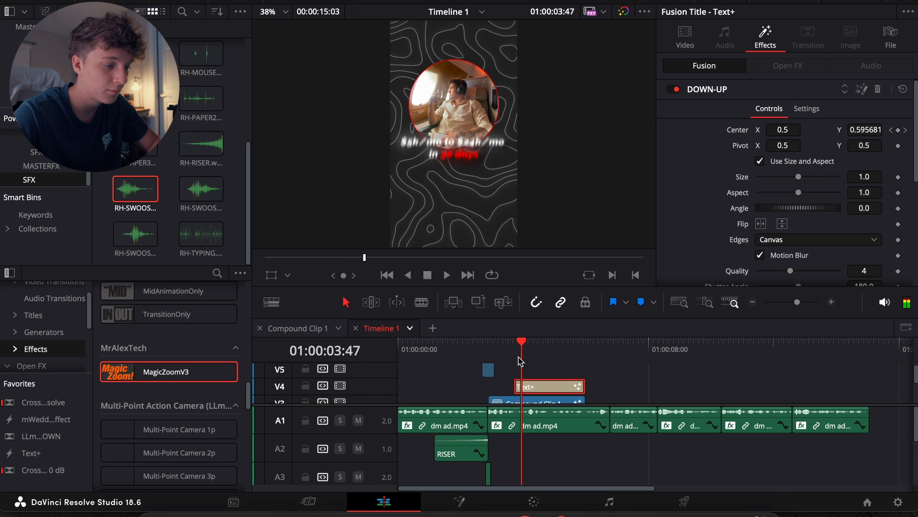
pyautogui.scroll(-2, 535, 390)
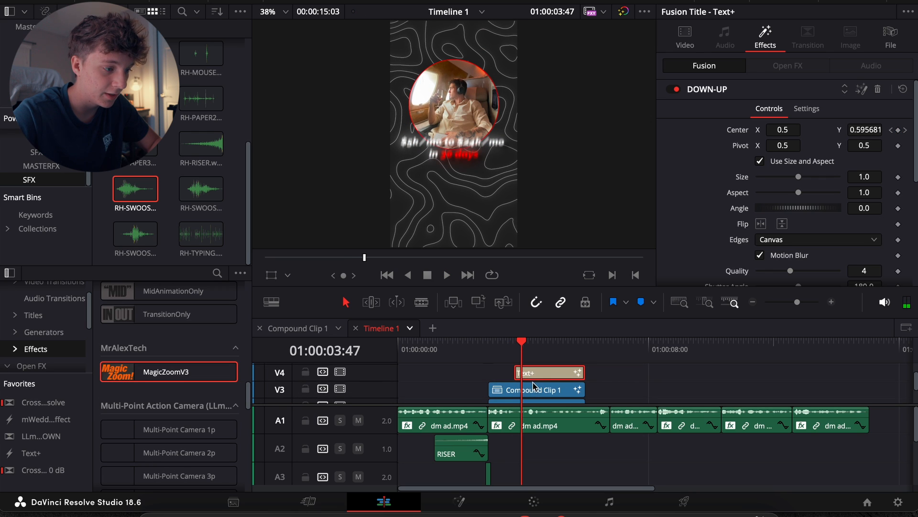
pyautogui.press('space')
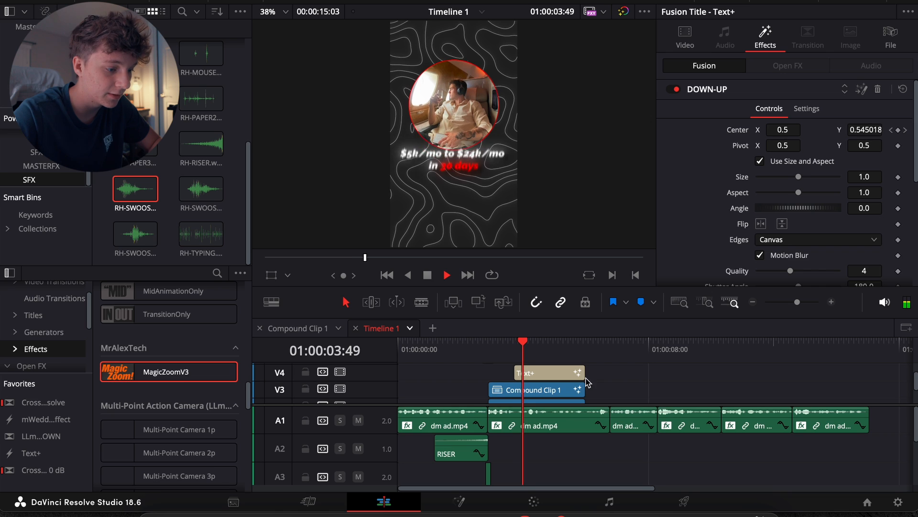
# Copy RH-SWOOSH1.wav to track A5 at the start of the Text+ caption with its volume at -14.60, and play it
pyautogui.click(561, 378)
pyautogui.press('Up')
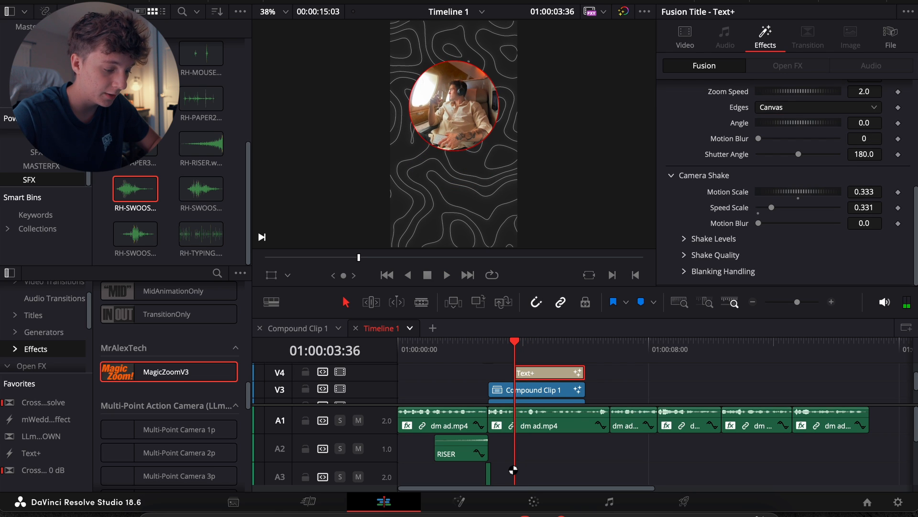
pyautogui.scroll(-3, 514, 469)
pyautogui.moveTo(500, 471); pyautogui.dragTo(527, 443)
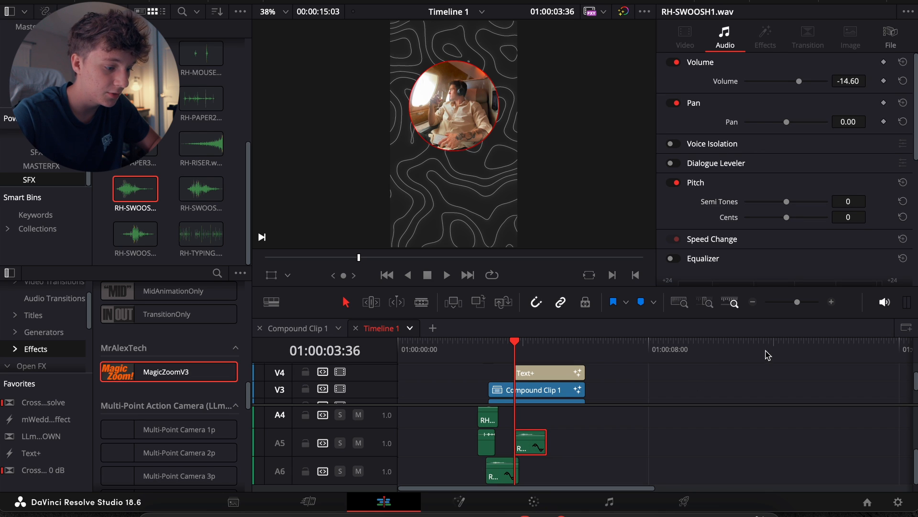
pyautogui.click(832, 302)
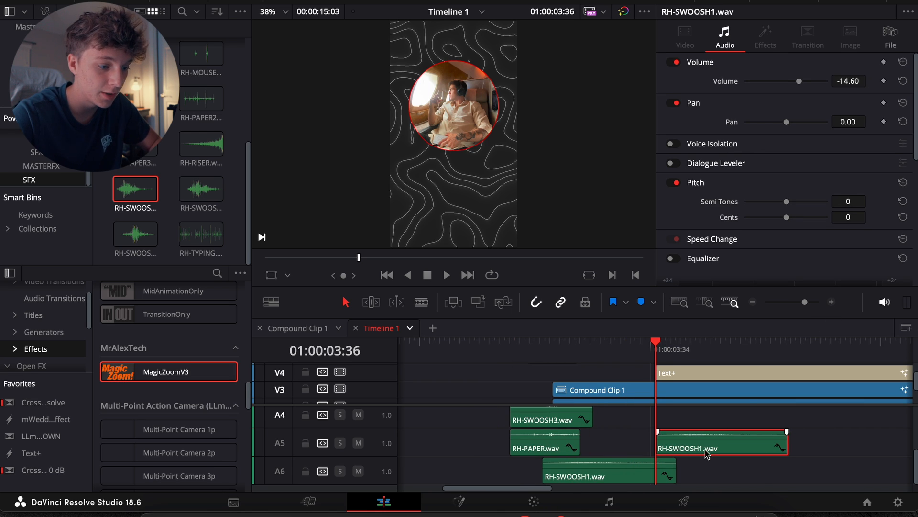
pyautogui.press('space')
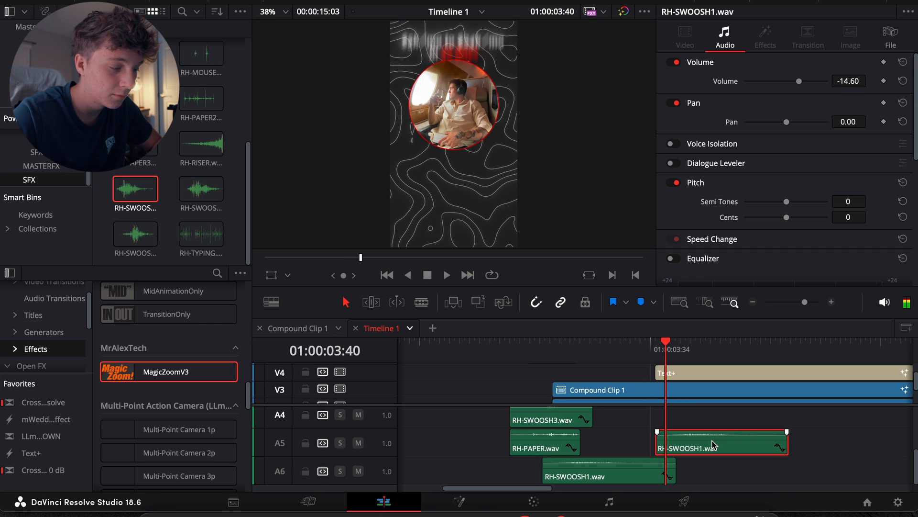
# Shift the RH-SWOOSH1.wav copy on track A5 to begin slightly before the caption, and play back the timing
pyautogui.moveTo(693, 441); pyautogui.dragTo(693, 446)
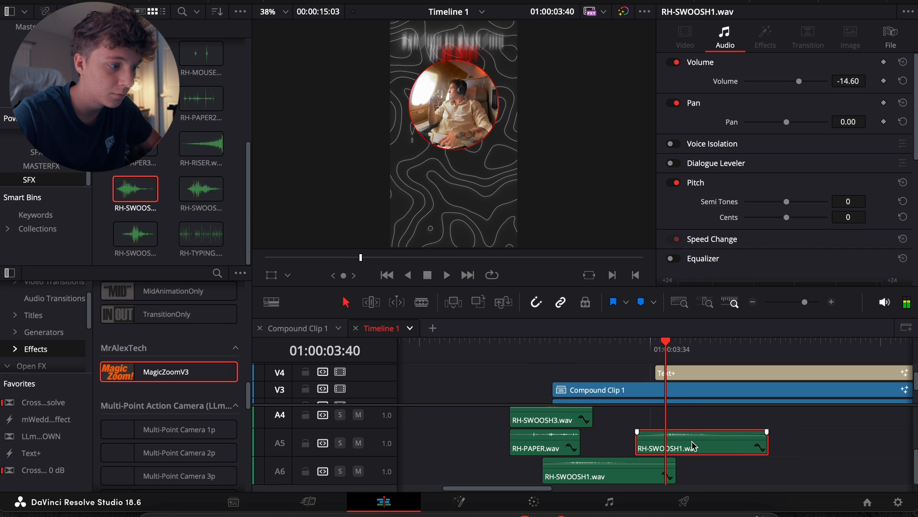
pyautogui.press('space')
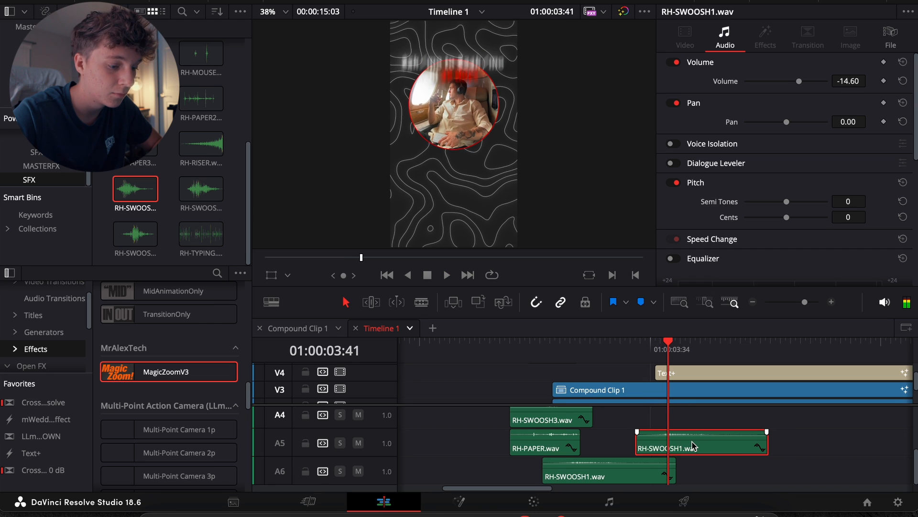
pyautogui.press('space')
pyautogui.press('space')
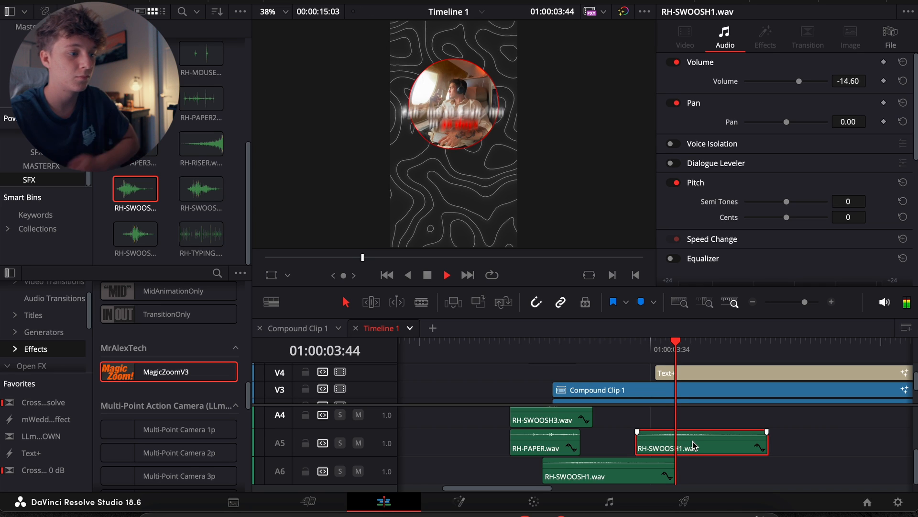
pyautogui.press('space')
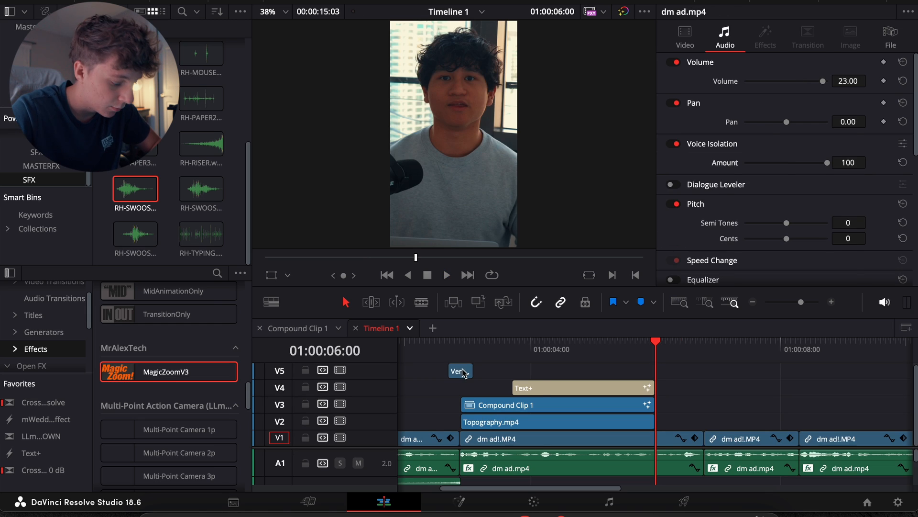
# Copy Vert Transition 13.mov on V5 and its three sound effects on A3 to A5 to the end of the topography section
pyautogui.moveTo(455, 372); pyautogui.dragTo(647, 373)
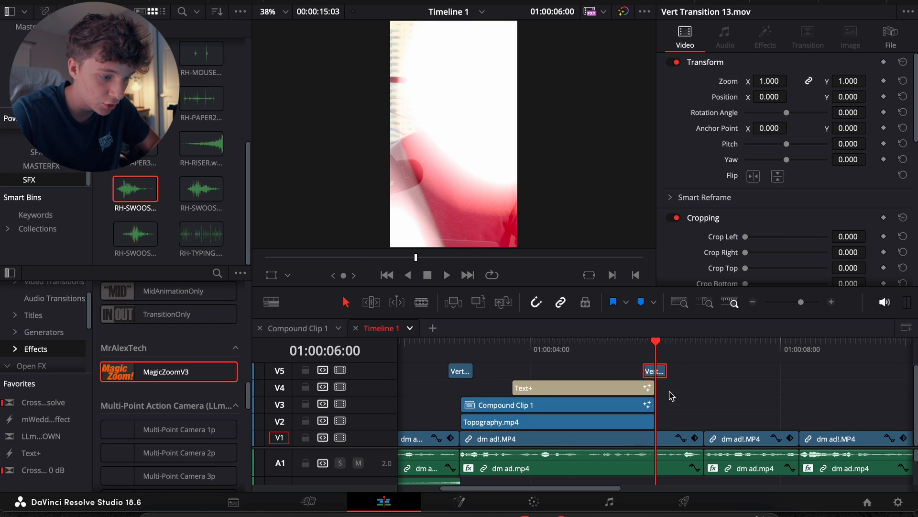
pyautogui.scroll(-3, 585, 462)
pyautogui.moveTo(563, 468); pyautogui.dragTo(744, 468)
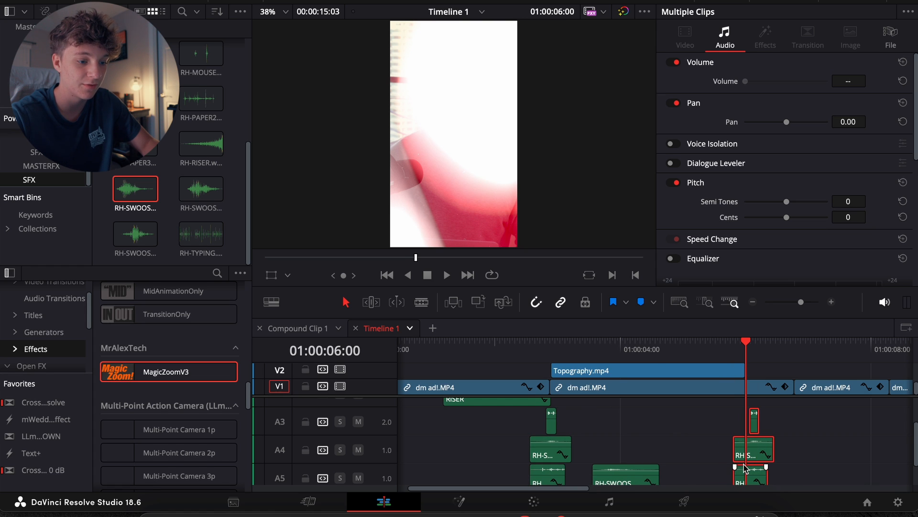
# Shift the three copied sound effects slightly earlier to line up with the second transition
pyautogui.click(833, 306)
pyautogui.scroll(3, 693, 416)
pyautogui.scroll(3, 682, 376)
pyautogui.scroll(1, 682, 376)
pyautogui.moveTo(692, 474); pyautogui.dragTo(654, 474)
pyautogui.click(753, 303)
pyautogui.click(753, 303)
pyautogui.scroll(-3, 663, 443)
pyautogui.click(665, 444)
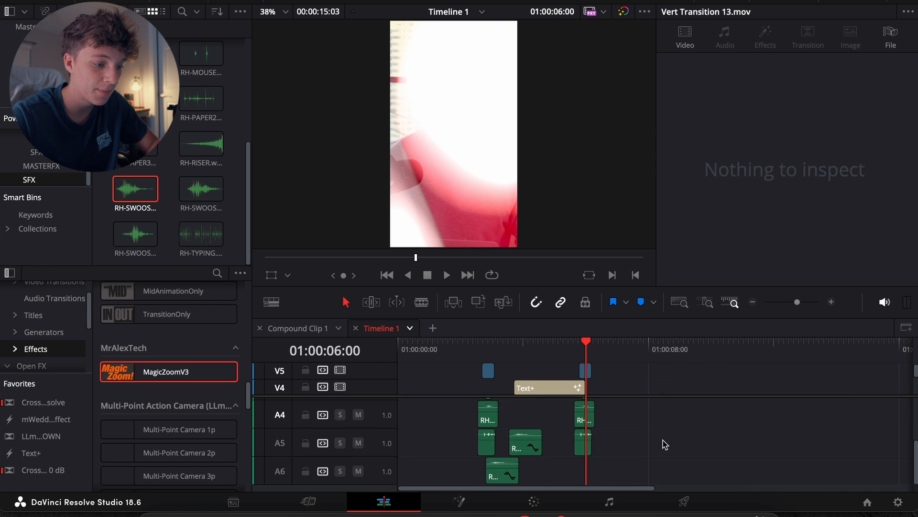
# Play back the second transition and the talking-head footage that follows it
pyautogui.click(574, 350)
pyautogui.press('space')
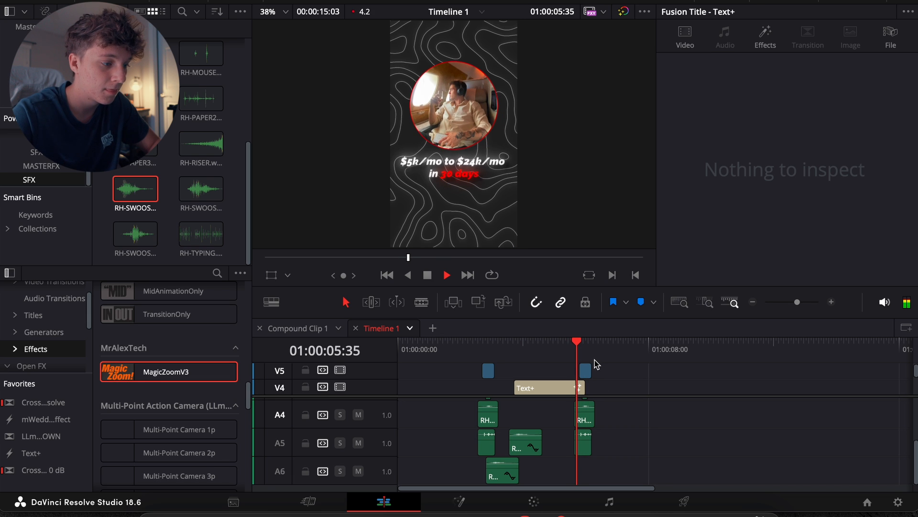
pyautogui.click(586, 352)
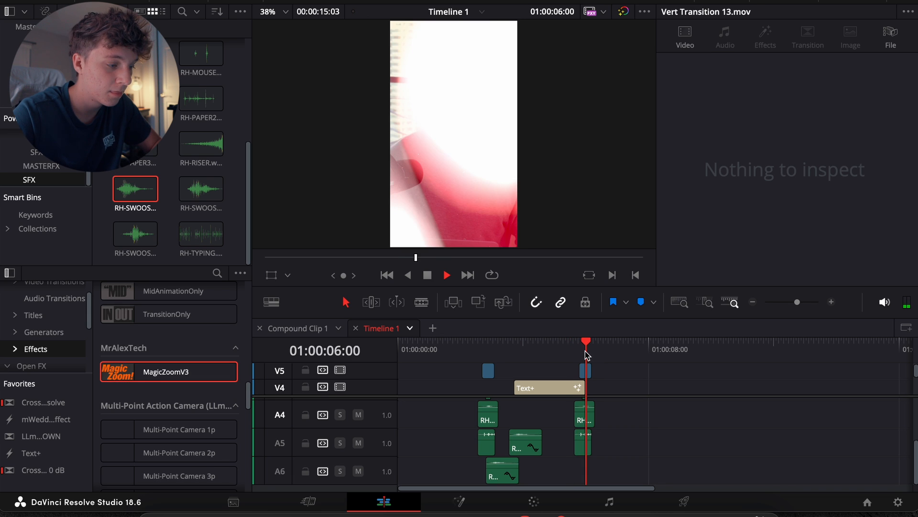
pyautogui.press('space')
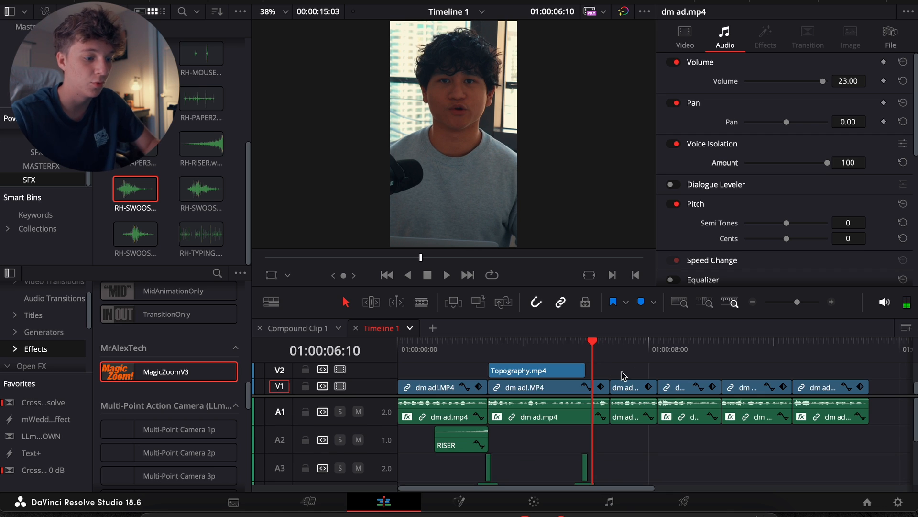
pyautogui.press('space')
pyautogui.press('space')
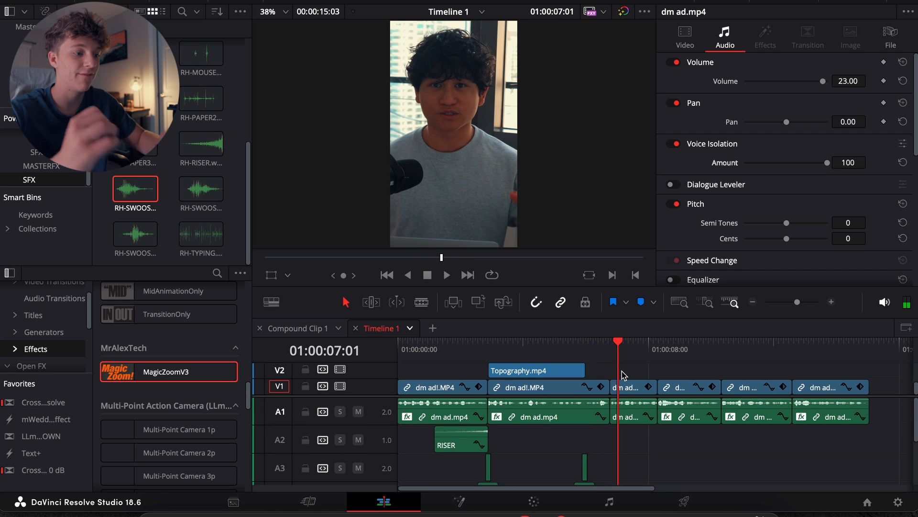
# Split the talking-head clip and its audio at 01:00:07:09 and select the part after the cut
pyautogui.click(594, 355)
pyautogui.press('space')
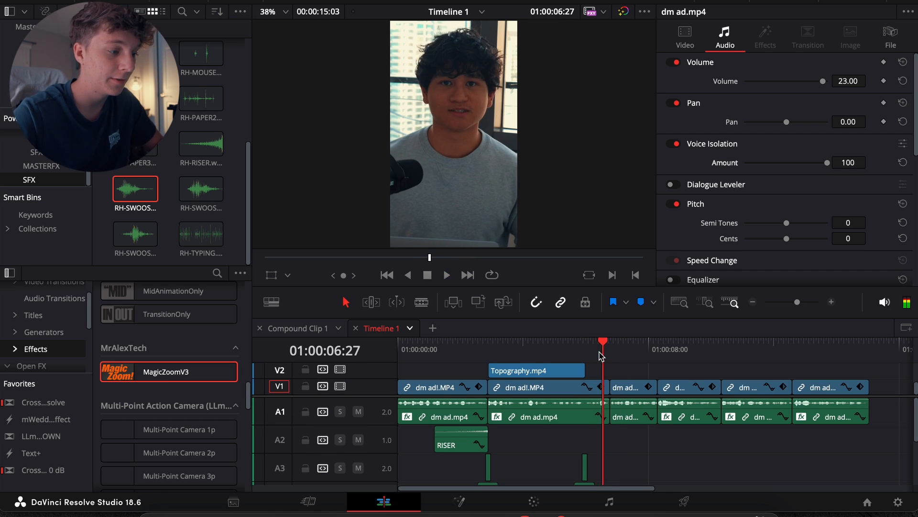
pyautogui.hotkey('ctrl', 'b')
pyautogui.click(646, 387)
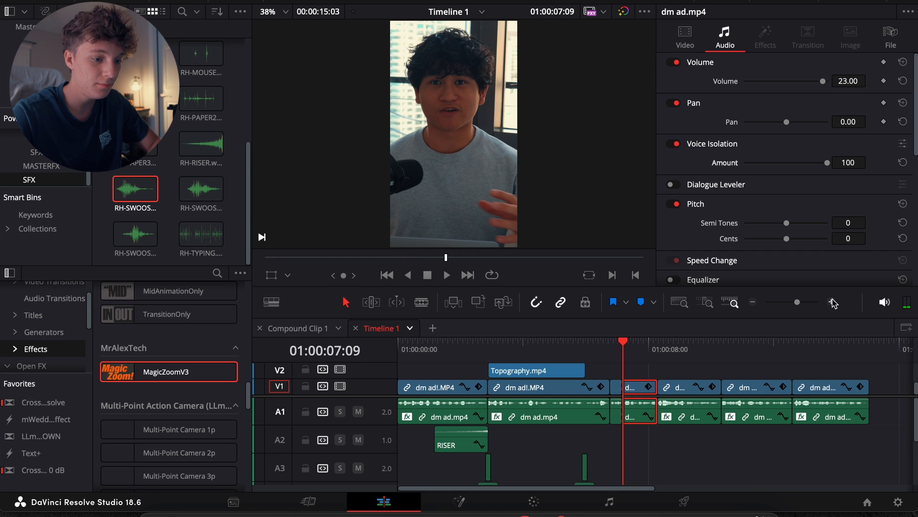
# Set the selected talking-head clip's Zoom to 1.260 and its Position to X 40 and Y -99
pyautogui.click(832, 302)
pyautogui.click(700, 44)
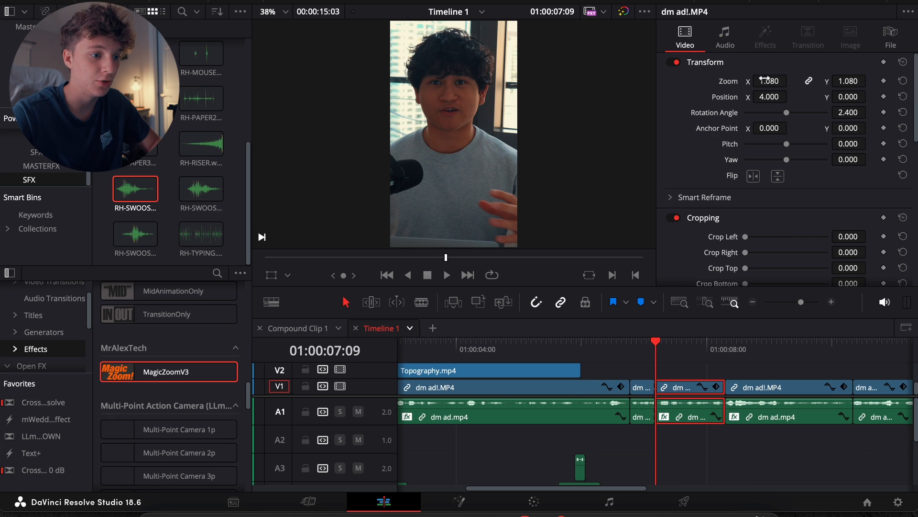
pyautogui.moveTo(770, 81); pyautogui.dragTo(764, 80)
pyautogui.moveTo(849, 97); pyautogui.dragTo(850, 99)
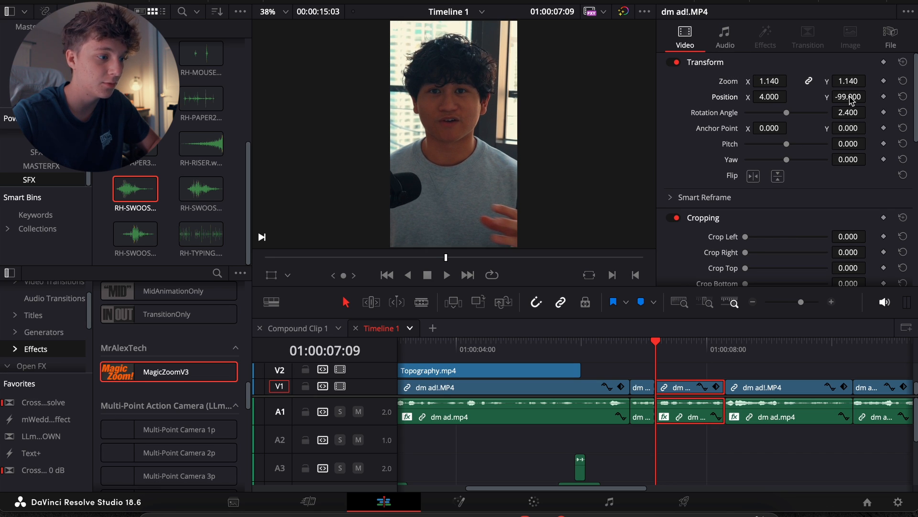
pyautogui.moveTo(772, 81); pyautogui.dragTo(765, 96)
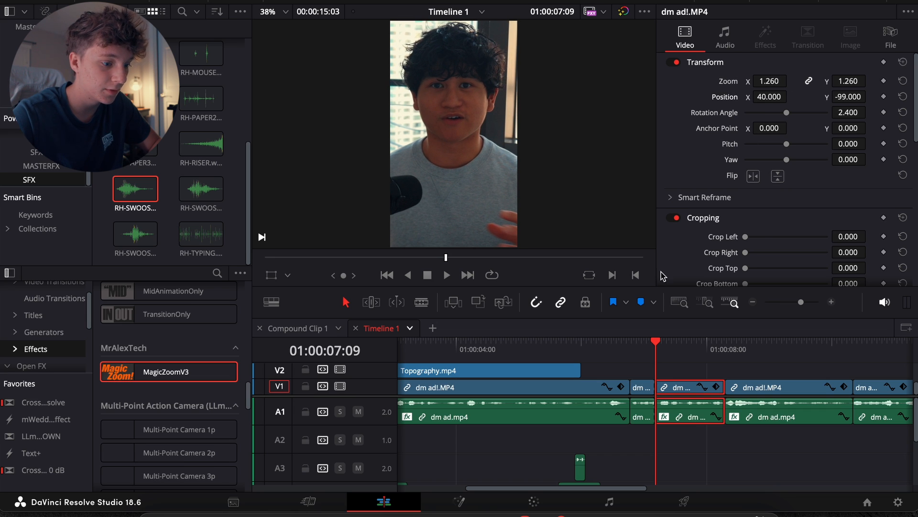
# Check the reframed clip on the Color page and play it in the edit from the new cut
pyautogui.press('Up')
pyautogui.press('space')
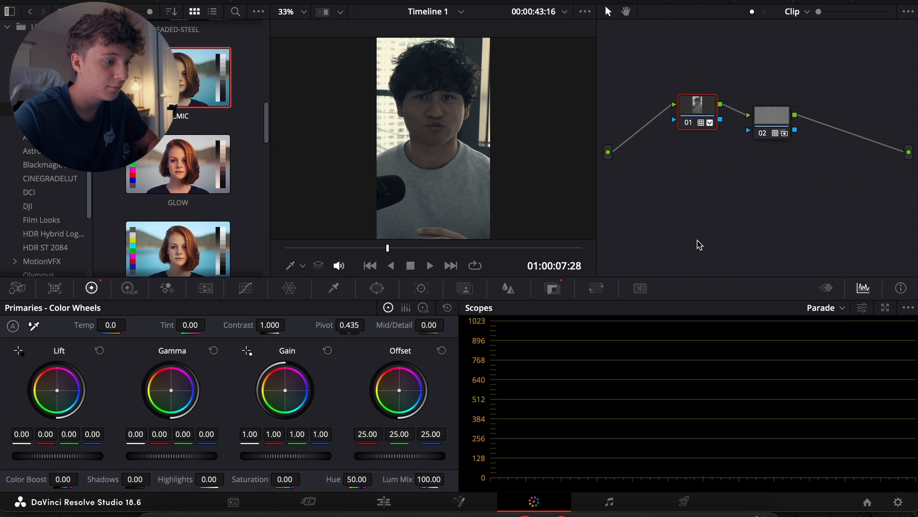
pyautogui.click(383, 501)
pyautogui.press('Up')
pyautogui.press('space')
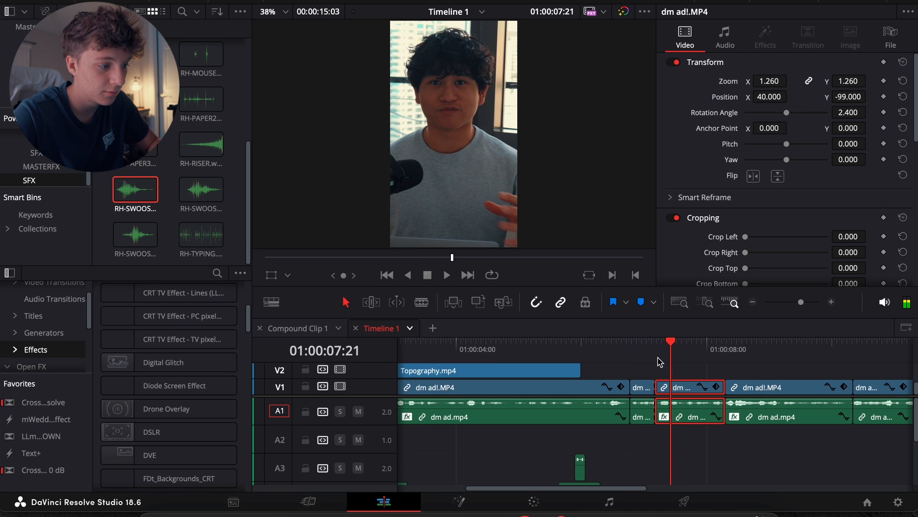
pyautogui.press('Up')
pyautogui.press('space')
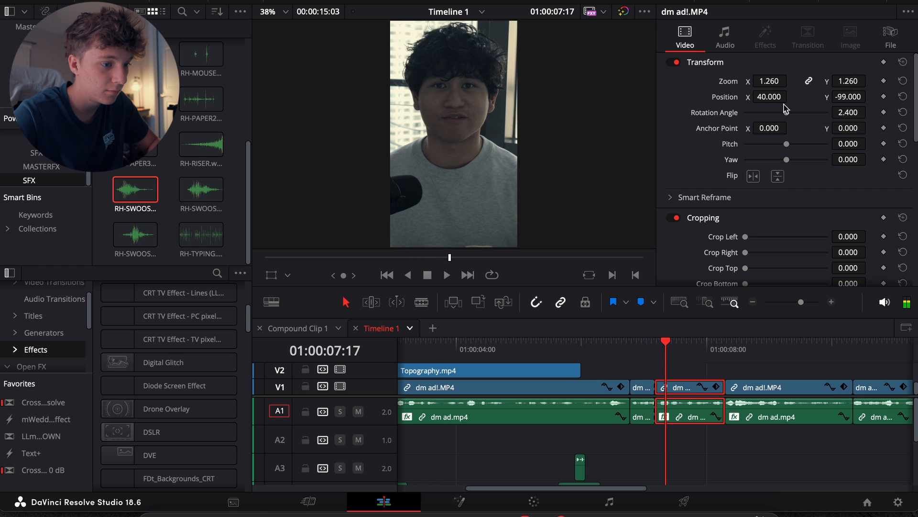
# Play back the reframed talking-head clip and the footage leading into its cut
pyautogui.press('space')
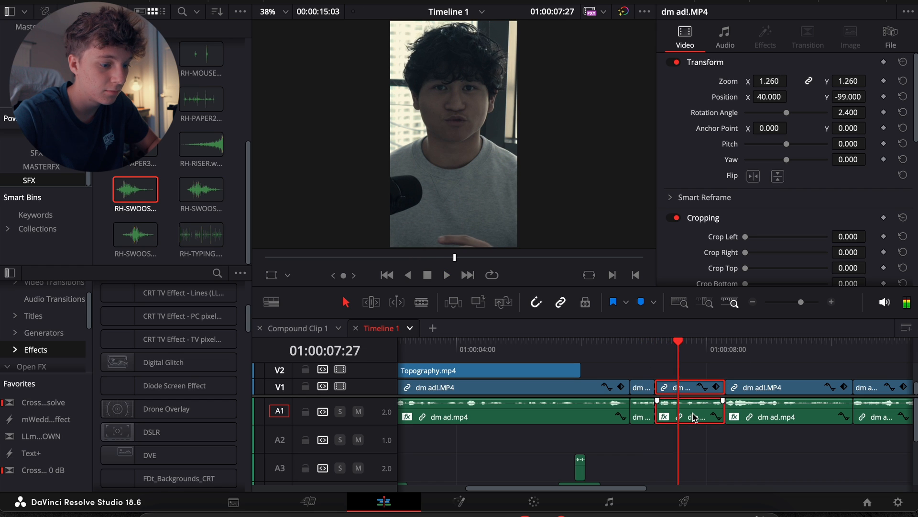
pyautogui.press('Up')
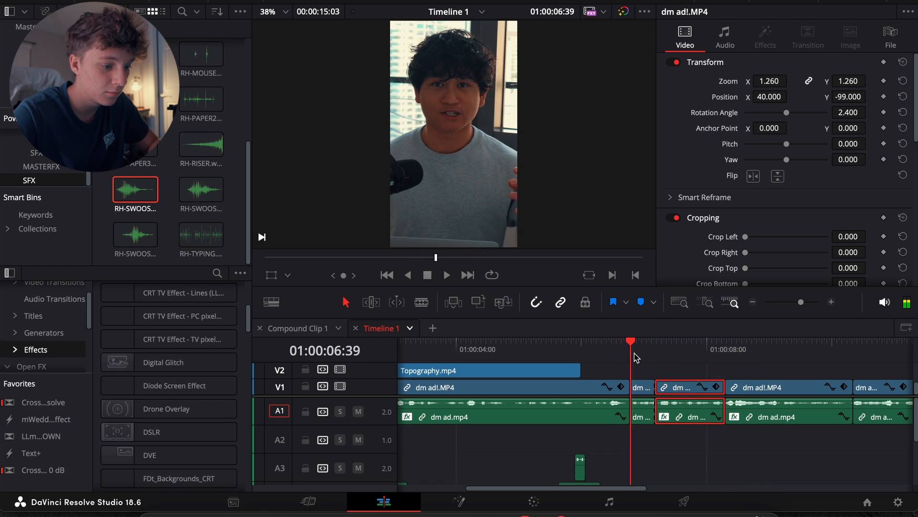
pyautogui.press('space')
# Add a Brightness Flash video transition at the talking-head cut at 01:00:07:09
pyautogui.click(655, 350)
pyautogui.click(694, 449)
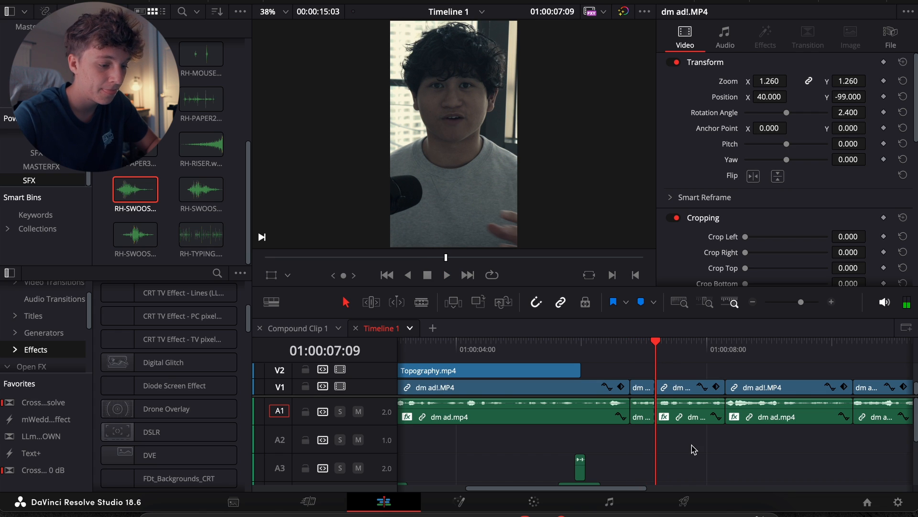
pyautogui.click(830, 302)
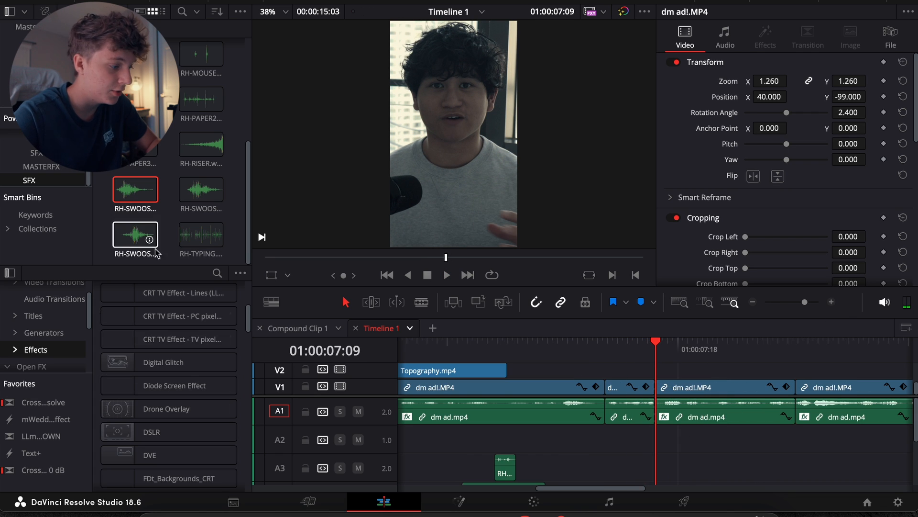
pyautogui.scroll(2, 33, 302)
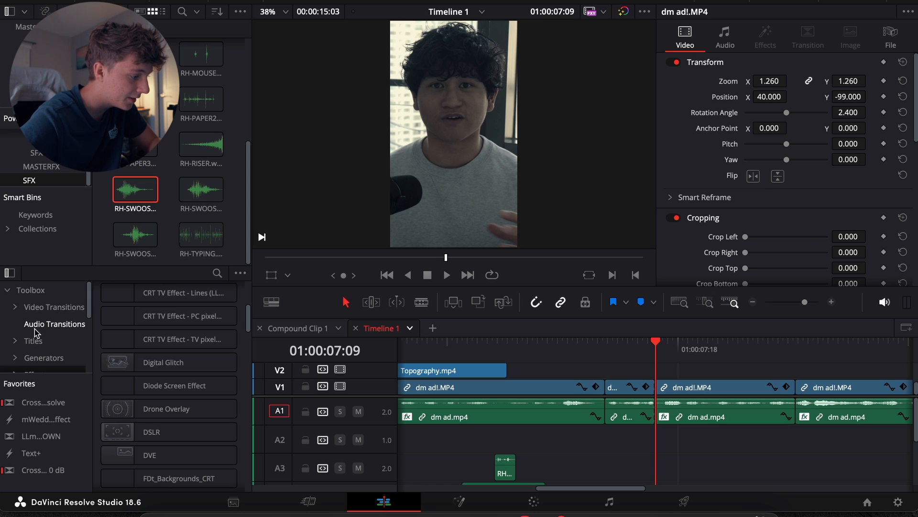
pyautogui.click(37, 307)
pyautogui.scroll(-2, 144, 378)
pyautogui.scroll(-15, 144, 376)
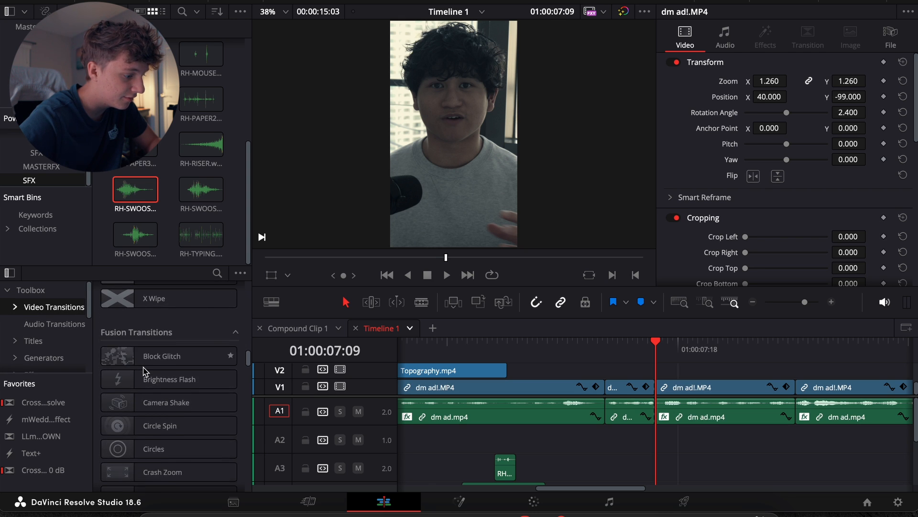
pyautogui.moveTo(146, 373); pyautogui.dragTo(659, 394)
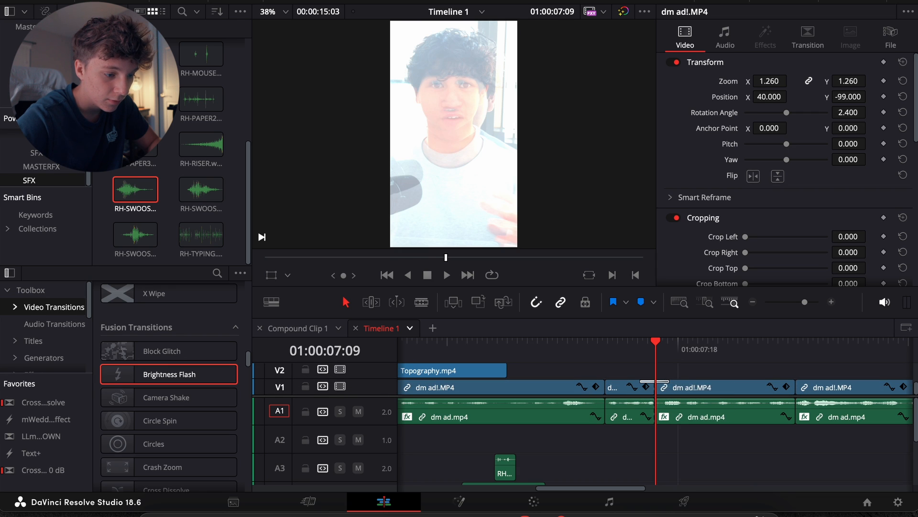
# Shorten the Brightness Flash transition to 4 frames and play it from before the cut
pyautogui.click(831, 302)
pyautogui.moveTo(714, 381); pyautogui.dragTo(664, 393)
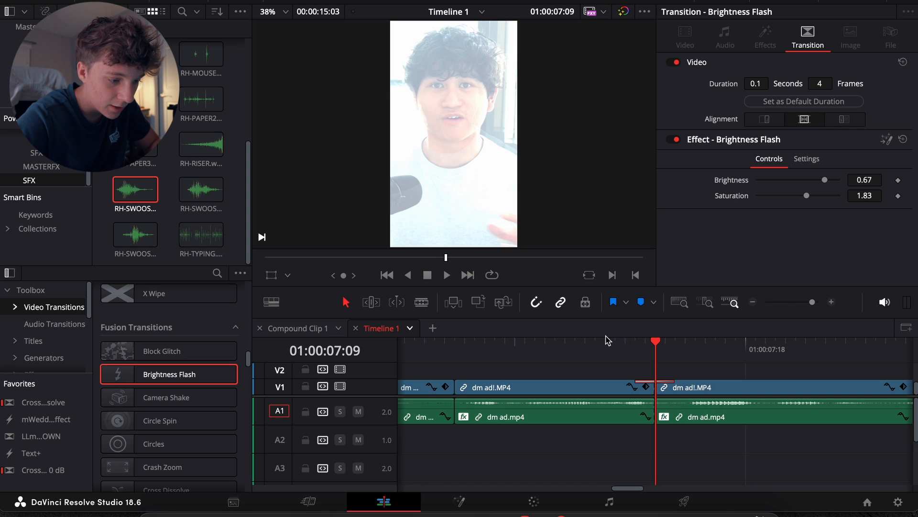
pyautogui.click(525, 348)
pyautogui.press('space')
pyautogui.click(526, 348)
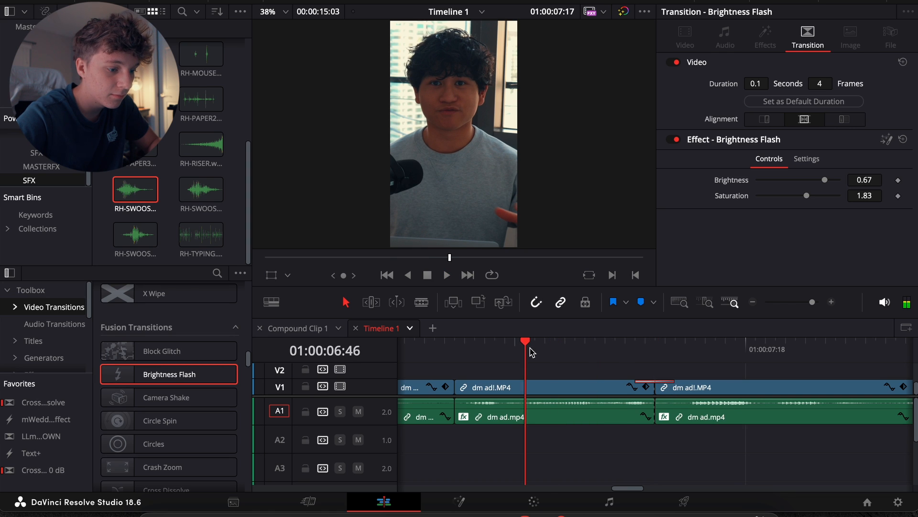
pyautogui.press('space')
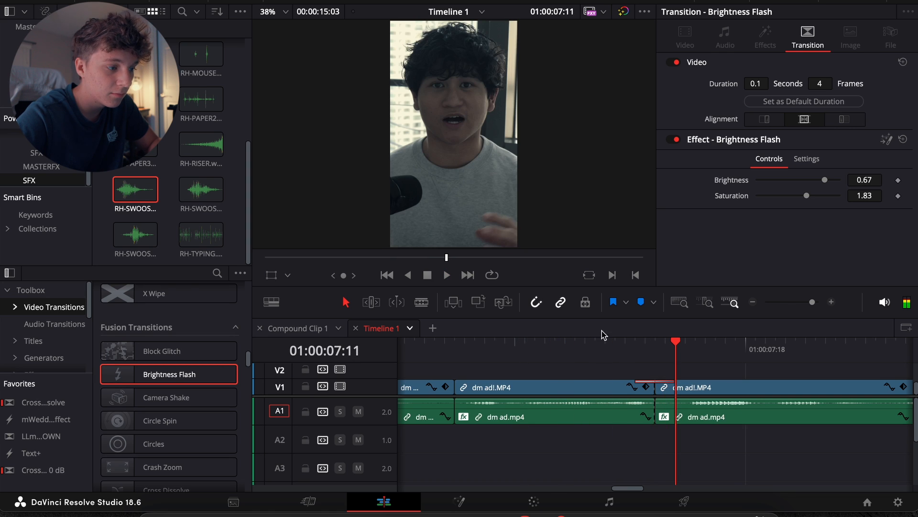
# Set the Brightness Flash transition's duration to 8 frames and play across the cut
pyautogui.click(636, 384)
pyautogui.moveTo(640, 384); pyautogui.dragTo(610, 380)
pyautogui.click(584, 348)
pyautogui.press('space')
pyautogui.click(584, 347)
pyautogui.press('space')
pyautogui.press('space')
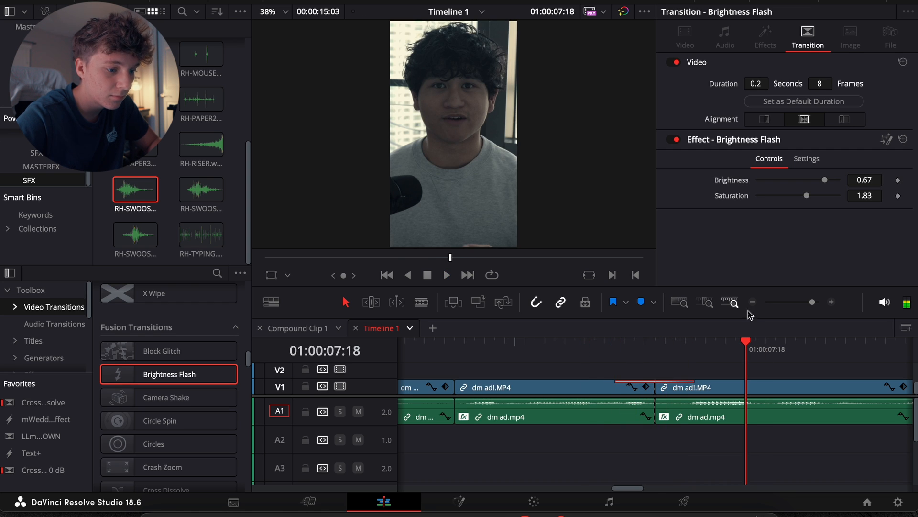
# Place the RH-CAM-SHOOT.wav sound effect from the SFX bin on A2, spanning the Brightness Flash cut
pyautogui.click(753, 302)
pyautogui.click(631, 353)
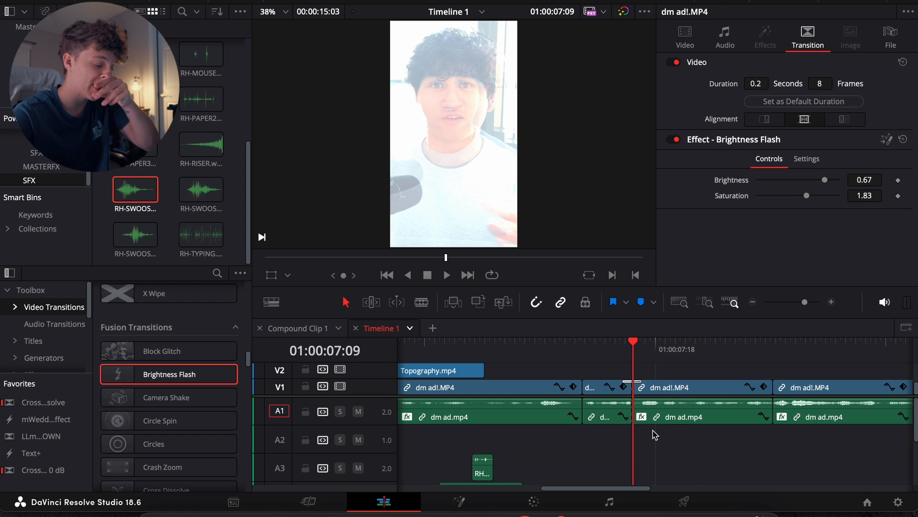
pyautogui.scroll(3, 207, 337)
pyautogui.scroll(10, 207, 337)
pyautogui.scroll(4, 191, 96)
pyautogui.click(176, 178)
pyautogui.scroll(-3, 178, 179)
pyautogui.scroll(4, 178, 179)
pyautogui.moveTo(143, 152); pyautogui.dragTo(649, 459)
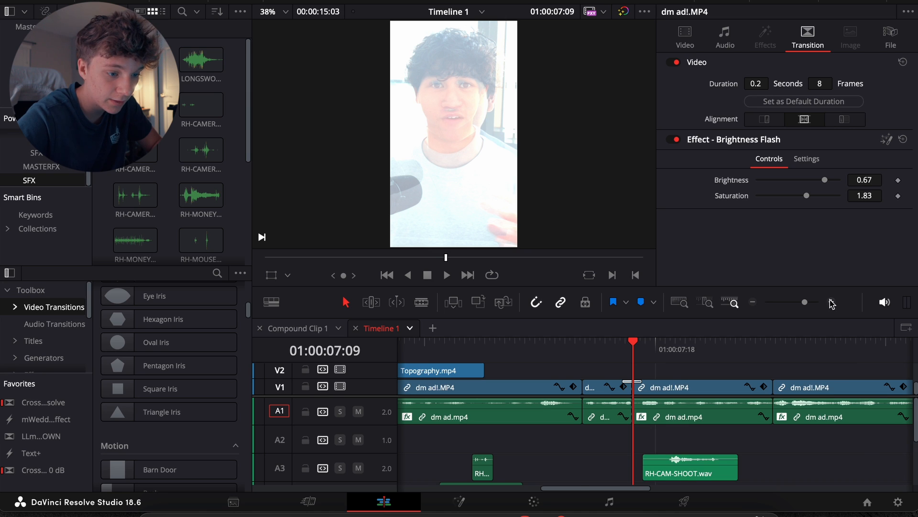
pyautogui.click(833, 302)
pyautogui.moveTo(744, 465); pyautogui.dragTo(672, 436)
# Lower the RH-CAM-SHOOT.wav volume to -14.20, checking it in playback with the flash
pyautogui.moveTo(856, 77); pyautogui.dragTo(837, 77)
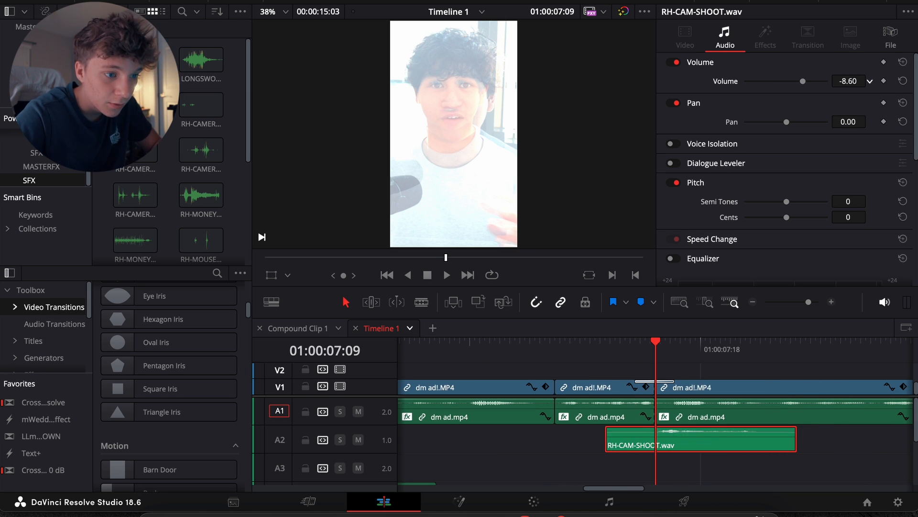
pyautogui.click(753, 302)
pyautogui.click(753, 303)
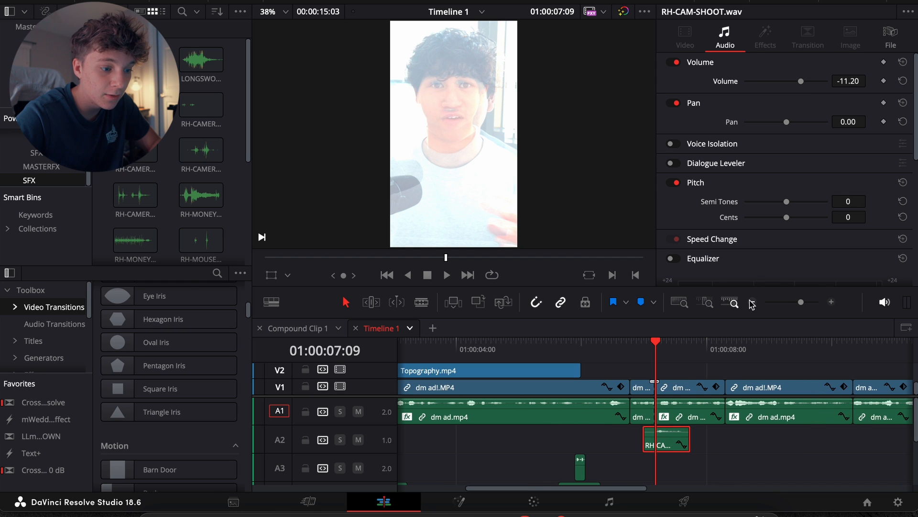
pyautogui.press('space')
pyautogui.moveTo(649, 342); pyautogui.dragTo(660, 344)
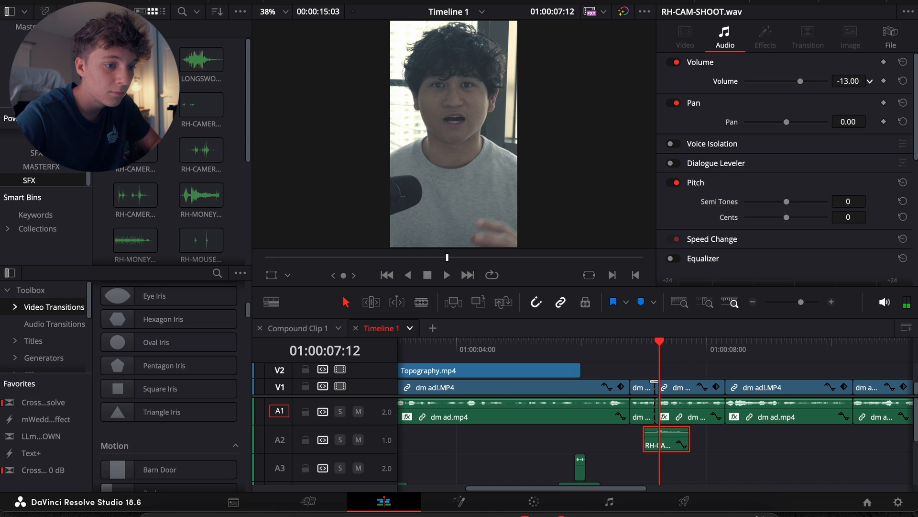
pyautogui.press('space')
pyautogui.click(649, 353)
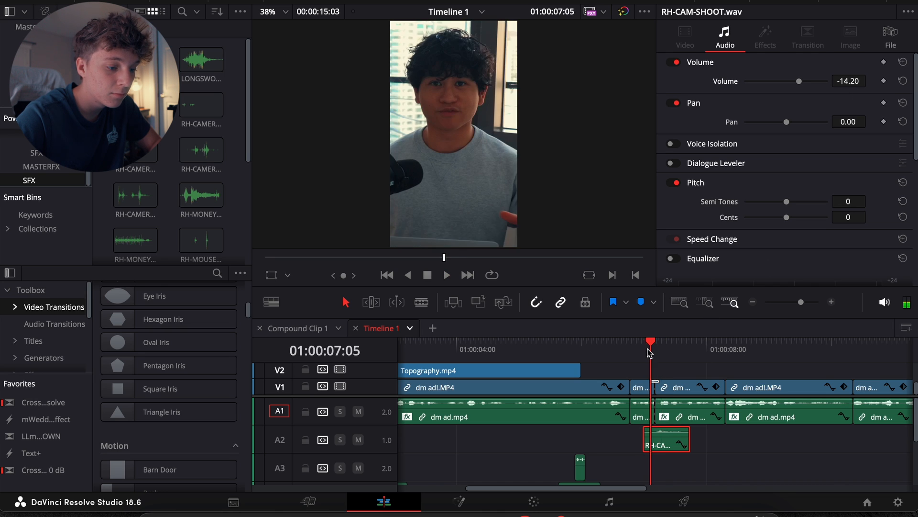
pyautogui.click(677, 370)
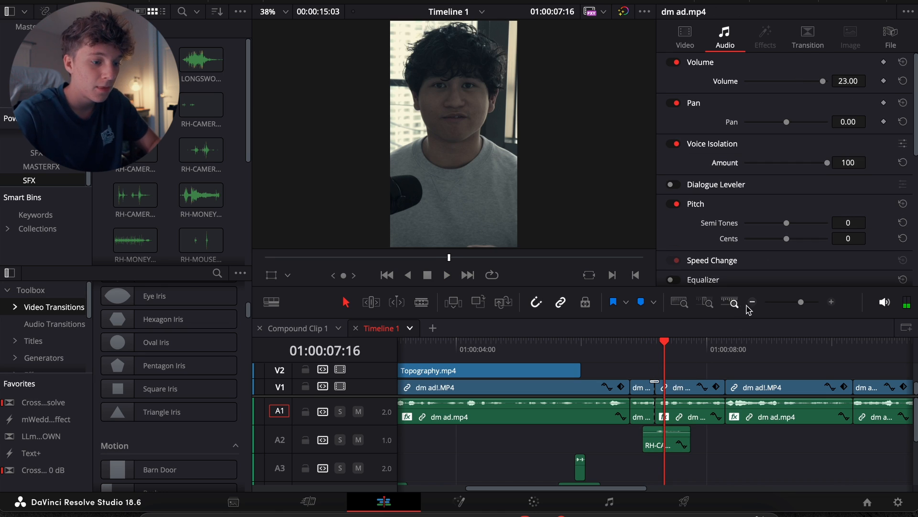
# Add the MOVEMENT title from the TEXT bin to the timeline above the talking-head clip after the flash
pyautogui.click(752, 304)
pyautogui.scroll(3, 41, 156)
pyautogui.click(33, 173)
pyautogui.click(31, 159)
pyautogui.moveTo(205, 62); pyautogui.dragTo(659, 382)
# Align the title's start on V2 with the flash cut and move the playhead to 01:00:07:16
pyautogui.click(832, 301)
pyautogui.moveTo(752, 378); pyautogui.dragTo(697, 381)
pyautogui.press('space')
pyautogui.press('space')
pyautogui.moveTo(710, 373); pyautogui.dragTo(695, 375)
pyautogui.moveTo(637, 343); pyautogui.dragTo(655, 357)
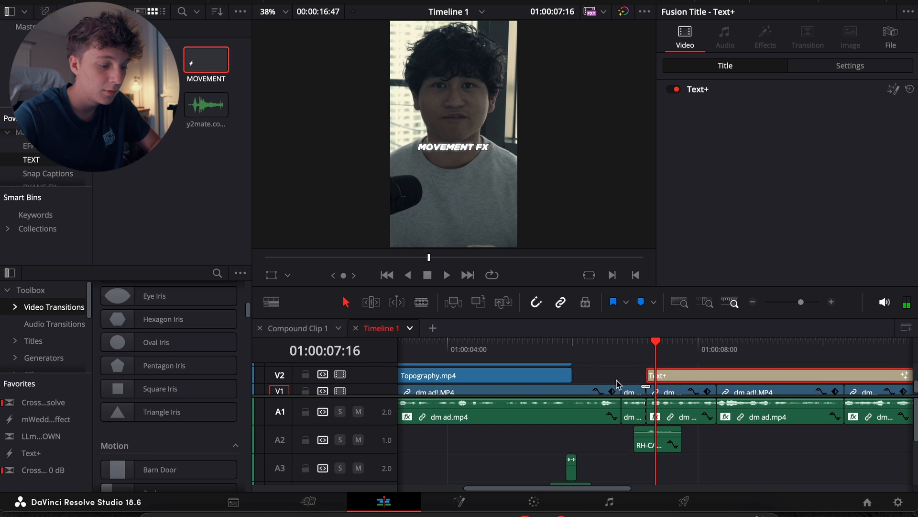
# Open the title in Fusion and replace the Template_1 node's text with 5X
pyautogui.click(463, 507)
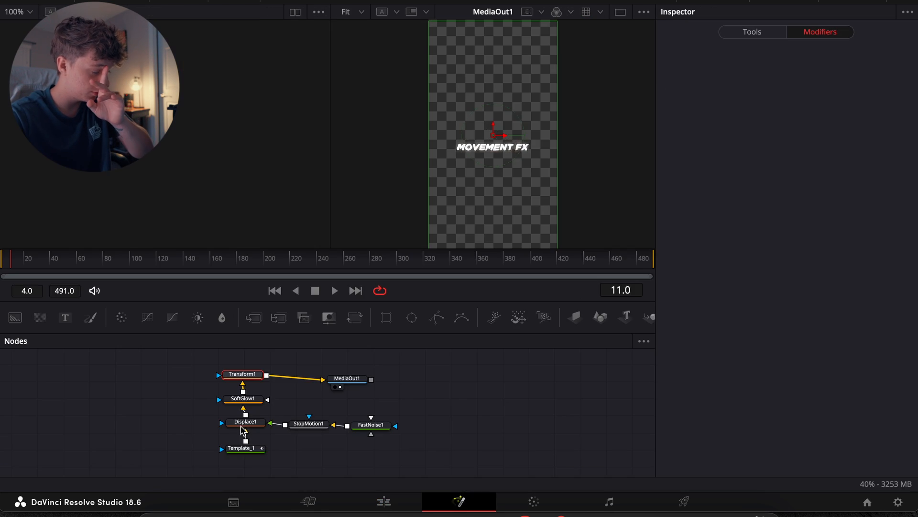
pyautogui.click(243, 448)
pyautogui.click(793, 160)
pyautogui.hotkey('ctrl', 'a')
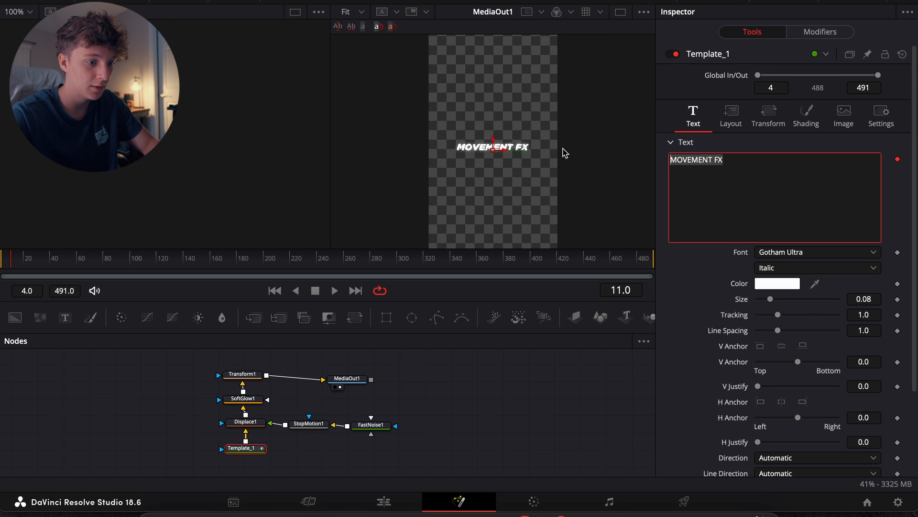
pyautogui.write('5X')
# Use the title's character-level styling to color only the X red
pyautogui.click(777, 283)
pyautogui.click(65, 490)
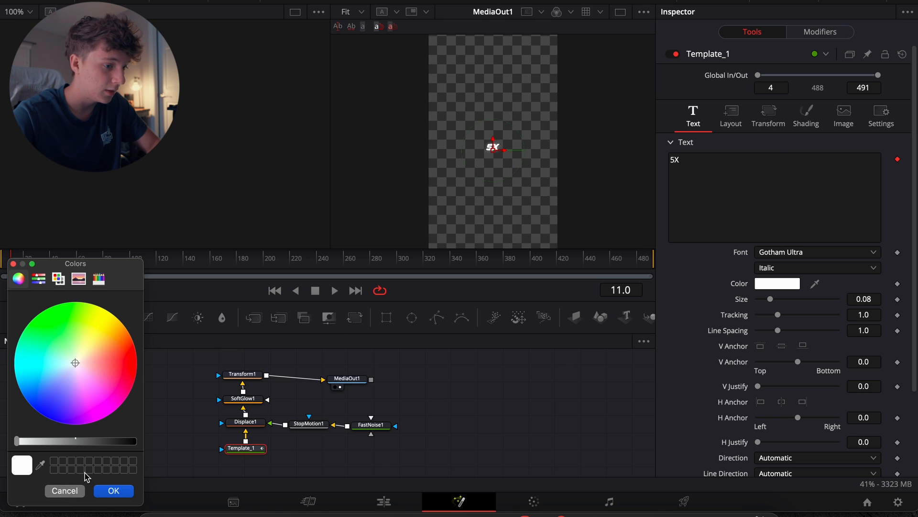
pyautogui.rightClick(782, 181)
pyautogui.click(820, 30)
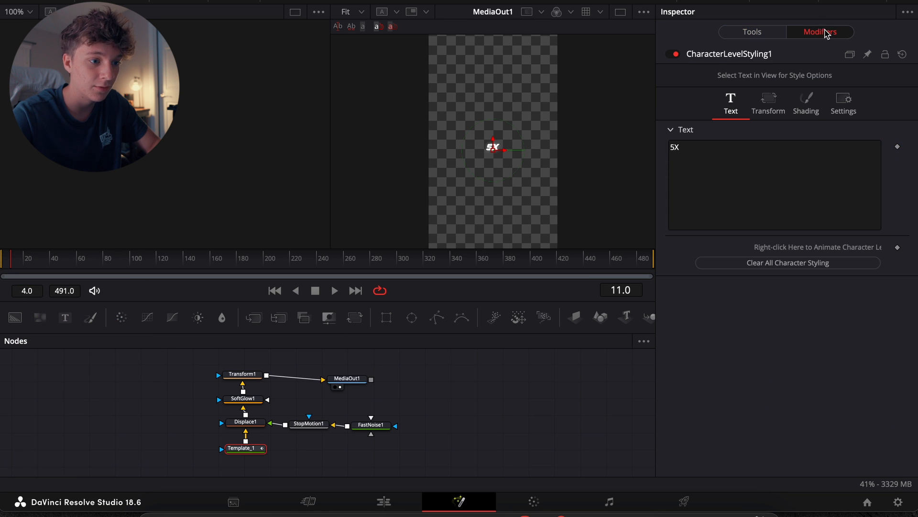
pyautogui.click(777, 248)
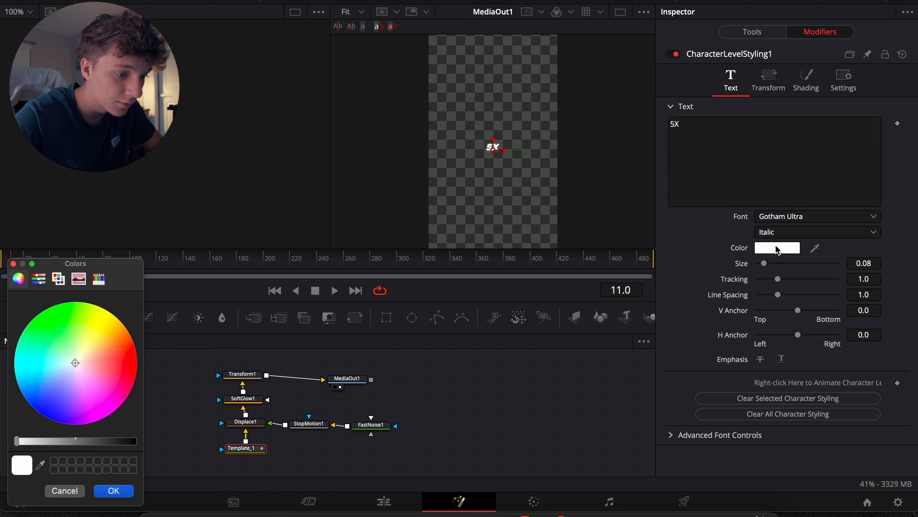
pyautogui.click(135, 362)
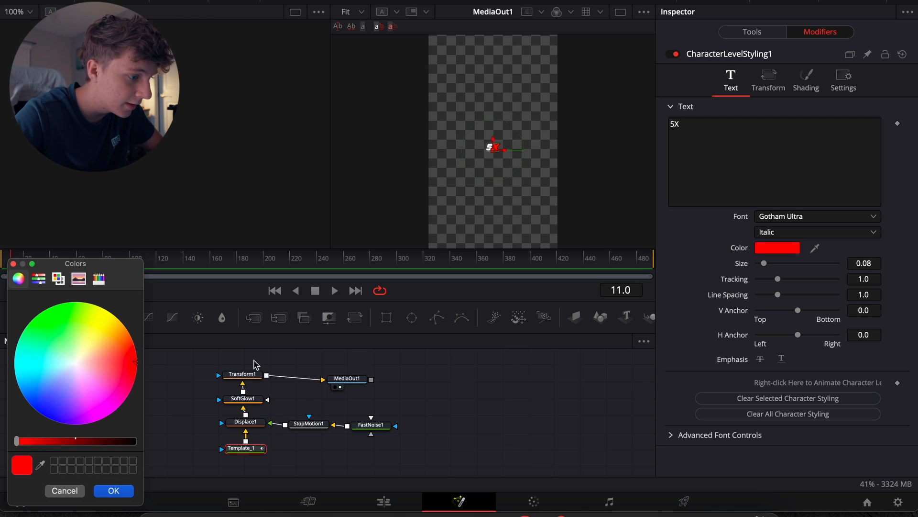
pyautogui.click(114, 490)
# Set the whole 5X text's size to 0.2913 and play the title back in the edit
pyautogui.moveTo(766, 265); pyautogui.dragTo(794, 266)
pyautogui.press('super+z')
pyautogui.click(758, 32)
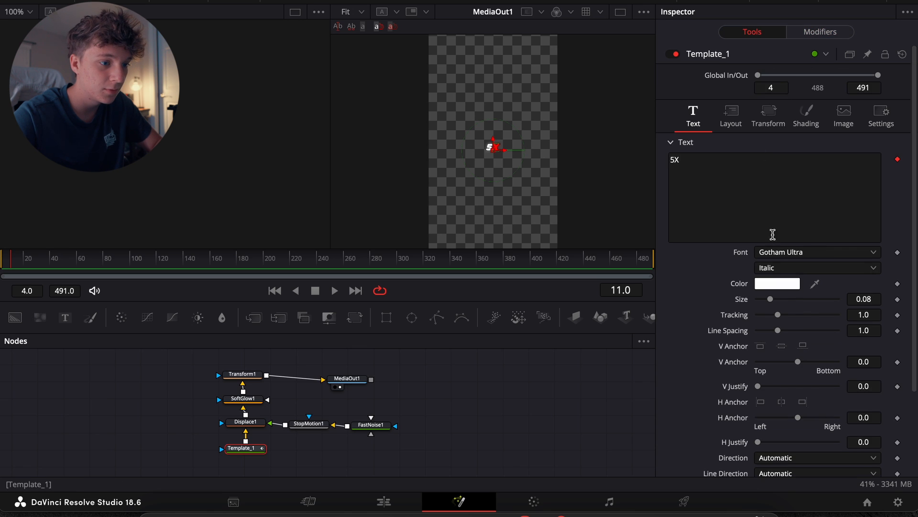
pyautogui.moveTo(779, 302); pyautogui.dragTo(804, 306)
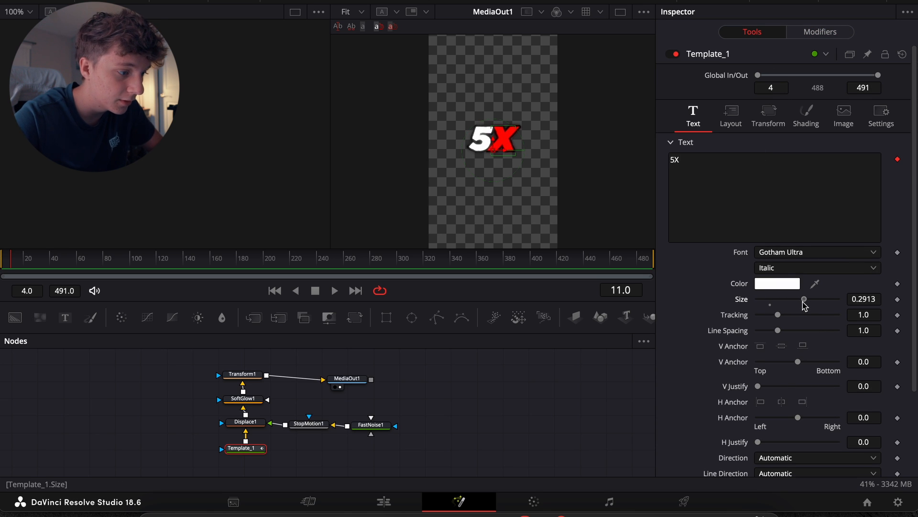
pyautogui.click(385, 502)
pyautogui.click(630, 346)
pyautogui.press('space')
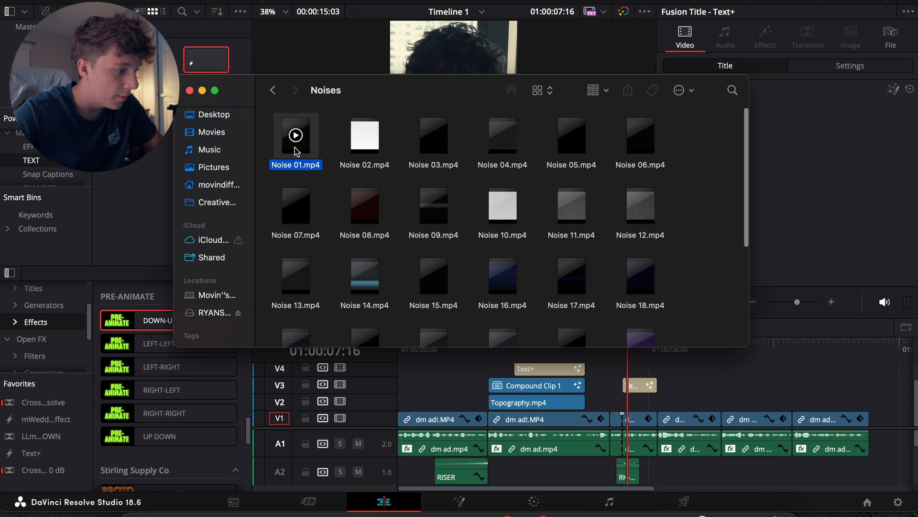
# Import Noise 01.mp4, place it on V2 beneath the 5X title and change its Composite Mode to blend with the footage
pyautogui.moveTo(674, 311); pyautogui.dragTo(565, 311)
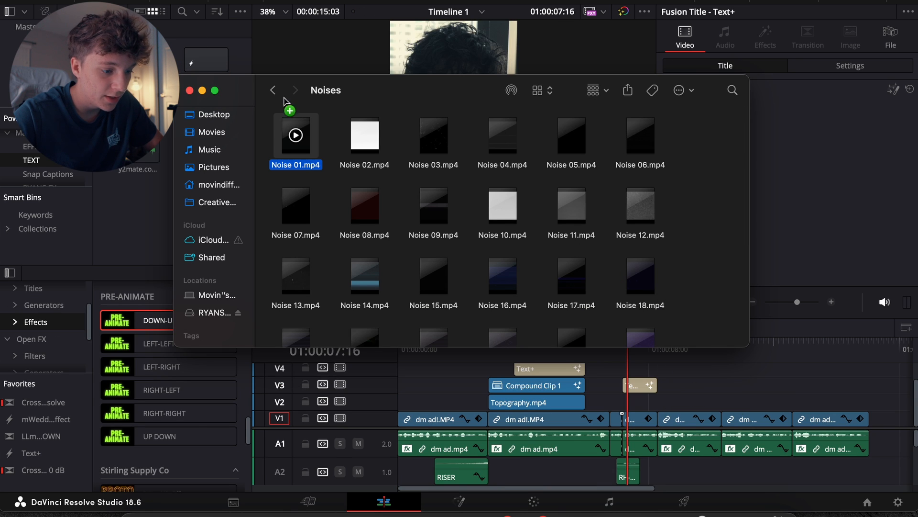
pyautogui.moveTo(245, 133); pyautogui.dragTo(183, 158)
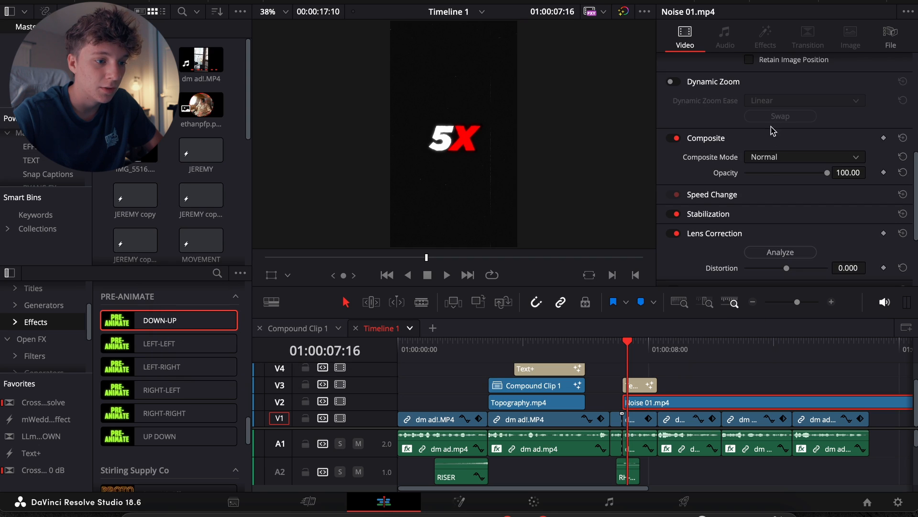
pyautogui.scroll(1, 773, 175)
pyautogui.click(784, 170)
pyautogui.scroll(-3, 775, 210)
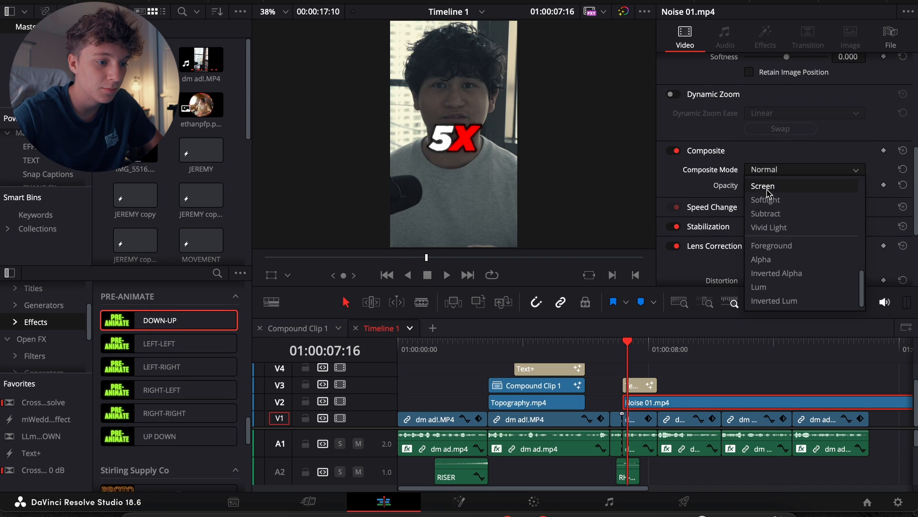
pyautogui.click(763, 201)
# Move the 5X title up to V4, split Noise 01.mp4 at 01:00:08:15 and delete the part after the split
pyautogui.moveTo(644, 387); pyautogui.dragTo(645, 370)
pyautogui.click(658, 342)
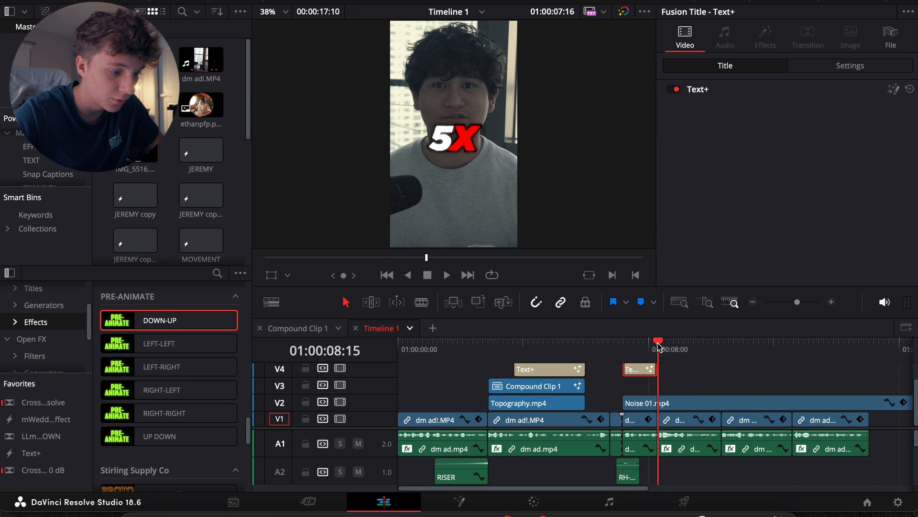
pyautogui.click(679, 408)
pyautogui.press('super+b')
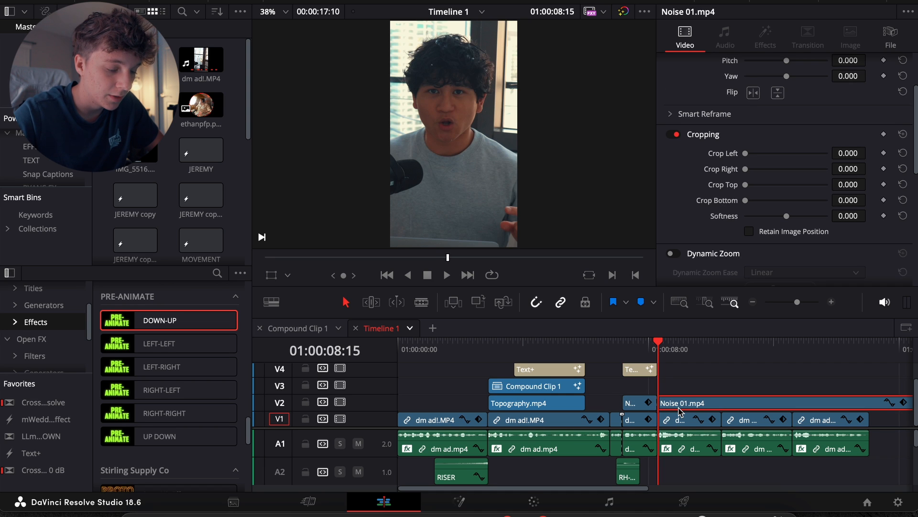
pyautogui.press('BackSpace')
# Import Low Res Clean 12fps.mov from the Printer Paper Overlays (Clean) folder and place it on V3 beneath the 5X title
pyautogui.click(140, 505)
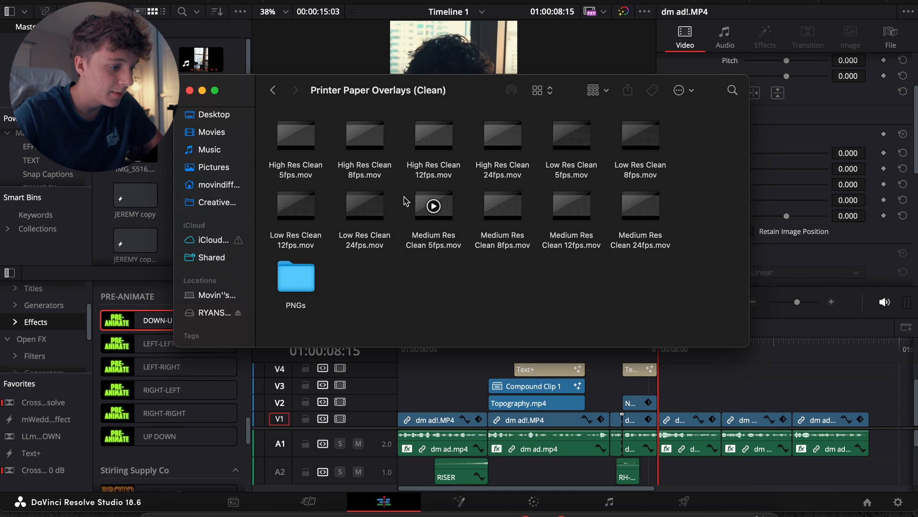
pyautogui.moveTo(285, 233); pyautogui.dragTo(634, 377)
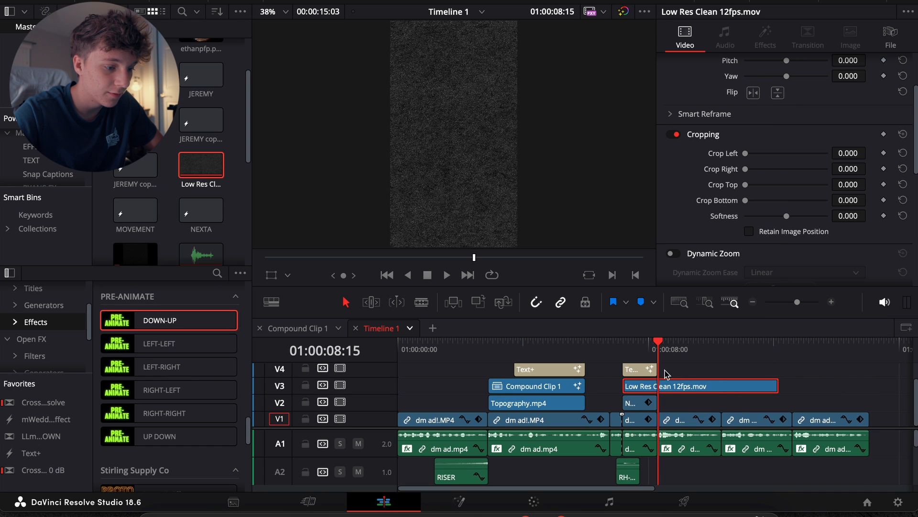
# Split Low Res Clean 12fps.mov at 01:00:08:15 and delete the part after the split
pyautogui.press('super+b')
pyautogui.click(672, 386)
pyautogui.press('BackSpace')
# Set the Composite Mode of the trimmed Low Res Clean 12fps.mov overlay on V3 to Screen
pyautogui.click(640, 347)
pyautogui.click(639, 388)
pyautogui.scroll(-5, 750, 181)
pyautogui.scroll(3, 779, 143)
pyautogui.click(780, 144)
pyautogui.scroll(-3, 774, 162)
pyautogui.click(772, 163)
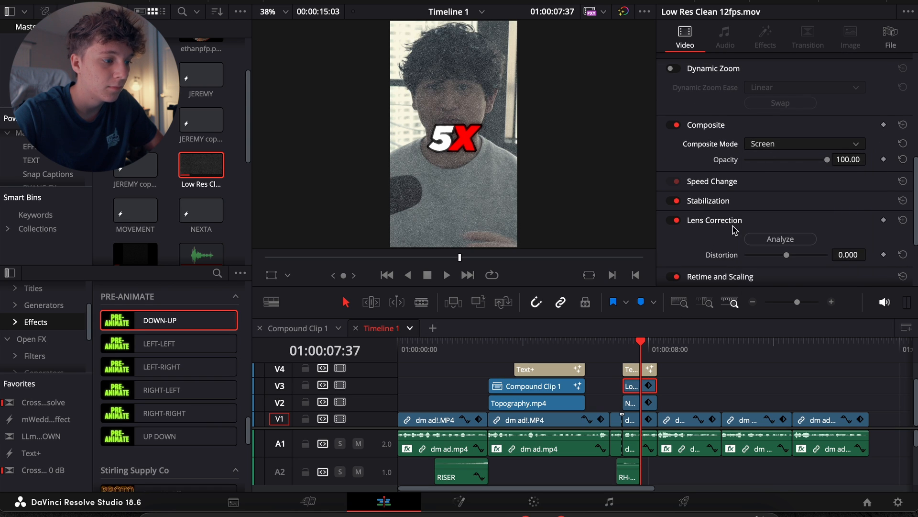
# Lower the V3 paper overlay's opacity to about 72 and play back the 5X section
pyautogui.scroll(-2, 777, 197)
pyautogui.moveTo(828, 131); pyautogui.dragTo(818, 132)
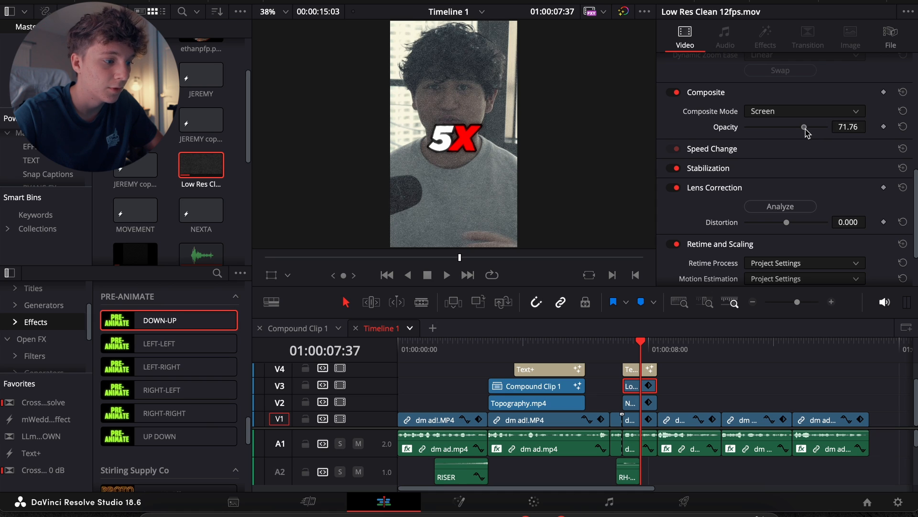
pyautogui.click(617, 352)
pyautogui.press('space')
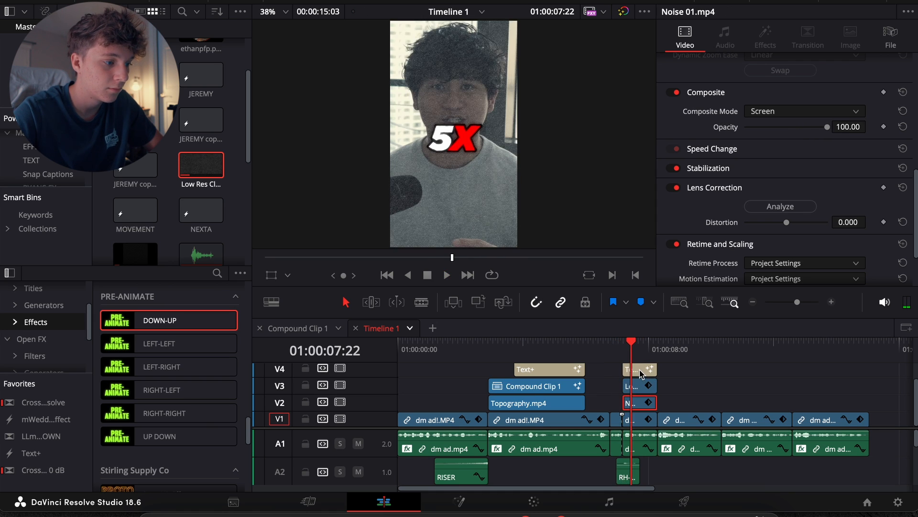
# Disable the 5X title and the two texture overlays, and open the dm ad!.MP4 clip beneath them in Fusion
pyautogui.press('d')
pyautogui.click(636, 423)
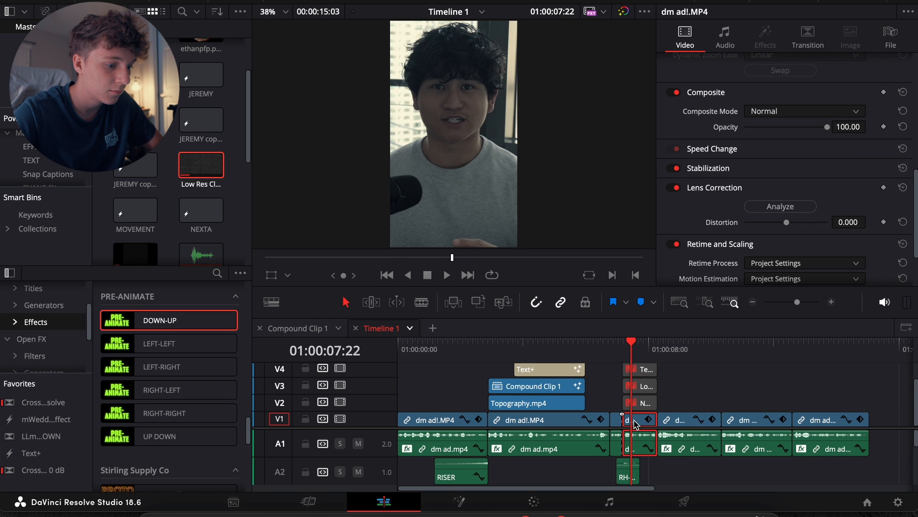
pyautogui.click(460, 501)
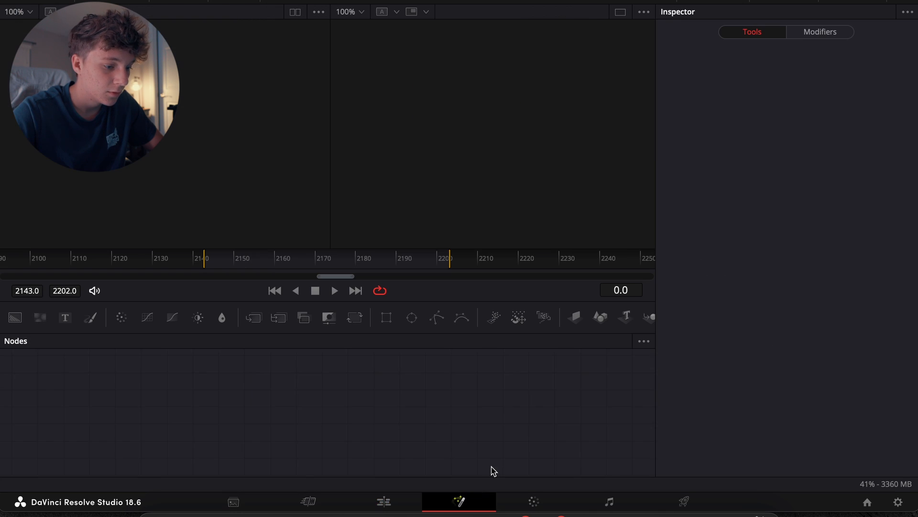
# Add a Planar Tracker node between MediaIn1 and MediaOut1
pyautogui.hotkey('shift', 'space')
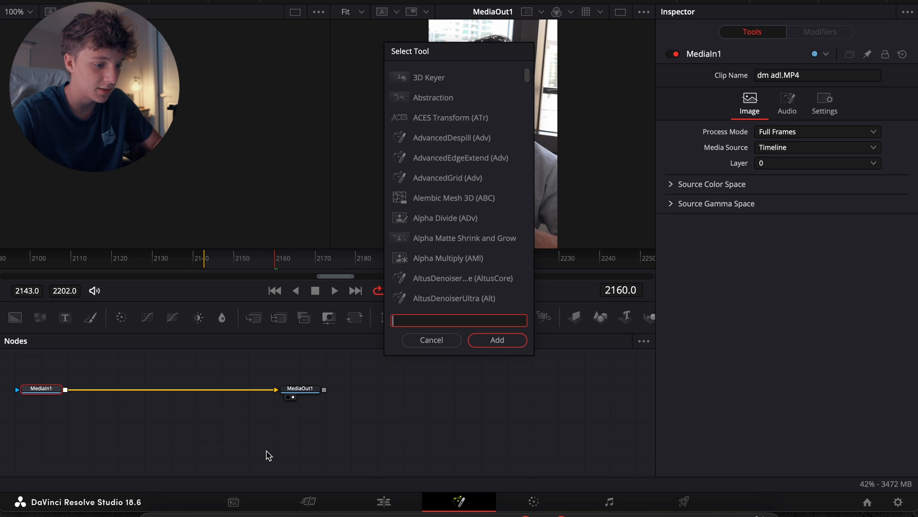
pyautogui.write('pla')
pyautogui.press('Return')
# Set the Planar Tracker's reference time to the clip's first frame, 2143, and its Motion Type to Translation
pyautogui.moveTo(263, 265); pyautogui.dragTo(205, 267)
pyautogui.click(835, 124)
pyautogui.click(802, 184)
pyautogui.click(802, 196)
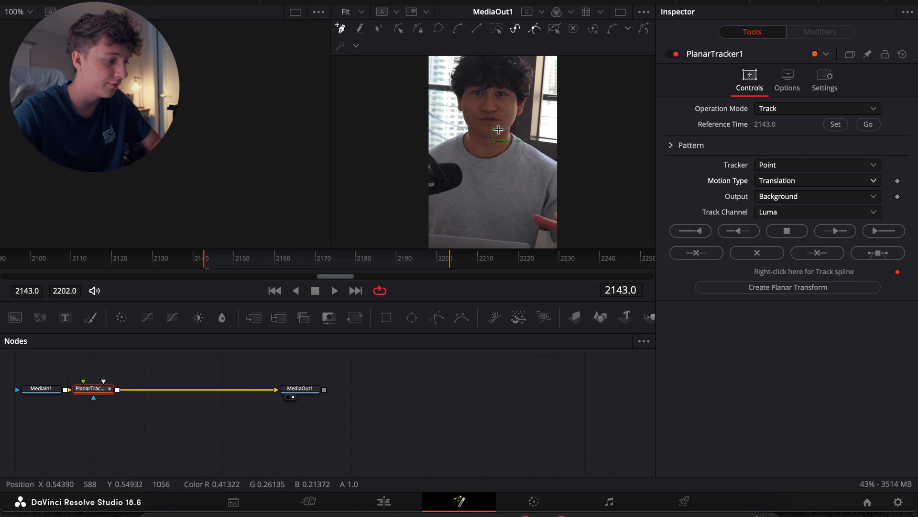
# Outline the man's head and face with a closed planar tracking shape
pyautogui.scroll(3, 498, 130)
pyautogui.click(503, 77)
pyautogui.click(473, 77)
pyautogui.click(463, 97)
pyautogui.click(463, 138)
pyautogui.click(464, 156)
pyautogui.click(485, 164)
pyautogui.click(520, 162)
pyautogui.click(519, 140)
pyautogui.click(520, 128)
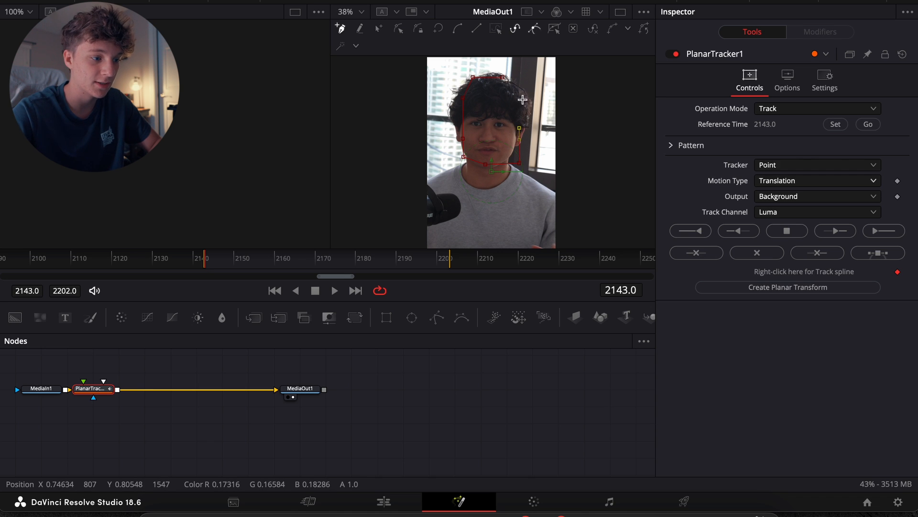
pyautogui.click(503, 77)
# Track the outlined area forward to the end of the clip and set the planar tracker's operation mode to Steady
pyautogui.click(884, 231)
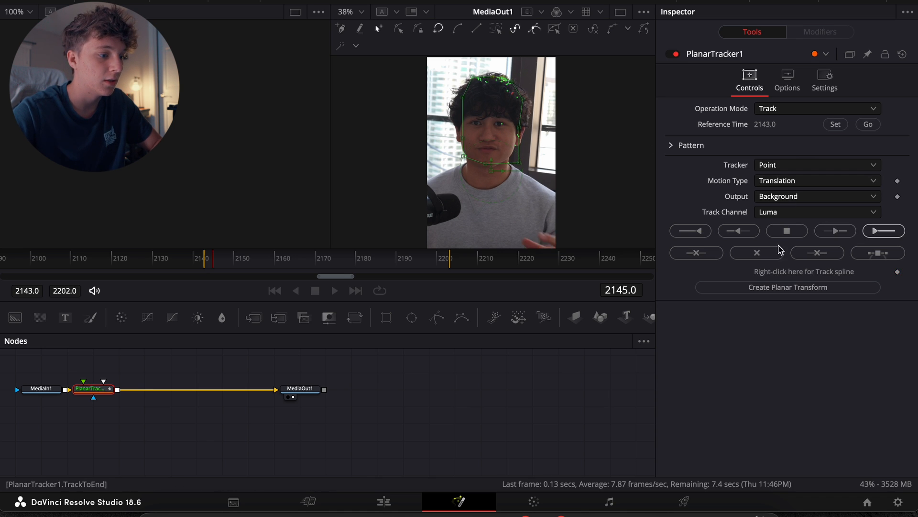
pyautogui.click(785, 108)
pyautogui.click(785, 140)
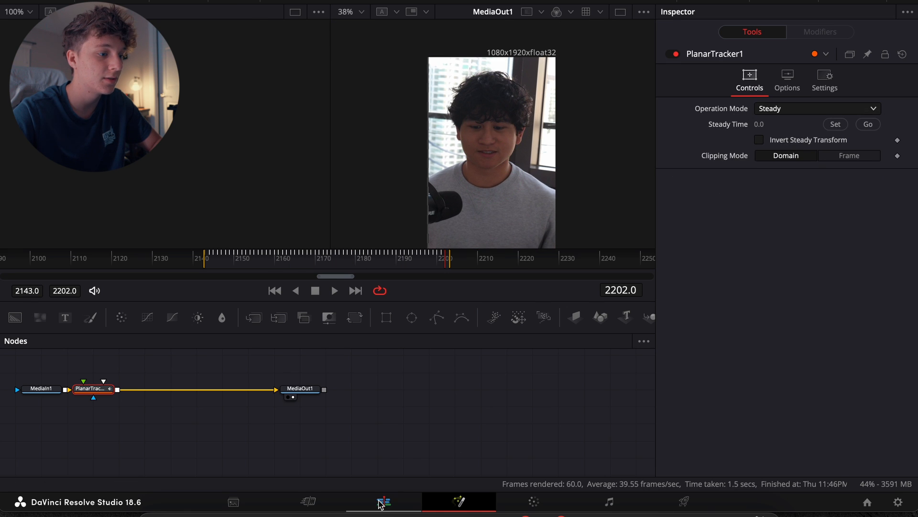
# Re-enable the disabled Text+, Low Res and Noise clips on the edit timeline and review the 5X section frame by frame
pyautogui.click(381, 504)
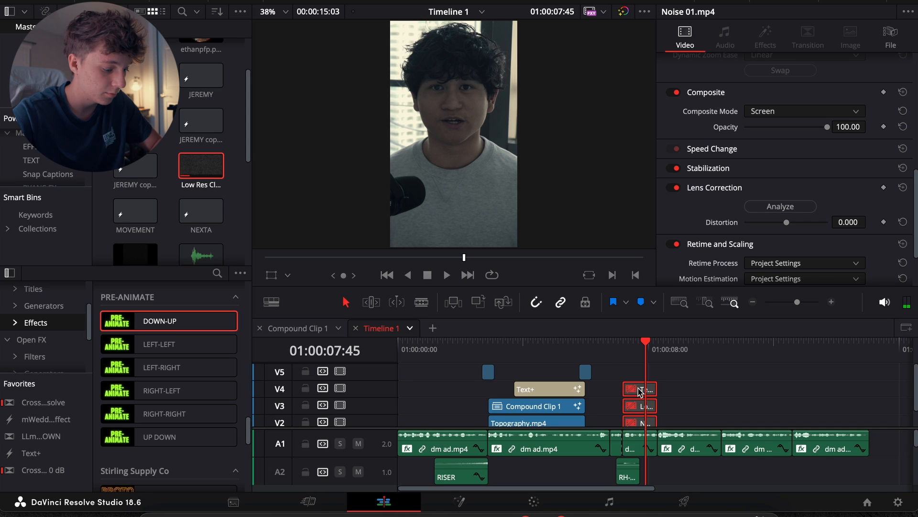
pyautogui.press('d')
pyautogui.click(610, 350)
pyautogui.press('space')
pyautogui.click(639, 373)
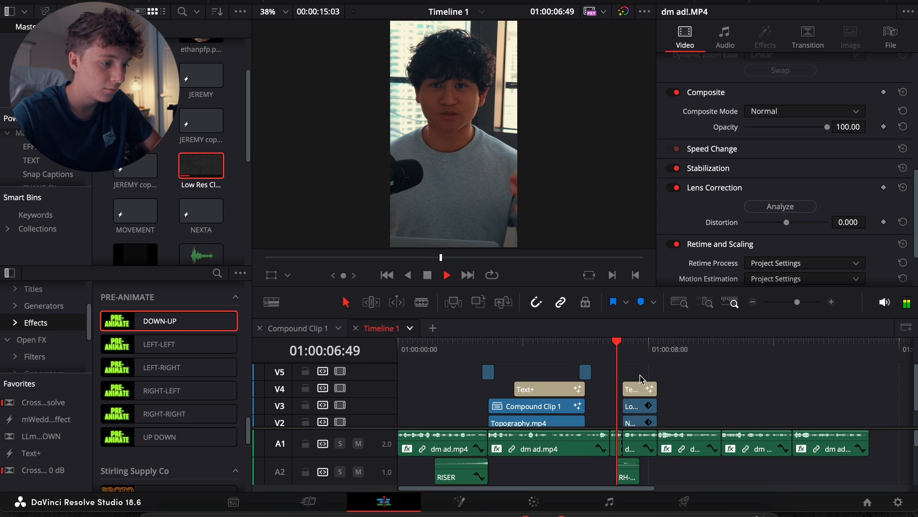
pyautogui.press('space')
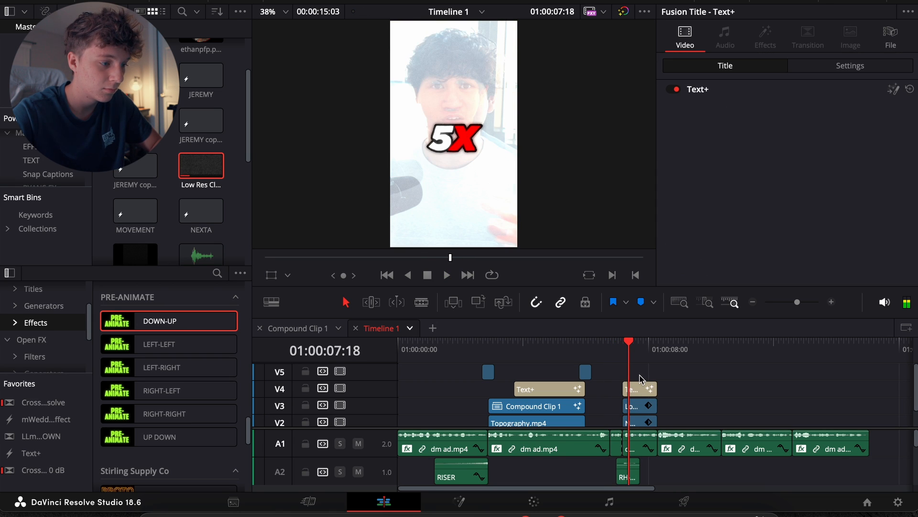
pyautogui.press('Right')
pyautogui.press('Right')
pyautogui.press('Right')
pyautogui.press('Right')
pyautogui.press('Right')
pyautogui.press('Right')
pyautogui.scroll(-1, 642, 388)
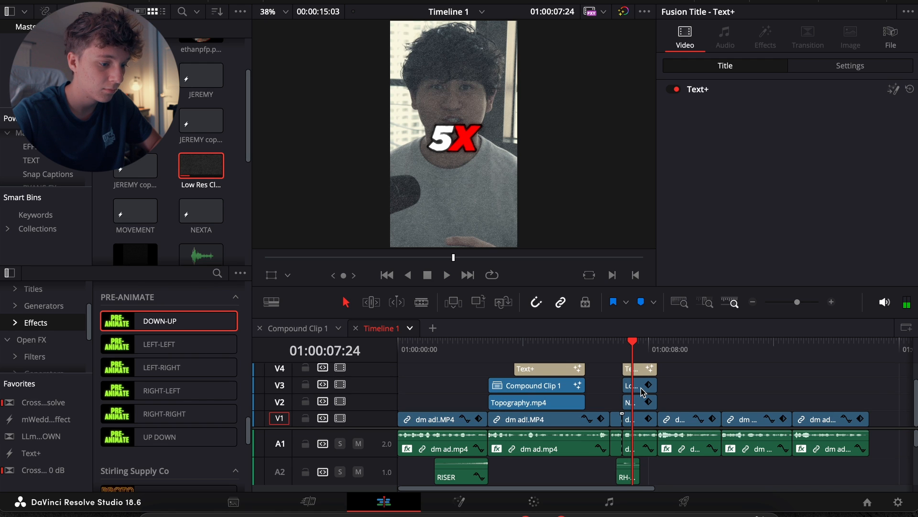
# Disable the earlier Text+, Compound Clip 1 and Topography.mp4 clips together with the Vert Transition 13.mov overlay
pyautogui.click(638, 371)
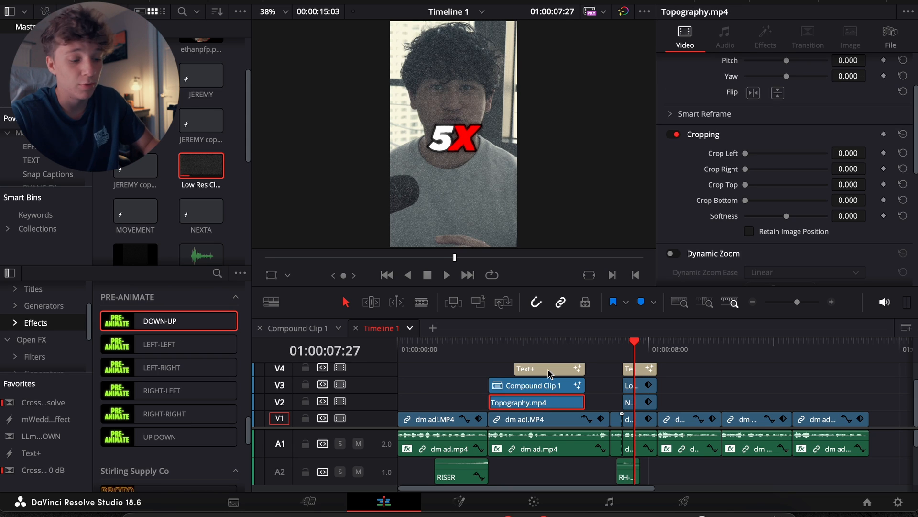
pyautogui.keyDown('shift'); pyautogui.click(549, 372); pyautogui.keyUp('shift')
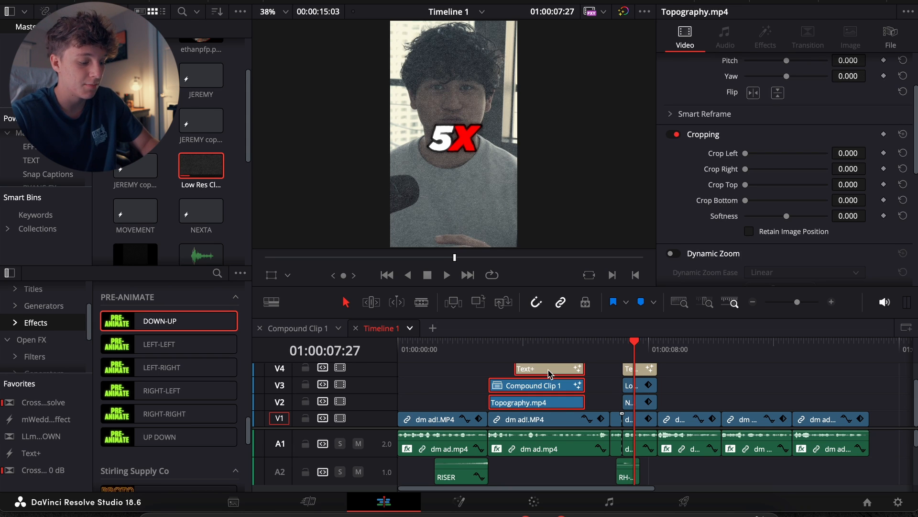
pyautogui.press('d')
pyautogui.scroll(1, 548, 400)
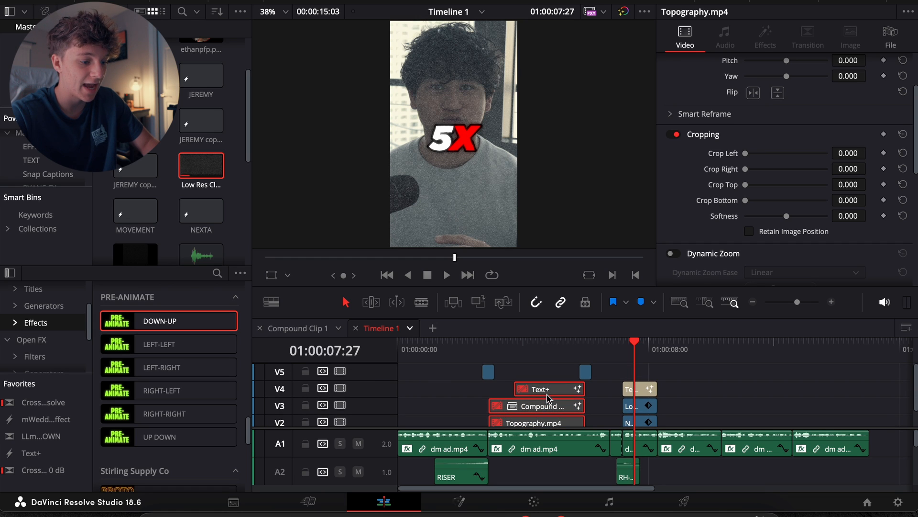
pyautogui.click(487, 375)
pyautogui.scroll(-1, 583, 371)
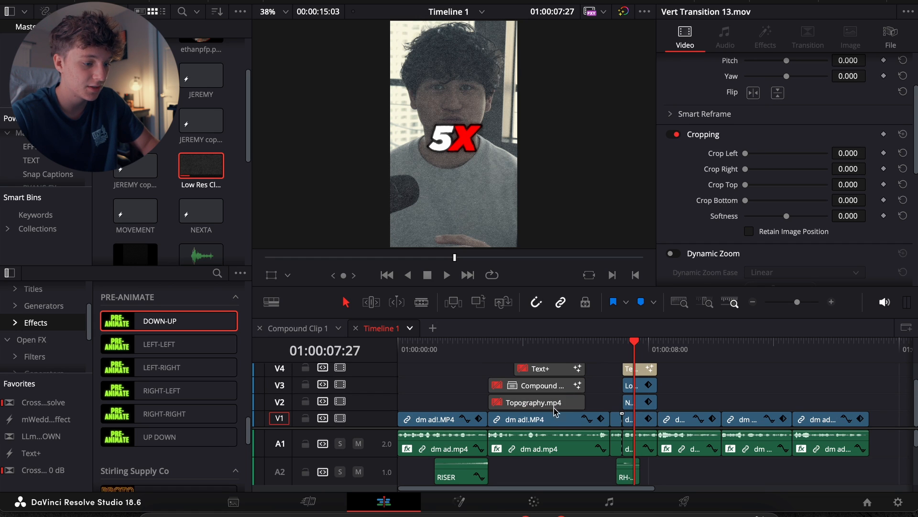
# Disable the first two dm ad clips on V1 along with their linked audio
pyautogui.click(537, 422)
pyautogui.press('d')
pyautogui.click(451, 419)
pyautogui.press('d')
# Disable the RISER clip and the other earlier sound effects on the lower audio tracks
pyautogui.click(453, 471)
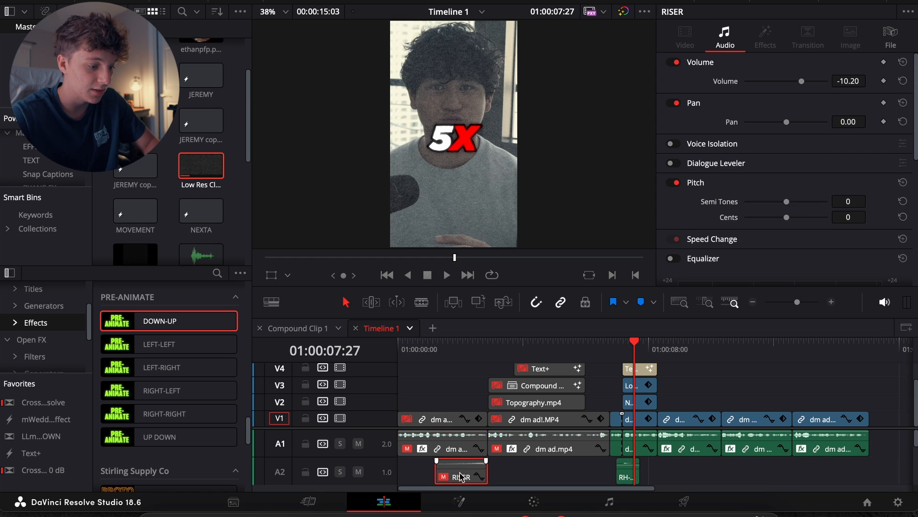
pyautogui.scroll(-3, 459, 473)
pyautogui.scroll(-1, 476, 471)
pyautogui.moveTo(582, 475); pyautogui.dragTo(474, 460)
pyautogui.press('d')
pyautogui.click(532, 461)
pyautogui.scroll(-3, 532, 460)
pyautogui.scroll(3, 532, 460)
pyautogui.scroll(1, 534, 465)
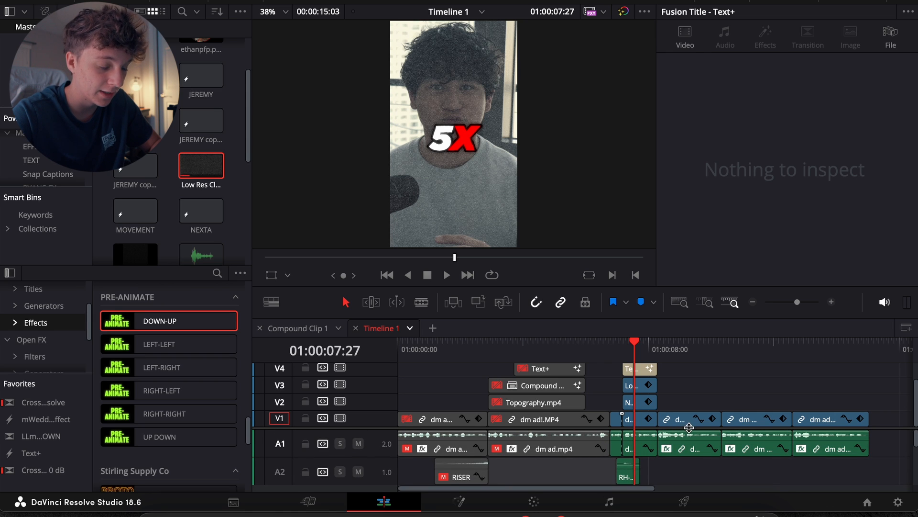
# Place the SPLC-0839_FX_Oneshot_Radio_Electromagnetic_Radio.wav sound on A3, starting with the 5X text at 01:00:07:09
pyautogui.click(611, 351)
pyautogui.moveTo(599, 373); pyautogui.dragTo(602, 391)
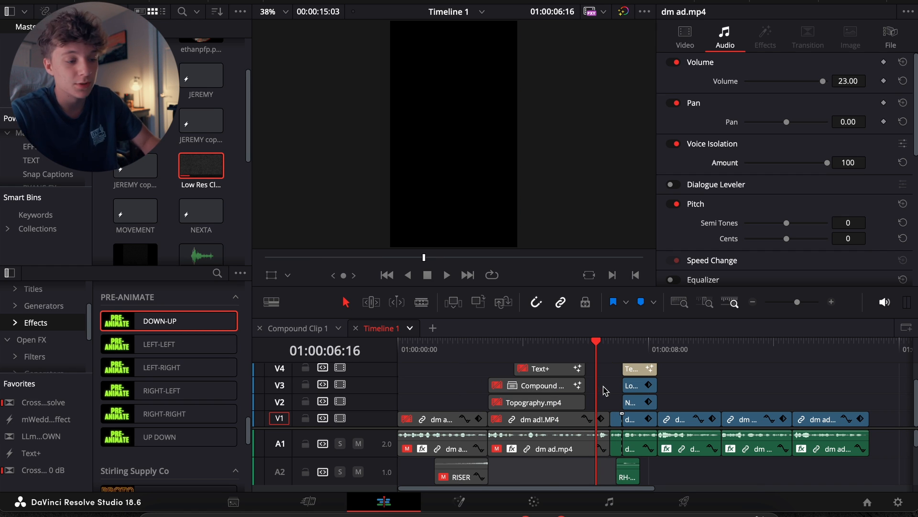
pyautogui.press('space')
pyautogui.press('space')
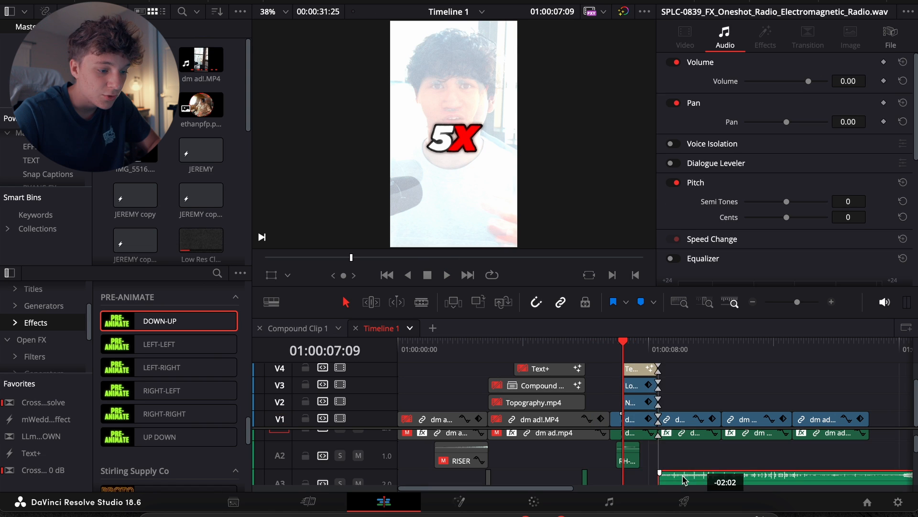
pyautogui.moveTo(683, 480); pyautogui.dragTo(654, 475)
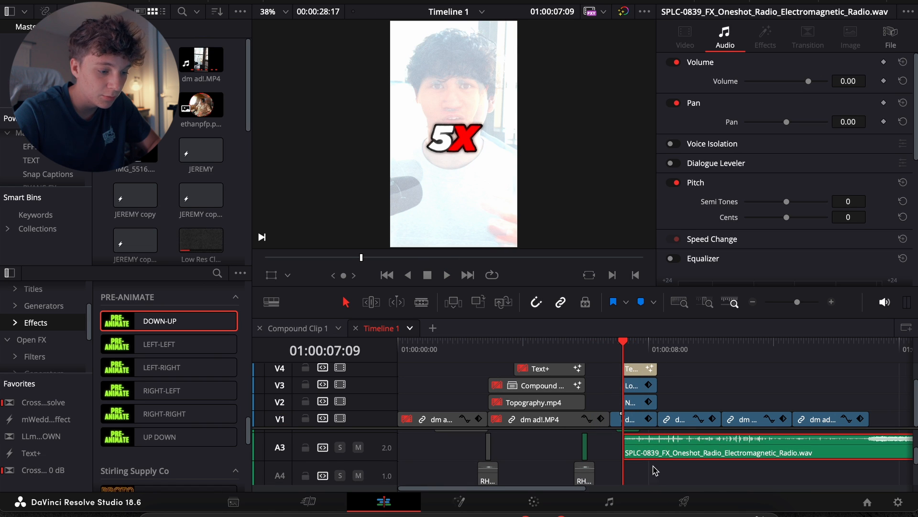
# Split the radio sound effect at 01:00:08:15, where the 5X section ends, and delete the remainder
pyautogui.press('space')
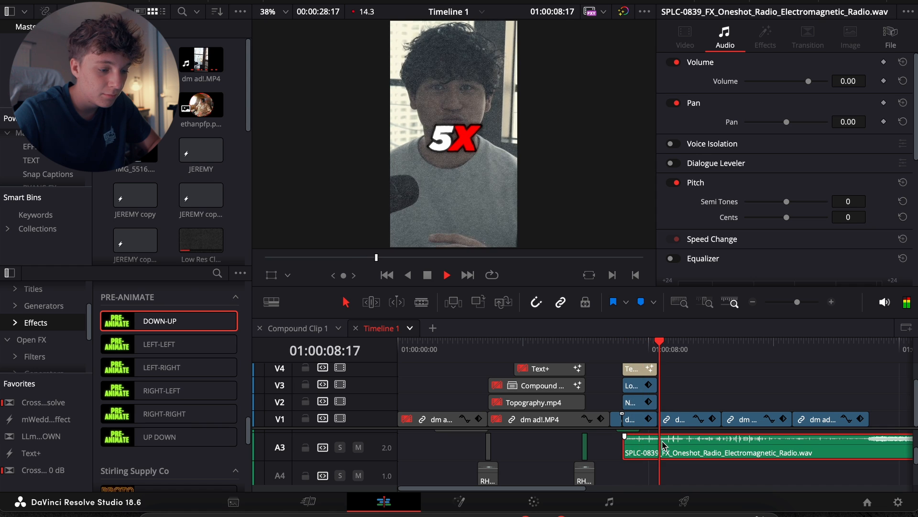
pyautogui.moveTo(668, 351); pyautogui.dragTo(659, 354)
pyautogui.press('super+b')
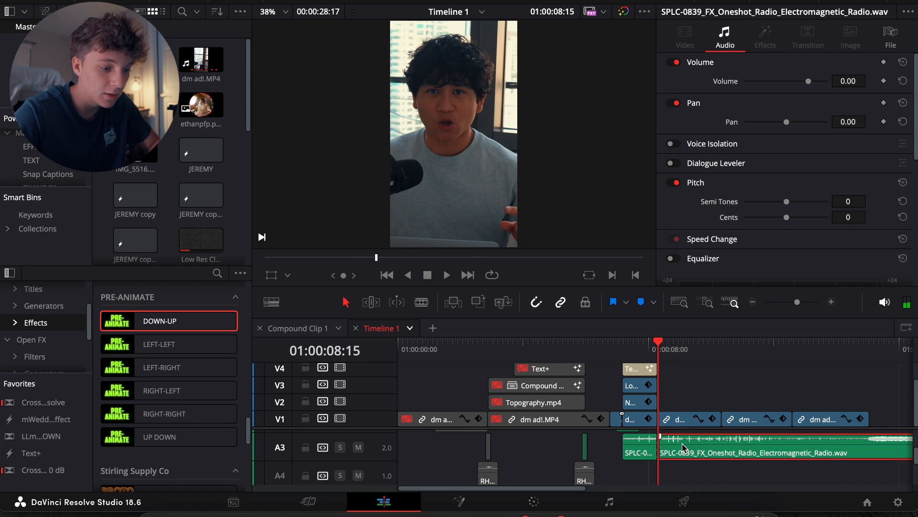
pyautogui.press('BackSpace')
# Fade the ends of the trimmed radio sound effect and lower its volume to -17.20
pyautogui.moveTo(655, 437); pyautogui.dragTo(647, 436)
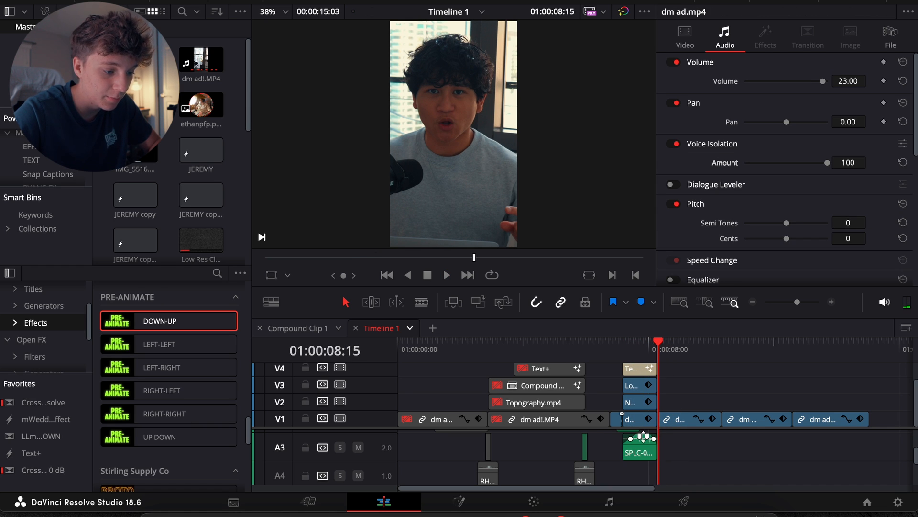
pyautogui.click(642, 454)
pyautogui.click(856, 70)
pyautogui.click(855, 70)
pyautogui.moveTo(854, 80); pyautogui.dragTo(813, 80)
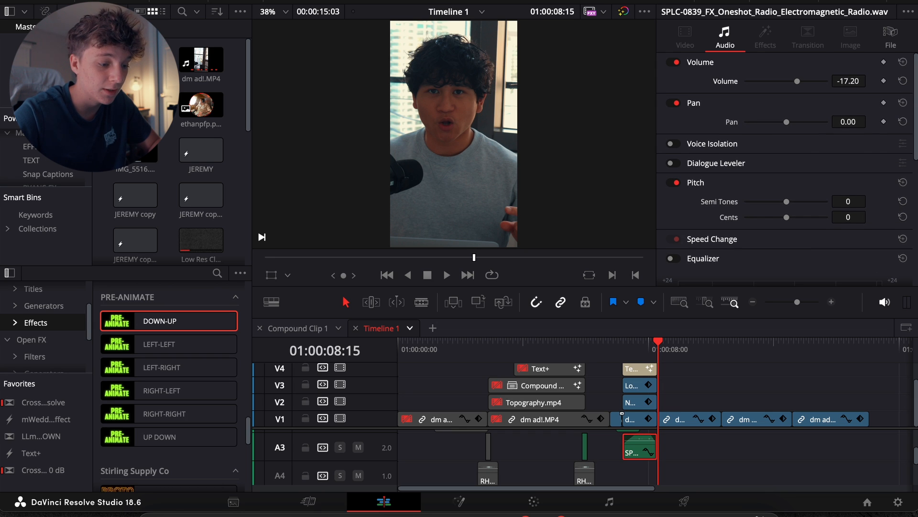
# Play back the 5X section and adjust the radio sound effect's volume to -16.60
pyautogui.click(612, 356)
pyautogui.press('space')
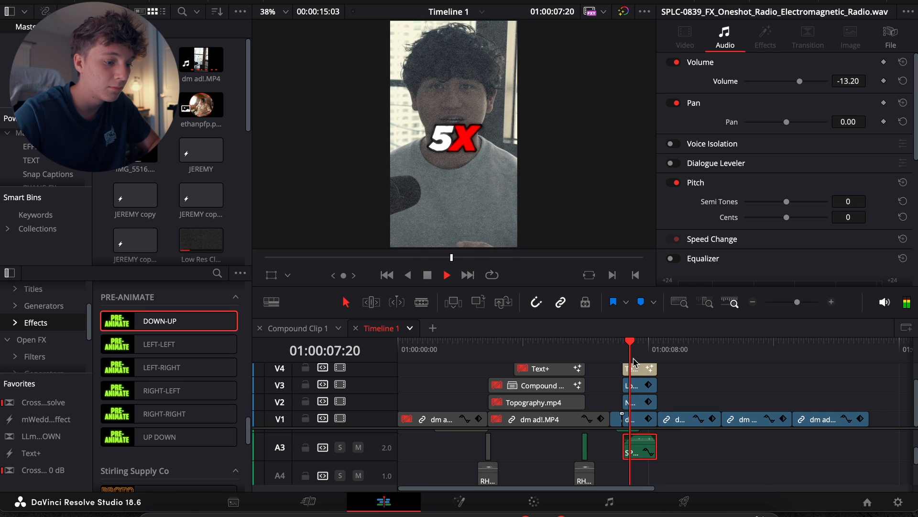
pyautogui.press('space')
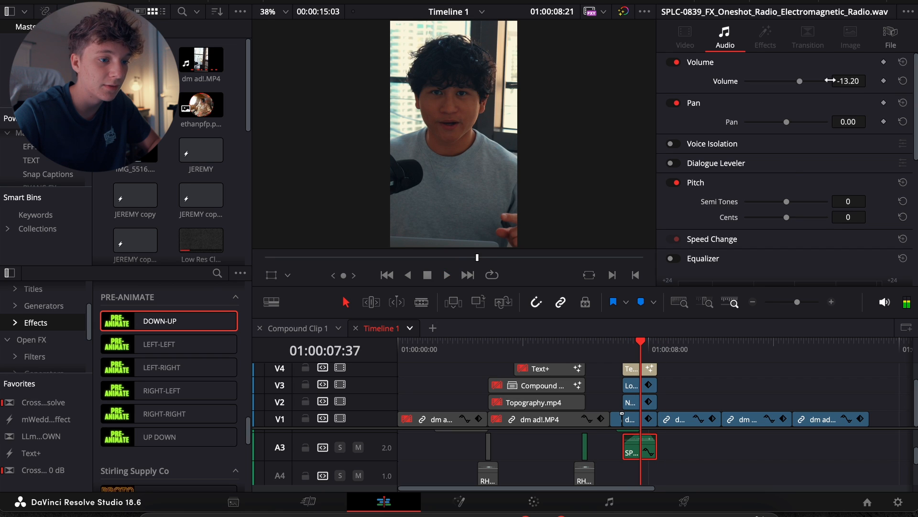
pyautogui.press('space')
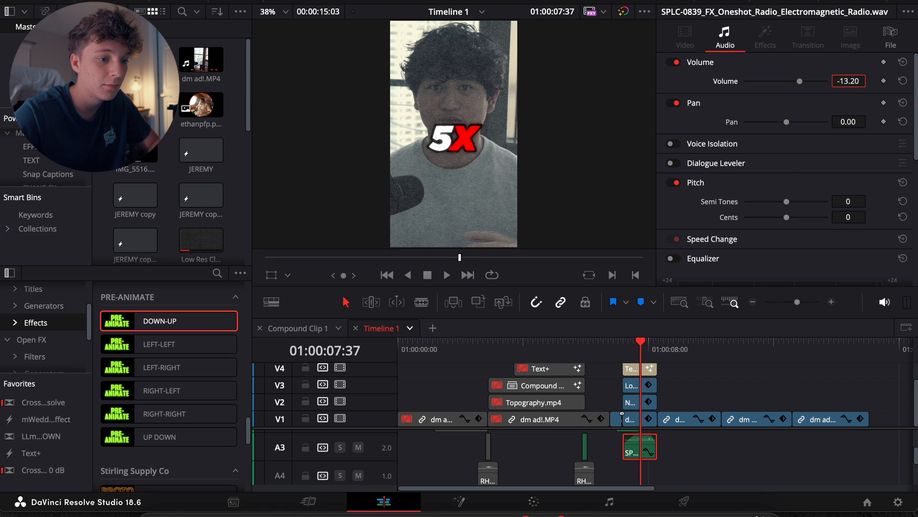
pyautogui.click(623, 355)
pyautogui.press('space')
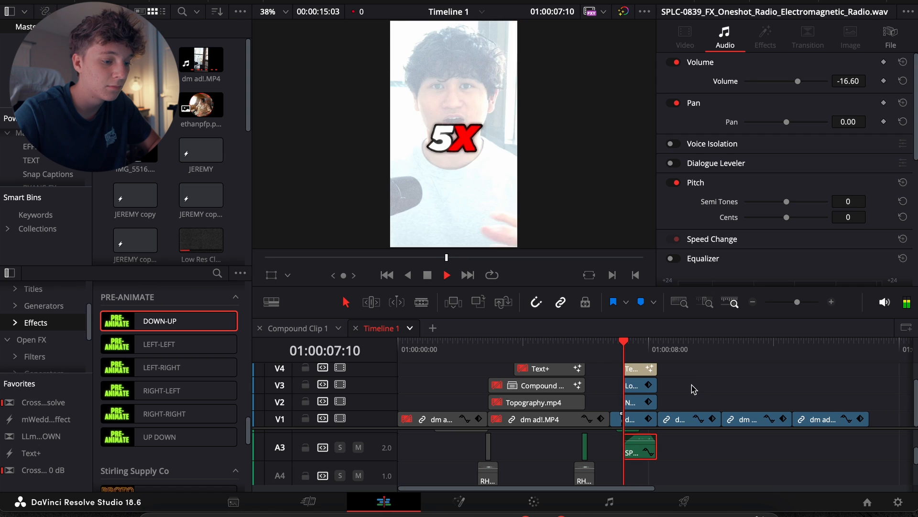
pyautogui.click(693, 389)
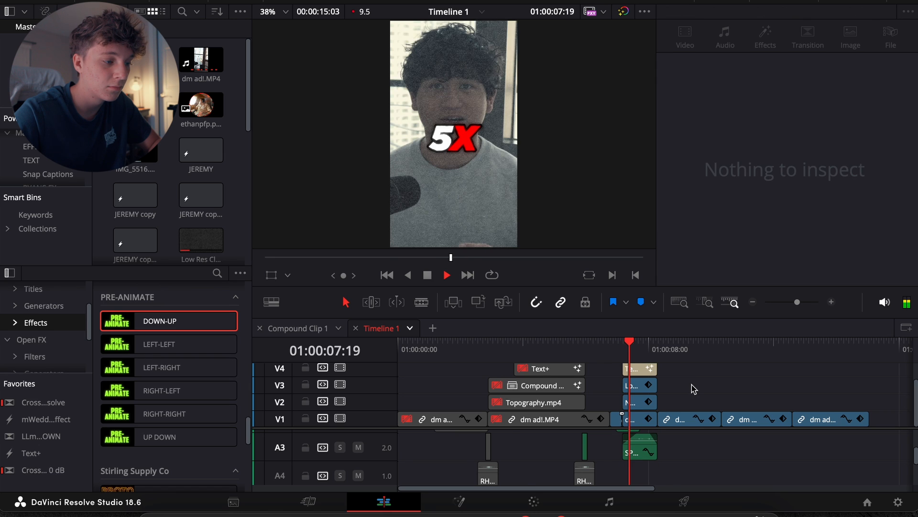
# Copy the Vert Transition 13.mov overlay on V5 to the end of the 5X section, straddling the cut, and enable it
pyautogui.scroll(1, 701, 386)
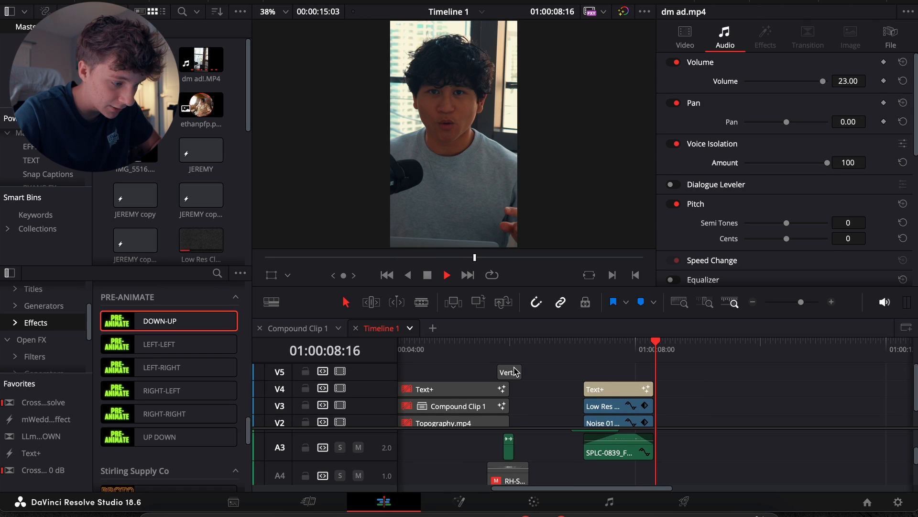
pyautogui.moveTo(516, 372); pyautogui.dragTo(655, 372)
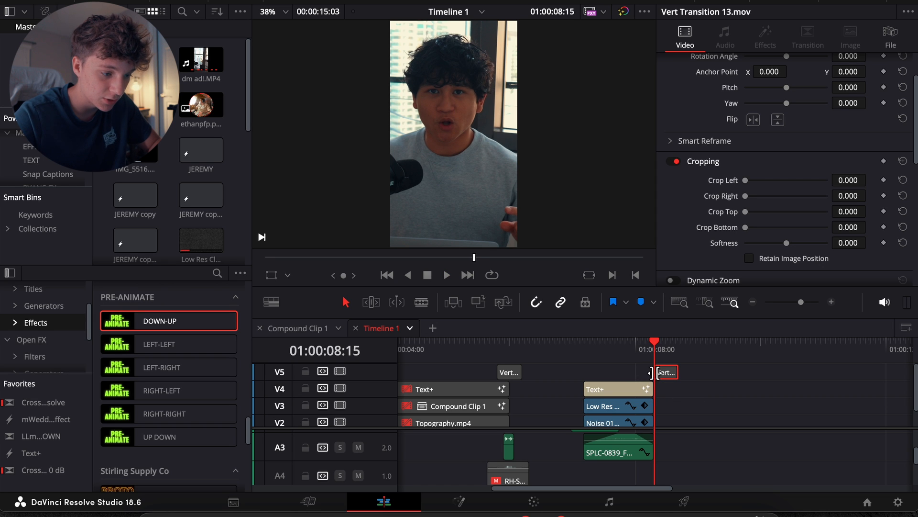
pyautogui.press('Left')
pyautogui.press('Left')
pyautogui.press('Left')
pyautogui.press('Left')
pyautogui.press('Left')
pyautogui.press('Left')
pyautogui.press('Left')
pyautogui.press('Left')
pyautogui.press('Left')
pyautogui.moveTo(663, 373); pyautogui.dragTo(655, 375)
# Play back the new transition over the cut and the talking shot that follows it
pyautogui.scroll(-1, 681, 386)
pyautogui.press('Right')
pyautogui.press('Right')
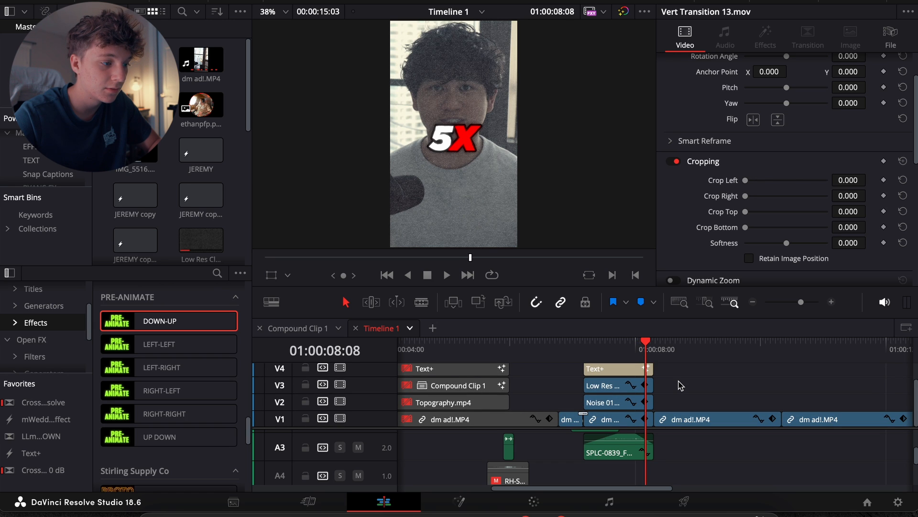
pyautogui.press('space')
pyautogui.scroll(1, 693, 391)
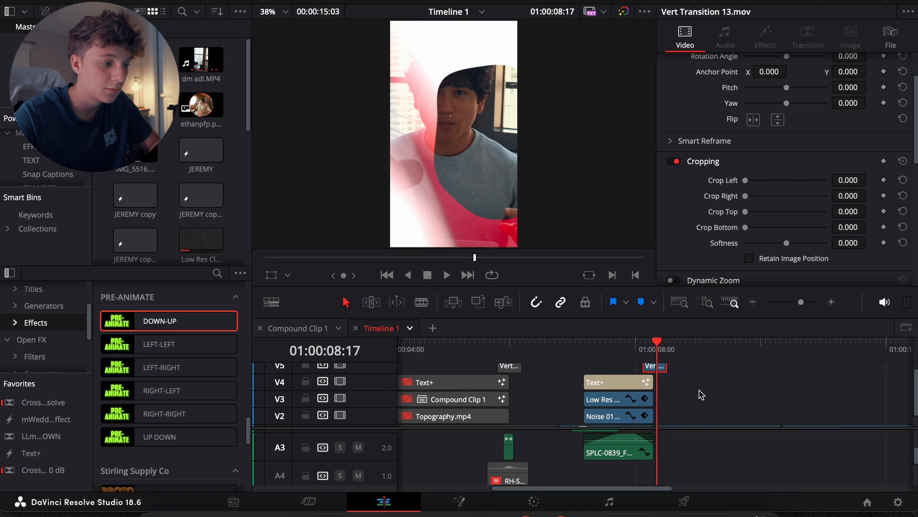
pyautogui.press('space')
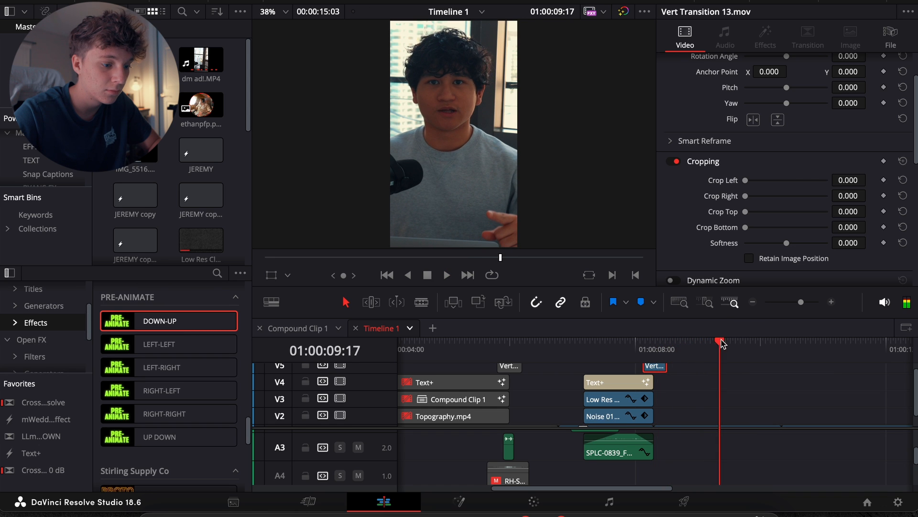
pyautogui.scroll(-1, 718, 394)
pyautogui.click(655, 353)
pyautogui.press('space')
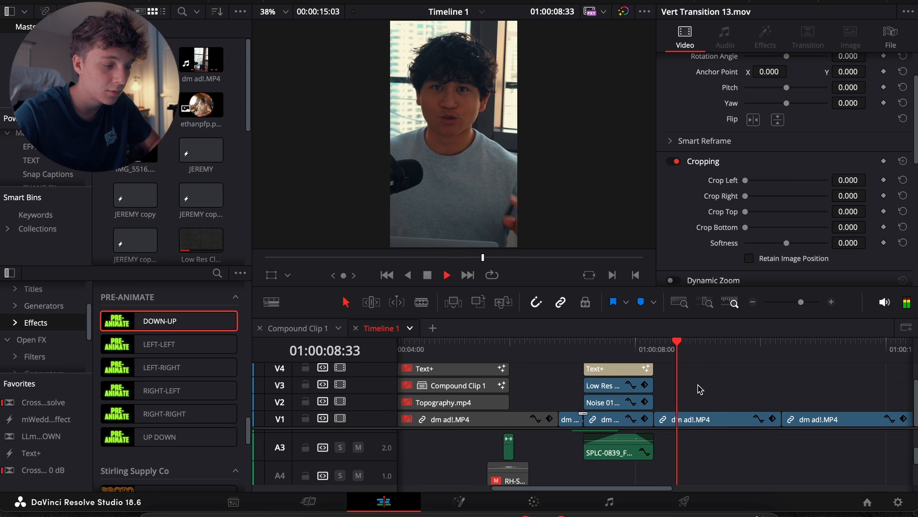
pyautogui.press('space')
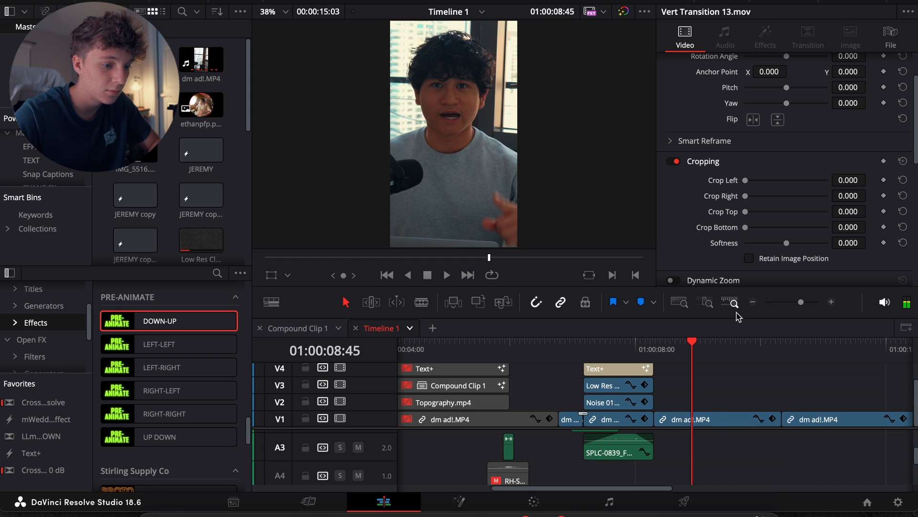
# Add an adjustment clip from the effects power bin on V2, above the talking shots that follow the 5X section
pyautogui.click(754, 302)
pyautogui.click(700, 392)
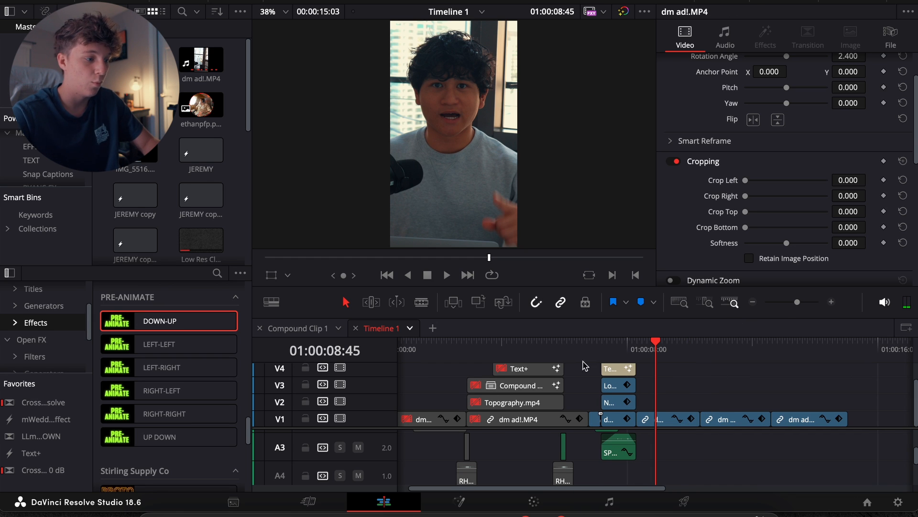
pyautogui.click(28, 147)
pyautogui.moveTo(135, 60); pyautogui.dragTo(676, 408)
# Reposition and shorten the adjustment clip on V2 so it starts at 01:00:08:26 and ends with the dm ad shot beneath it
pyautogui.press('space')
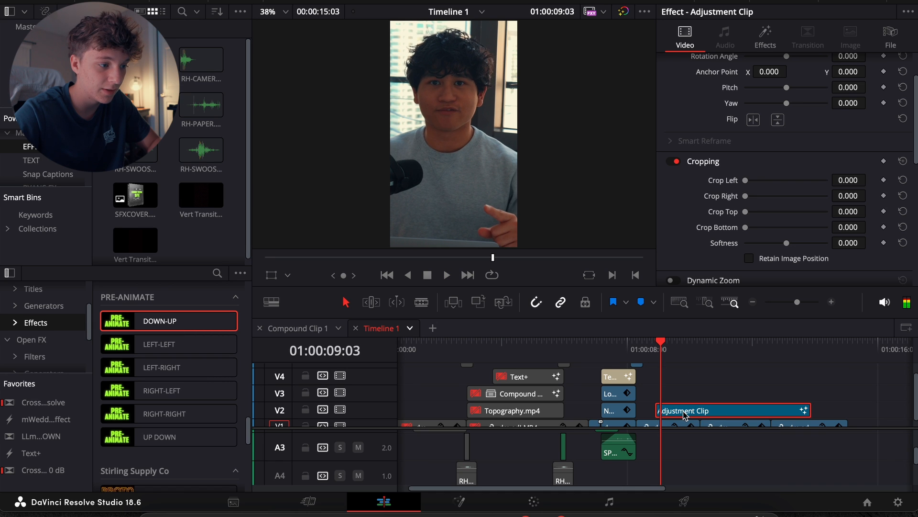
pyautogui.click(645, 352)
pyautogui.press('space')
pyautogui.moveTo(676, 406); pyautogui.dragTo(671, 406)
pyautogui.press('space')
pyautogui.press('space')
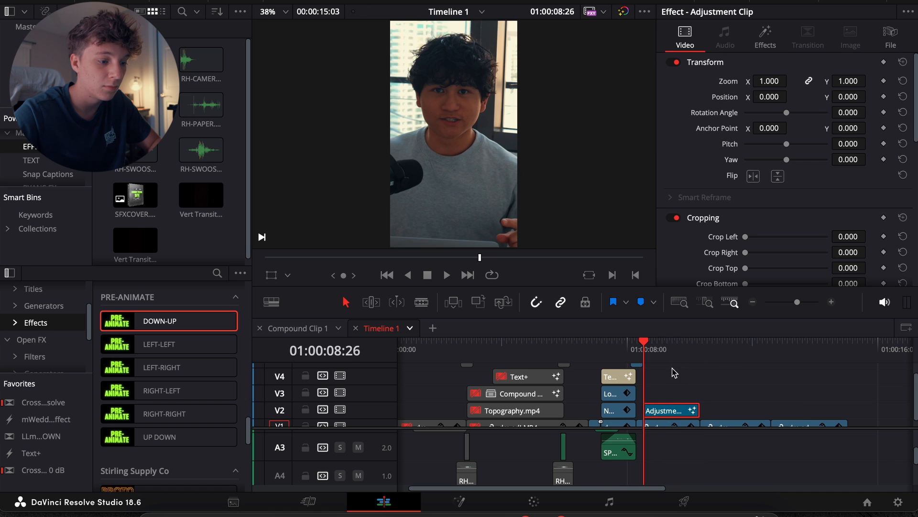
# Show the Fusion overlay in the viewer, set the adjustment clip's zoom pivot on the speaker's forehead and play back the zoom
pyautogui.click(656, 351)
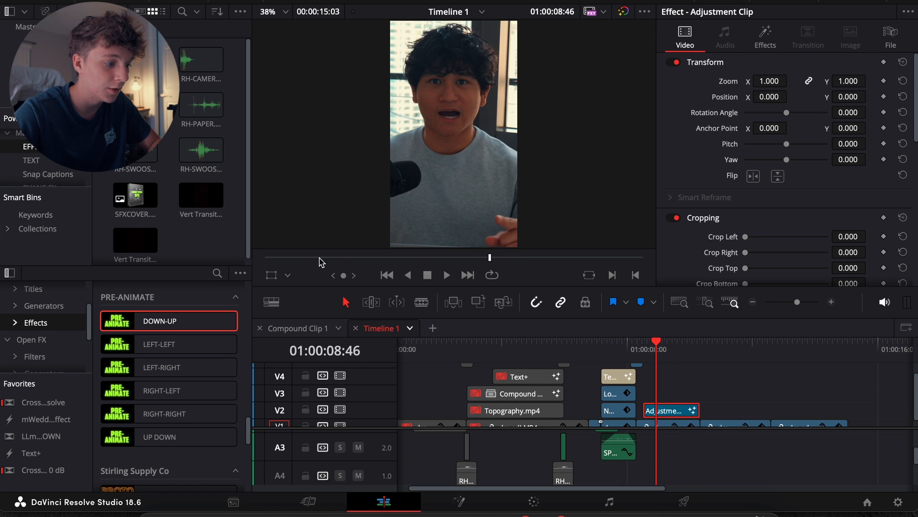
pyautogui.click(289, 274)
pyautogui.click(307, 359)
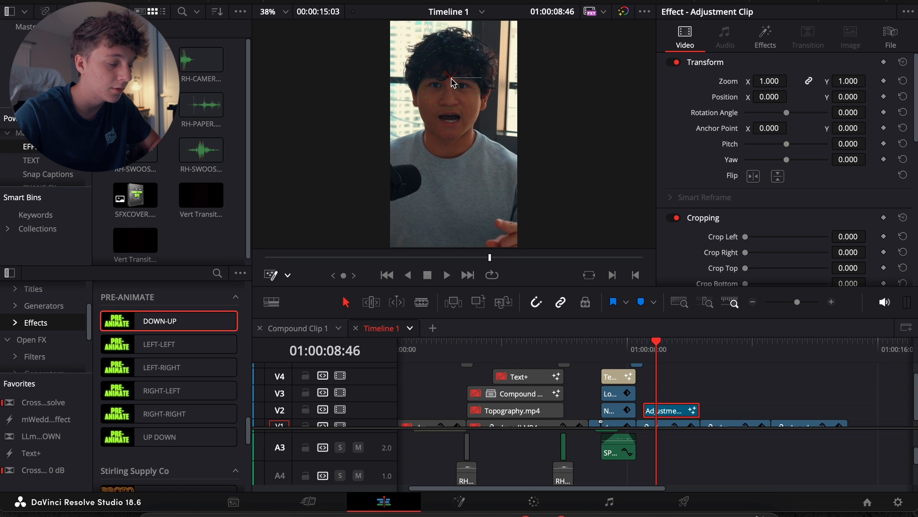
pyautogui.press('space')
pyautogui.press('space')
pyautogui.click(688, 382)
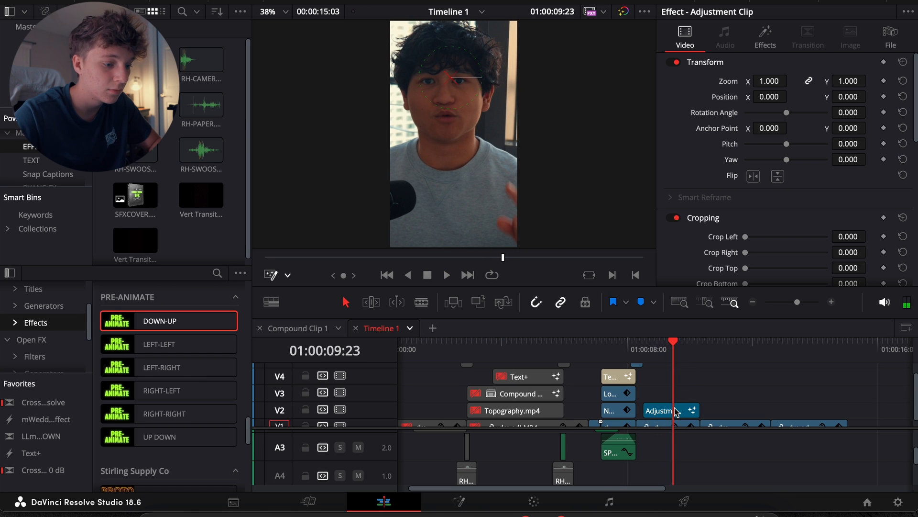
# Move the adjustment clip up to V4, place 2.png beneath it on V2 from 01:00:08:26 and play back the shot
pyautogui.moveTo(676, 411); pyautogui.dragTo(676, 381)
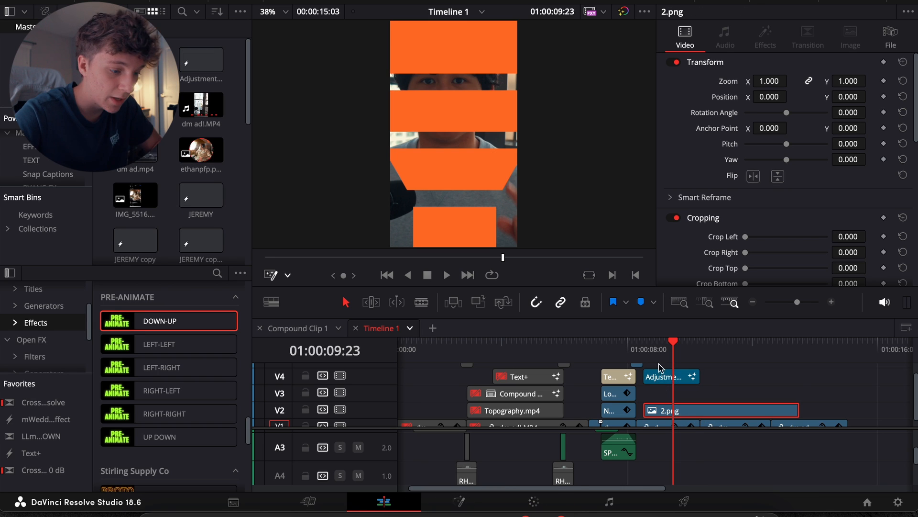
pyautogui.click(647, 344)
pyautogui.press('space')
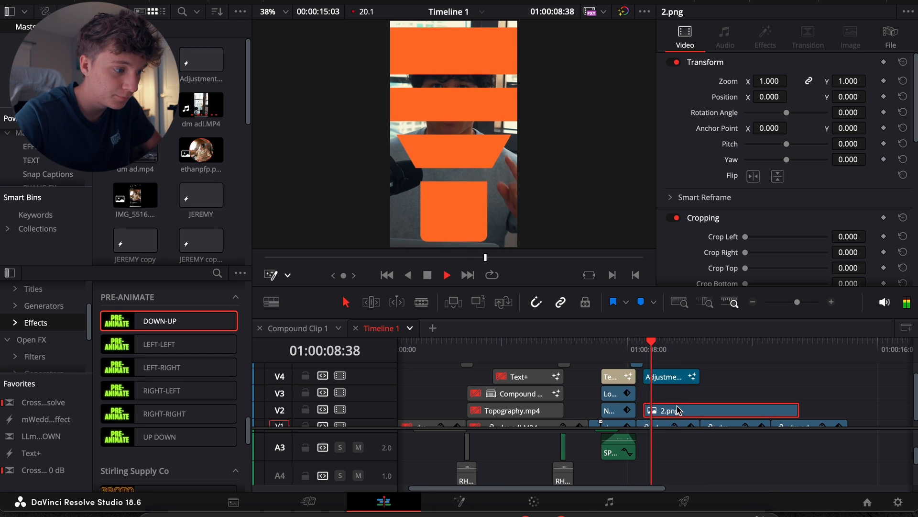
pyautogui.press('space')
# Set 2.png's zoom to 0.410 and Y position to -421, and trim its end to match the adjustment clip
pyautogui.moveTo(848, 96); pyautogui.dragTo(754, 97)
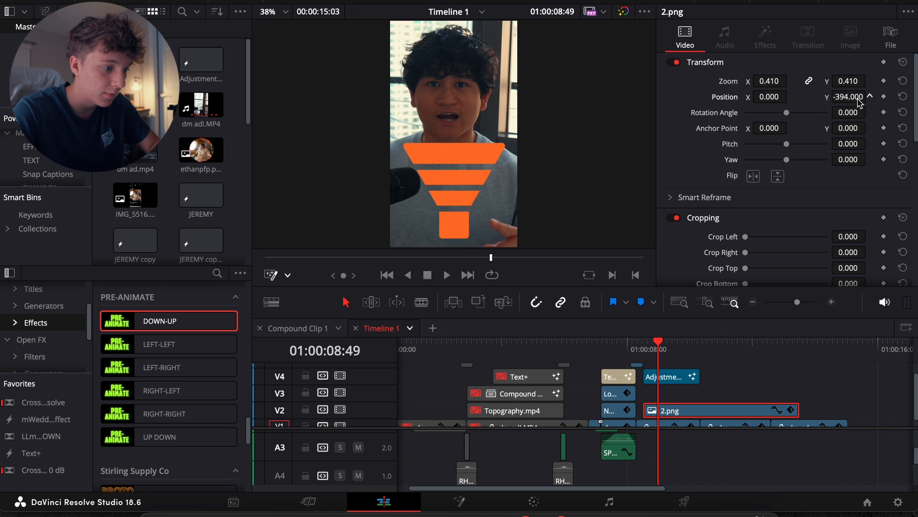
pyautogui.press('space')
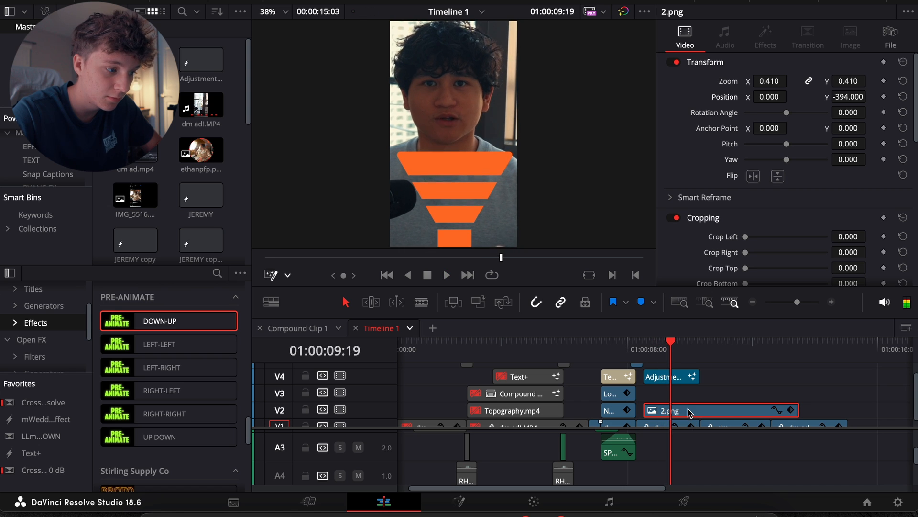
pyautogui.press('space')
pyautogui.press('space')
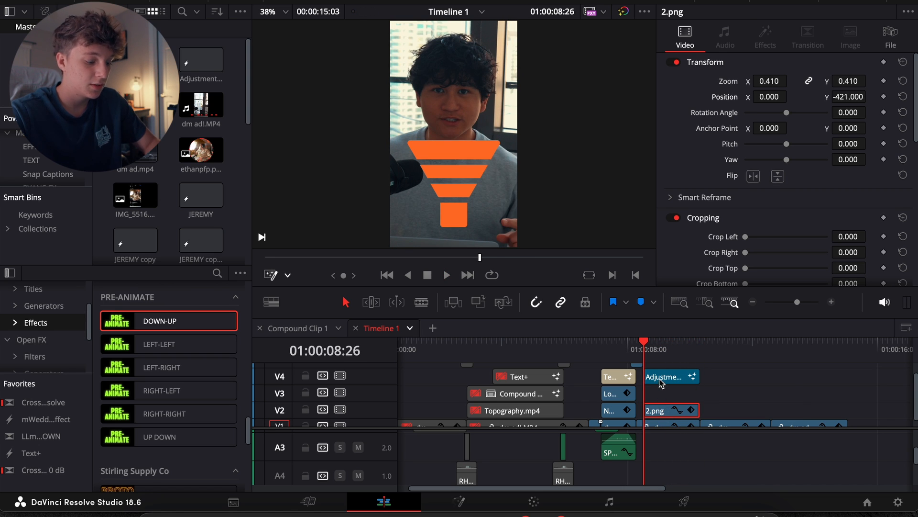
# Disable the adjustment clip on V4 and add a Glow node to 2.png in Fusion with a glow size of about 42.5
pyautogui.click(662, 380)
pyautogui.click(656, 411)
pyautogui.click(458, 508)
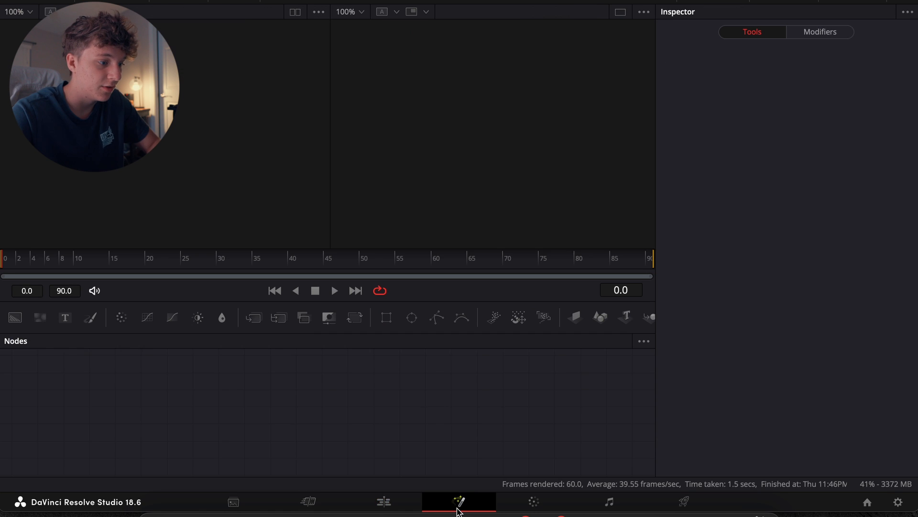
pyautogui.hotkey('shift', 'space')
pyautogui.write('glow')
pyautogui.press('Return')
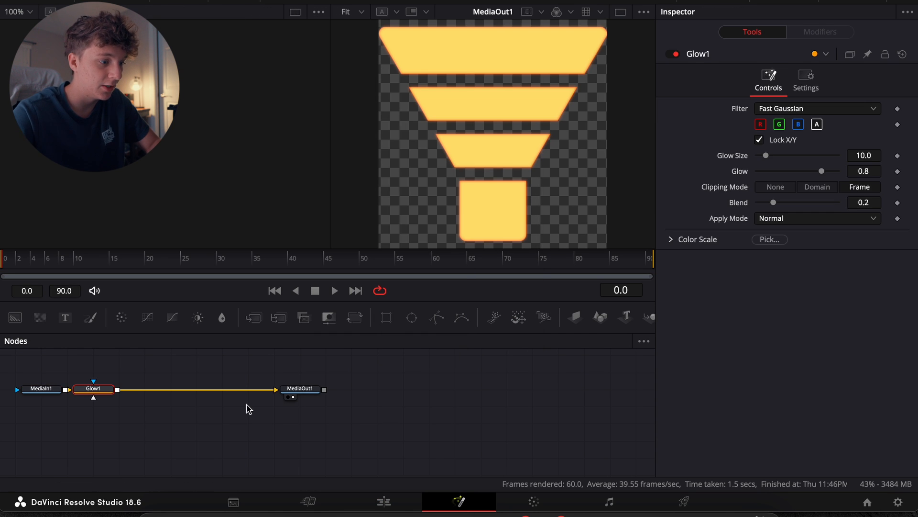
pyautogui.moveTo(767, 160); pyautogui.dragTo(793, 160)
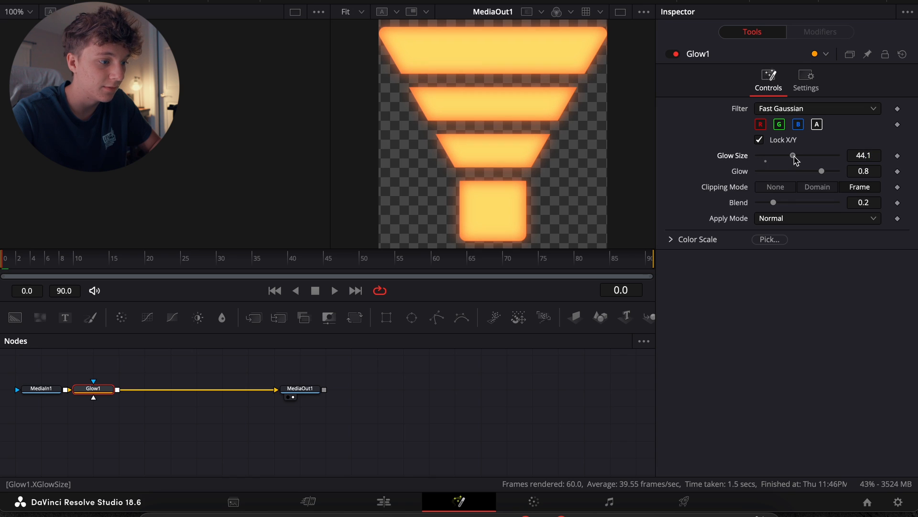
# Add a Drop Shadow node after the Glow with strength 0.882, drop angle 49, drop distance 0.022 and blur about 0.268
pyautogui.hotkey('shift', 'space')
pyautogui.write('drop')
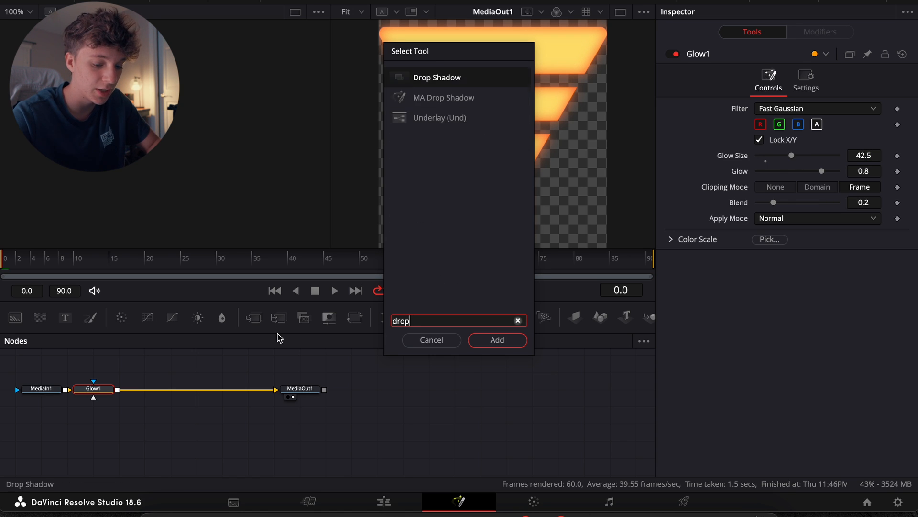
pyautogui.press('Return')
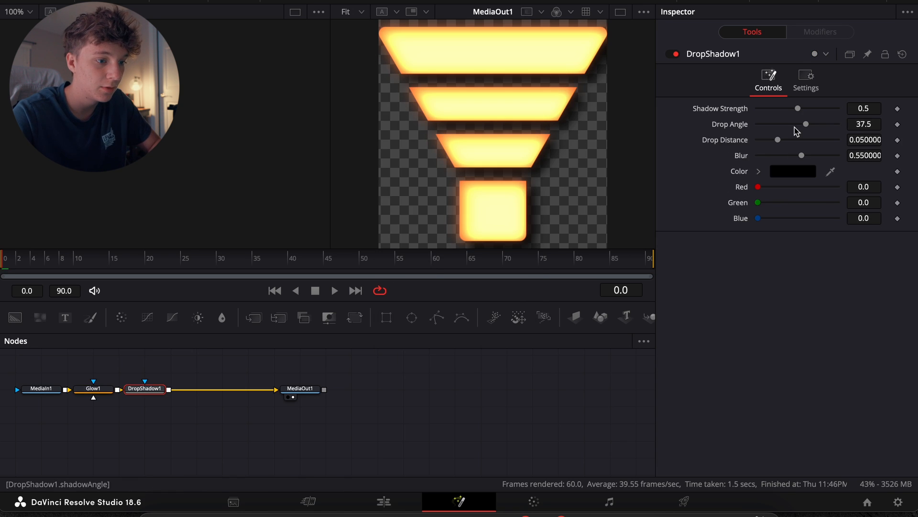
pyautogui.moveTo(798, 109); pyautogui.dragTo(822, 109)
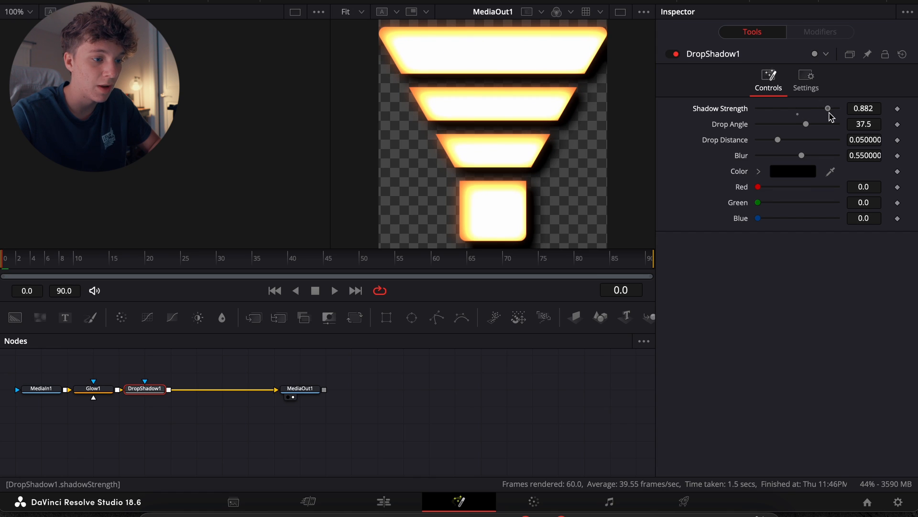
pyautogui.moveTo(799, 159); pyautogui.dragTo(771, 158)
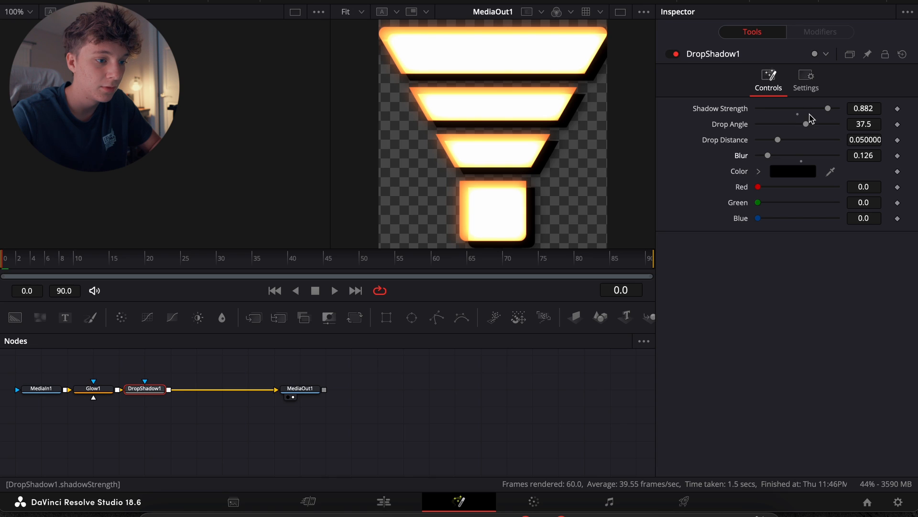
pyautogui.moveTo(805, 125); pyautogui.dragTo(765, 140)
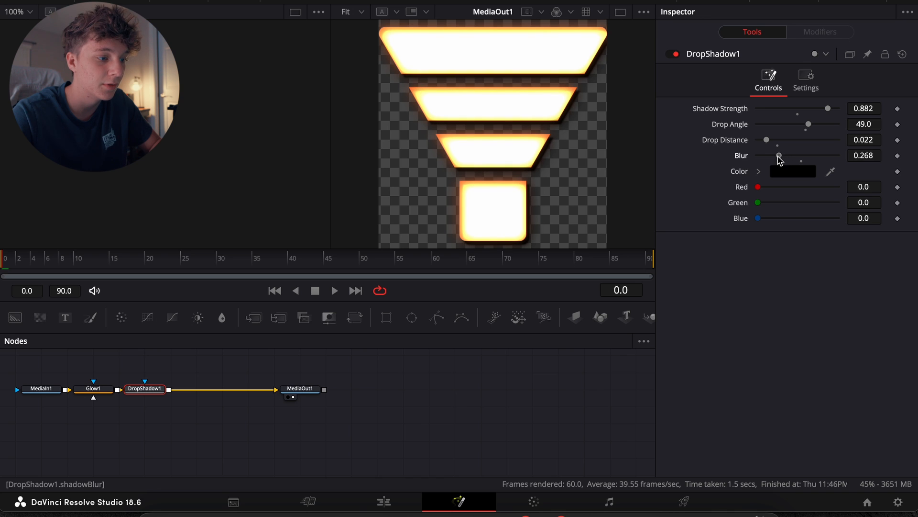
# Return to the Edit page and turn 2.png on V2 into a new compound clip
pyautogui.click(384, 501)
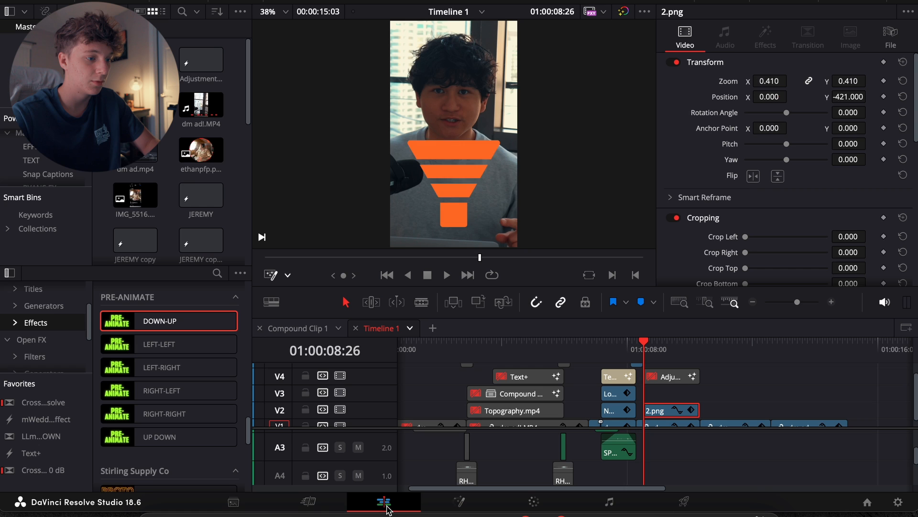
pyautogui.rightClick(663, 411)
pyautogui.click(708, 66)
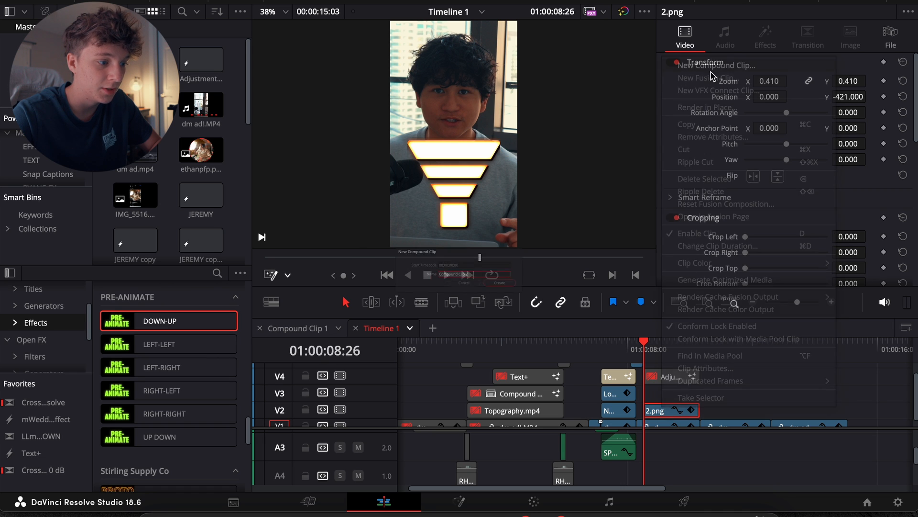
pyautogui.click(537, 305)
# Try the DOWN-UP pre-animate effect on the funnel compound clip, preview its entrance frame by frame and remove the effect
pyautogui.moveTo(211, 320); pyautogui.dragTo(668, 404)
pyautogui.click(647, 353)
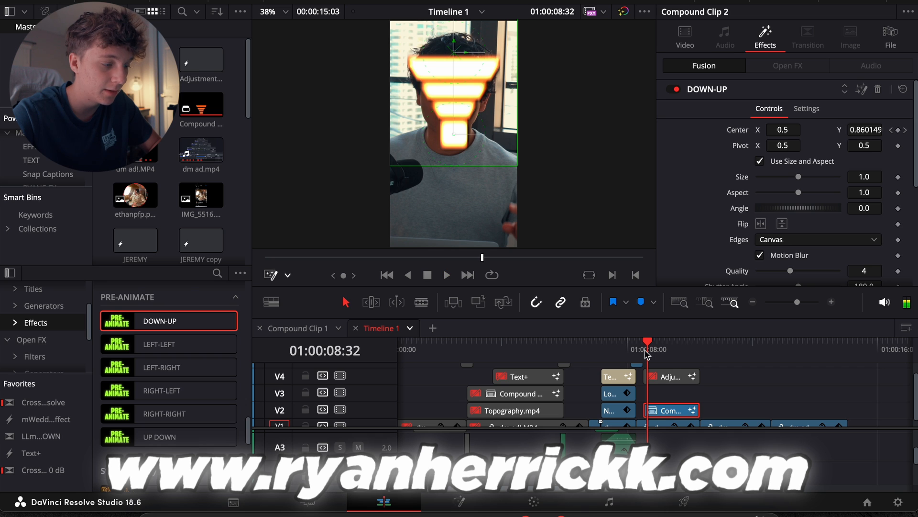
pyautogui.press('Right')
pyautogui.press('Right')
pyautogui.press('Right')
pyautogui.press('Right')
pyautogui.press('Right')
pyautogui.press('Right')
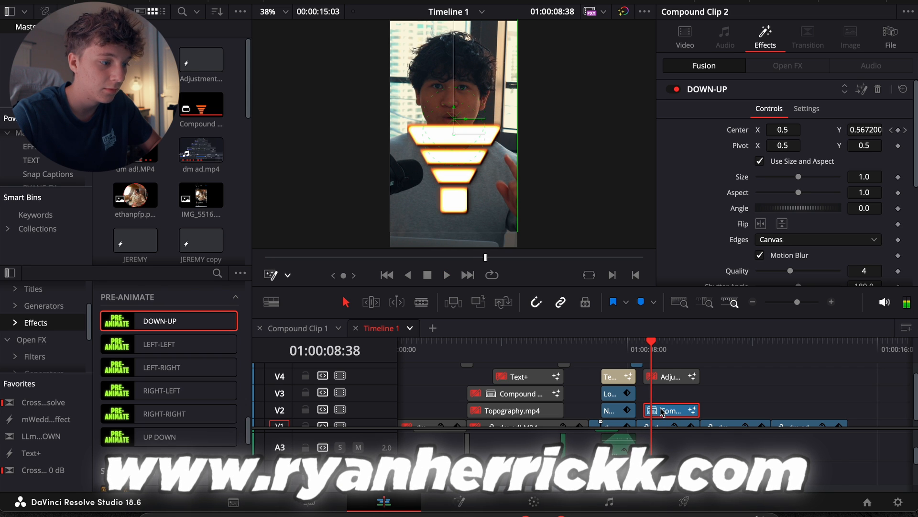
pyautogui.click(878, 89)
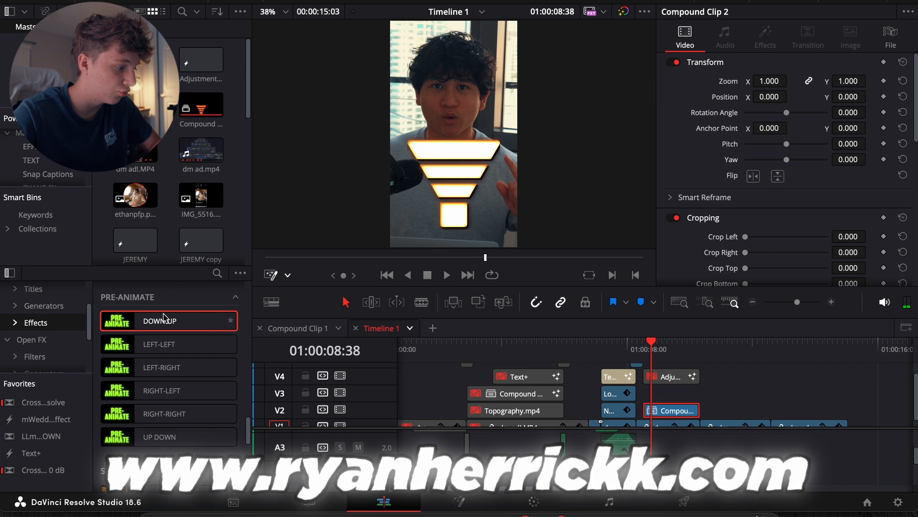
# Apply the RIGHT-LEFT pre-animate effect to the funnel compound clip on V2 and re-enable the adjustment clip above it
pyautogui.moveTo(147, 394); pyautogui.dragTo(675, 414)
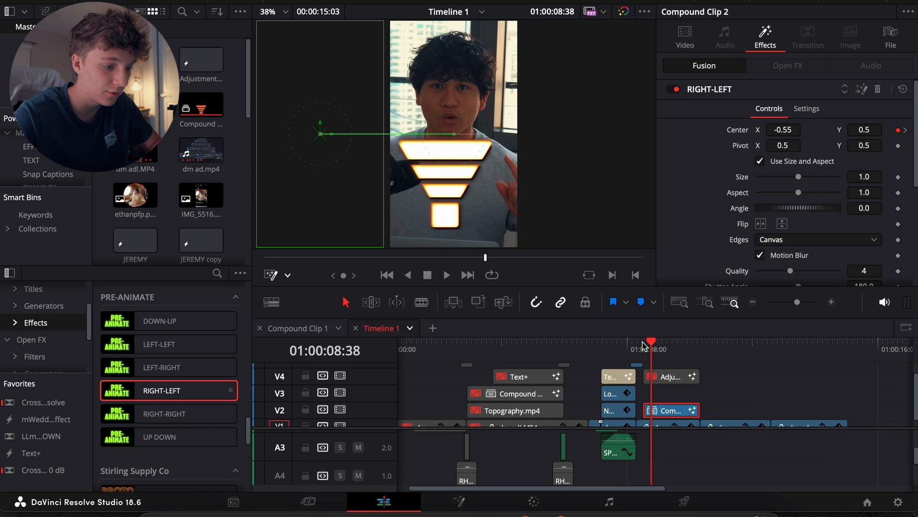
pyautogui.click(642, 345)
pyautogui.press('space')
pyautogui.press('space')
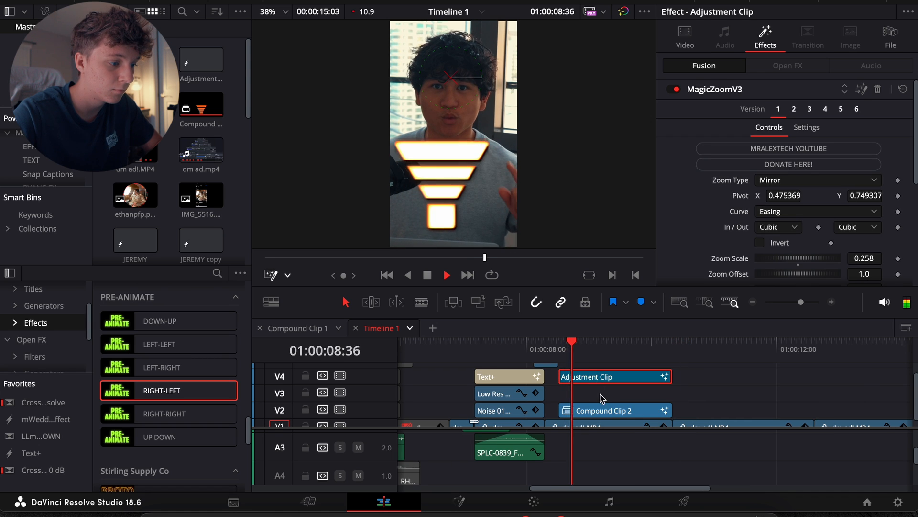
# Play back the funnel graphic's slide-in together with the MagicZoomV3 adjustment clip
pyautogui.press('space')
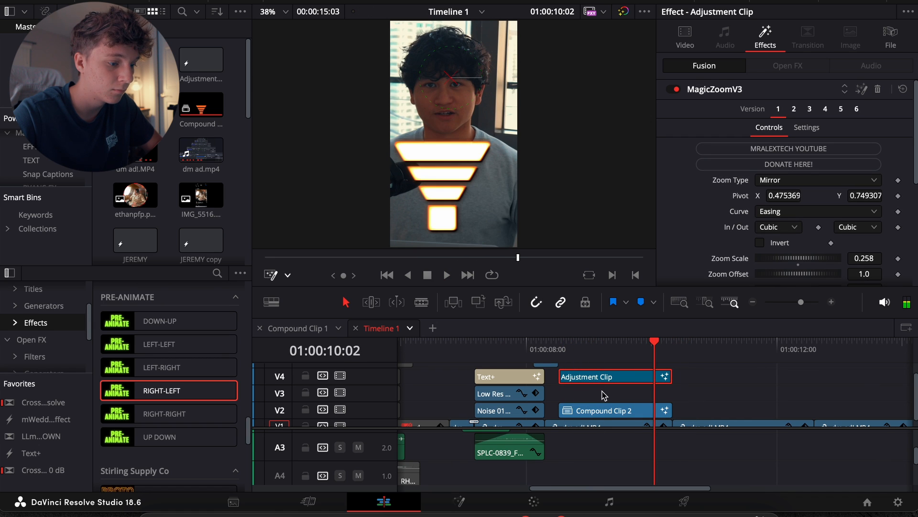
pyautogui.click(588, 348)
pyautogui.press('space')
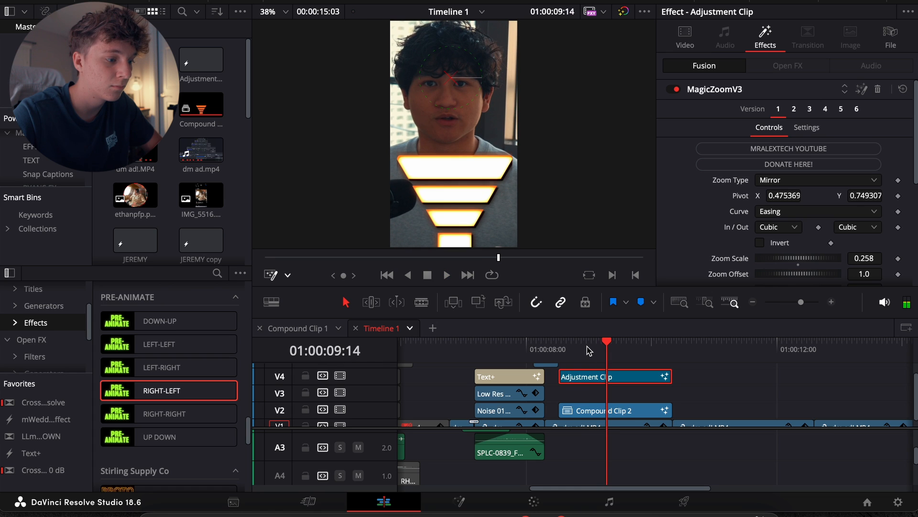
pyautogui.press('space')
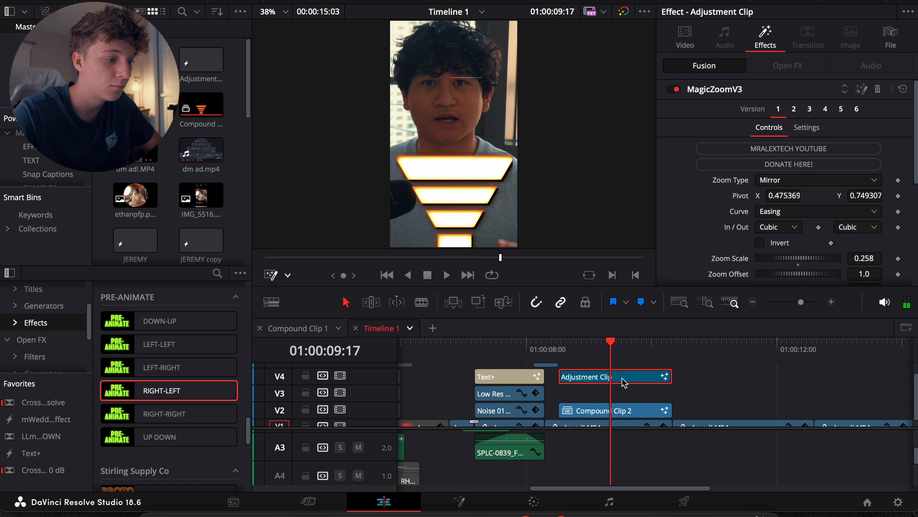
pyautogui.press('space')
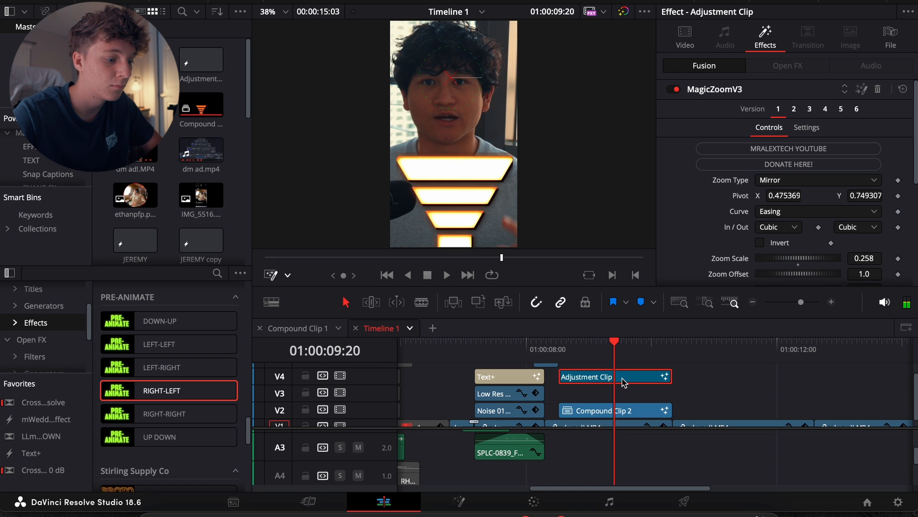
# Select the 5X section's stacked clips on V1 to V4, including the short talking shot before them, and disable them
pyautogui.click(739, 302)
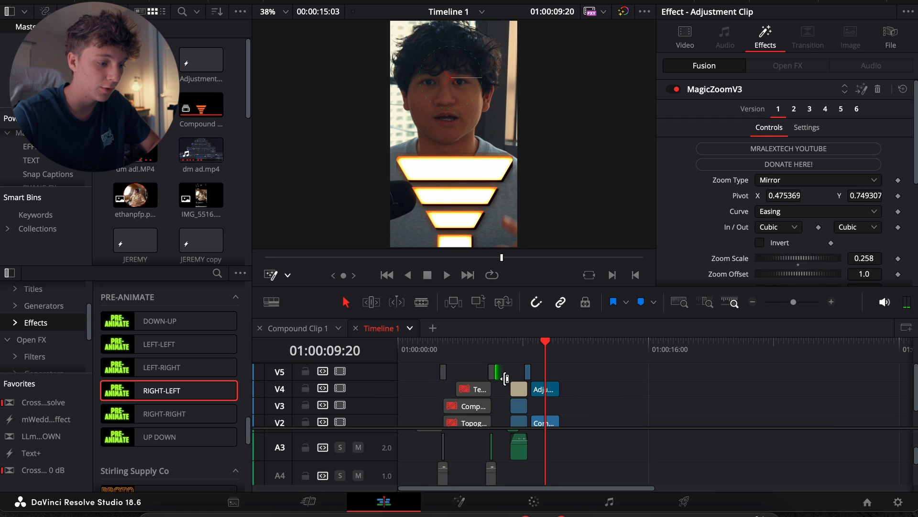
pyautogui.scroll(-2, 515, 400)
pyautogui.click(516, 405)
pyautogui.click(516, 420)
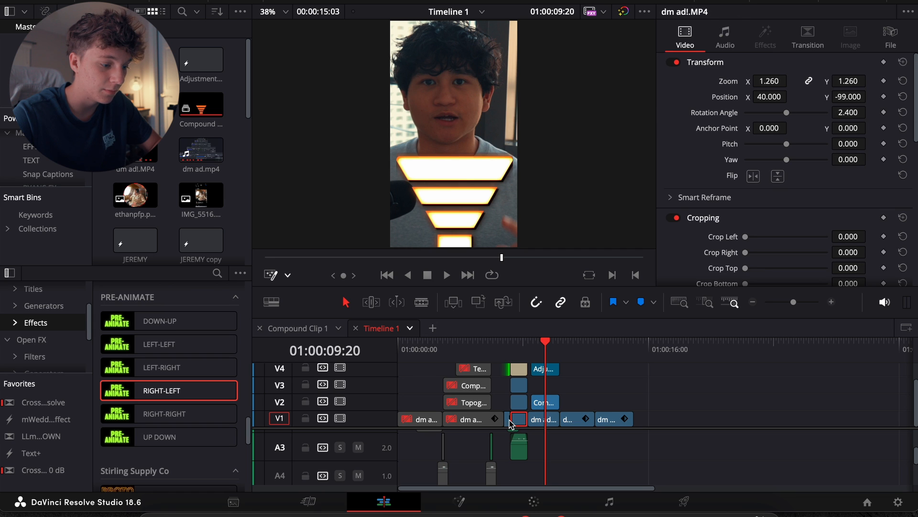
pyautogui.click(509, 405)
pyautogui.click(516, 417)
pyautogui.click(507, 417)
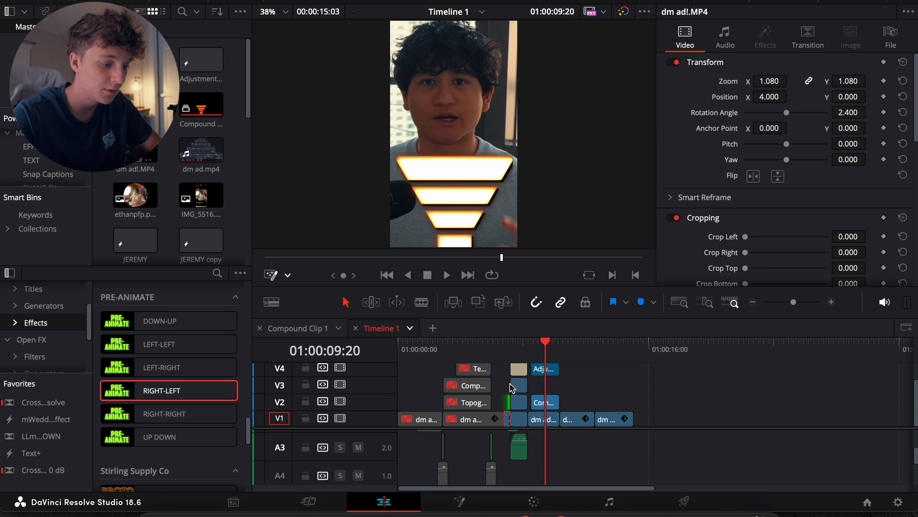
pyautogui.click(522, 419)
pyautogui.click(520, 370)
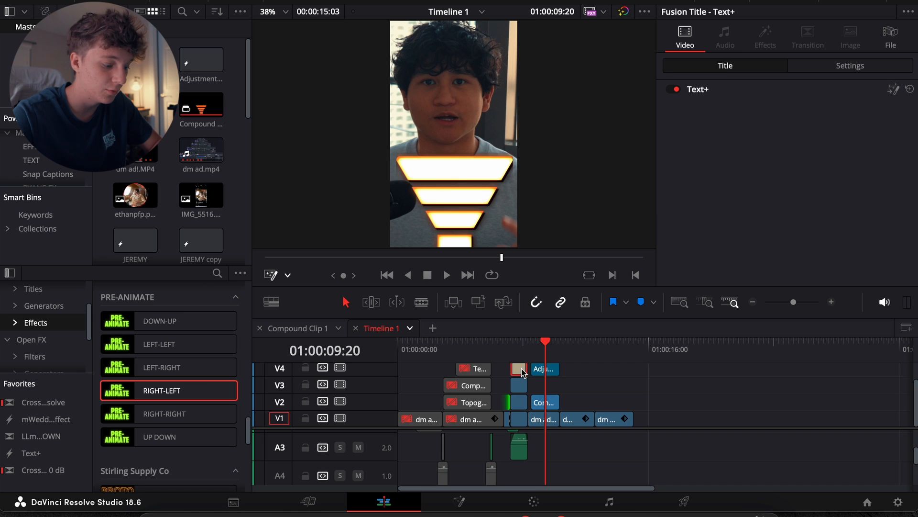
pyautogui.click(520, 419)
pyautogui.click(520, 370)
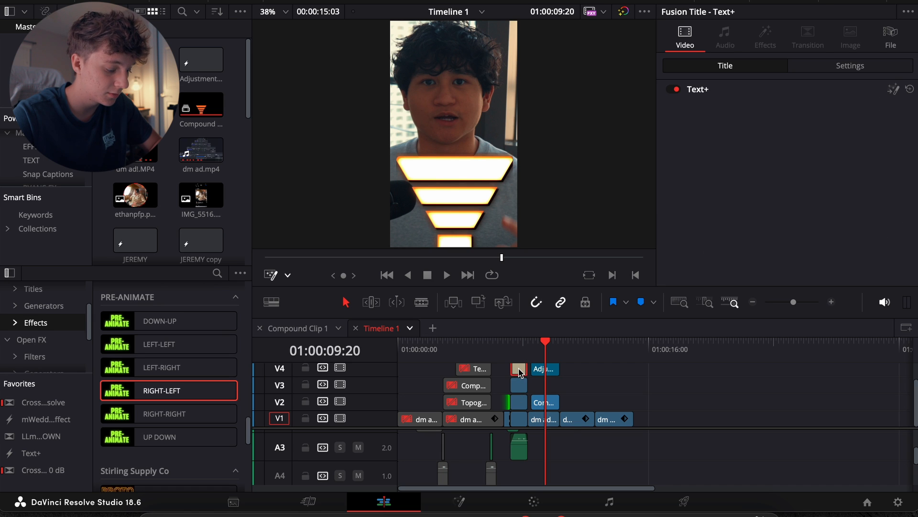
pyautogui.click(520, 420)
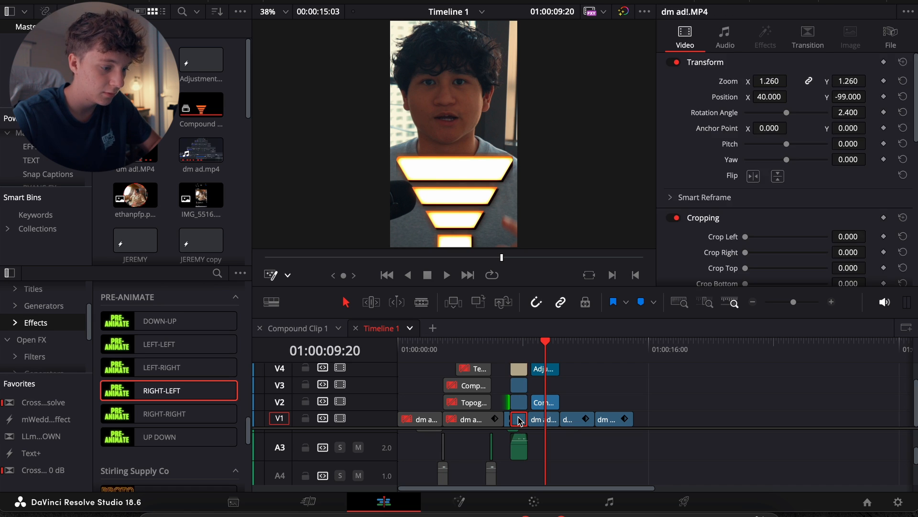
pyautogui.click(519, 401)
pyautogui.click(519, 385)
pyautogui.click(520, 369)
pyautogui.click(508, 420)
# Play back the funnel shot from just before its start and select the adjustment clip on V4
pyautogui.scroll(2, 524, 436)
pyautogui.click(527, 344)
pyautogui.press('space')
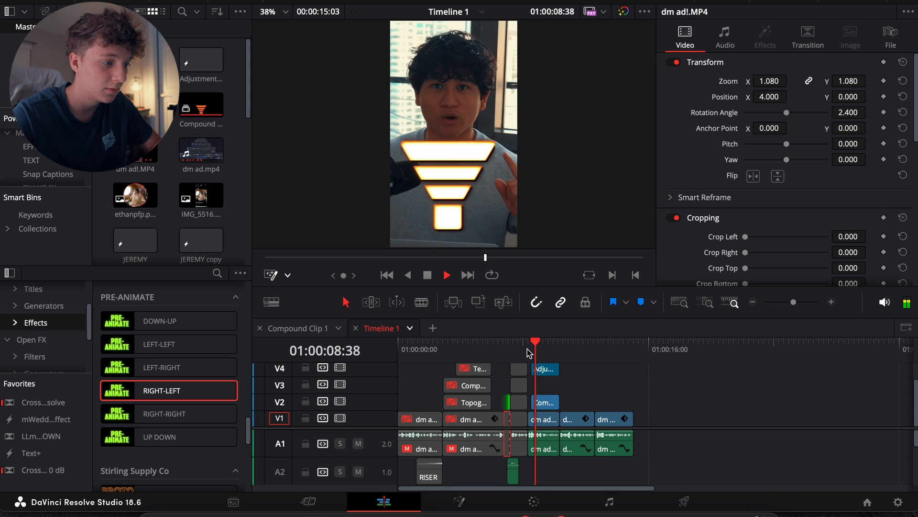
pyautogui.press('space')
pyautogui.click(546, 372)
pyautogui.press('space')
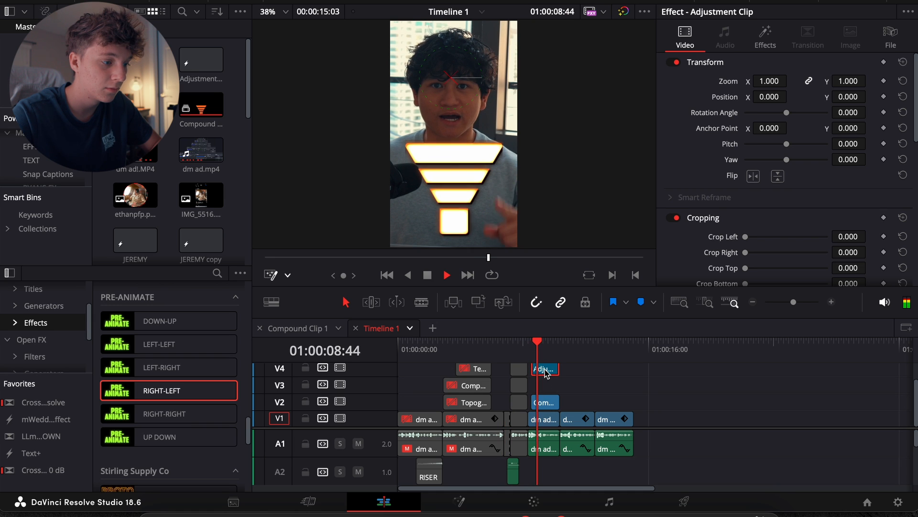
# Move the V4 adjustment clip further along the timeline and play back the short client interview excerpt on V2 near 01:01:37:30
pyautogui.moveTo(667, 374); pyautogui.dragTo(691, 372)
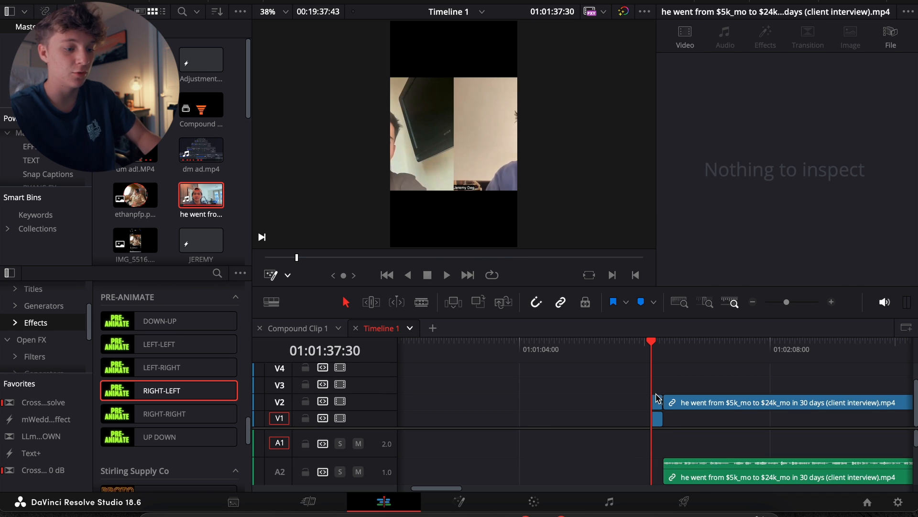
pyautogui.click(658, 402)
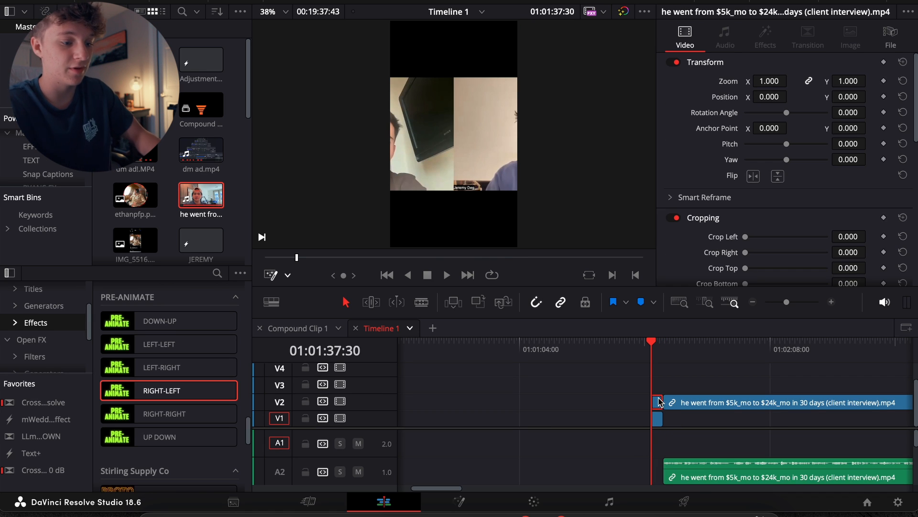
pyautogui.press('space')
pyautogui.press('space')
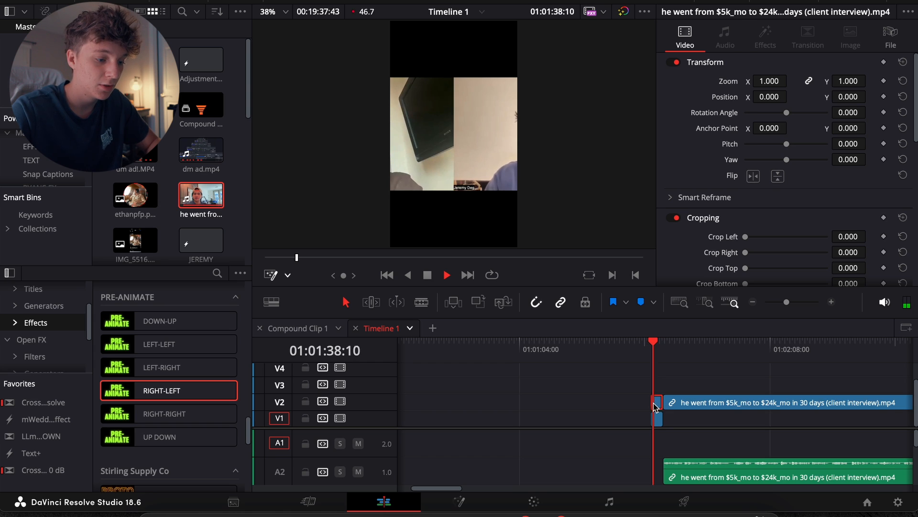
pyautogui.press('space')
# Position the V2 interview excerpt at X 218, Y 459 to frame one speaker in the upper half
pyautogui.moveTo(770, 96); pyautogui.dragTo(792, 95)
pyautogui.moveTo(792, 96); pyautogui.dragTo(764, 101)
pyautogui.moveTo(845, 96); pyautogui.dragTo(870, 96)
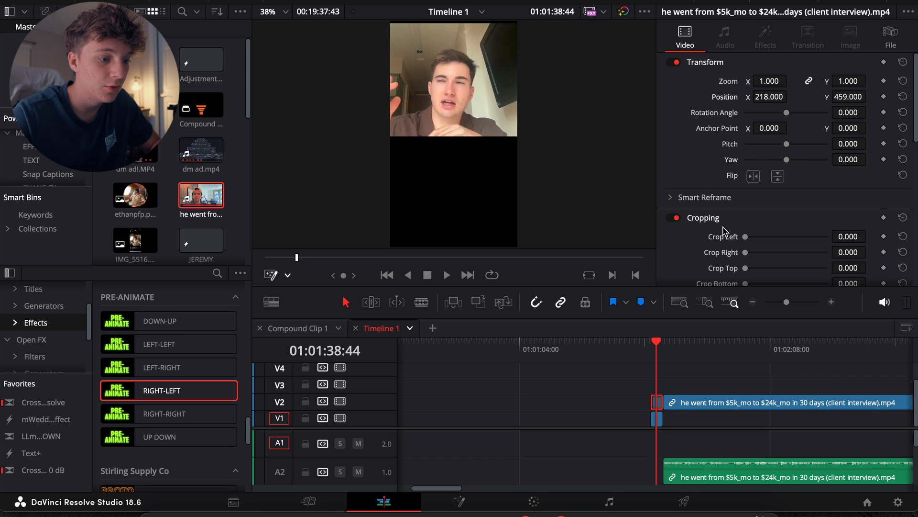
# Crop the V2 interview excerpt by 293.1 at the top and 483.7 at the bottom, and scale it to 1.12
pyautogui.moveTo(746, 270); pyautogui.dragTo(767, 286)
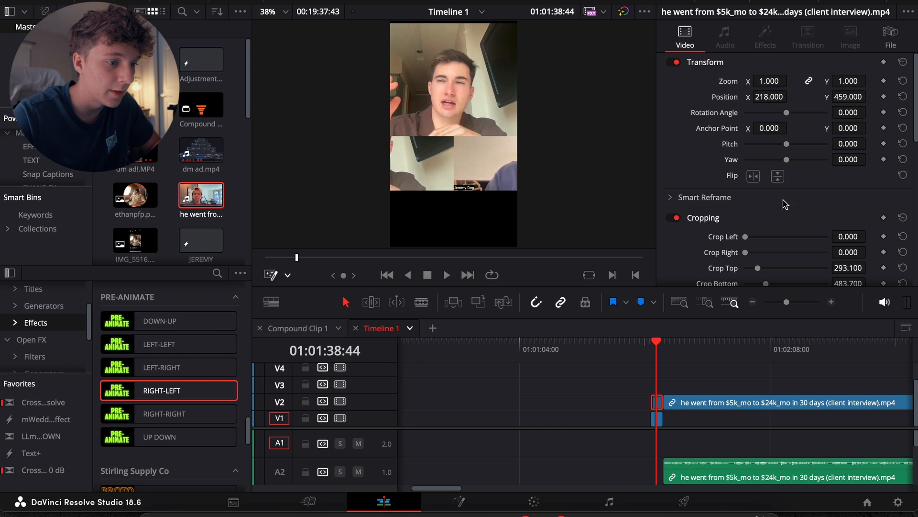
pyautogui.moveTo(772, 81); pyautogui.dragTo(853, 102)
# Position the V1 interview excerpt at X -260, Y -567 to frame the other speaker in the lower half
pyautogui.click(657, 420)
pyautogui.moveTo(849, 97); pyautogui.dragTo(856, 103)
pyautogui.moveTo(785, 94); pyautogui.dragTo(790, 94)
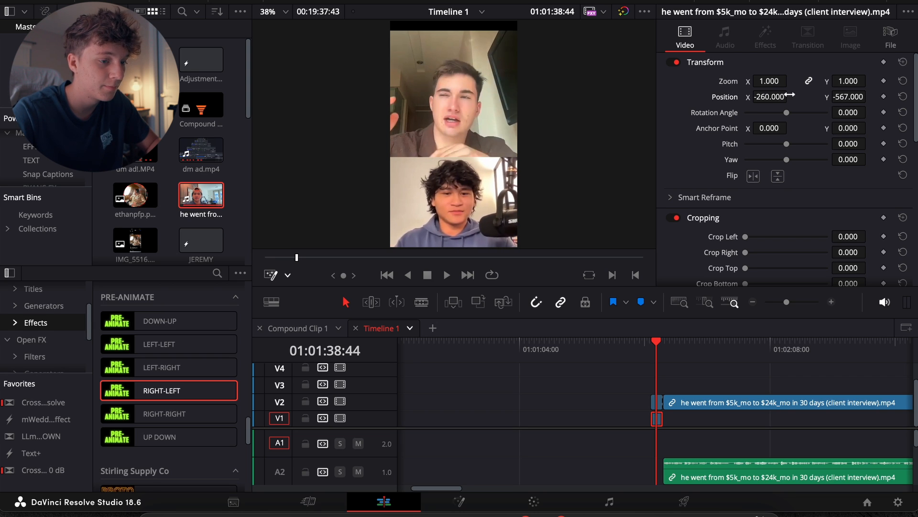
# Enlarge the V1 interview excerpt to fill the lower half and set the V2 excerpt's position to X 256, Y 524
pyautogui.moveTo(849, 97); pyautogui.dragTo(870, 96)
pyautogui.moveTo(787, 83); pyautogui.dragTo(845, 96)
pyautogui.click(664, 400)
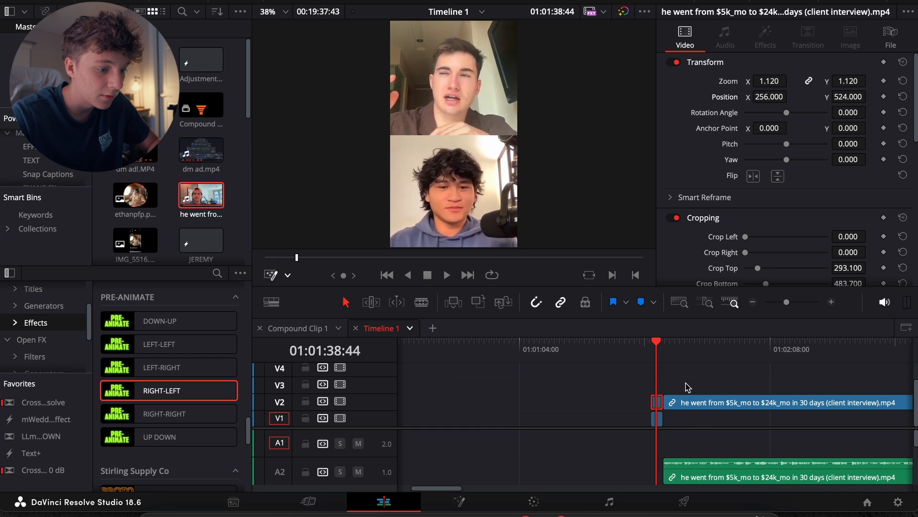
# Move both interview excerpts together onto V2 and V3 at the start of the talking shot after the 5X section
pyautogui.keyDown('super'); pyautogui.click(656, 417); pyautogui.keyUp('super')
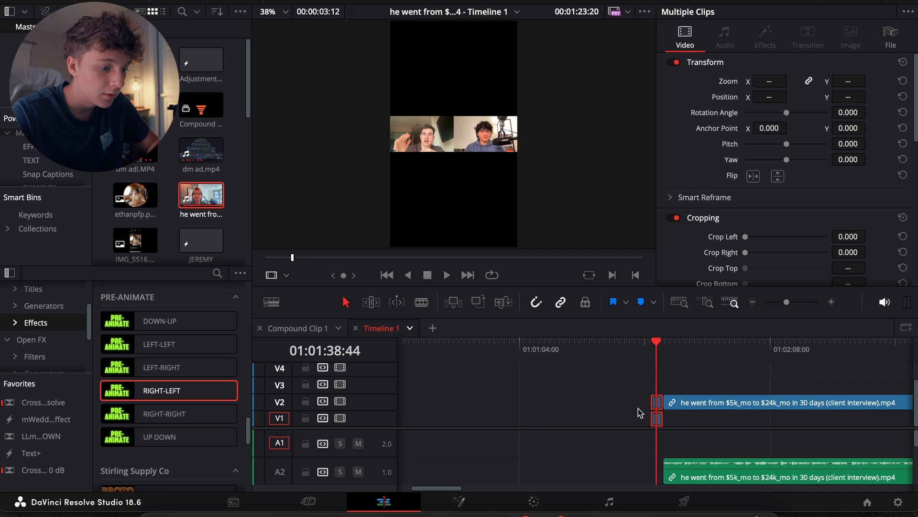
pyautogui.moveTo(663, 422); pyautogui.dragTo(481, 399)
pyautogui.click(430, 354)
pyautogui.click(830, 302)
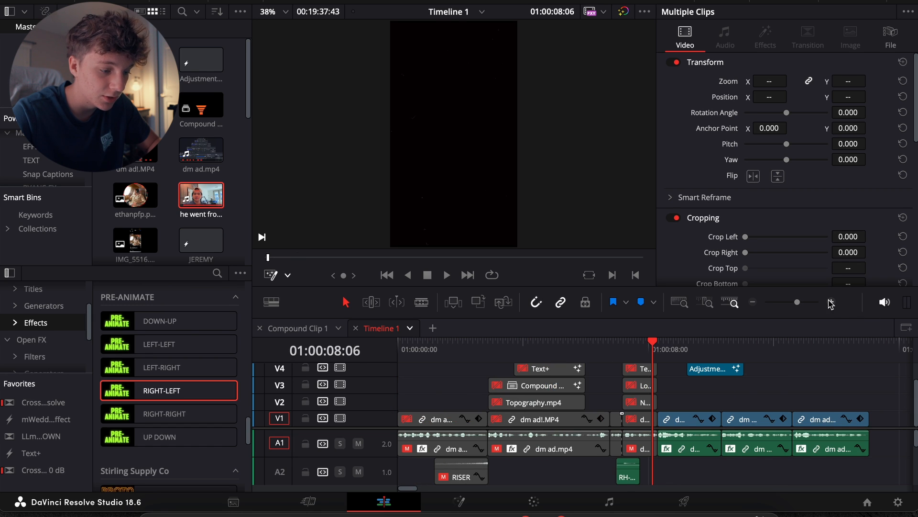
pyautogui.hscroll(3, 742, 390)
pyautogui.moveTo(901, 404); pyautogui.dragTo(546, 396)
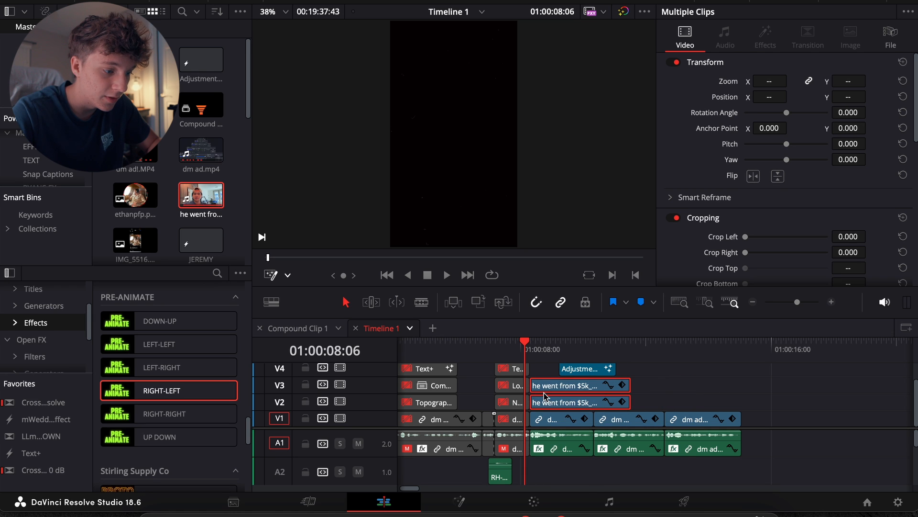
# Play back the split-screen interview over the talking shot, disabling the V4 adjustment clip
pyautogui.press('space')
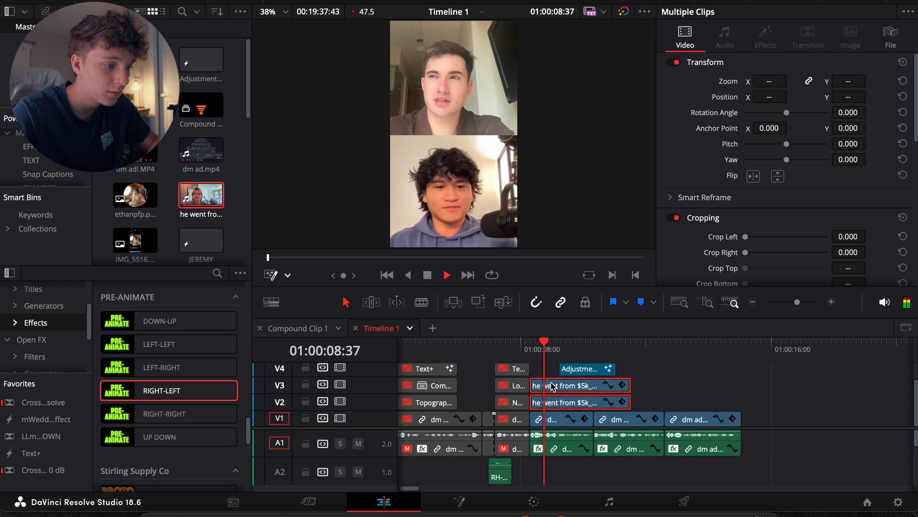
pyautogui.press('space')
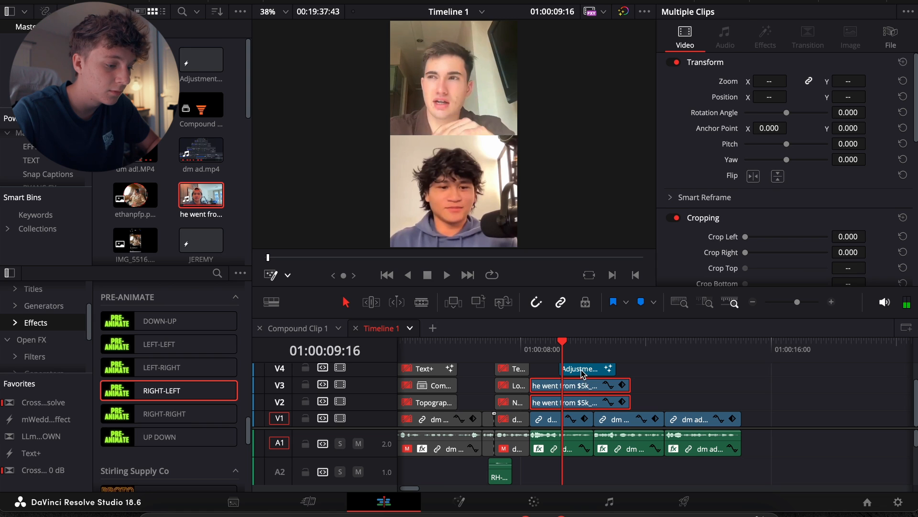
pyautogui.click(583, 373)
pyautogui.press('d')
pyautogui.click(537, 348)
pyautogui.press('space')
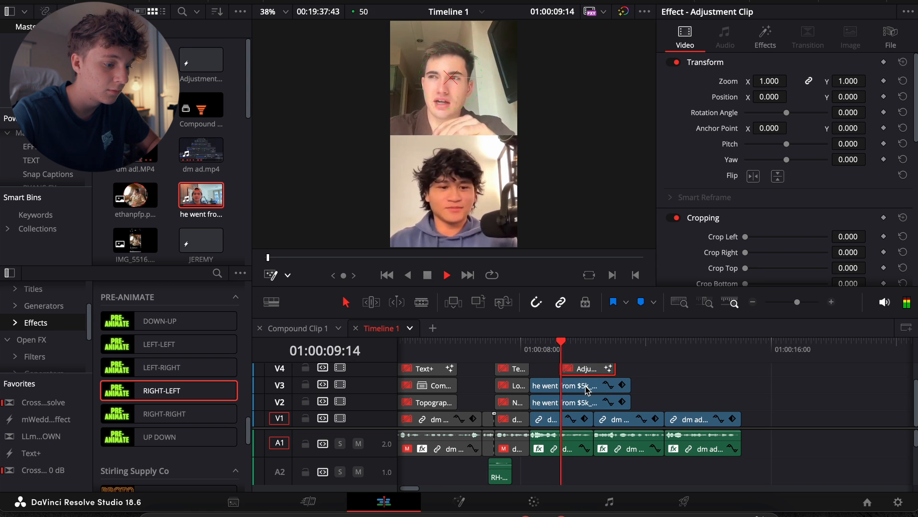
pyautogui.press('space')
# Split both interview clips on V2 and V3 at 01:00:09:34 and delete the parts after the cut
pyautogui.click(588, 393)
pyautogui.keyDown('super'); pyautogui.click(590, 404); pyautogui.keyUp('super')
pyautogui.press('super+b')
pyautogui.click(593, 402)
pyautogui.keyDown('super'); pyautogui.click(595, 389); pyautogui.keyUp('super')
pyautogui.press('BackSpace')
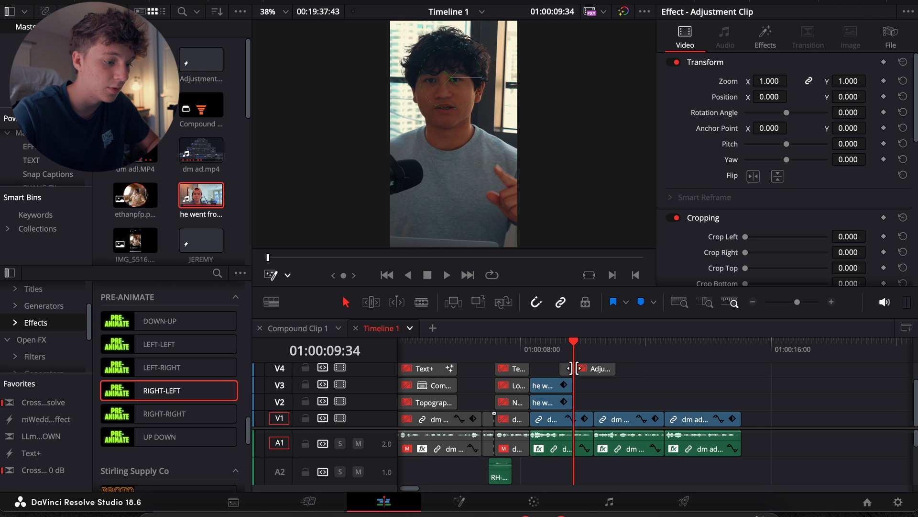
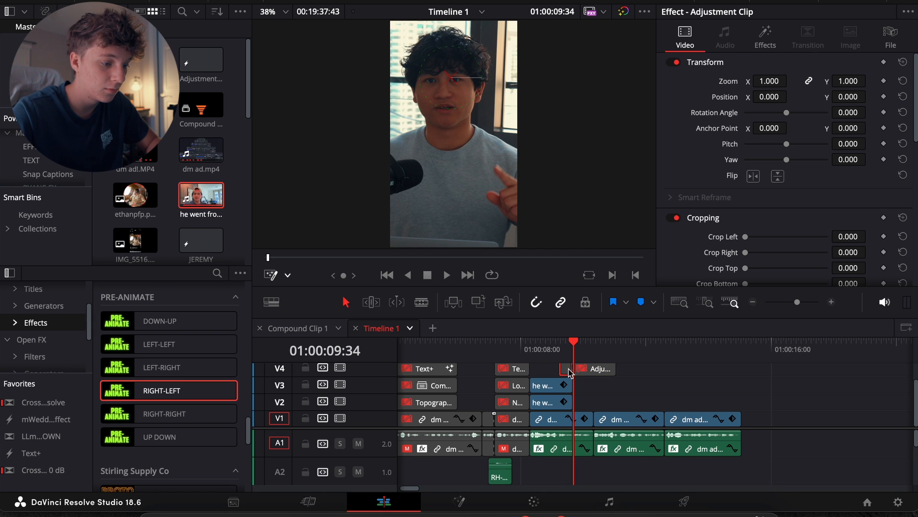
# Remove the adjustment clip's part before 01:00:09:34, re-enable the remainder and extend its start slightly over the interview clips' end
pyautogui.click(830, 302)
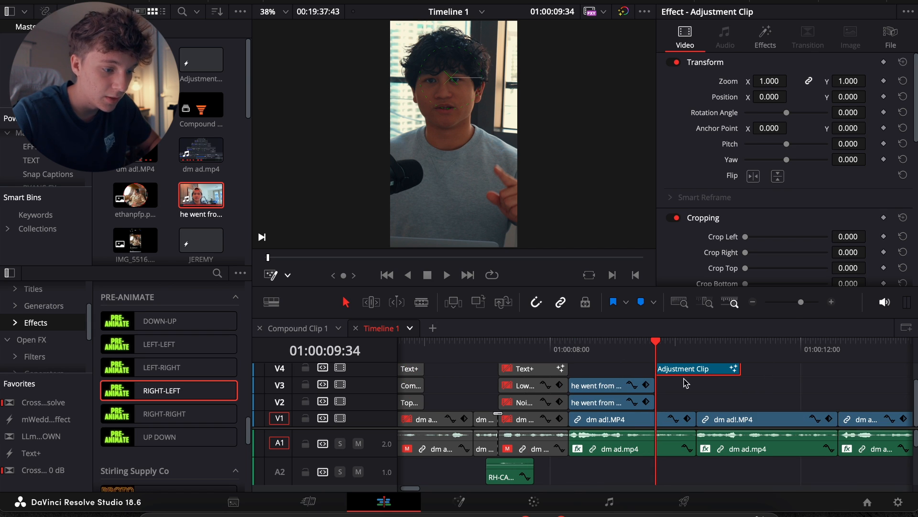
pyautogui.moveTo(647, 365); pyautogui.dragTo(648, 369)
# Copy the earlier transition's sound effects to the transition that opens the interview, at 01:00:08:06
pyautogui.click(557, 345)
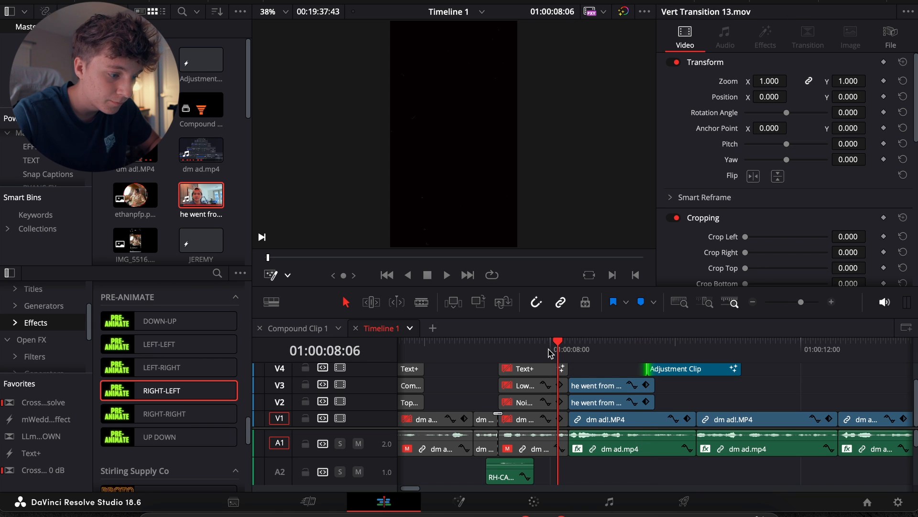
pyautogui.scroll(1, 569, 385)
pyautogui.scroll(-1, 593, 393)
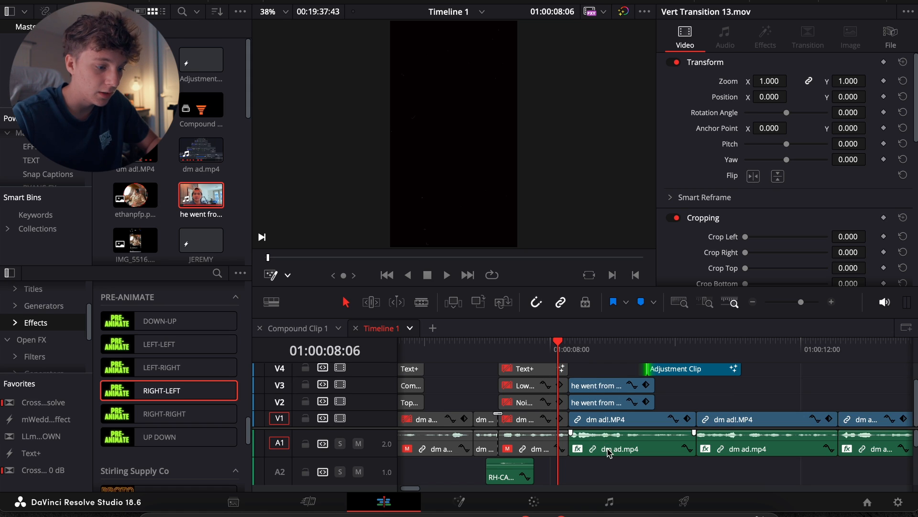
pyautogui.scroll(-2, 609, 452)
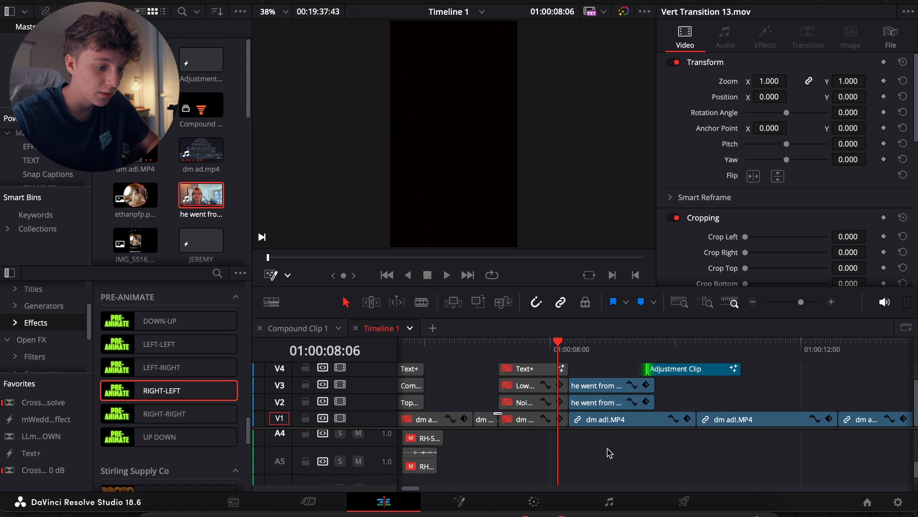
pyautogui.click(754, 302)
pyautogui.scroll(-2, 584, 474)
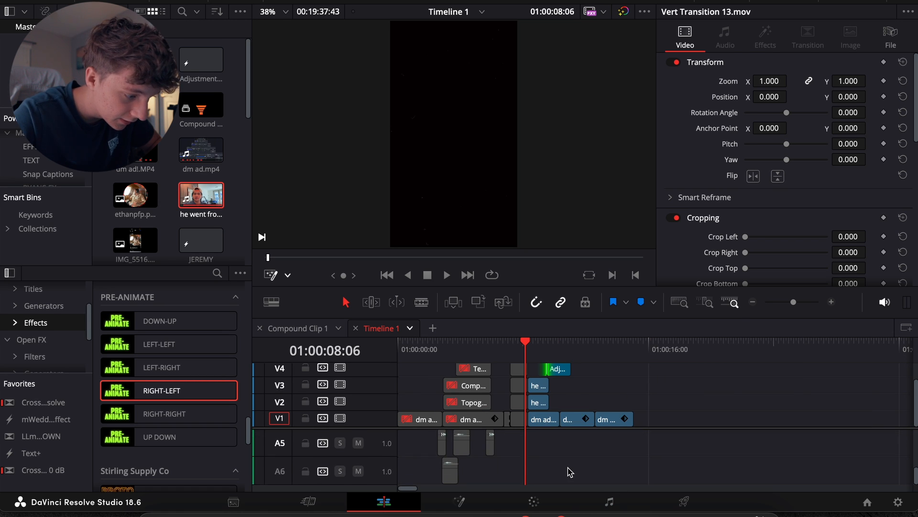
pyautogui.scroll(-2, 526, 468)
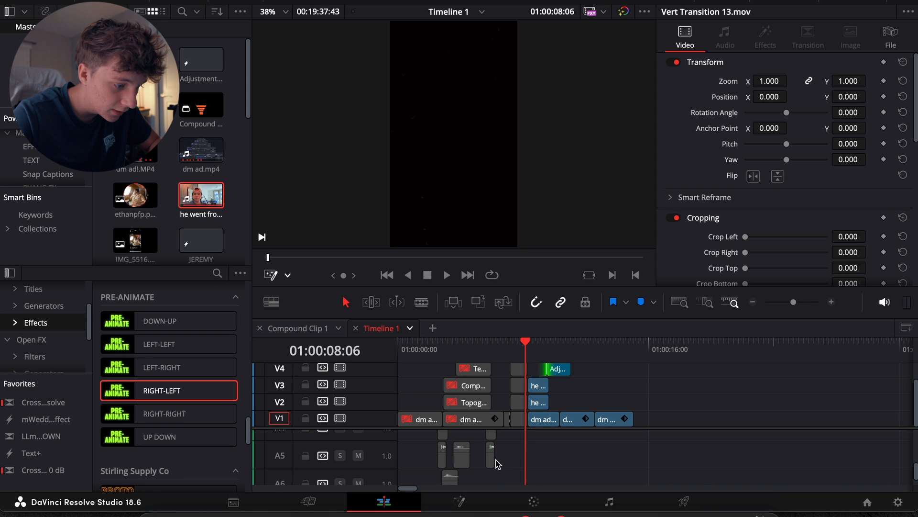
pyautogui.scroll(1, 433, 452)
pyautogui.moveTo(443, 442); pyautogui.dragTo(531, 476)
# Shift the copied sound effects slightly earlier to line up with the interview's opening transition
pyautogui.click(831, 302)
pyautogui.click(831, 302)
pyautogui.scroll(3, 695, 460)
pyautogui.scroll(-3, 695, 460)
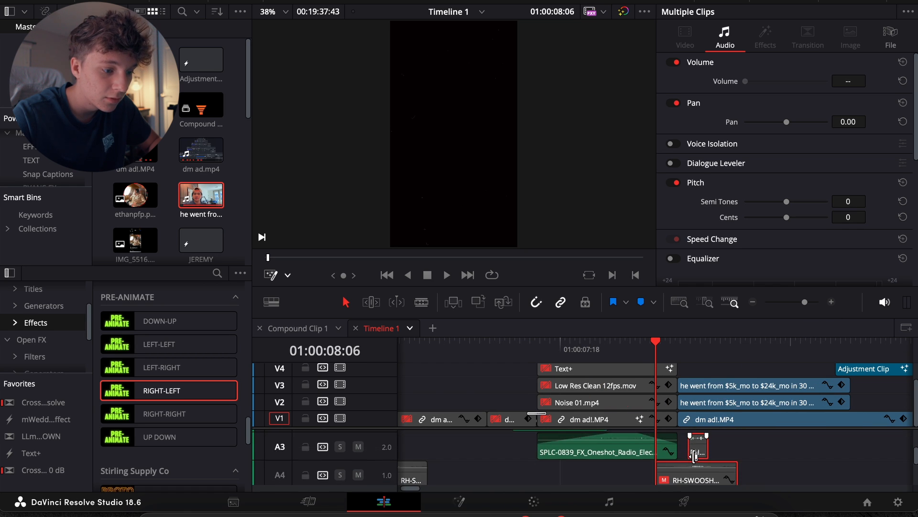
pyautogui.moveTo(703, 458)
pyautogui.mouseDown()
pyautogui.moveTo(677, 456)
pyautogui.moveTo(689, 456)
pyautogui.mouseUp()
pyautogui.click(759, 438)
# Play back the interview's opening transition with the copied sound effects
pyautogui.press('space')
pyautogui.press('space')
pyautogui.scroll(1, 760, 400)
pyautogui.scroll(-1, 761, 400)
pyautogui.press('space')
pyautogui.press('space')
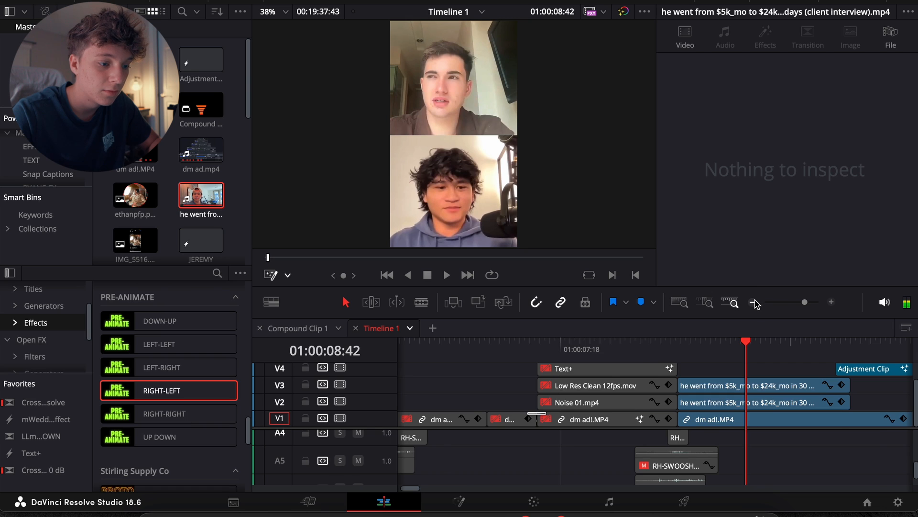
# Copy the Noise 01.mp4 overlay from the 5X section onto V6 above the start of the interview
pyautogui.click(754, 302)
pyautogui.moveTo(635, 348); pyautogui.dragTo(639, 350)
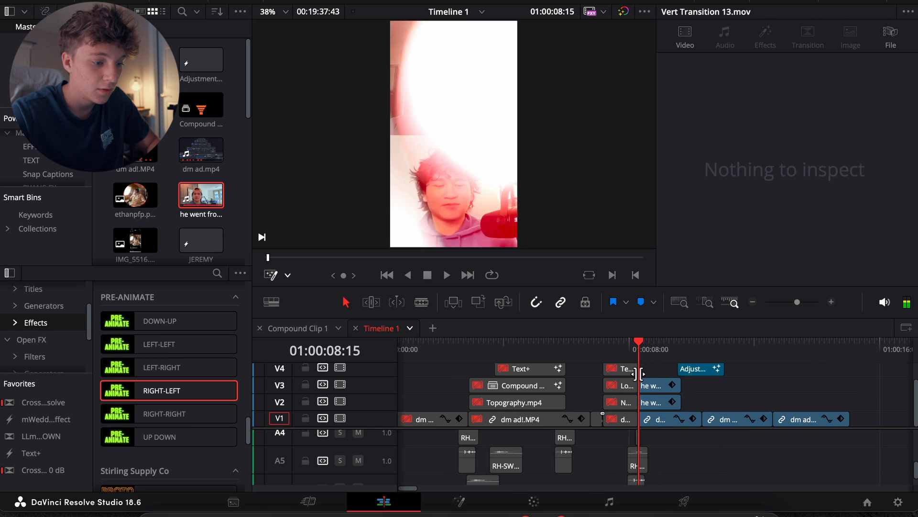
pyautogui.click(623, 406)
pyautogui.moveTo(621, 404); pyautogui.dragTo(667, 362)
pyautogui.click(832, 302)
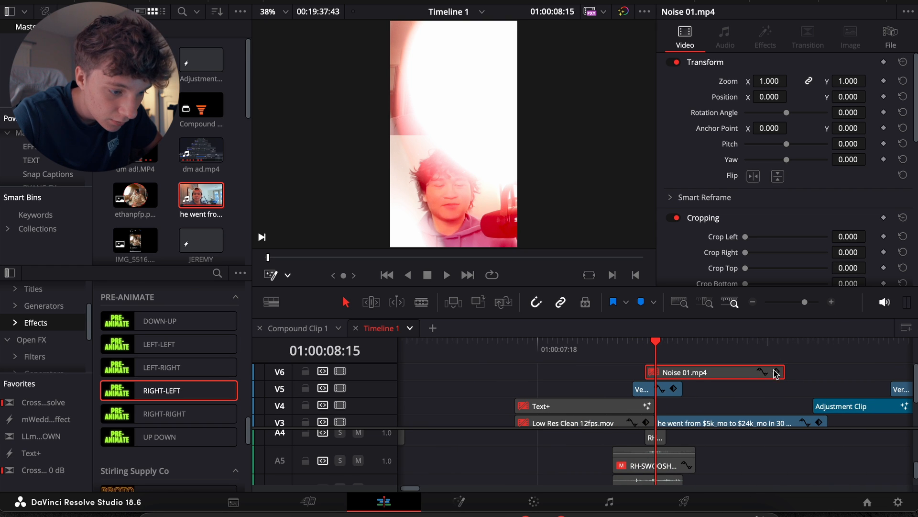
# Extend the Noise 01.mp4 copy on V6 to the interview's end, enable it and play back the section
pyautogui.moveTo(788, 371); pyautogui.dragTo(826, 371)
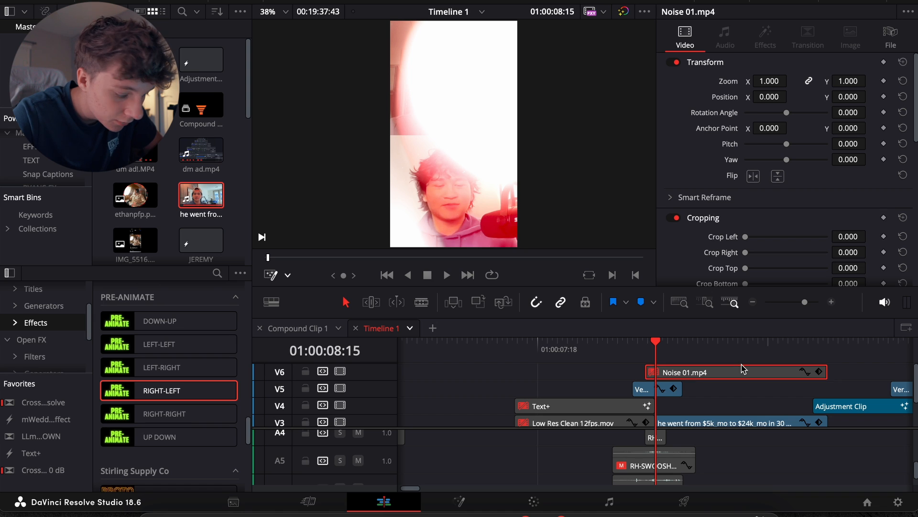
pyautogui.press('space')
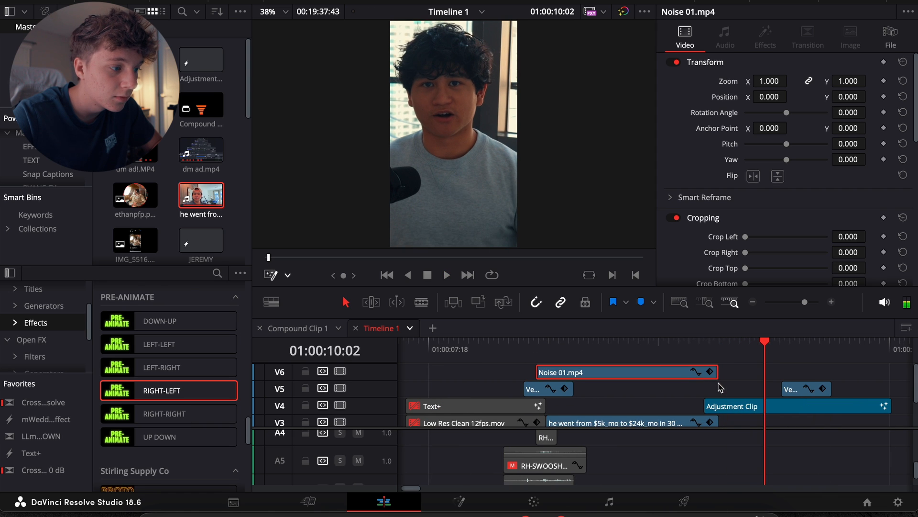
pyautogui.click(753, 303)
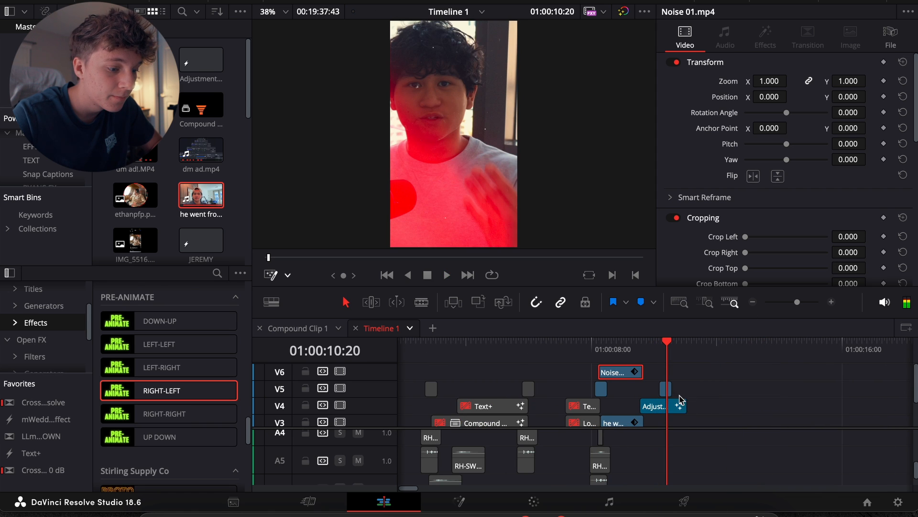
# Split the V4 adjustment clip just after the second Vert Transition 13.mov overlay and delete the part after the cut
pyautogui.click(830, 302)
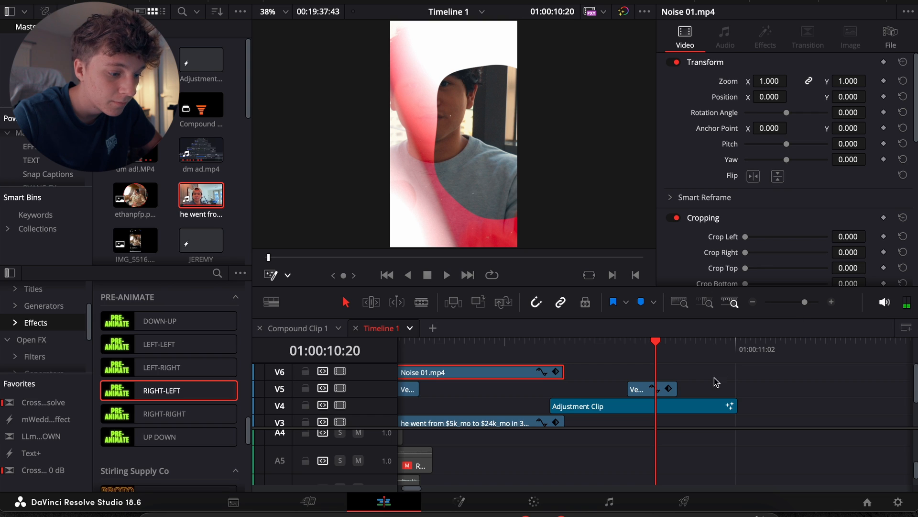
pyautogui.scroll(-2, 719, 382)
pyautogui.scroll(1, 673, 384)
pyautogui.click(671, 379)
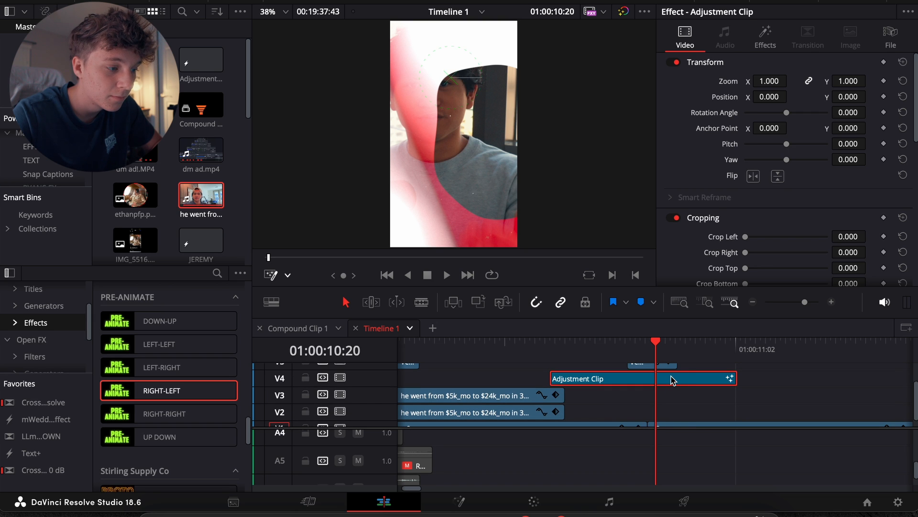
pyautogui.press('space')
pyautogui.press('Left')
pyautogui.press('Left')
pyautogui.press('Left')
pyautogui.press('Right')
pyautogui.press('Right')
pyautogui.press('Right')
pyautogui.press('super+b')
pyautogui.click(702, 381)
pyautogui.press('BackSpace')
# Copy the transition sound effects to the second Vert Transition 13.mov overlay at 01:00:10:17
pyautogui.moveTo(688, 352); pyautogui.dragTo(646, 355)
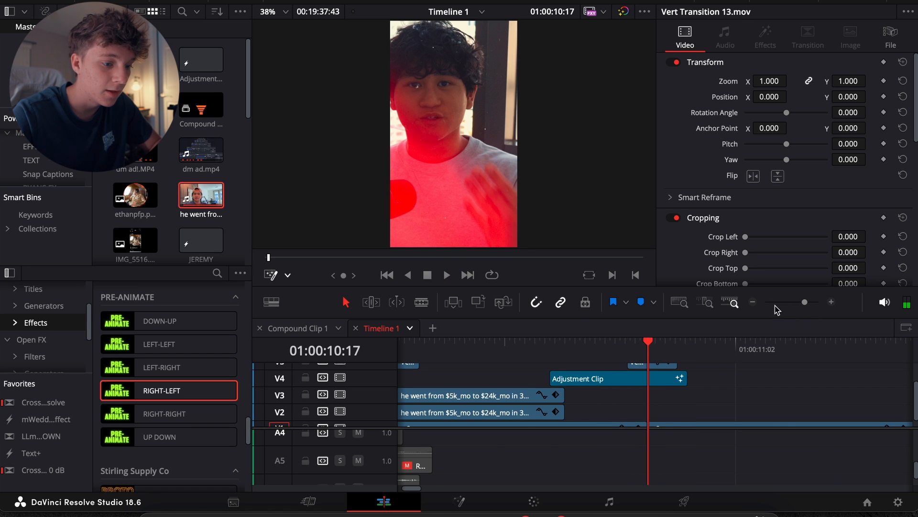
pyautogui.click(753, 302)
pyautogui.scroll(1, 622, 459)
pyautogui.moveTo(621, 484); pyautogui.dragTo(656, 478)
pyautogui.scroll(1, 588, 454)
pyautogui.scroll(-2, 609, 459)
pyautogui.scroll(2, 655, 474)
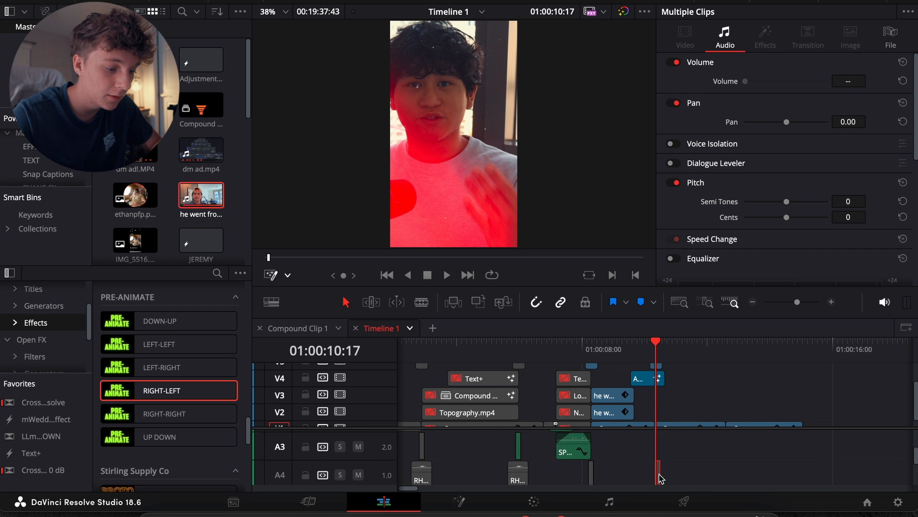
pyautogui.click(831, 302)
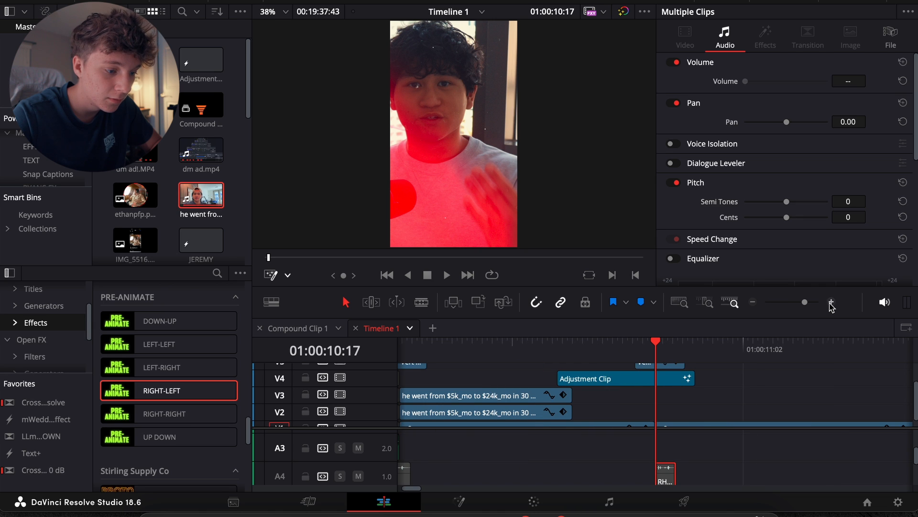
pyautogui.click(755, 303)
pyautogui.click(756, 302)
pyautogui.click(681, 412)
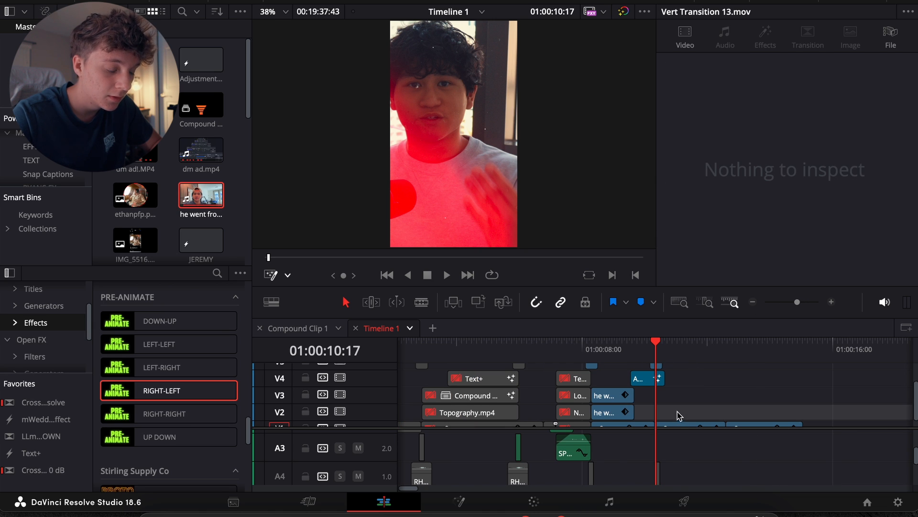
# Play back the second transition with its sound effects and switch to the funnel design in Canva
pyautogui.click(638, 352)
pyautogui.press('space')
pyautogui.press('space')
pyautogui.click(377, 510)
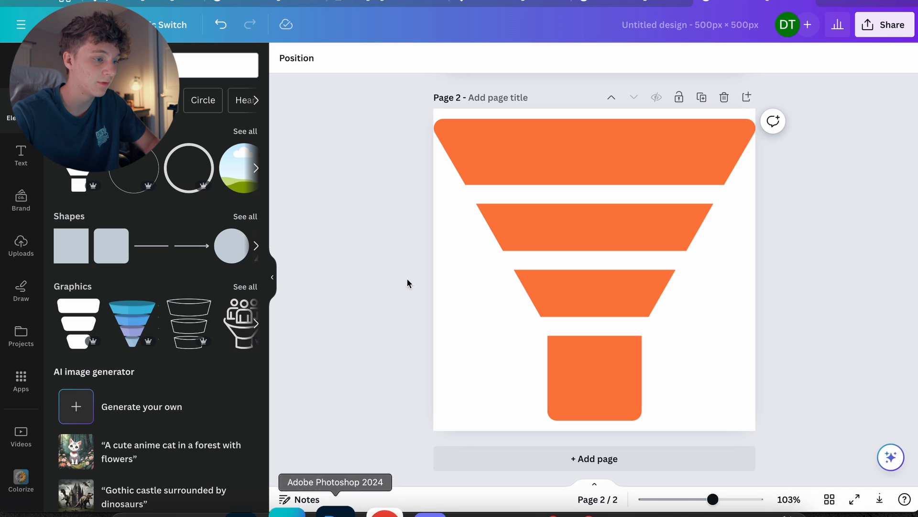
# Delete the orange funnel from page 2 and search the elements for "audience"
pyautogui.click(556, 231)
pyautogui.press('BackSpace')
pyautogui.click(157, 66)
pyautogui.write('audien')
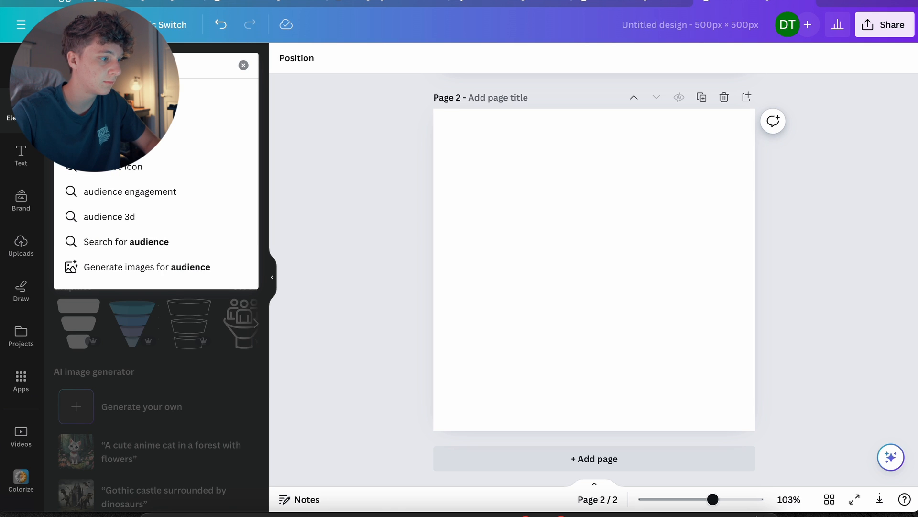
pyautogui.write('ce')
pyautogui.press('Return')
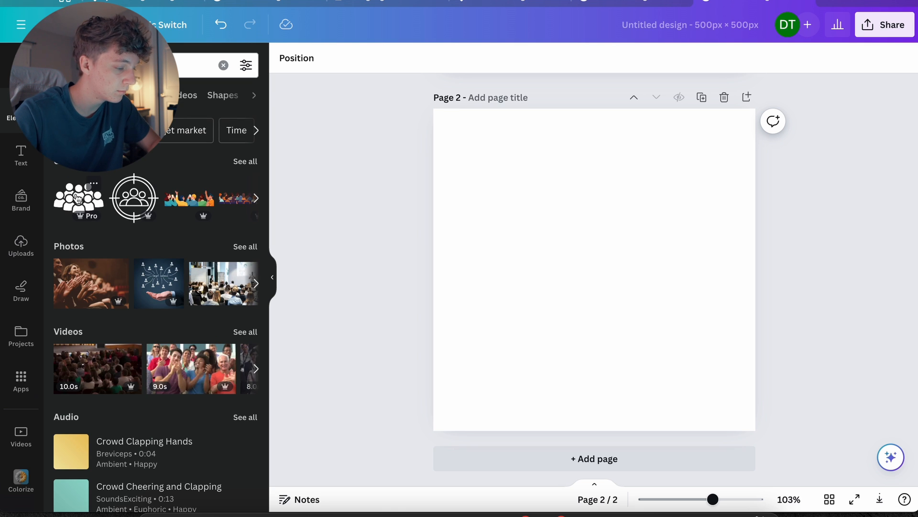
# Add the graphic of three standing figures on a target ring to page 2 and enlarge it to fill the page
pyautogui.hscroll(3, 149, 211)
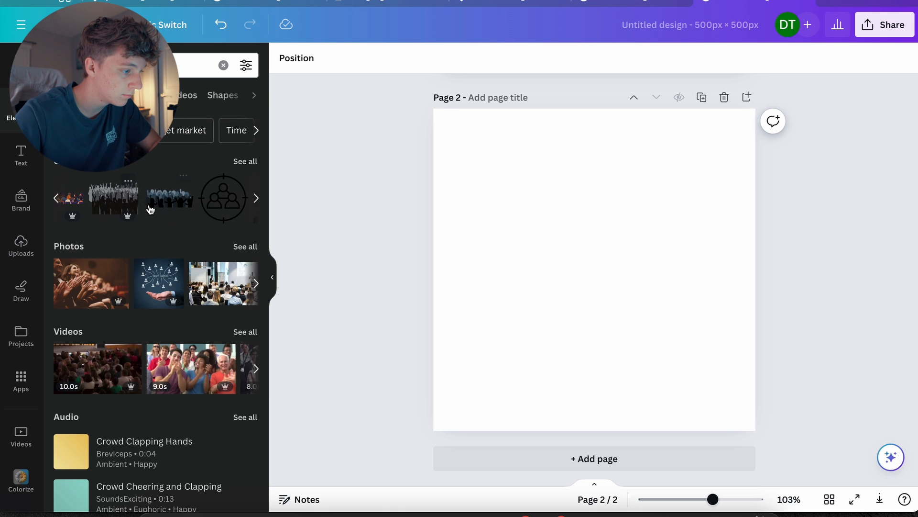
pyautogui.click(238, 163)
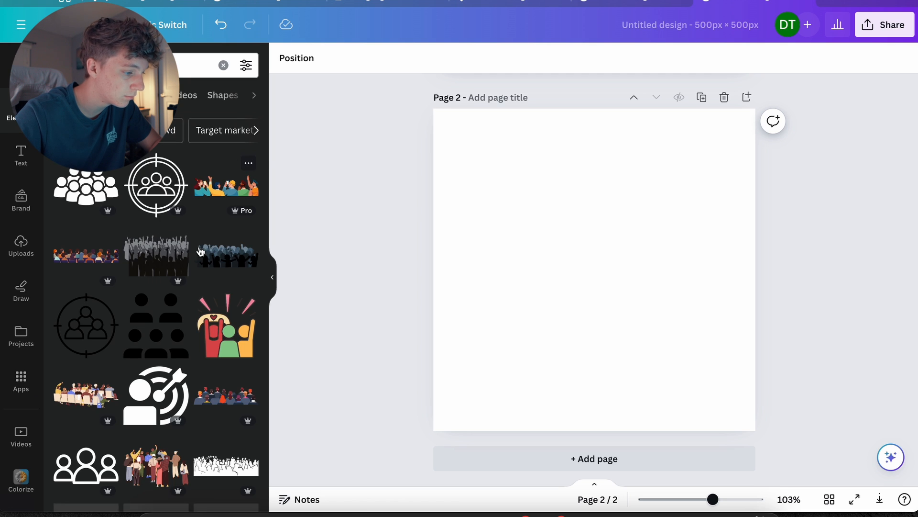
pyautogui.scroll(-3, 154, 372)
pyautogui.scroll(-6, 154, 373)
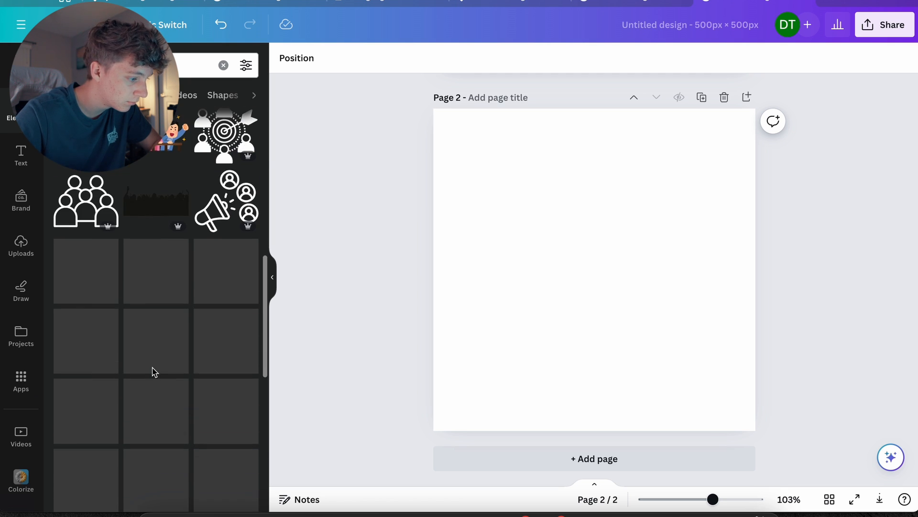
pyautogui.scroll(-5, 153, 372)
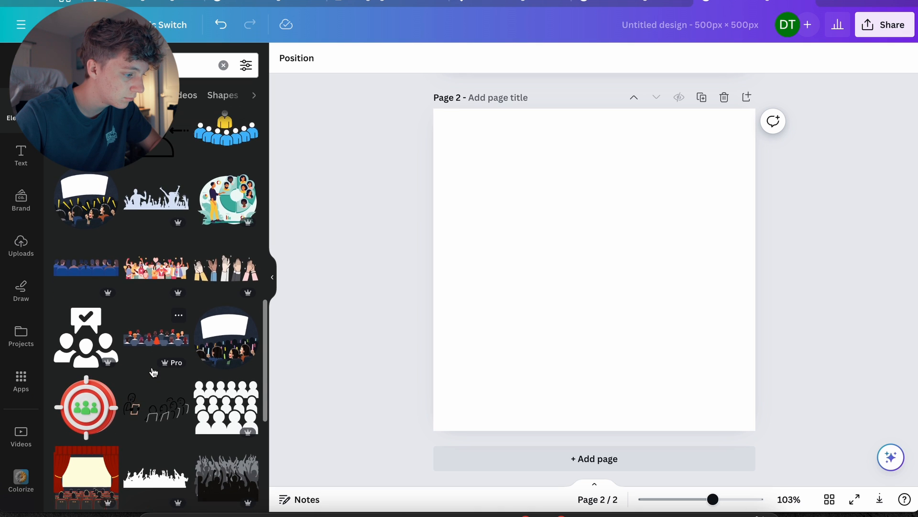
pyautogui.scroll(-1, 153, 372)
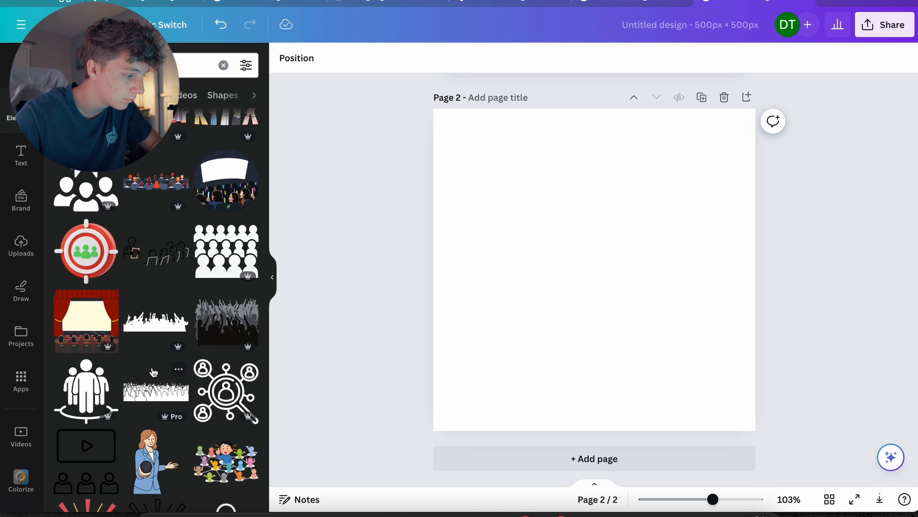
pyautogui.scroll(-1, 154, 372)
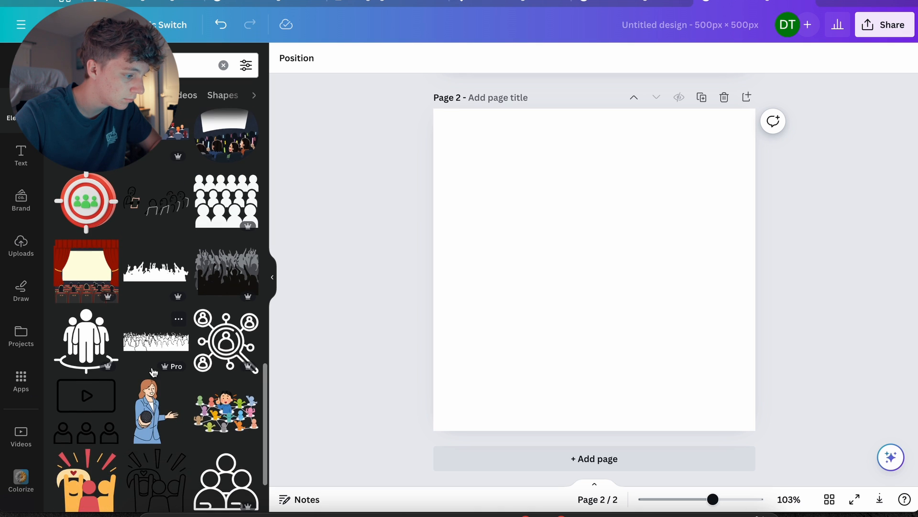
pyautogui.click(91, 347)
pyautogui.moveTo(528, 204); pyautogui.dragTo(422, 123)
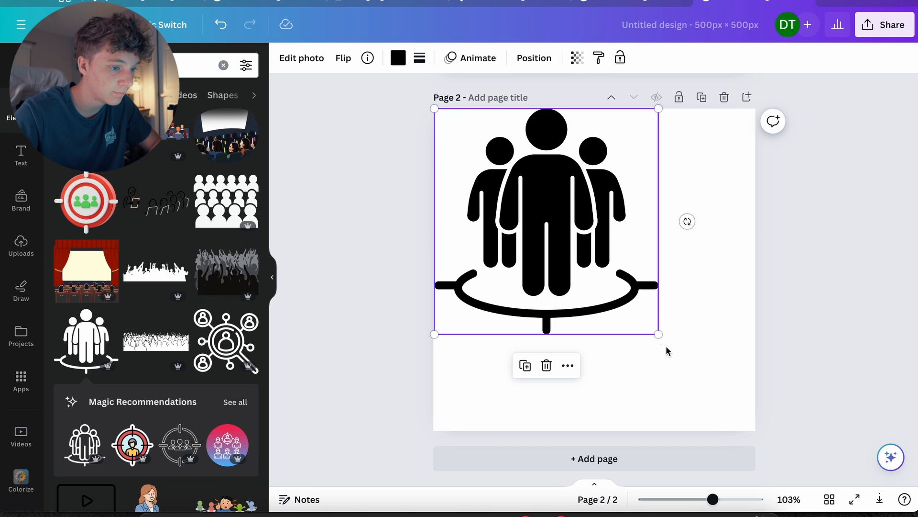
pyautogui.moveTo(658, 338); pyautogui.dragTo(756, 432)
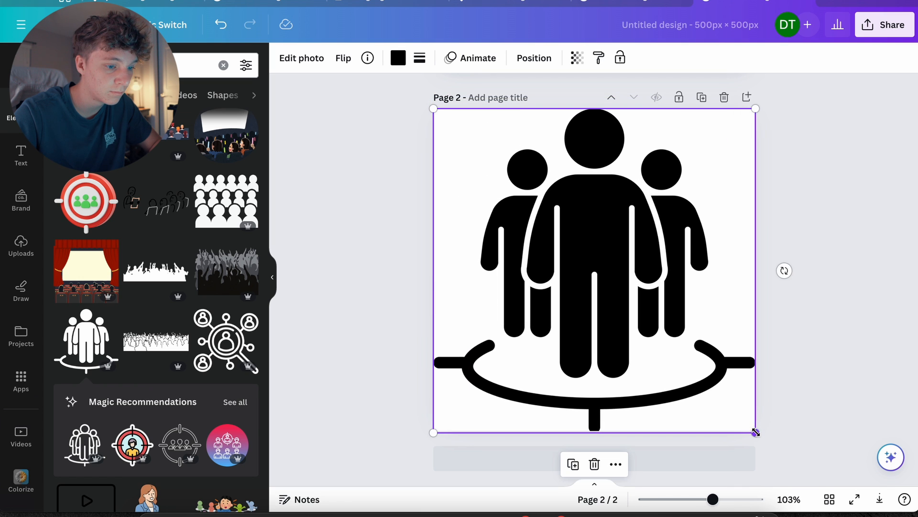
# Recolor the three-figure audience graphic from black to the funnel's orange
pyautogui.click(399, 60)
pyautogui.click(68, 283)
pyautogui.click(359, 160)
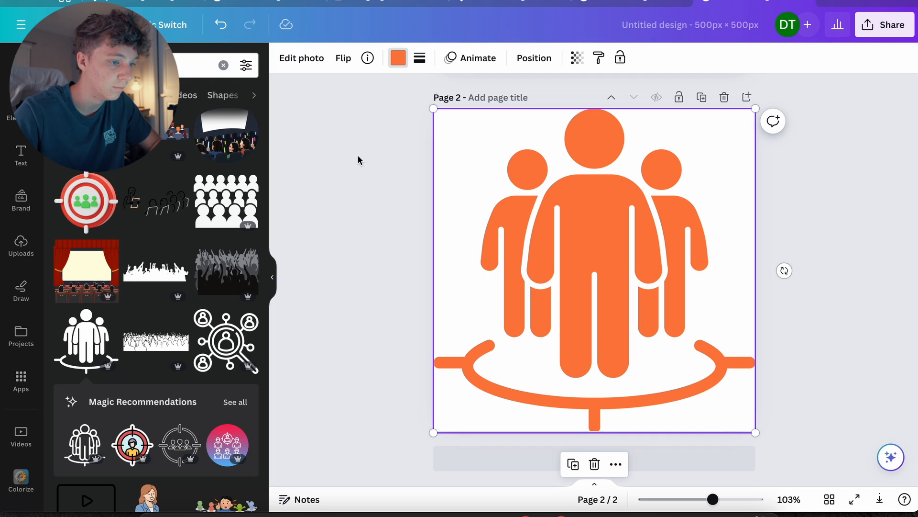
# Download all pages as PNG with a transparent background and save the zip file as asd in Downloads
pyautogui.click(885, 25)
pyautogui.click(739, 340)
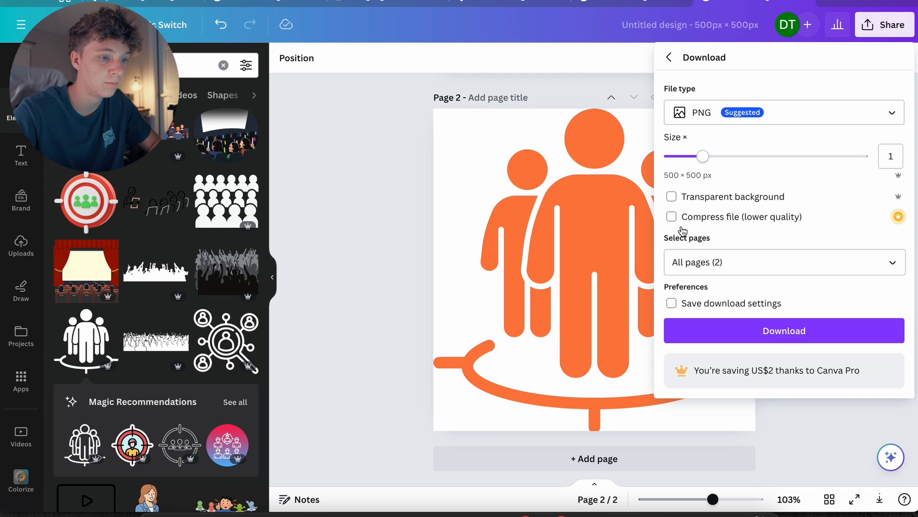
pyautogui.click(671, 197)
pyautogui.click(755, 332)
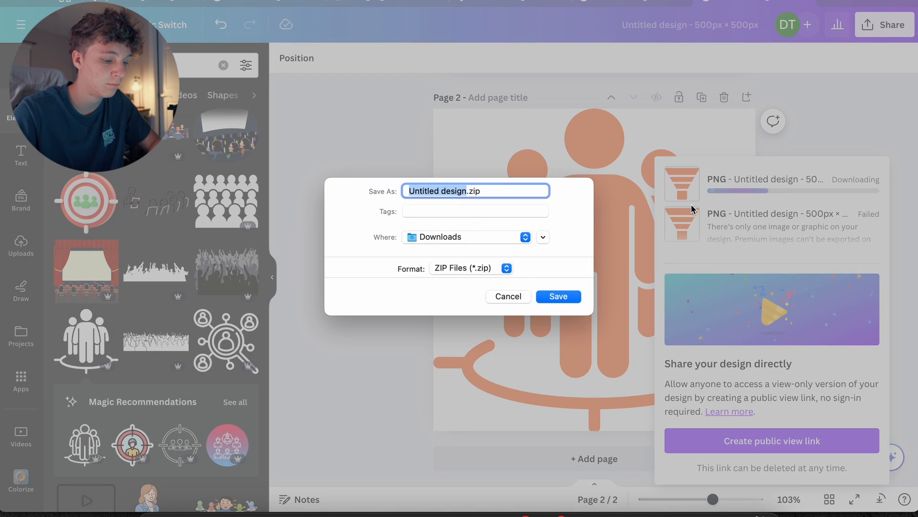
pyautogui.write('asd')
pyautogui.press('Return')
# Switch to DaVinci Resolve, scale 2.png on V2 to 0.360 and set its vertical position to -308
pyautogui.click(437, 228)
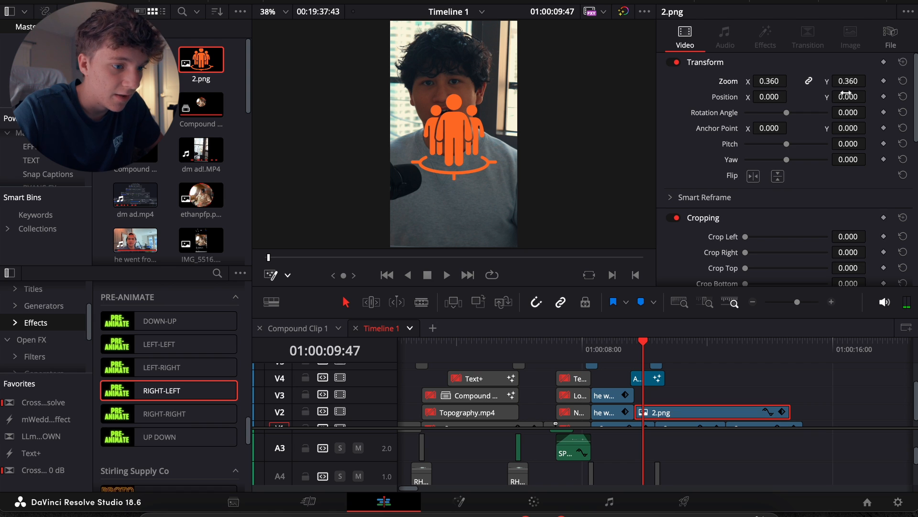
pyautogui.press('space')
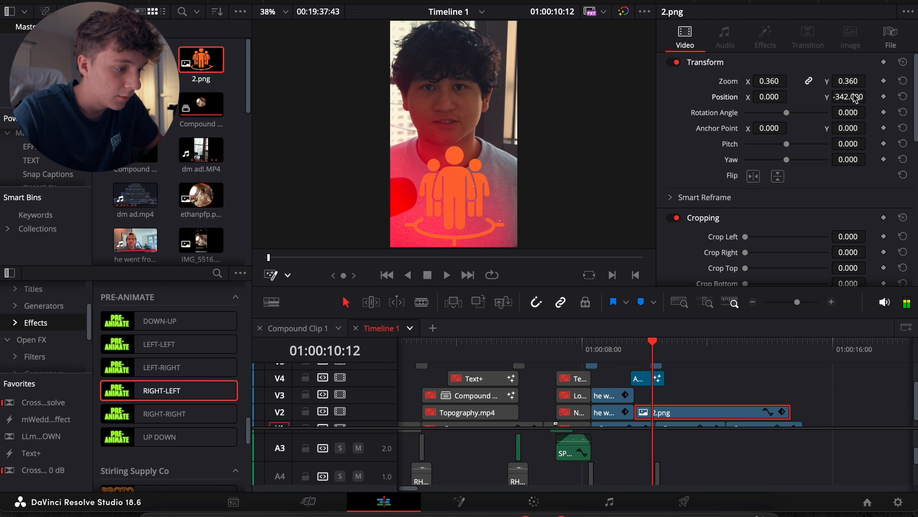
pyautogui.moveTo(849, 97); pyautogui.dragTo(853, 97)
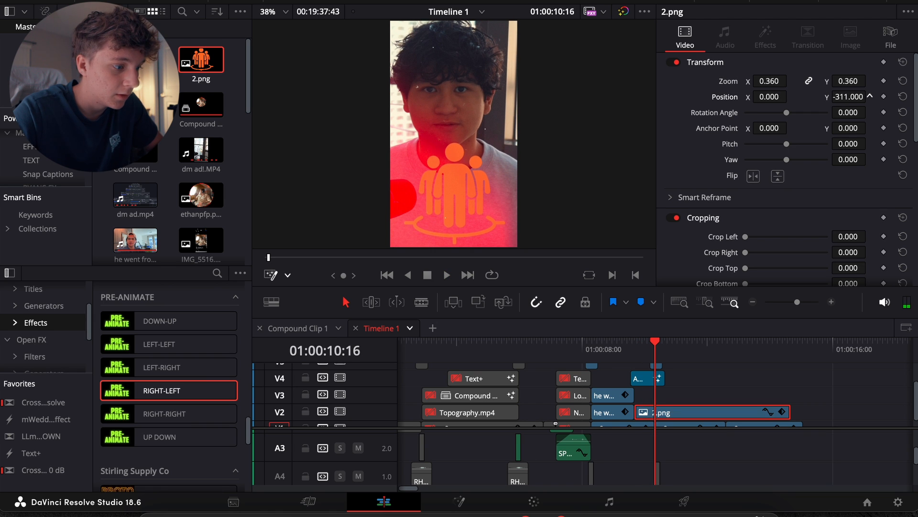
pyautogui.press('space')
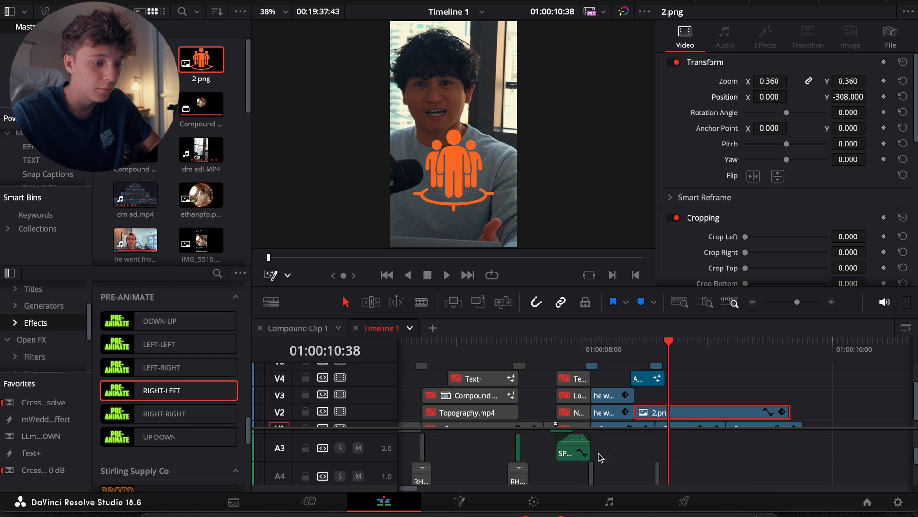
# Split 2.png on V2 at about 01:00:10:40 and delete the part after the cut
pyautogui.rightClick(669, 415)
pyautogui.click(648, 395)
pyautogui.moveTo(668, 346); pyautogui.dragTo(657, 348)
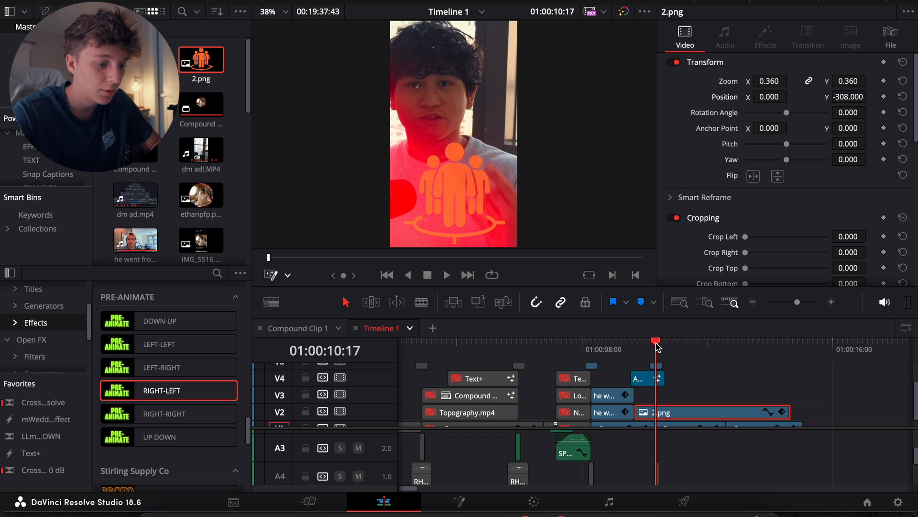
pyautogui.press('space')
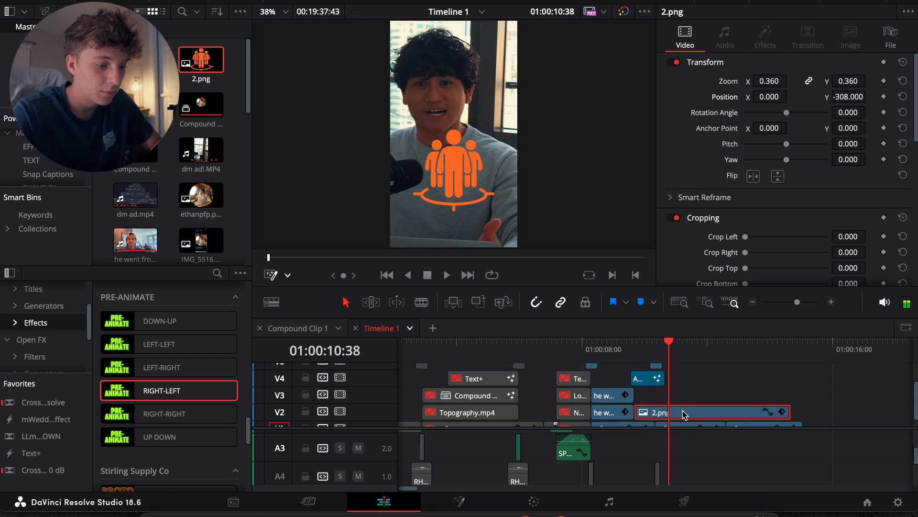
pyautogui.press('super+b')
pyautogui.click(684, 415)
pyautogui.press('BackSpace')
# Turn the trimmed 2.png clip on V2 into a new compound clip with the default name
pyautogui.rightClick(646, 415)
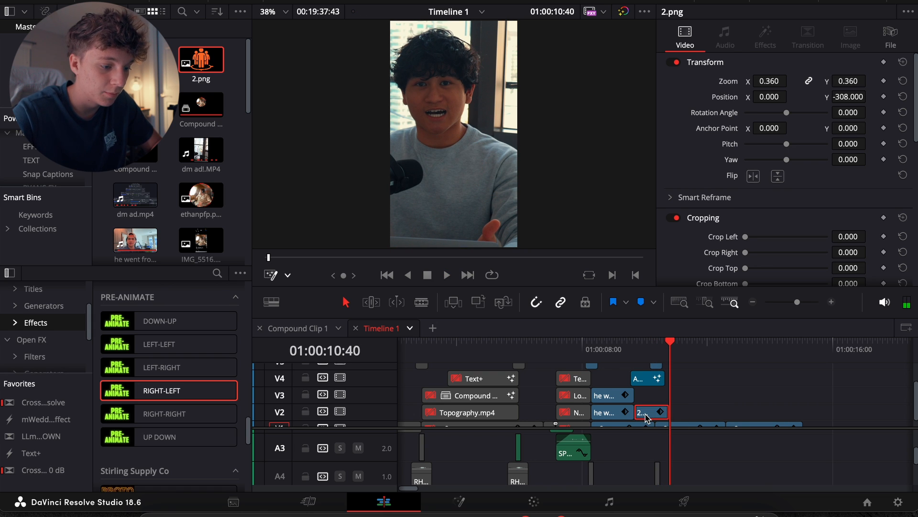
pyautogui.click(703, 73)
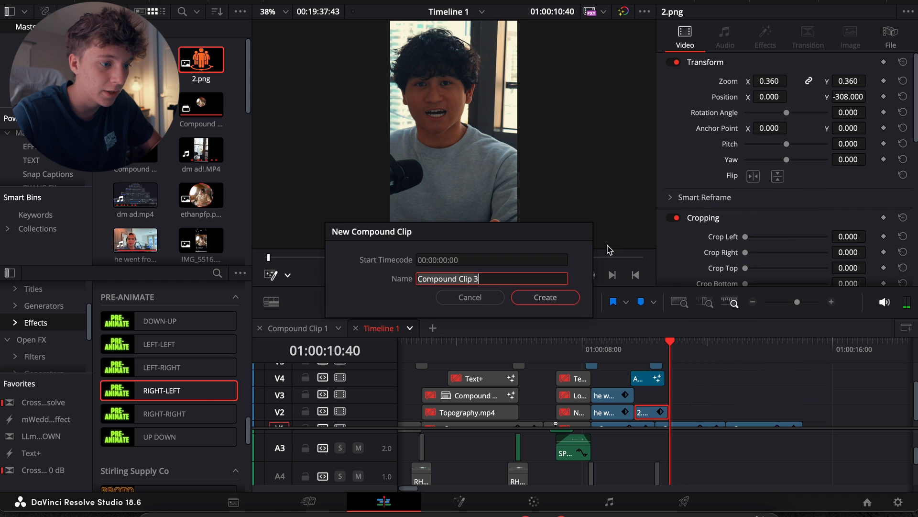
pyautogui.click(546, 297)
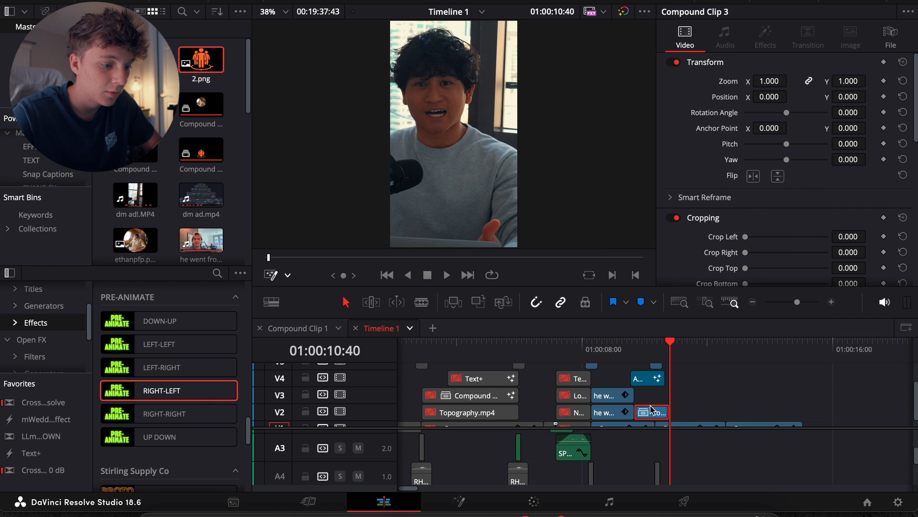
# Open the compound clip in Fusion, add a Glow node after MediaIn1 and set its glow size to 25.2
pyautogui.click(460, 501)
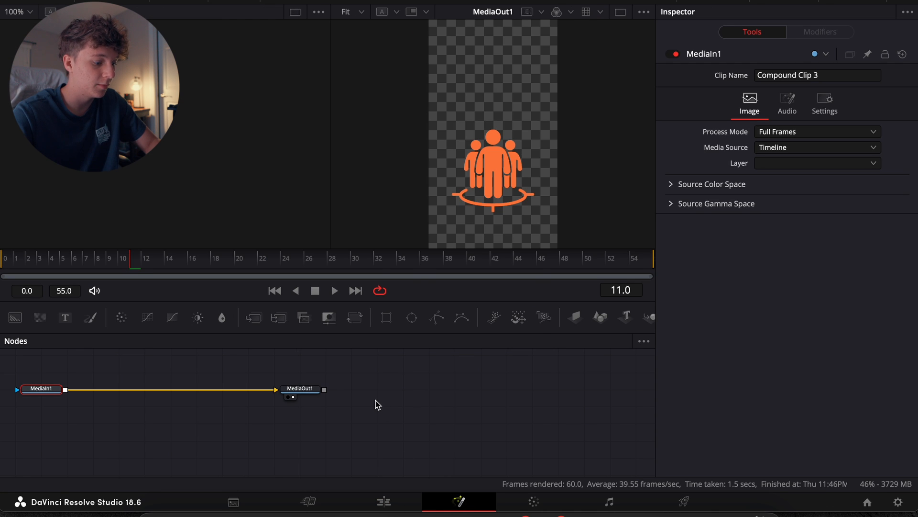
pyautogui.hotkey('shift', 'space')
pyautogui.write('glo')
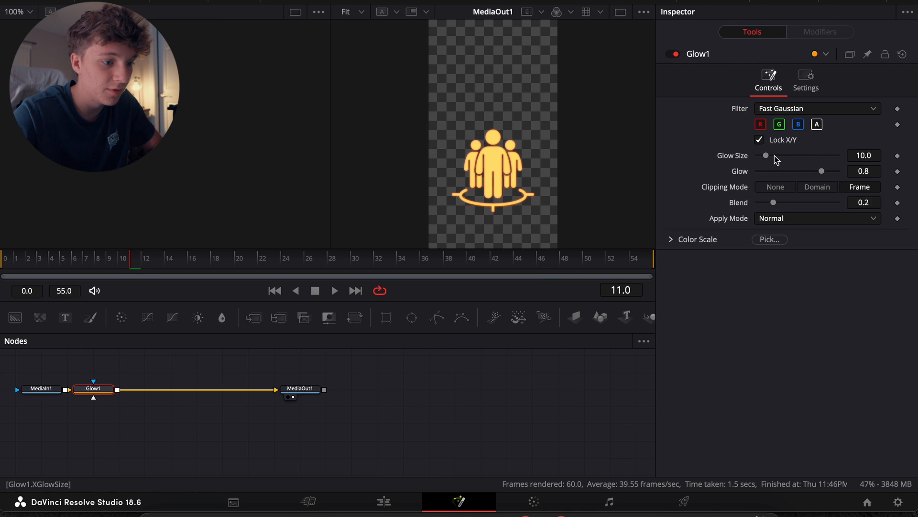
pyautogui.moveTo(774, 155); pyautogui.dragTo(779, 155)
pyautogui.hotkey('shift', 'space')
pyautogui.write('drop')
pyautogui.press('Up')
pyautogui.press('Up')
pyautogui.write('\\')
pyautogui.press('BackSpace')
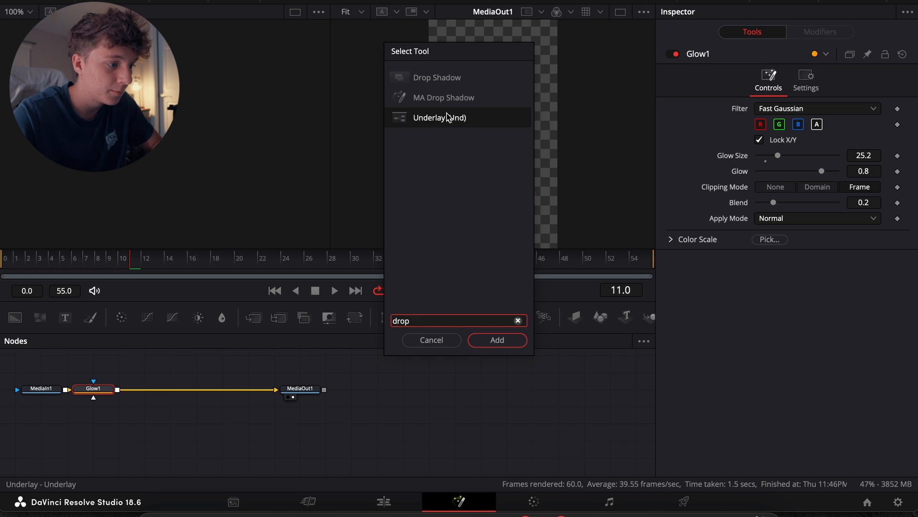
pyautogui.click(448, 97)
pyautogui.click(433, 339)
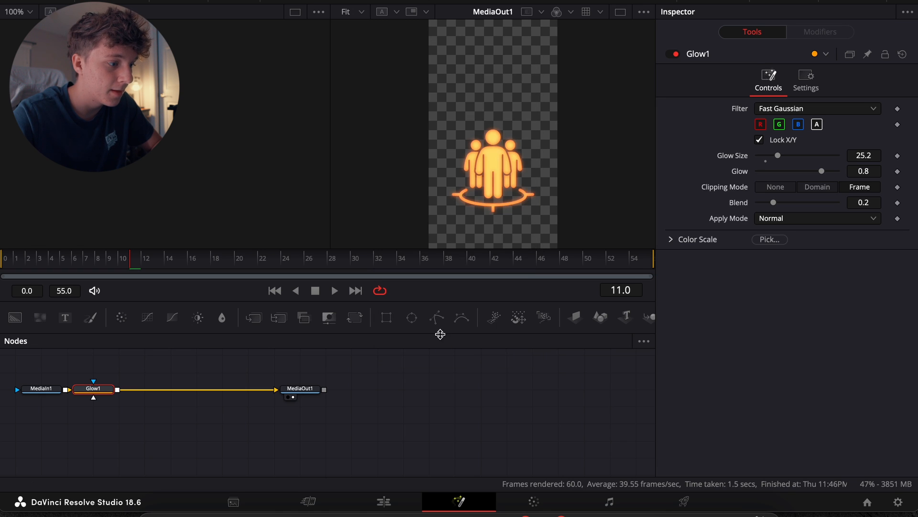
# Add a Drop Shadow after the Glow node with strength 0.732, angle 51.0, distance 0.0173 and blur 0.283
pyautogui.hotkey('shift', 'space')
pyautogui.write('drop')
pyautogui.press('Up')
pyautogui.press('Up')
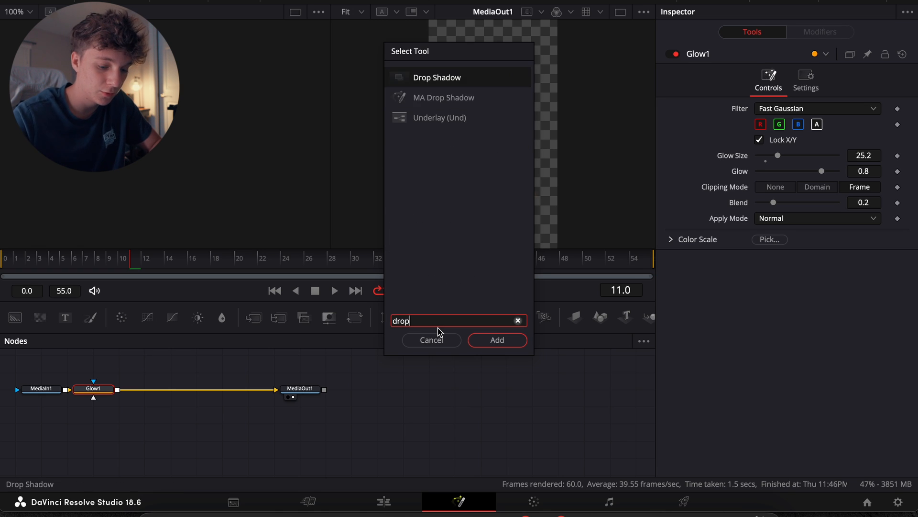
pyautogui.press('Return')
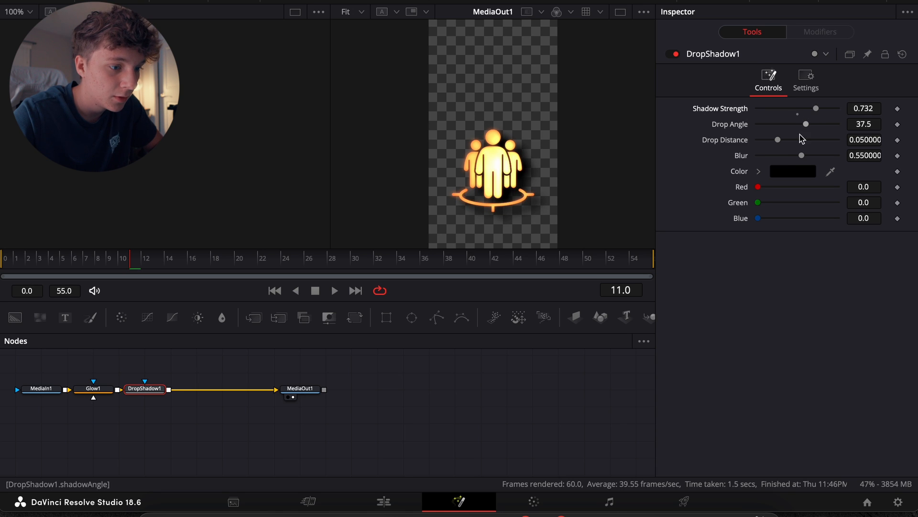
pyautogui.moveTo(802, 157); pyautogui.dragTo(780, 158)
pyautogui.moveTo(817, 123); pyautogui.dragTo(766, 144)
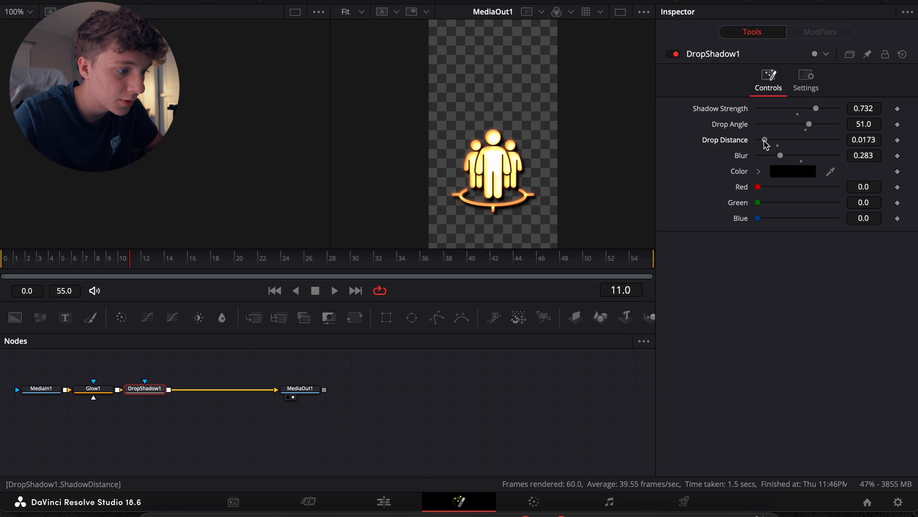
# Return to the edit timeline, place the icon compound clip on V2 just after the interview clips and play back the section
pyautogui.click(384, 501)
pyautogui.moveTo(680, 408); pyautogui.dragTo(649, 410)
pyautogui.hotkey('ctrl', 'z')
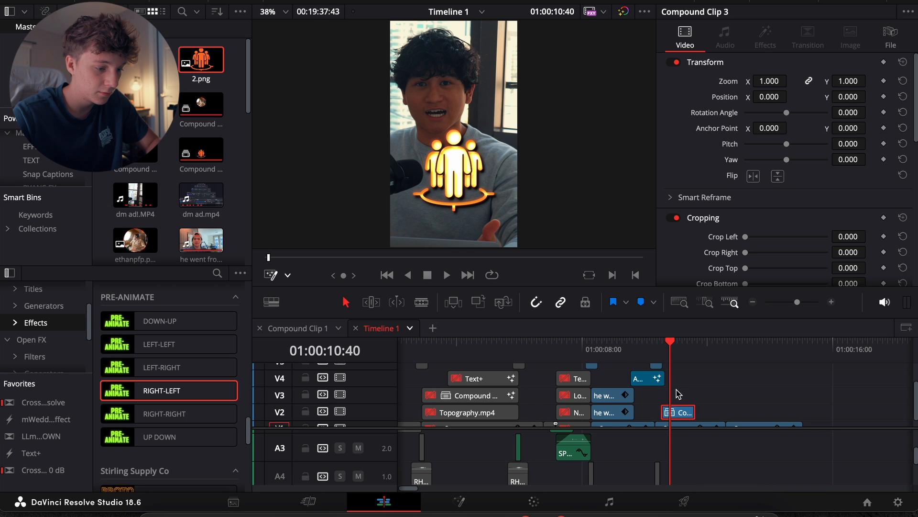
pyautogui.moveTo(675, 412); pyautogui.dragTo(647, 411)
pyautogui.click(630, 349)
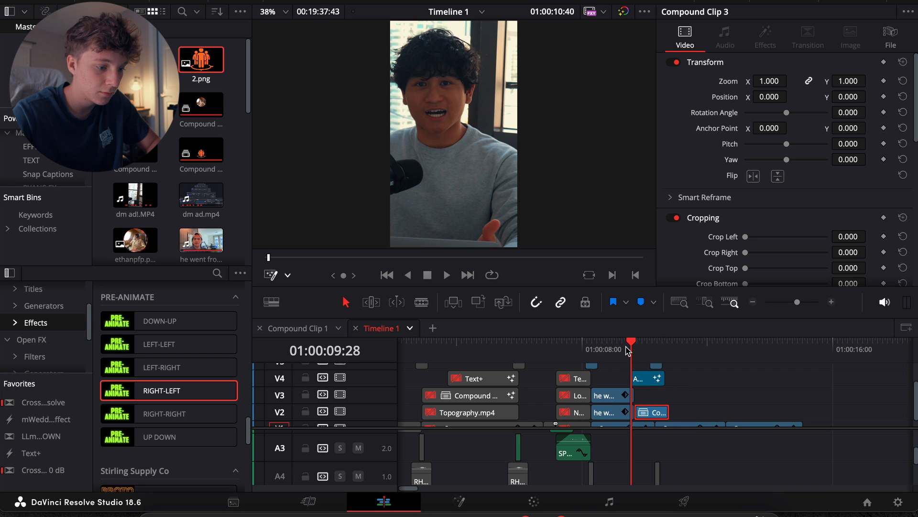
pyautogui.press('space')
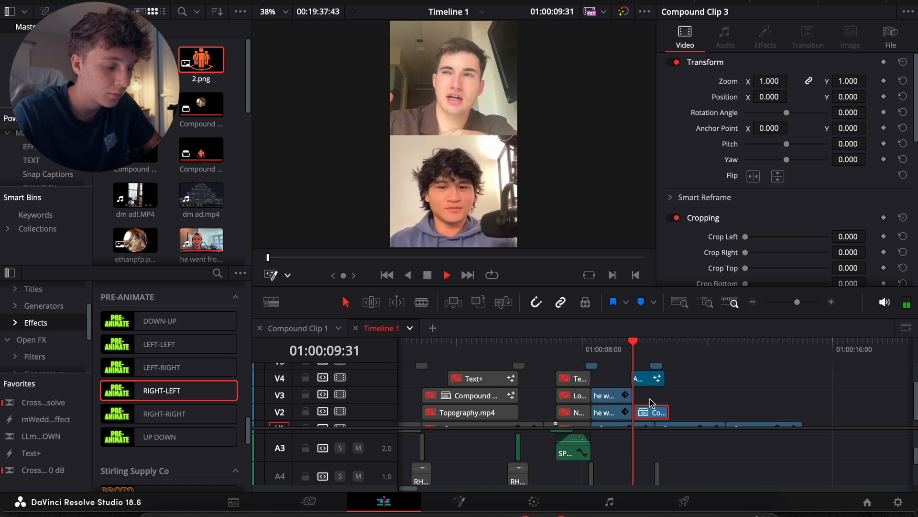
pyautogui.click(652, 403)
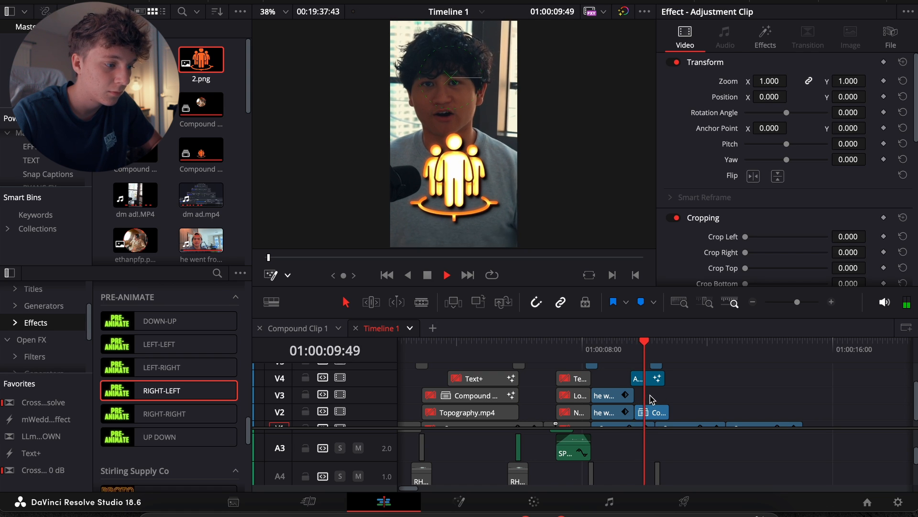
pyautogui.press('space')
# Apply the RIGHT-LEFT pre-animate effect to the icon compound clip on V2 and play back its animation
pyautogui.click(652, 411)
pyautogui.moveTo(462, 394); pyautogui.dragTo(664, 407)
pyautogui.click(834, 302)
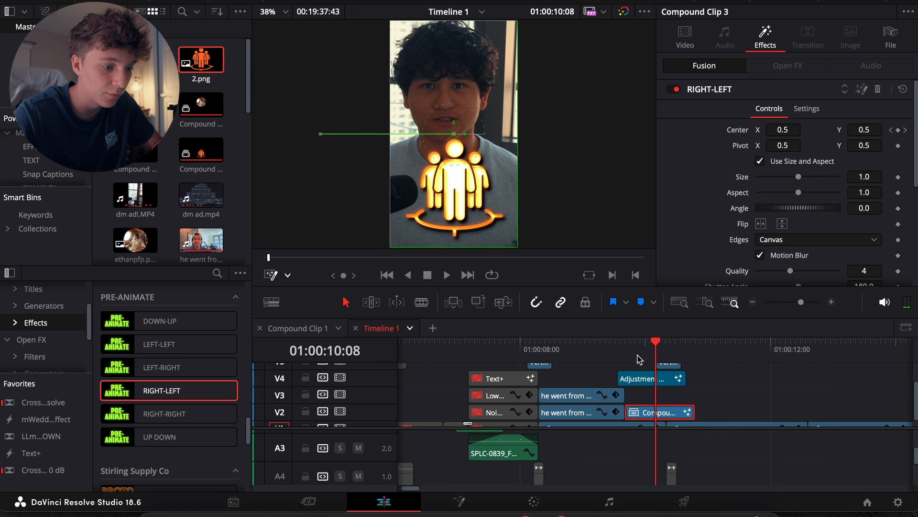
pyautogui.moveTo(621, 345); pyautogui.dragTo(625, 349)
pyautogui.press('space')
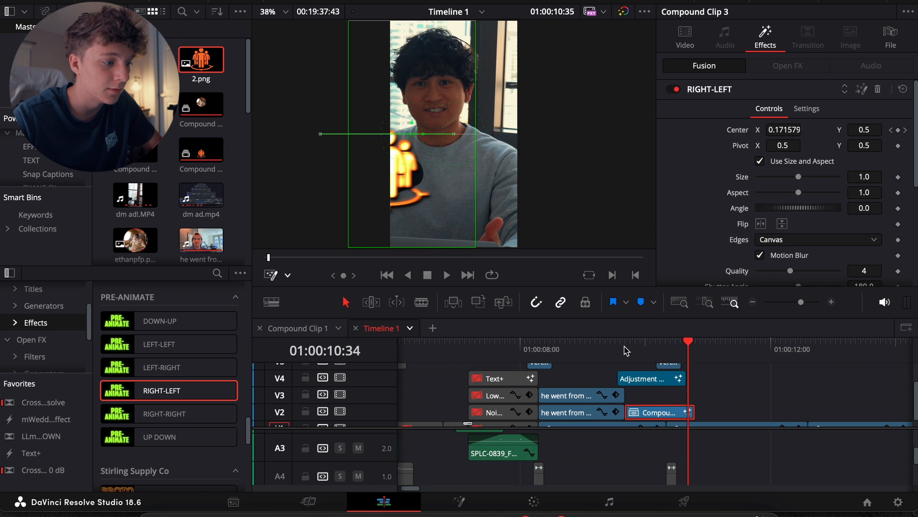
# Extend the MagicZoomV3 adjustment clip on V4 past the end of the icon compound clip and play it back
pyautogui.moveTo(682, 373); pyautogui.dragTo(705, 375)
pyautogui.press('space')
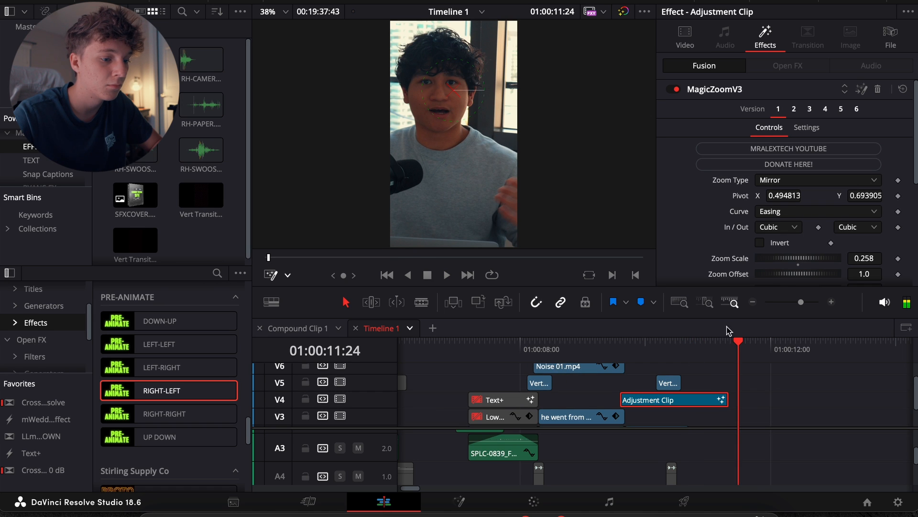
pyautogui.click(754, 301)
pyautogui.click(687, 405)
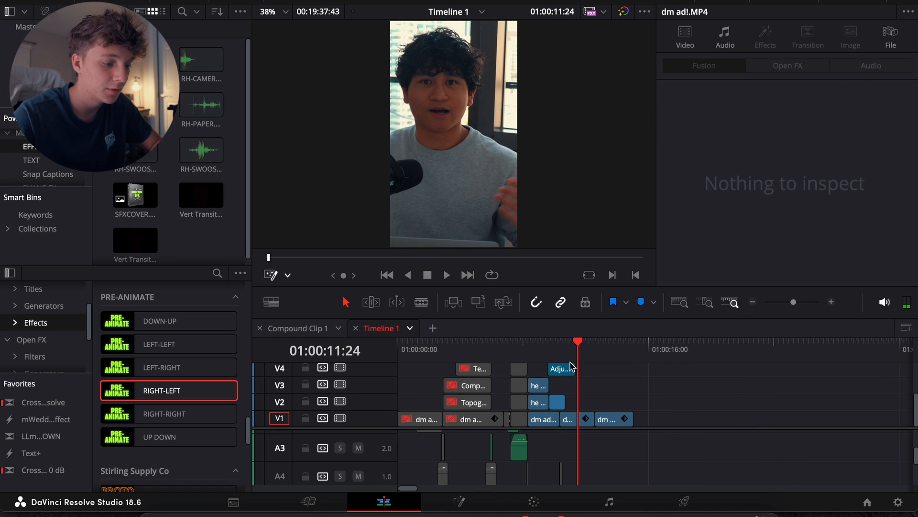
# Duplicate the RH-SWOOSH3.wav sound effect from the start of A4 to just before the icon compound clip
pyautogui.click(549, 345)
pyautogui.click(832, 302)
pyautogui.click(832, 302)
pyautogui.scroll(-1, 699, 478)
pyautogui.scroll(-2, 699, 479)
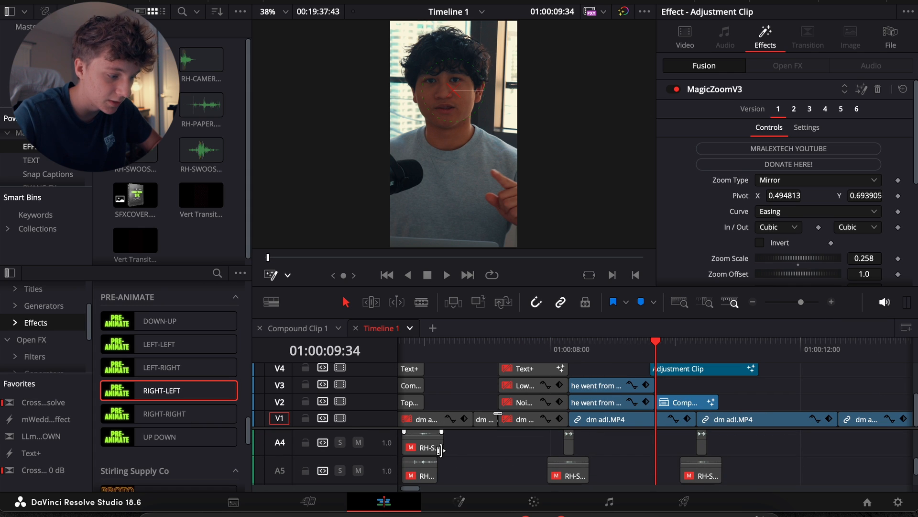
pyautogui.moveTo(425, 451); pyautogui.dragTo(631, 452)
pyautogui.scroll(3, 631, 452)
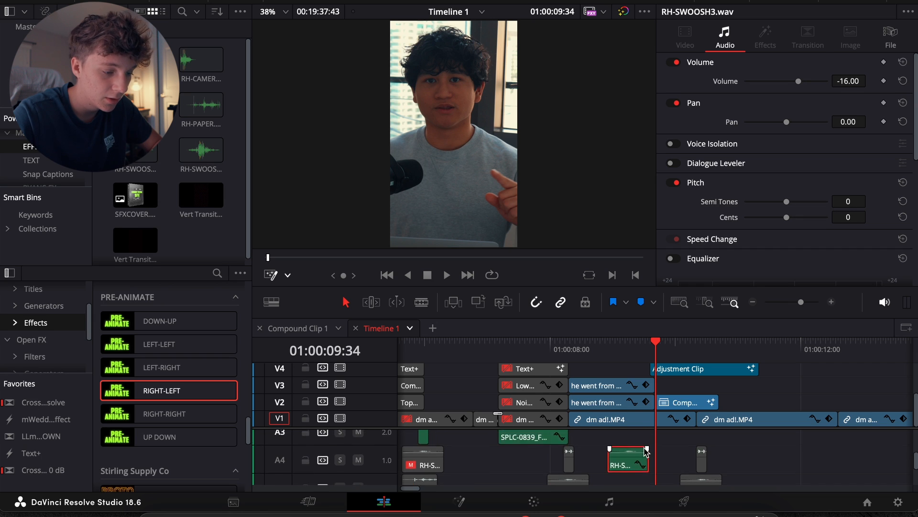
# Move the copied RH-SWOOSH3.wav to A3, align it with the icon's entrance and play back the timing
pyautogui.click(832, 303)
pyautogui.moveTo(602, 484); pyautogui.dragTo(660, 464)
pyautogui.press('space')
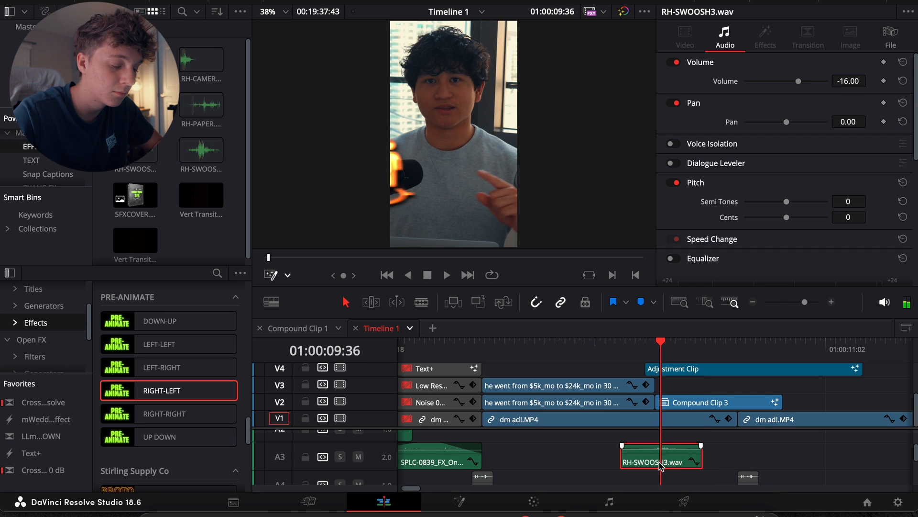
pyautogui.moveTo(668, 461); pyautogui.dragTo(680, 461)
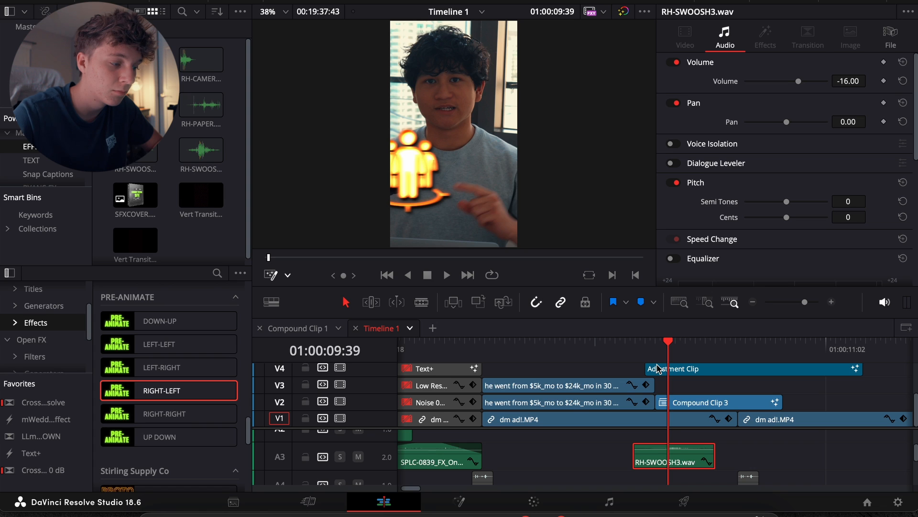
pyautogui.click(753, 302)
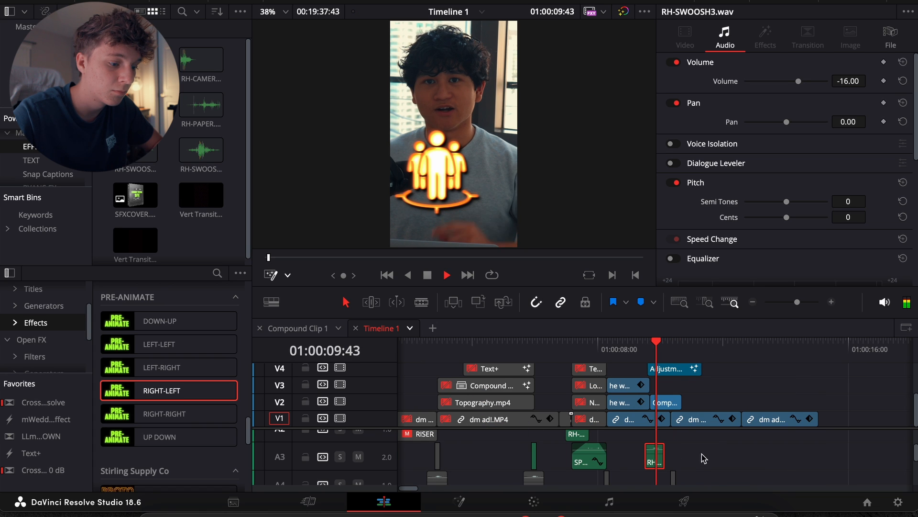
pyautogui.press('space')
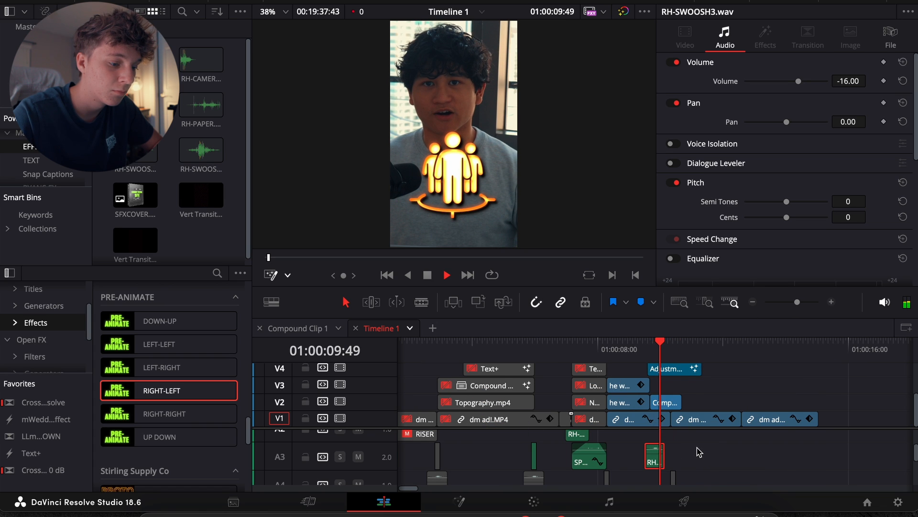
pyautogui.press('space')
# Play back the talking-head section after the icon, up to the start of the last clip on V1
pyautogui.moveTo(676, 348); pyautogui.dragTo(681, 349)
pyautogui.press('space')
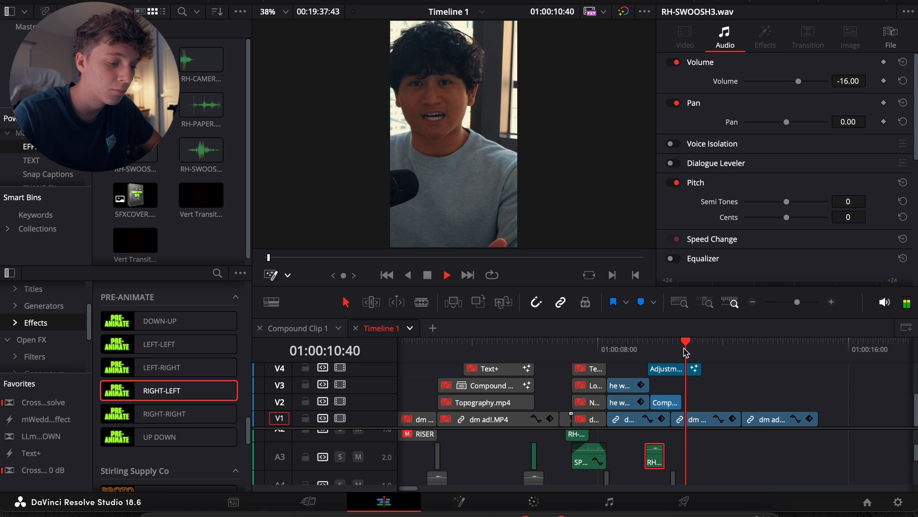
pyautogui.press('space')
pyautogui.press('space')
pyautogui.press('space')
pyautogui.moveTo(683, 350); pyautogui.dragTo(702, 351)
pyautogui.press('space')
pyautogui.press('space')
pyautogui.press('space')
pyautogui.click(716, 347)
pyautogui.press('space')
pyautogui.press('space')
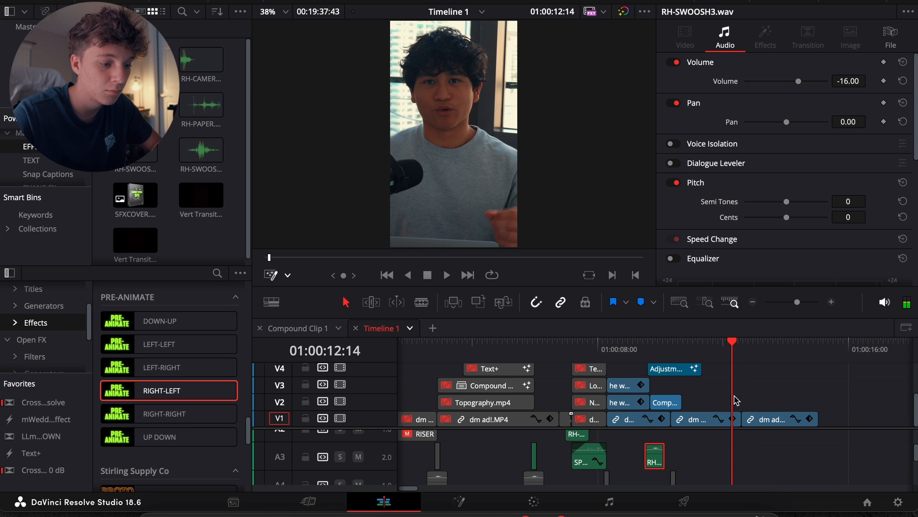
# Copy Vert Transition 13.mov to V2, centre it over the cut before the last talking-head clip and preview it
pyautogui.scroll(2, 736, 398)
pyautogui.click(673, 376)
pyautogui.moveTo(699, 379); pyautogui.dragTo(748, 407)
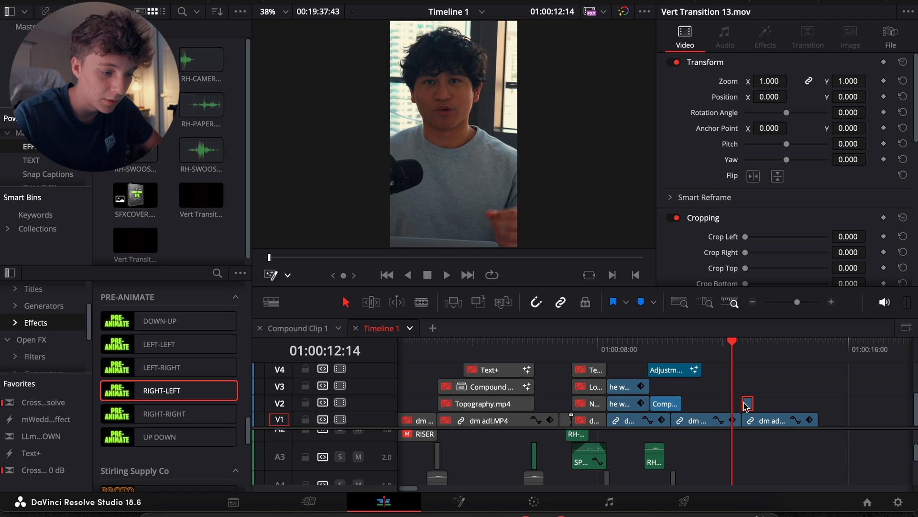
pyautogui.press('Right')
pyautogui.press('Right')
pyautogui.press('Right')
pyautogui.press('Right')
pyautogui.press('Right')
pyautogui.press('Right')
pyautogui.moveTo(744, 406); pyautogui.dragTo(741, 406)
pyautogui.press('space')
pyautogui.press('space')
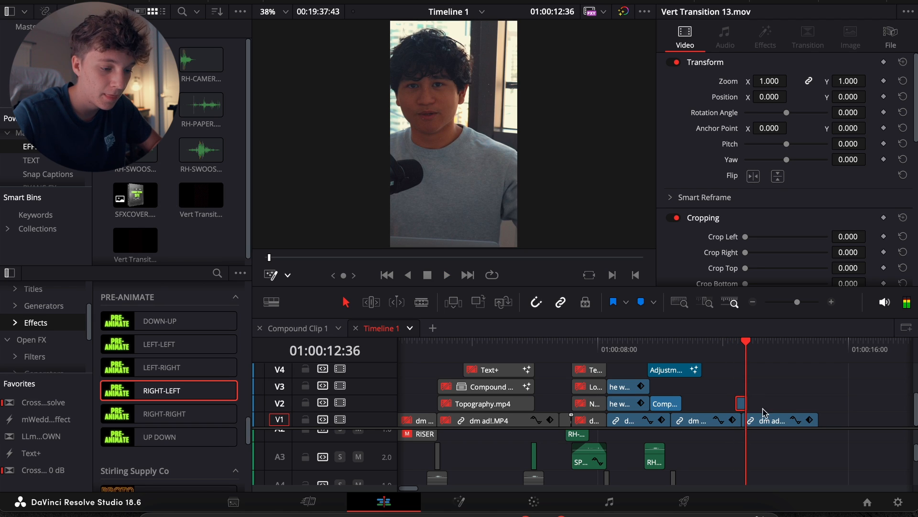
# Copy the previous transition's two sound effects on A5 and A6 under the new Vert Transition 13.mov and play back the cut
pyautogui.scroll(-4, 722, 461)
pyautogui.click(668, 476)
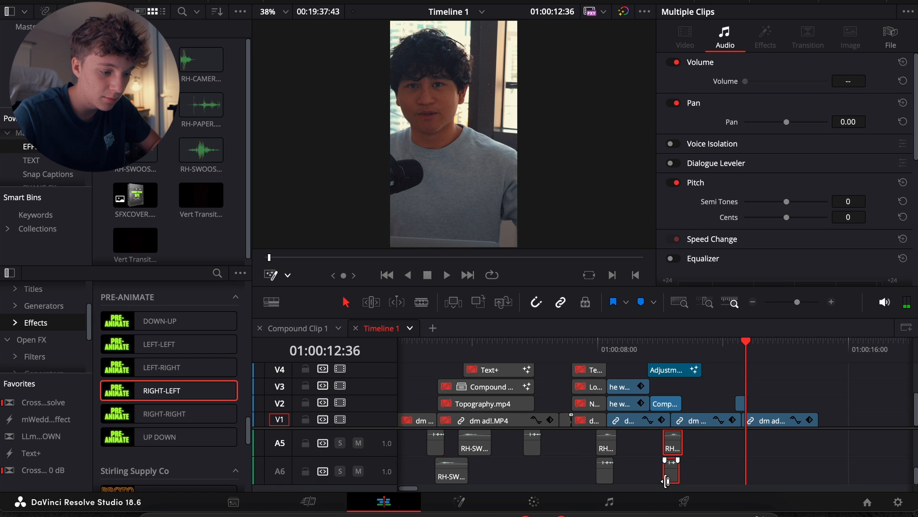
pyautogui.moveTo(671, 474); pyautogui.dragTo(740, 477)
pyautogui.click(729, 342)
pyautogui.scroll(3, 778, 492)
pyautogui.scroll(2, 778, 491)
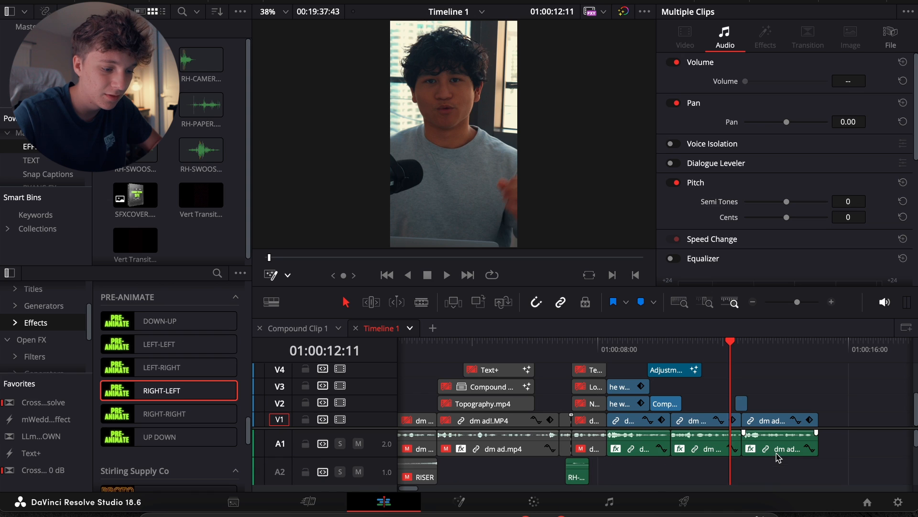
pyautogui.click(779, 478)
pyautogui.press('space')
pyautogui.click(770, 419)
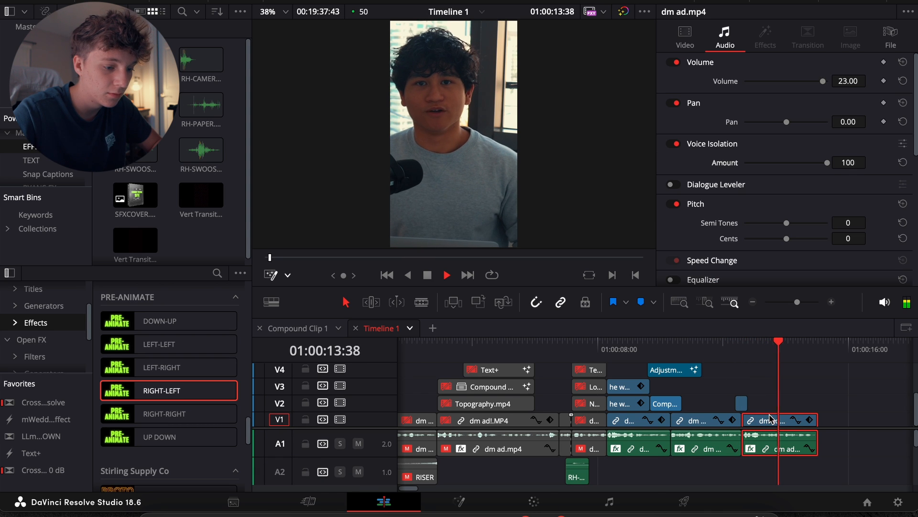
pyautogui.click(741, 345)
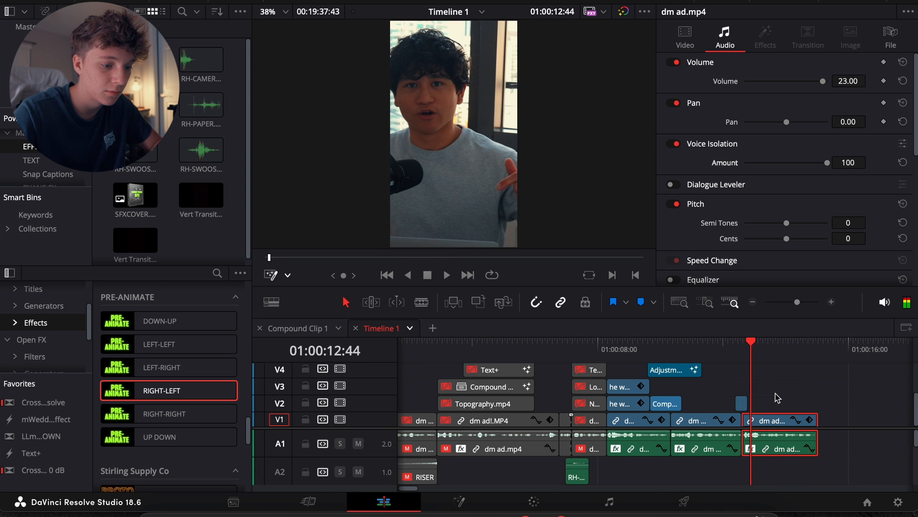
pyautogui.click(740, 343)
pyautogui.press('space')
# Place the MOVEMENT title from the TEXT bin on V3 at the start of the last talking-head clip and play it
pyautogui.click(785, 387)
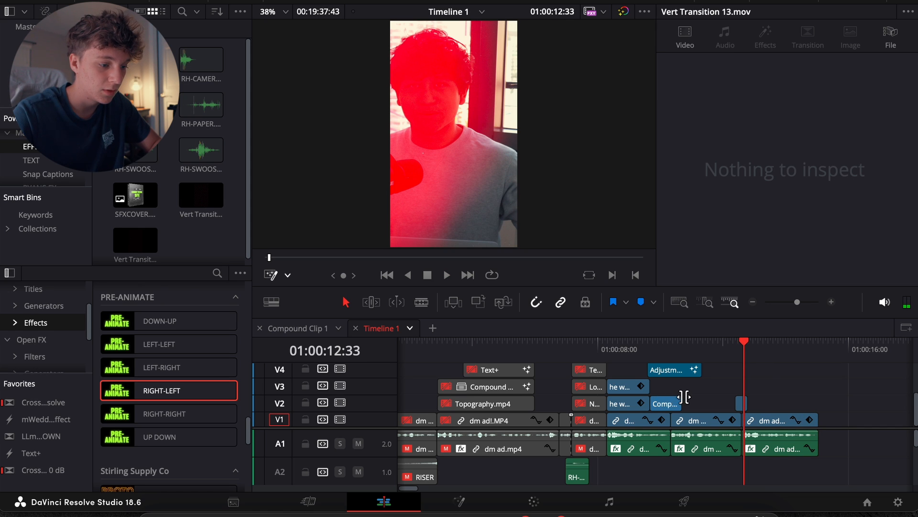
pyautogui.scroll(2, 679, 398)
pyautogui.scroll(-2, 684, 397)
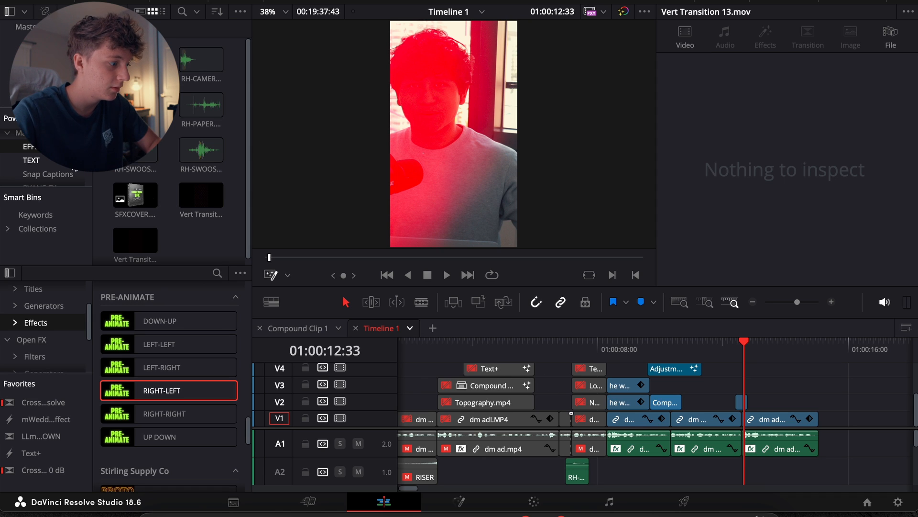
pyautogui.click(42, 160)
pyautogui.moveTo(205, 61); pyautogui.dragTo(771, 398)
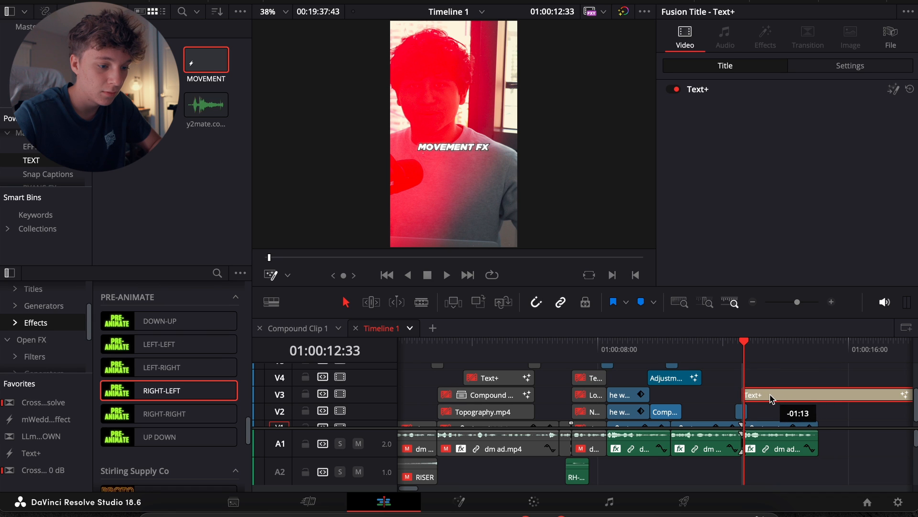
pyautogui.press('space')
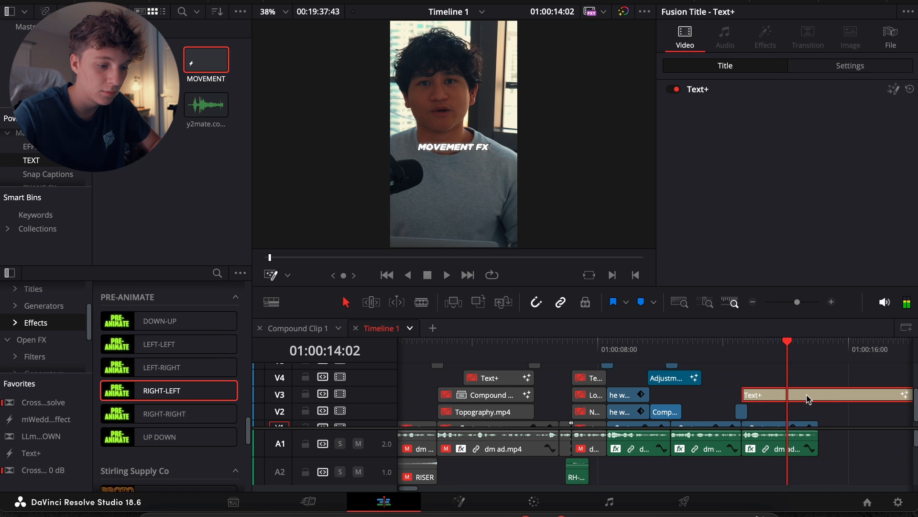
# Split the title on V3 at 01:00:15:03, where the last talking-head clip ends, and delete the excess
pyautogui.press('space')
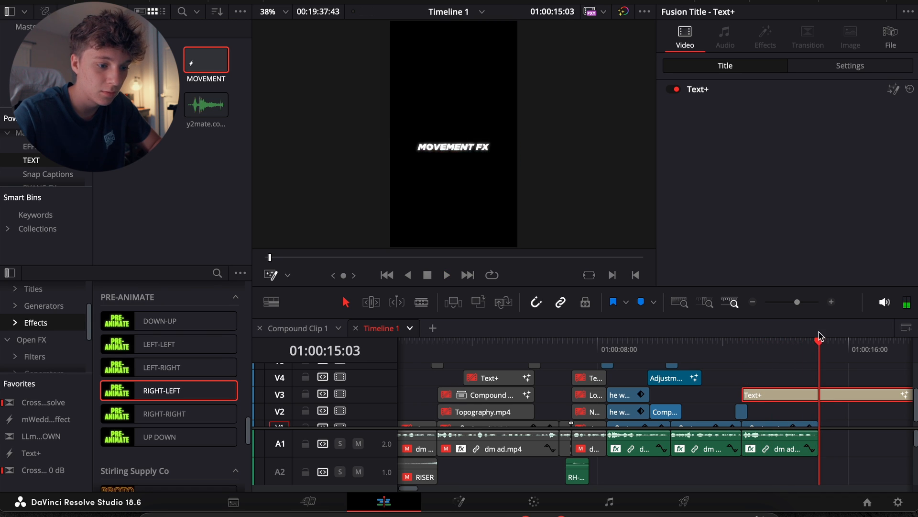
pyautogui.press('super+b')
pyautogui.click(836, 397)
pyautogui.press('BackSpace')
pyautogui.click(779, 348)
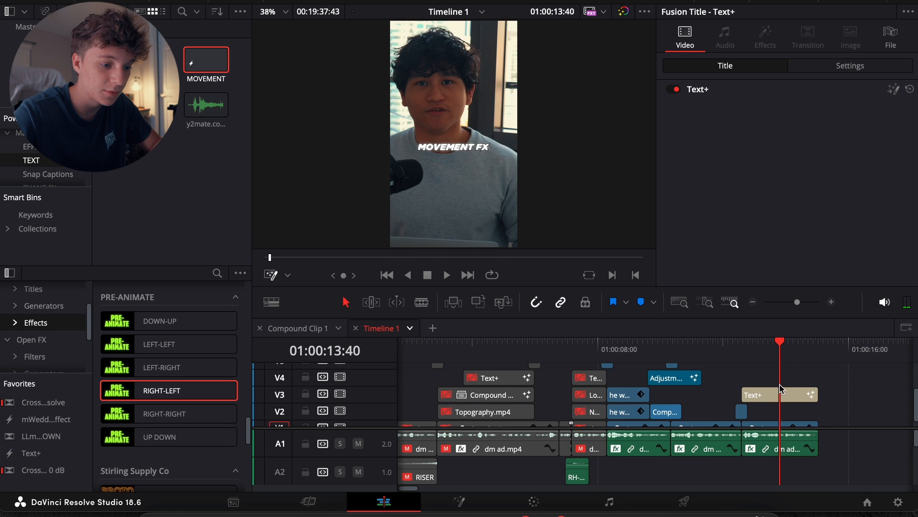
# Open the title in Fusion and change the Template_1 node's text to "GROW", including the quotation marks
pyautogui.click(459, 501)
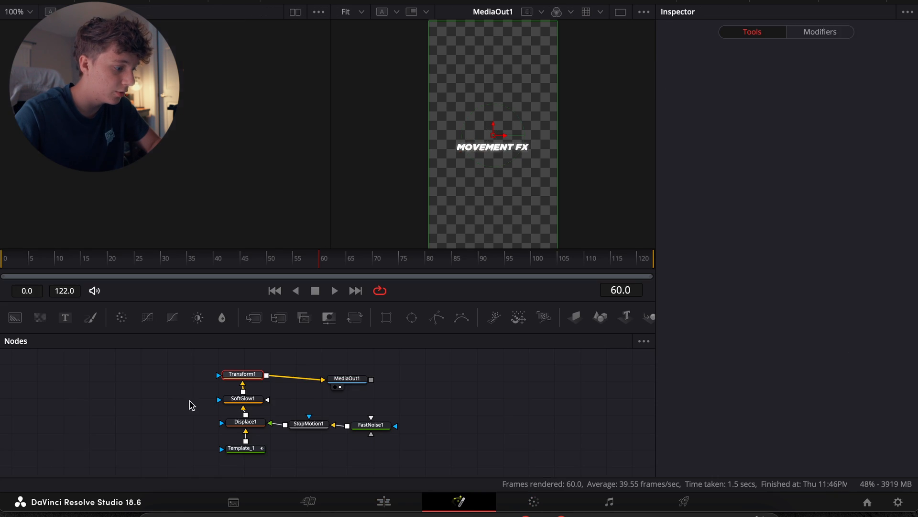
pyautogui.click(245, 448)
pyautogui.click(759, 157)
pyautogui.hotkey('ctrl', 'a')
pyautogui.write('G')
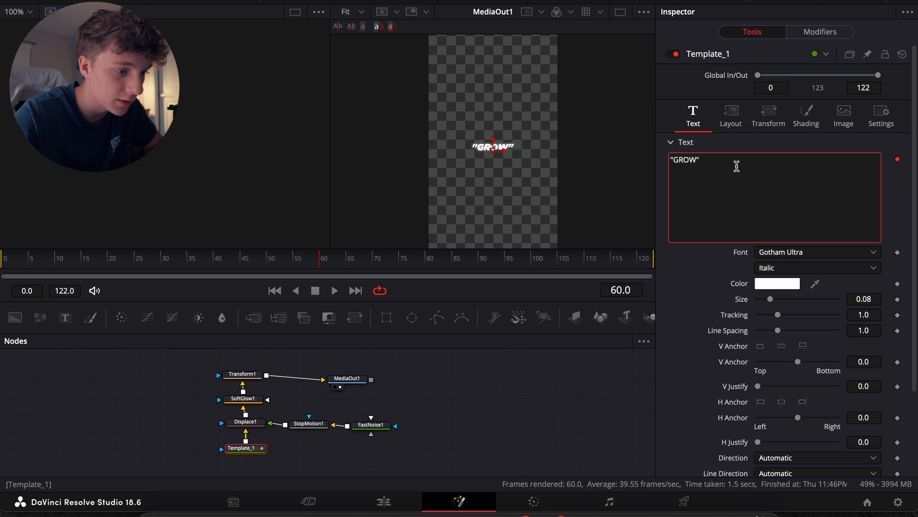
# Colour only the word GROW pure red with character-level styling, excluding its quotation marks
pyautogui.click(807, 33)
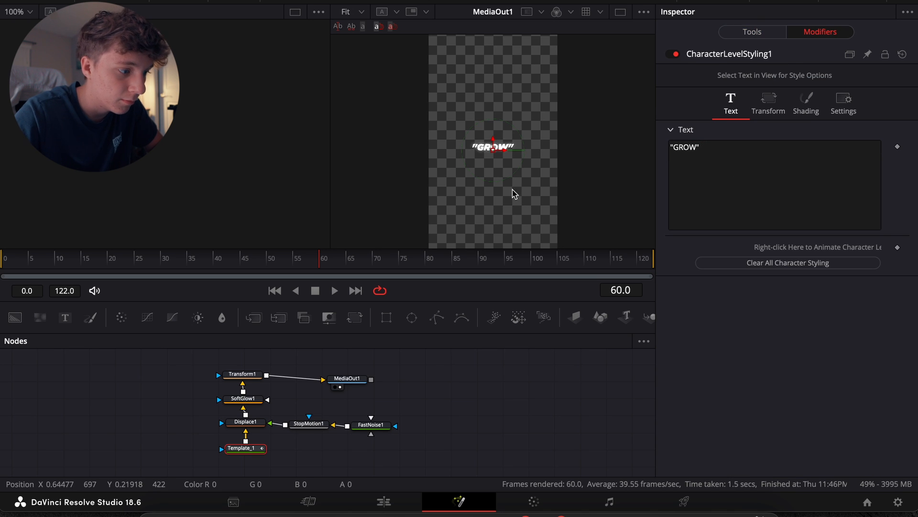
pyautogui.moveTo(507, 170); pyautogui.dragTo(479, 149)
pyautogui.click(768, 250)
pyautogui.click(135, 359)
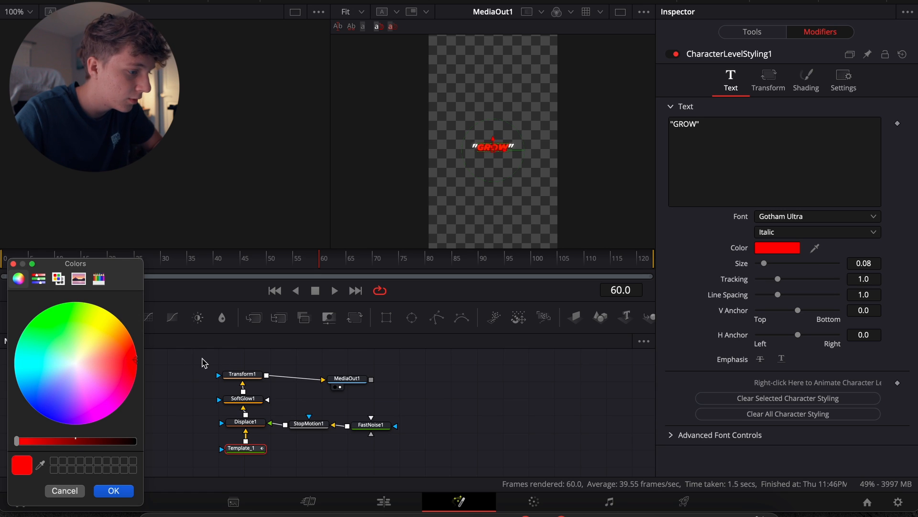
pyautogui.press('Return')
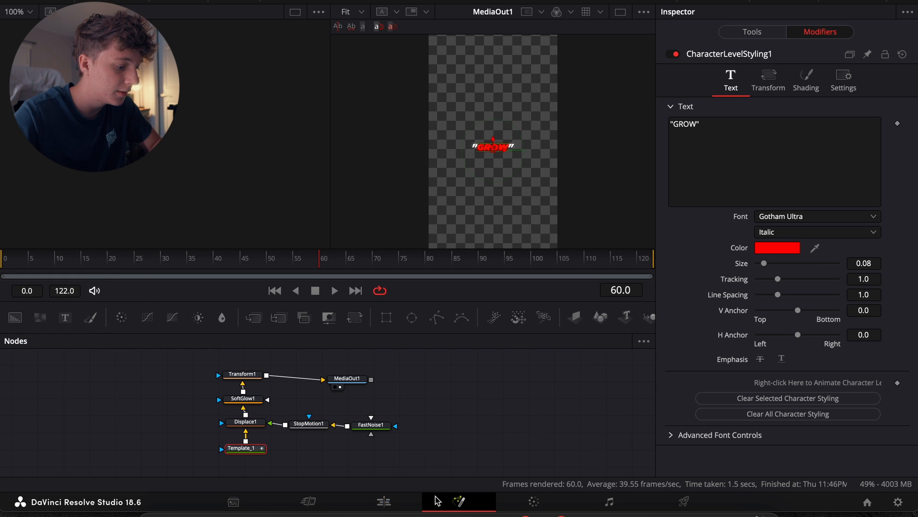
# Enlarge the whole title, quotation marks included, to a text size of 0.1969 in the Template_1 node
pyautogui.moveTo(776, 265); pyautogui.dragTo(778, 266)
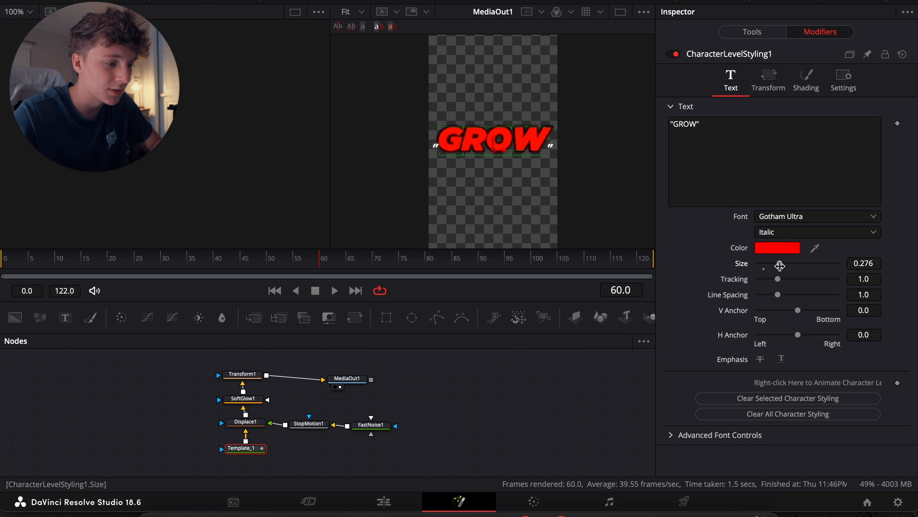
pyautogui.click(740, 31)
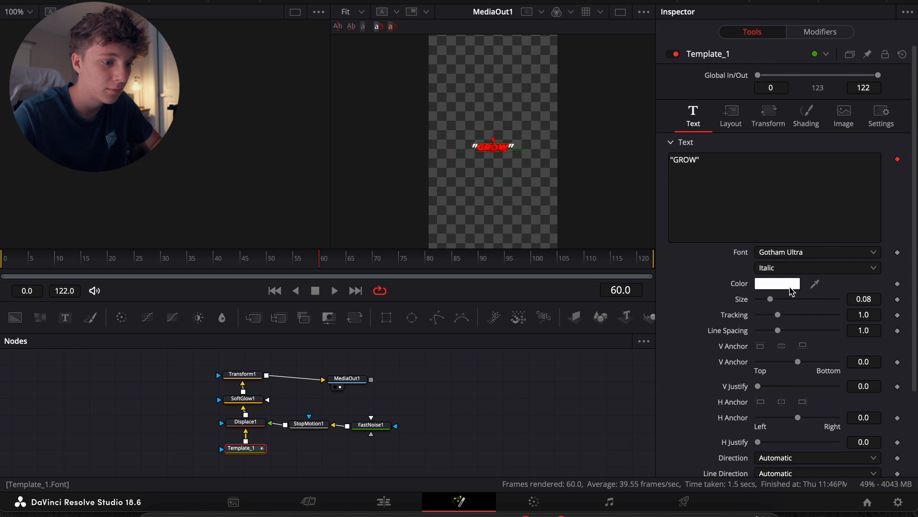
pyautogui.moveTo(771, 300); pyautogui.dragTo(792, 305)
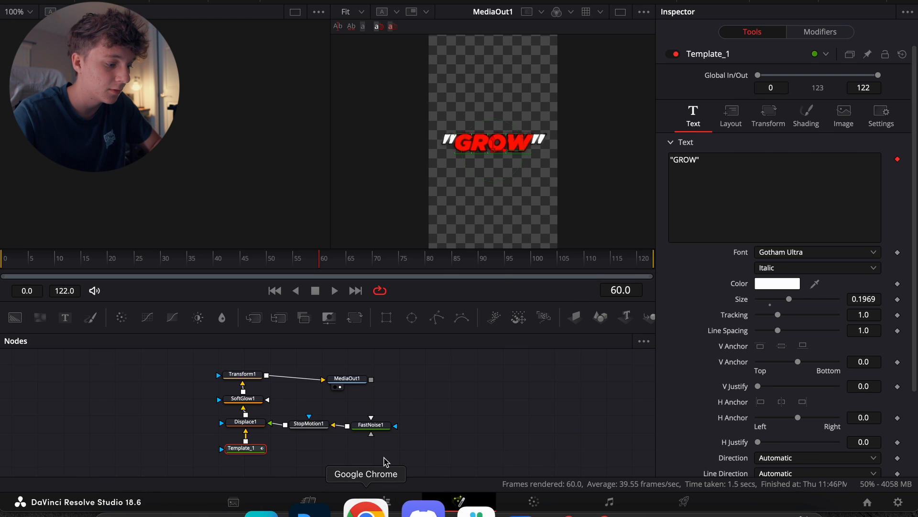
# Return to the edit timeline, apply the RIGHT-LEFT pre-animate effect to the "GROW" title on V3 and play it back
pyautogui.click(385, 500)
pyautogui.click(227, 504)
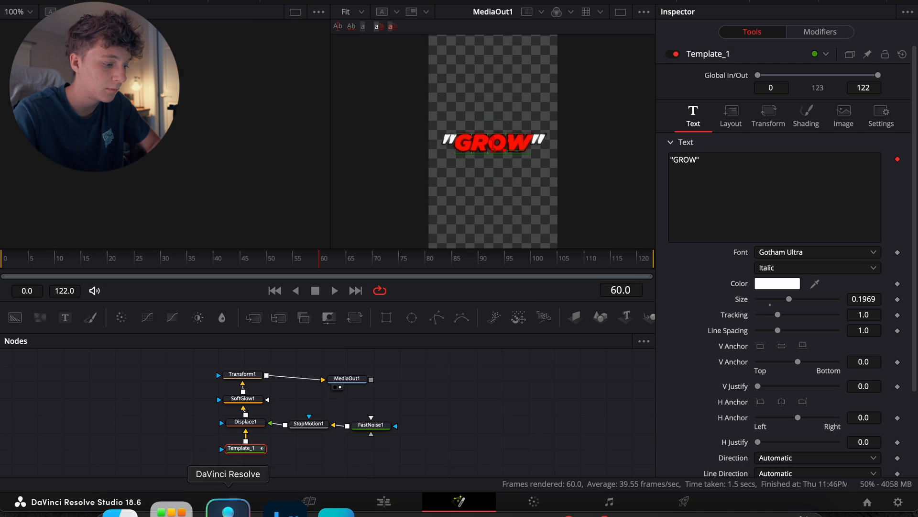
pyautogui.click(384, 501)
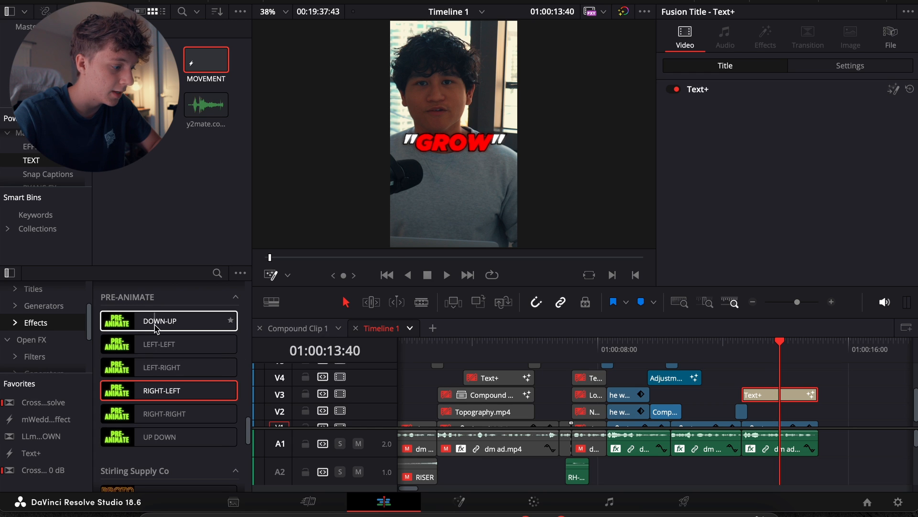
pyautogui.moveTo(153, 380); pyautogui.dragTo(777, 394)
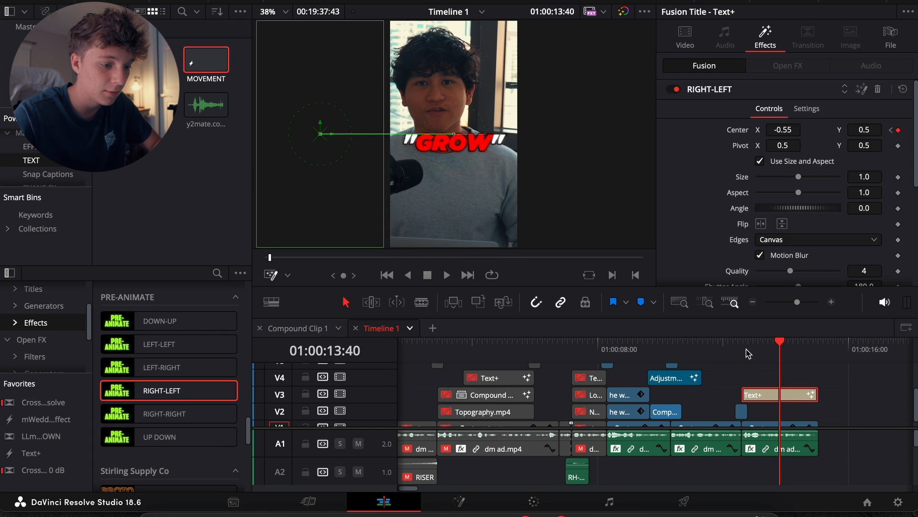
pyautogui.click(743, 345)
pyautogui.press('space')
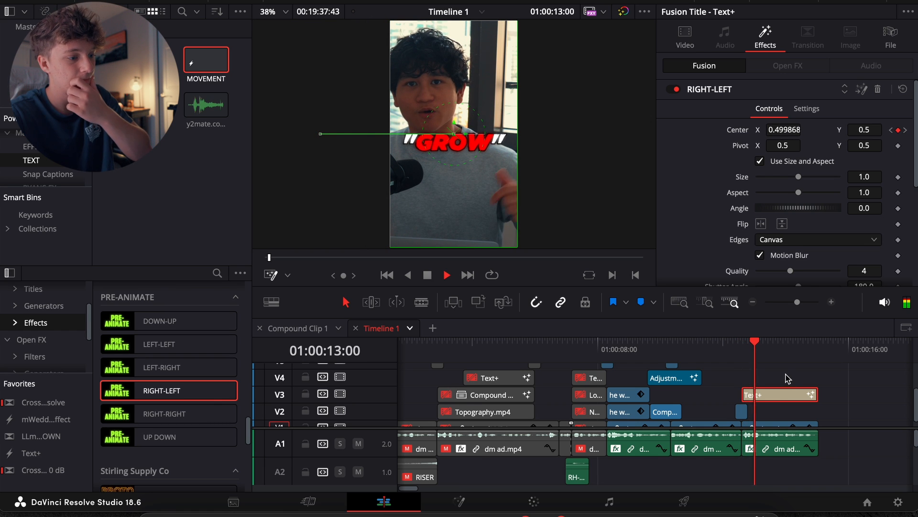
pyautogui.press('space')
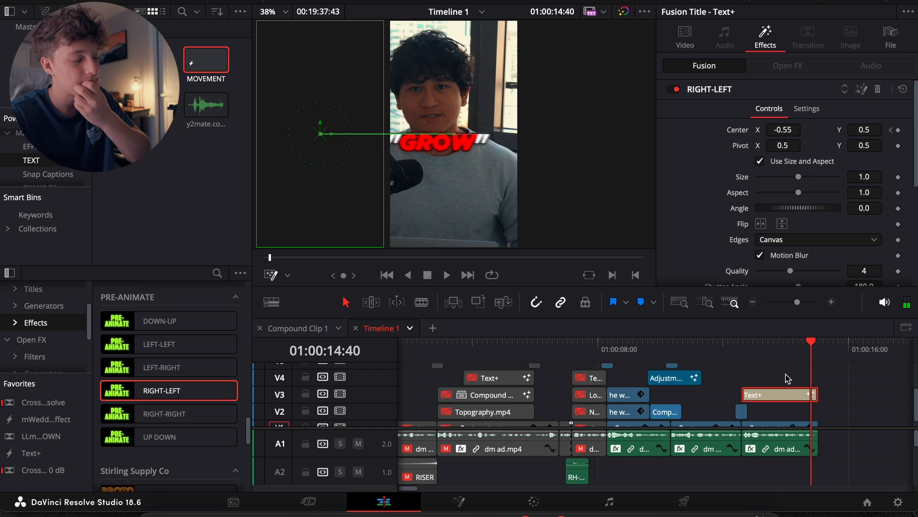
# Place a copy of the RISER sound effect on A2 under the end of the "GROW" title
pyautogui.press('space')
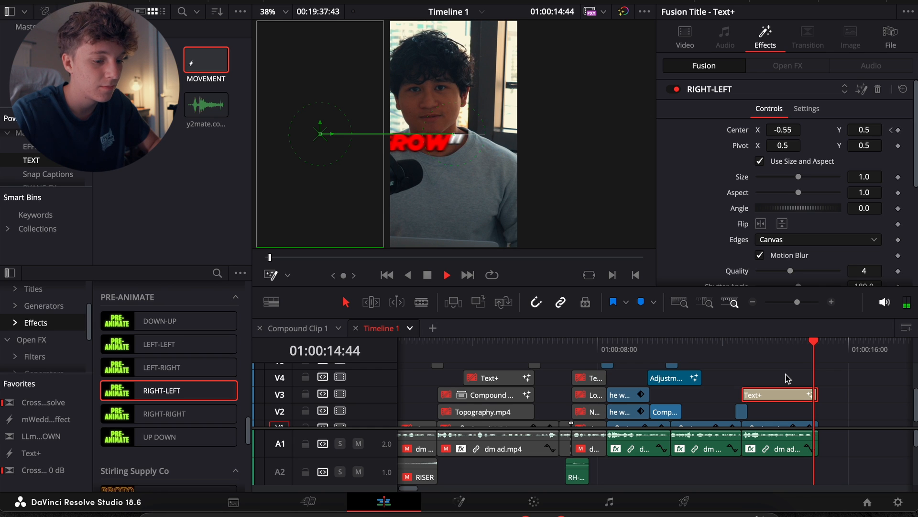
pyautogui.hscroll(-2, 584, 457)
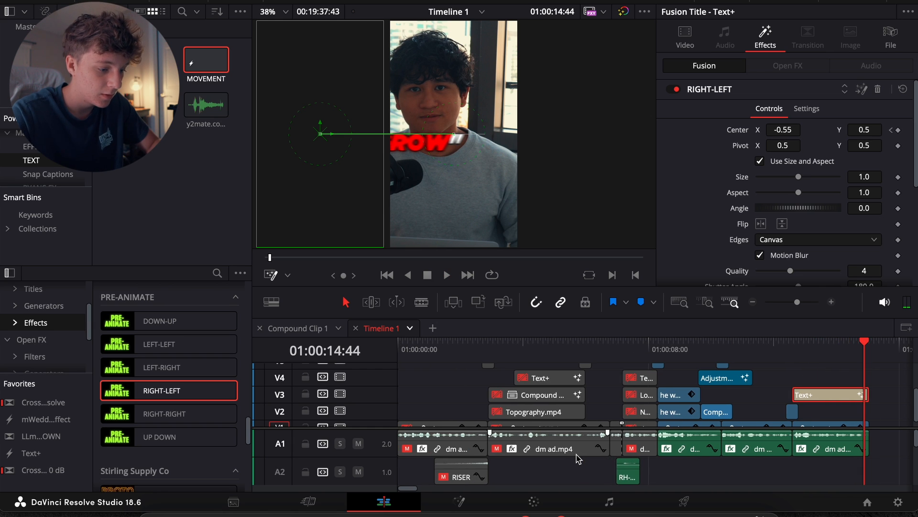
pyautogui.moveTo(463, 473); pyautogui.dragTo(846, 472)
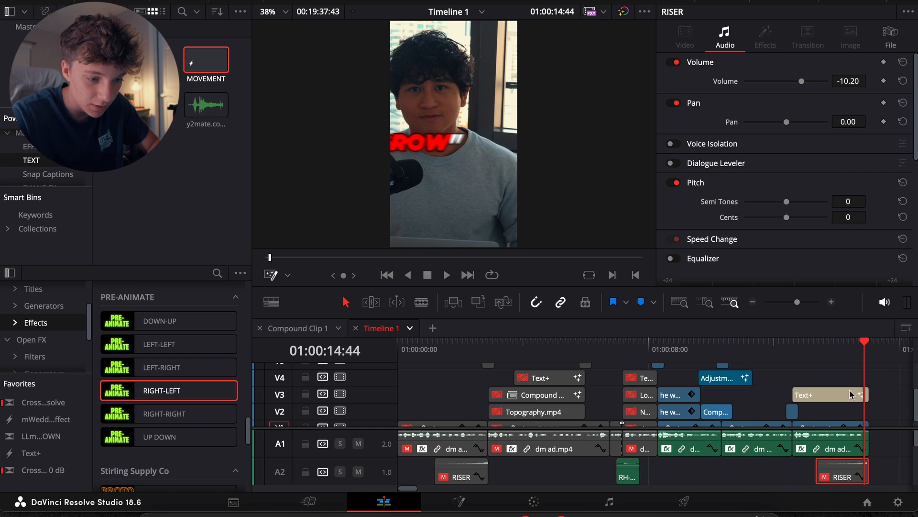
pyautogui.click(751, 304)
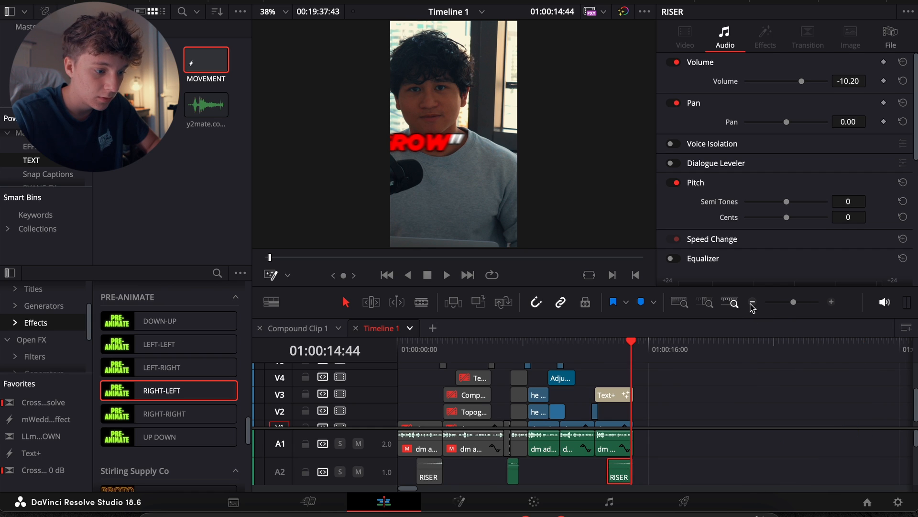
pyautogui.rightClick(653, 409)
pyautogui.click(652, 381)
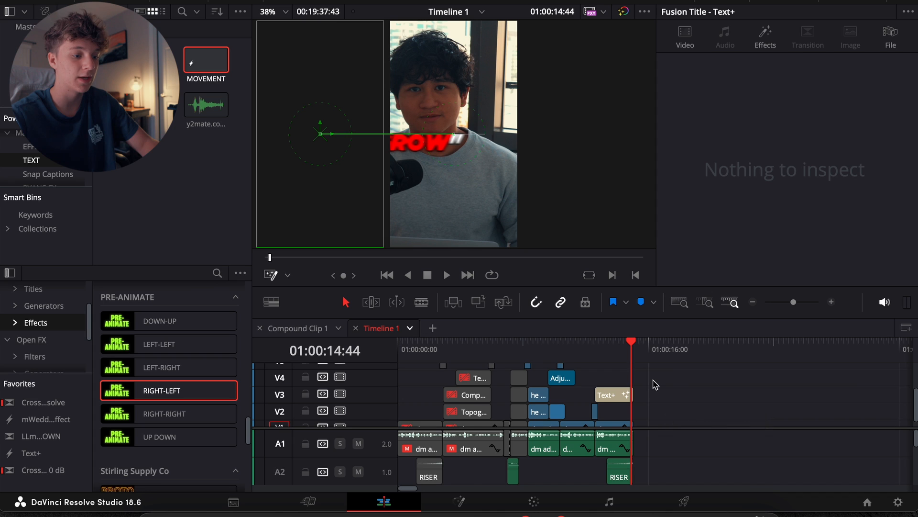
# Re-enable the disabled title, compound and Topography clips near the start, plus the disabled talking-head clips on V1 and A1
pyautogui.scroll(1, 654, 383)
pyautogui.scroll(3, 484, 386)
pyautogui.moveTo(423, 386); pyautogui.dragTo(486, 407)
pyautogui.press('d')
pyautogui.click(517, 450)
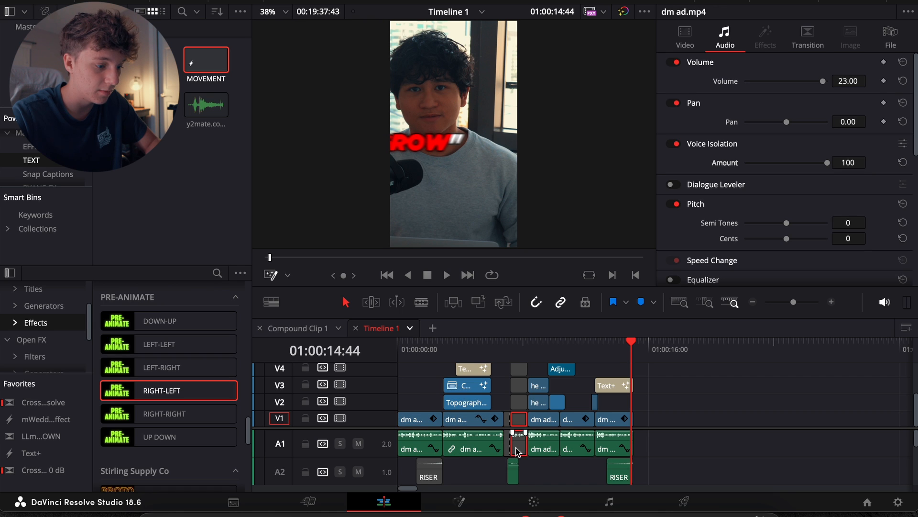
pyautogui.keyDown('super'); pyautogui.click(508, 447); pyautogui.keyUp('super')
pyautogui.press('d')
# Re-enable the disabled Noise 01.mp4 clip on V2 and the clips stacked above it on V3 and V4
pyautogui.click(521, 404)
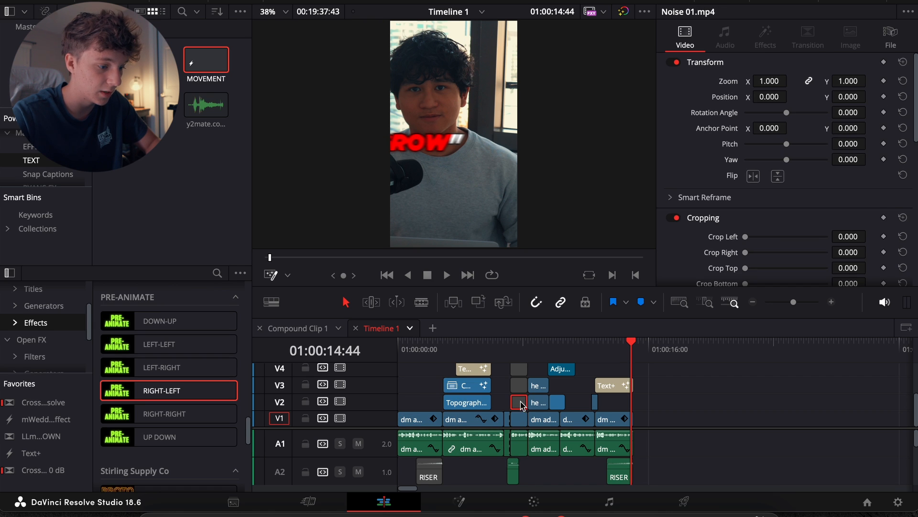
pyautogui.press('d')
pyautogui.click(519, 385)
pyautogui.scroll(2, 520, 385)
pyautogui.press('d')
pyautogui.click(518, 390)
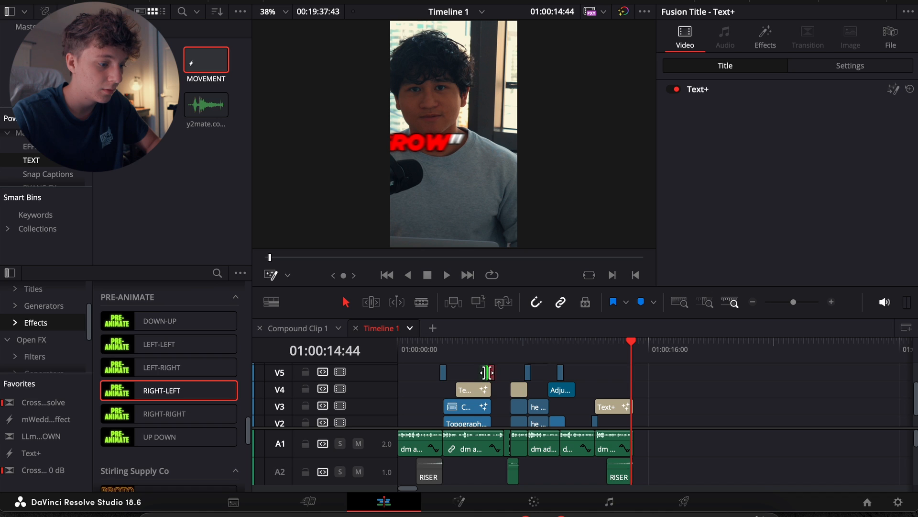
pyautogui.scroll(-2, 515, 414)
pyautogui.scroll(2, 513, 413)
pyautogui.click(506, 377)
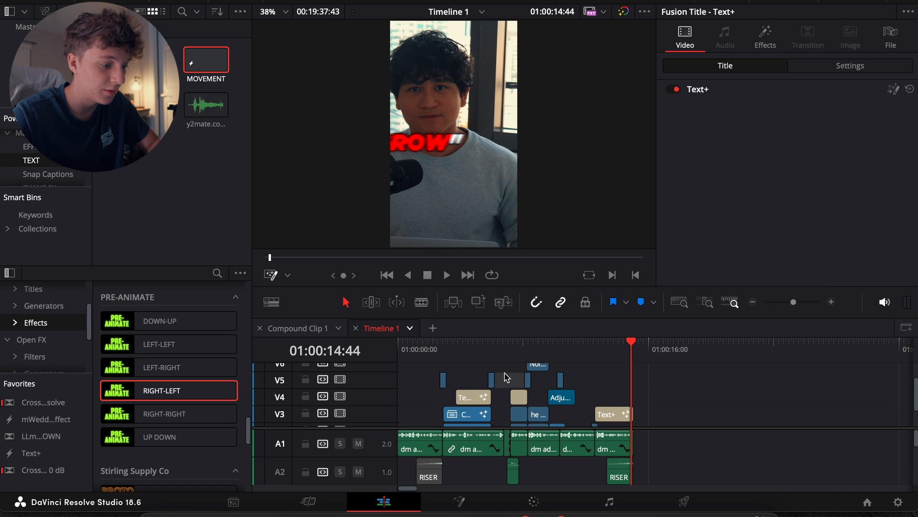
# Re-enable the disabled first RISER clip on A2
pyautogui.scroll(-2, 506, 377)
pyautogui.scroll(-3, 536, 445)
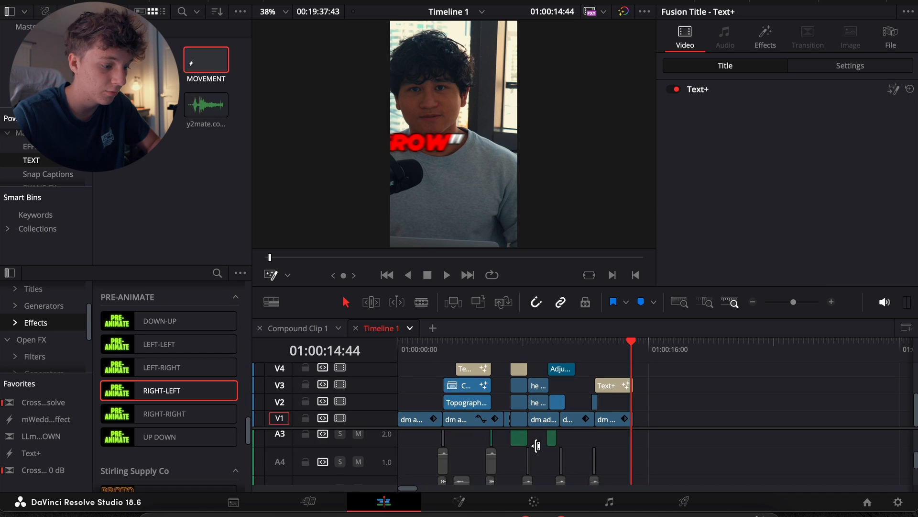
pyautogui.scroll(1, 536, 445)
pyautogui.scroll(1, 496, 455)
pyautogui.click(429, 446)
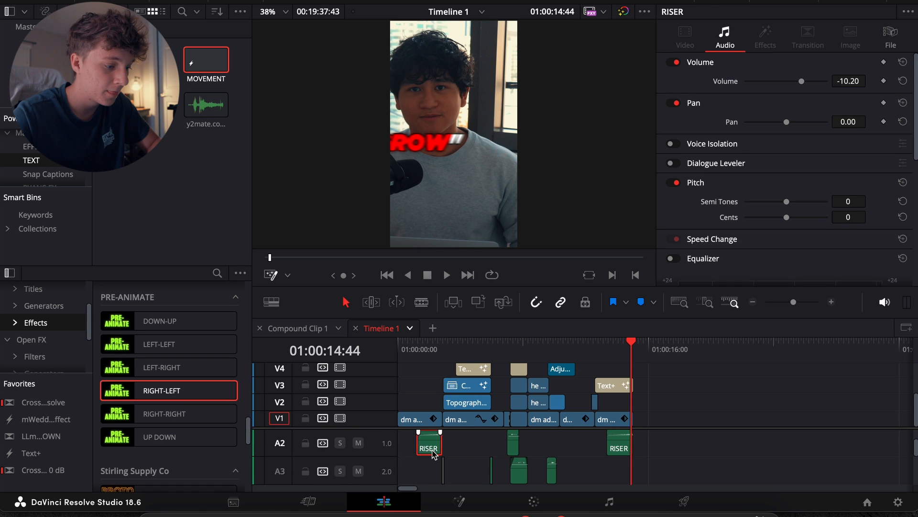
pyautogui.scroll(-1, 432, 450)
pyautogui.scroll(-1, 432, 450)
# Re-enable the remaining disabled sound effects on the lower audio tracks and play the timeline from the start
pyautogui.moveTo(416, 433); pyautogui.dragTo(493, 481)
pyautogui.scroll(-1, 531, 475)
pyautogui.moveTo(565, 475); pyautogui.dragTo(517, 490)
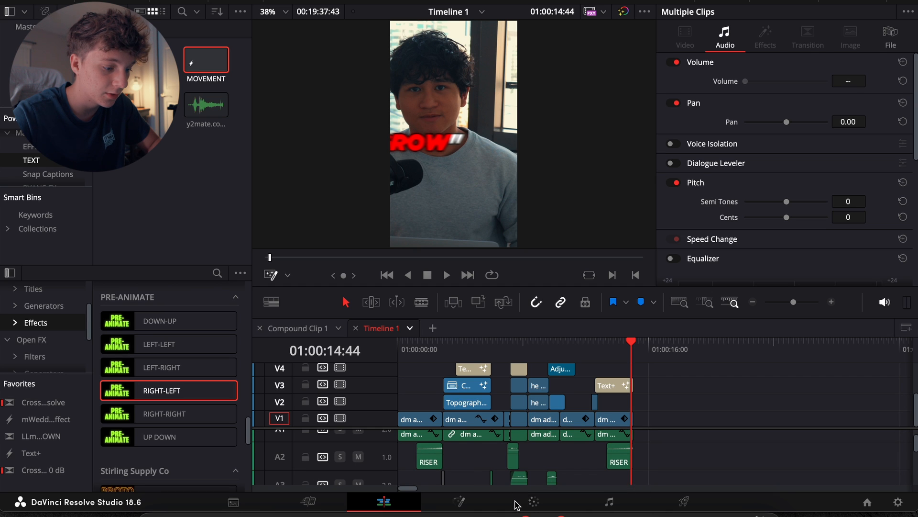
pyautogui.click(512, 493)
pyautogui.scroll(-4, 517, 471)
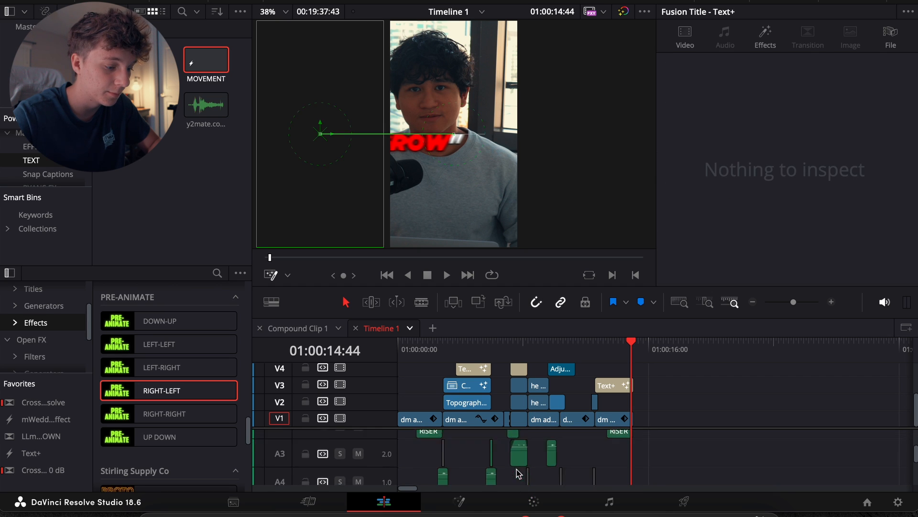
pyautogui.click(492, 452)
pyautogui.click(493, 467)
pyautogui.moveTo(404, 350); pyautogui.dragTo(376, 351)
pyautogui.press('space')
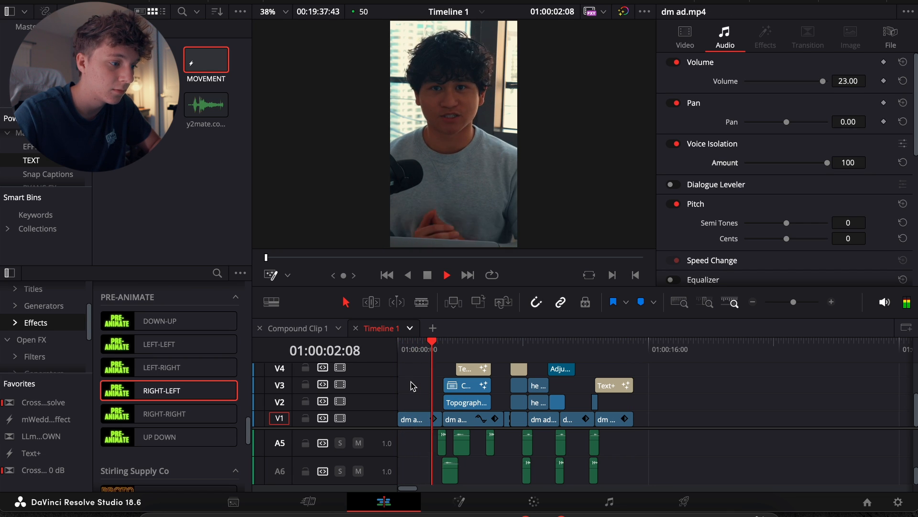
pyautogui.press('space')
# Add TL_NW_Arp_Loops_Filtered_Gm_95.wav as background music on A7 from the timeline start and play it back
pyautogui.moveTo(757, 471)
pyautogui.mouseDown()
pyautogui.moveTo(749, 499)
pyautogui.moveTo(744, 483)
pyautogui.mouseUp()
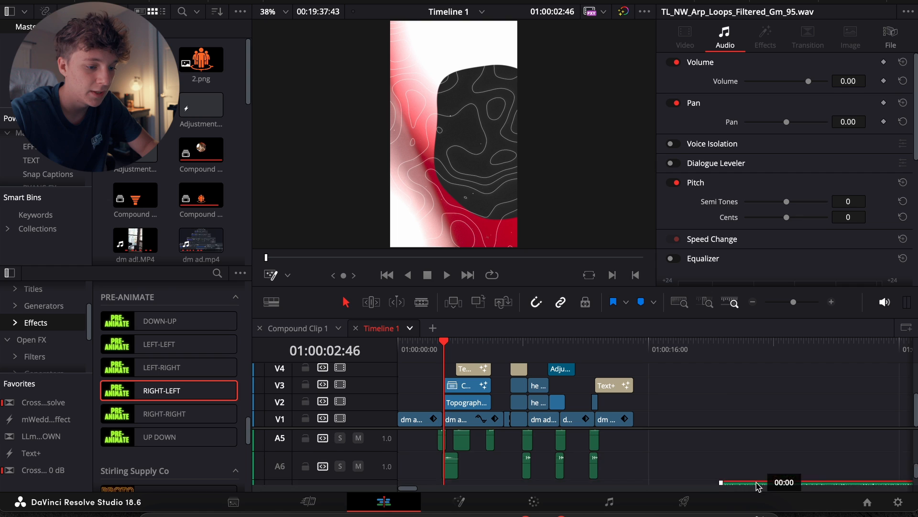
pyautogui.moveTo(749, 471); pyautogui.dragTo(428, 471)
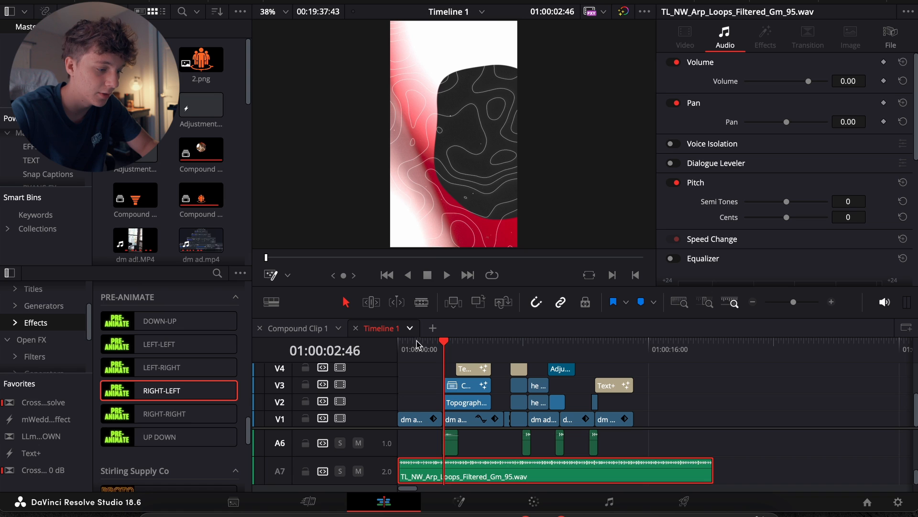
pyautogui.press('Home')
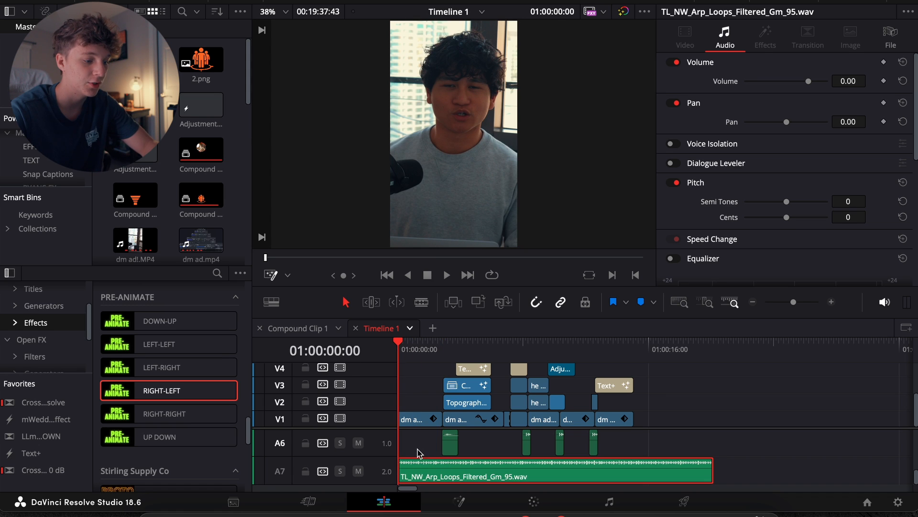
pyautogui.click(415, 446)
pyautogui.press('space')
# Lower the music clip's volume to -8.40 and trim its end to match the last video clip
pyautogui.click(446, 471)
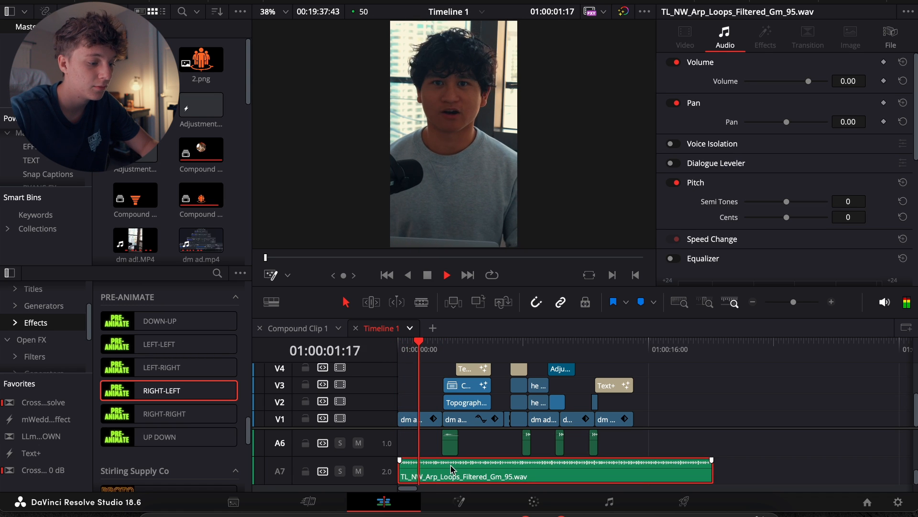
pyautogui.press('space')
pyautogui.moveTo(861, 79); pyautogui.dragTo(841, 79)
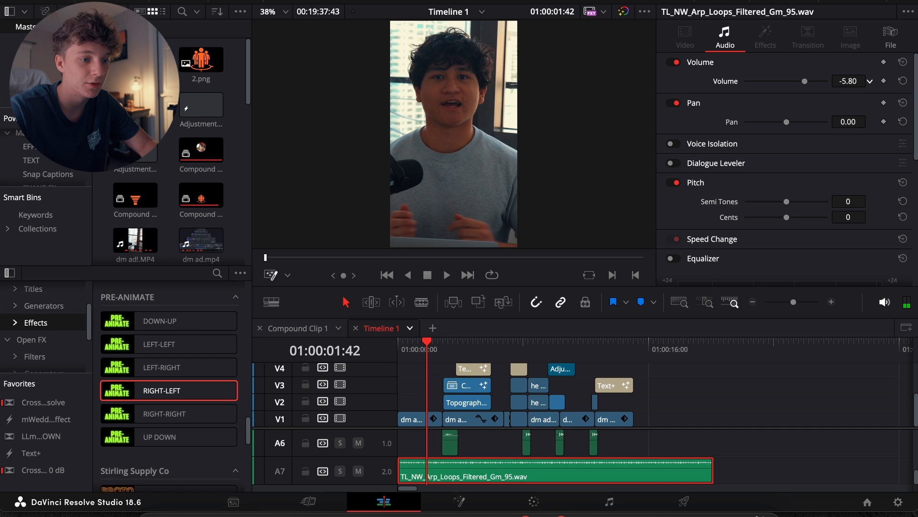
pyautogui.moveTo(712, 465); pyautogui.dragTo(634, 465)
pyautogui.click(588, 475)
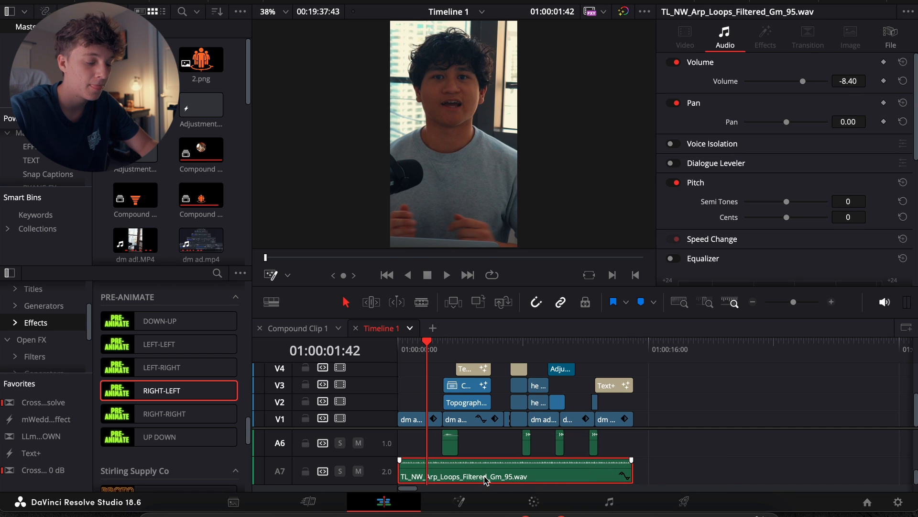
# In Fairlight, enable the Band 6 high-cut filter in track A7's equalizer and pull its cutoff down to muffle the music
pyautogui.click(610, 502)
pyautogui.hscroll(3, 870, 263)
pyautogui.scroll(-5, 861, 252)
pyautogui.scroll(3, 858, 245)
pyautogui.doubleClick(861, 267)
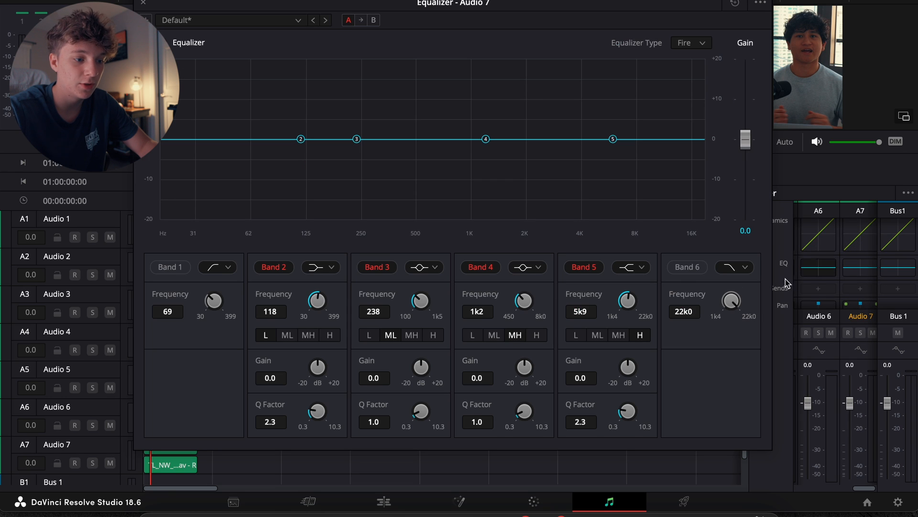
pyautogui.click(687, 267)
pyautogui.moveTo(705, 139); pyautogui.dragTo(397, 178)
pyautogui.click(143, 5)
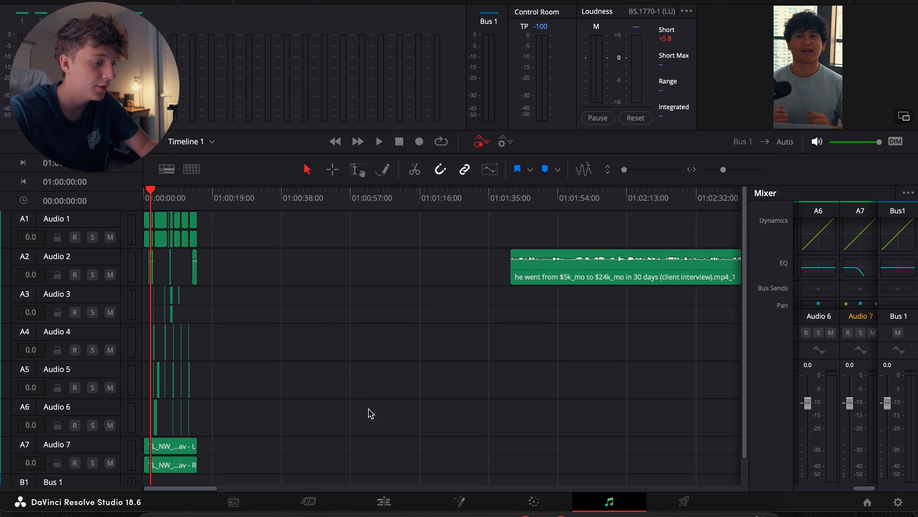
# Return to the edit timeline, lower the music clip's volume to -10.20 and play the opening to check the mix
pyautogui.click(384, 502)
pyautogui.press('space')
pyautogui.click(424, 447)
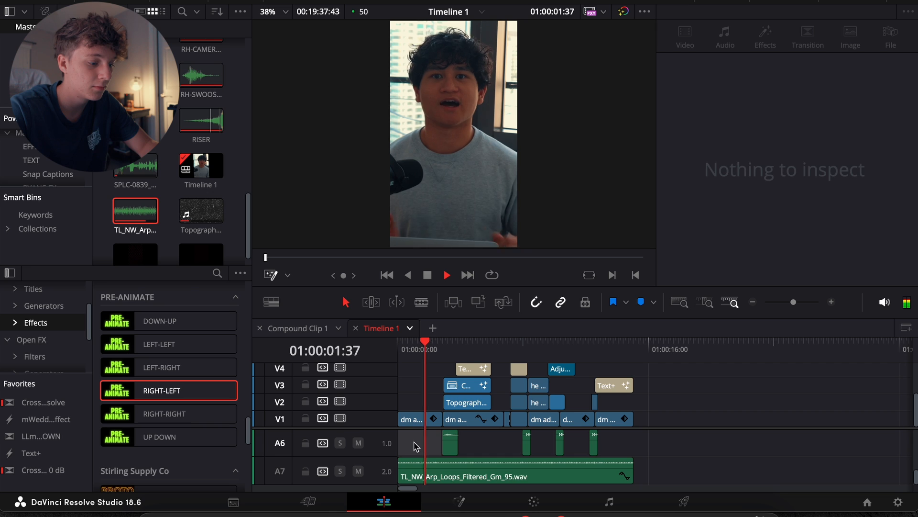
pyautogui.press('space')
pyautogui.click(484, 463)
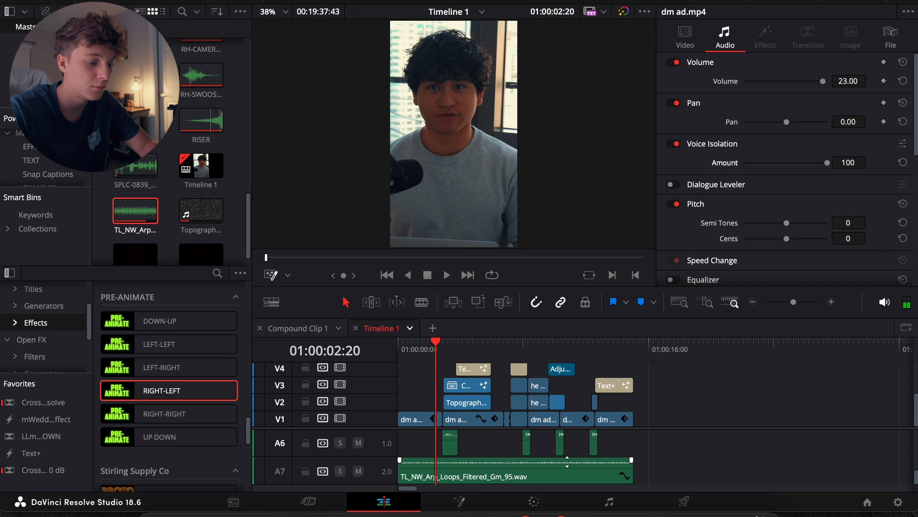
pyautogui.moveTo(863, 81); pyautogui.dragTo(855, 81)
pyautogui.press('space')
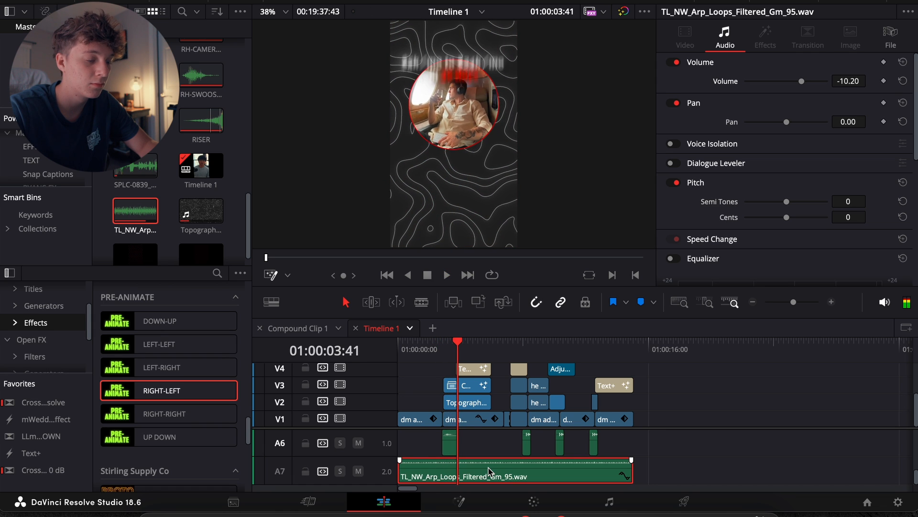
pyautogui.press('space')
pyautogui.click(487, 446)
pyautogui.click(486, 446)
pyautogui.scroll(3, 492, 389)
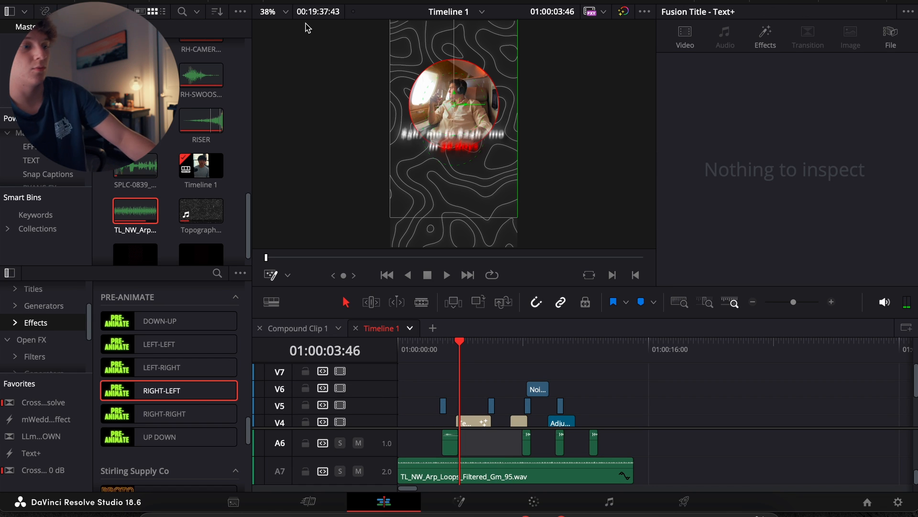
# Create subtitles from the audio with a maximum of 10 characters per line, single lines and no gap between subtitles
pyautogui.click(297, 211)
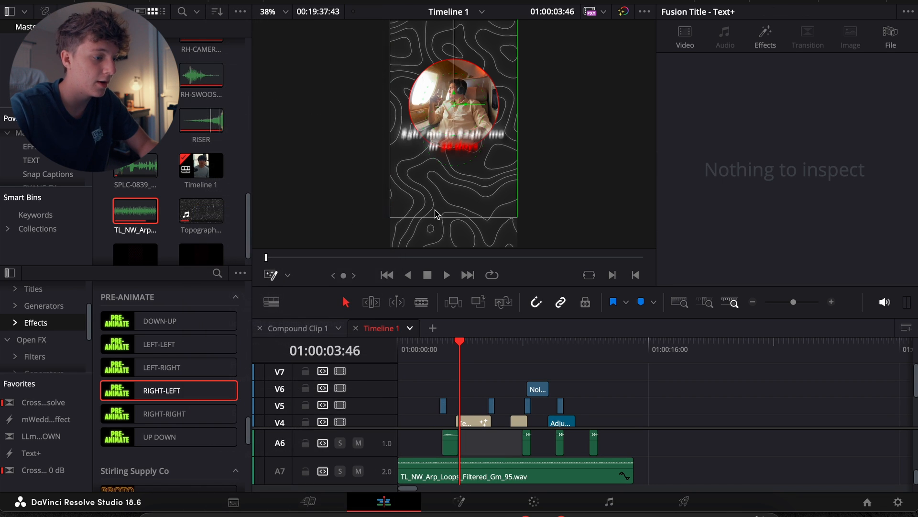
pyautogui.moveTo(466, 212); pyautogui.dragTo(460, 211)
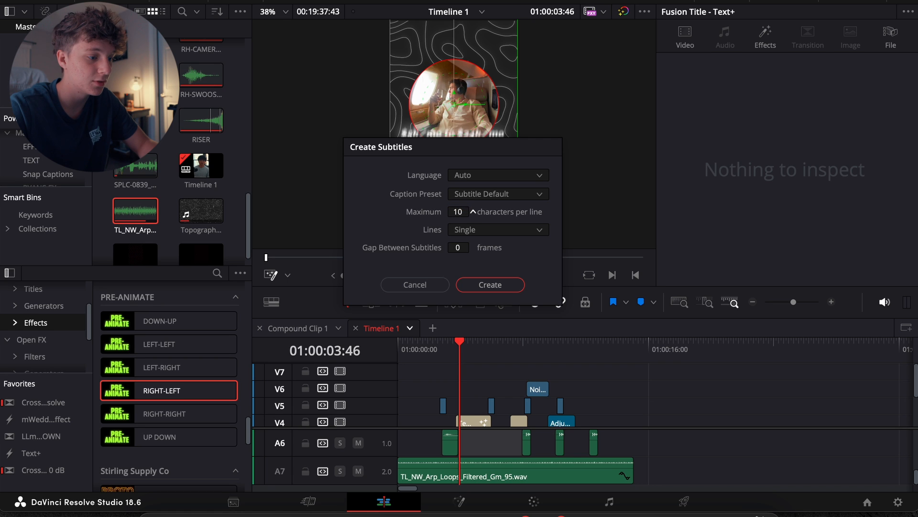
pyautogui.click(481, 283)
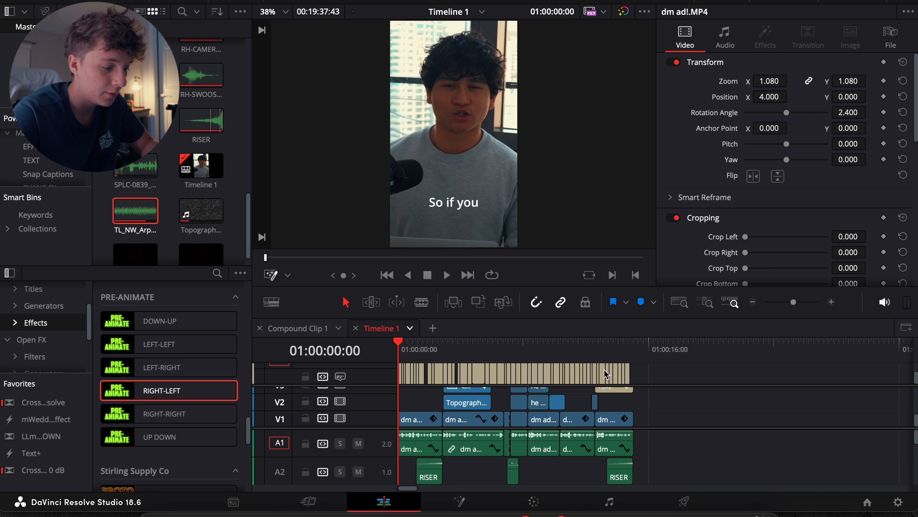
pyautogui.click(833, 302)
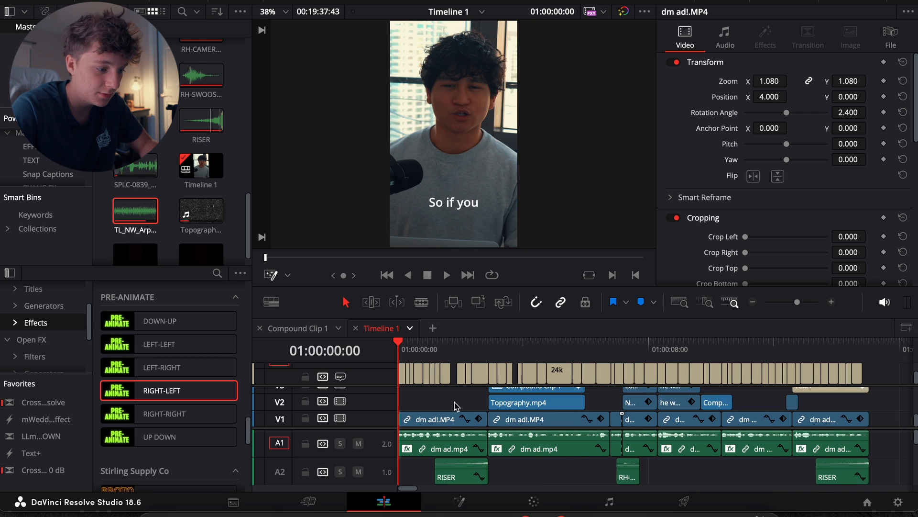
pyautogui.scroll(5, 461, 404)
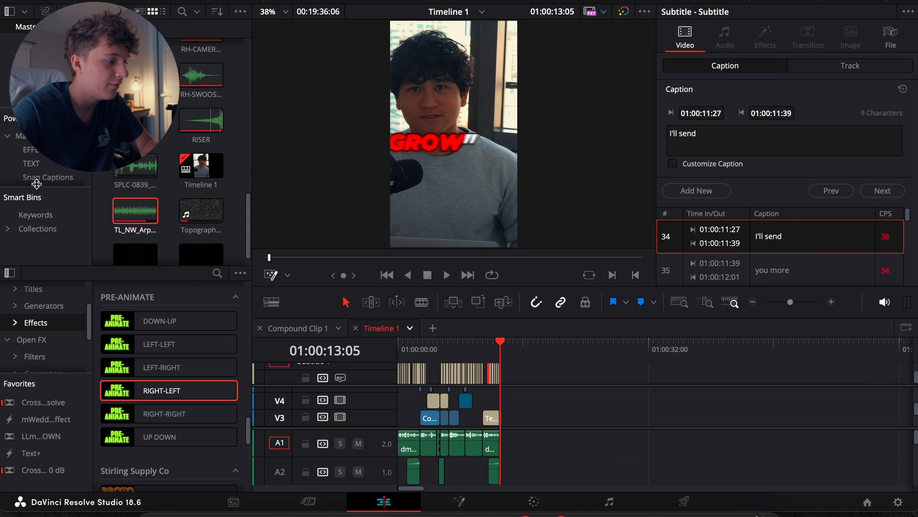
# Open the Snap Captions power bin and launch the Snap Captions script
pyautogui.click(48, 174)
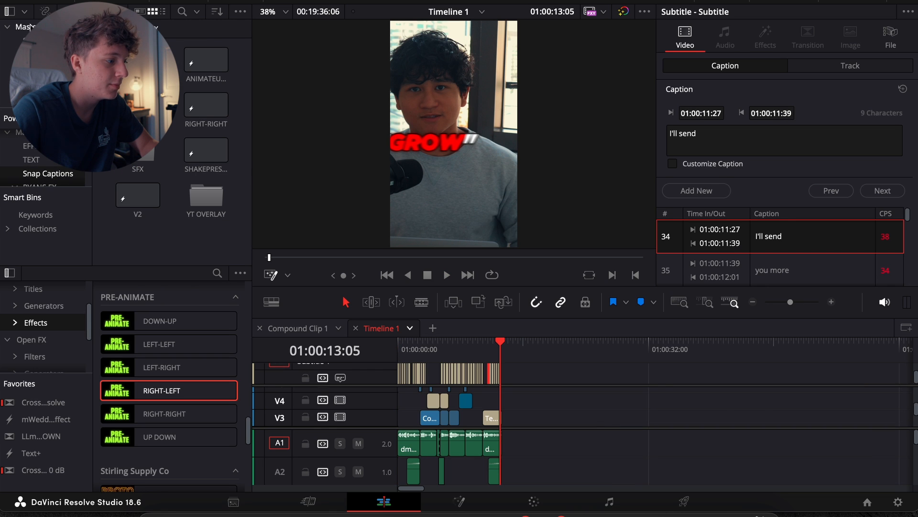
pyautogui.click(664, 1)
pyautogui.moveTo(749, 387)
pyautogui.moveTo(798, 386)
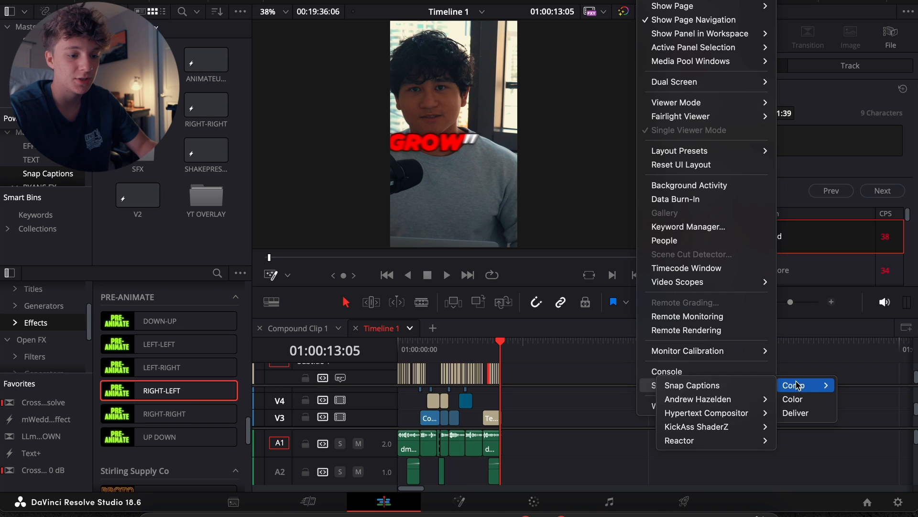
pyautogui.click(734, 390)
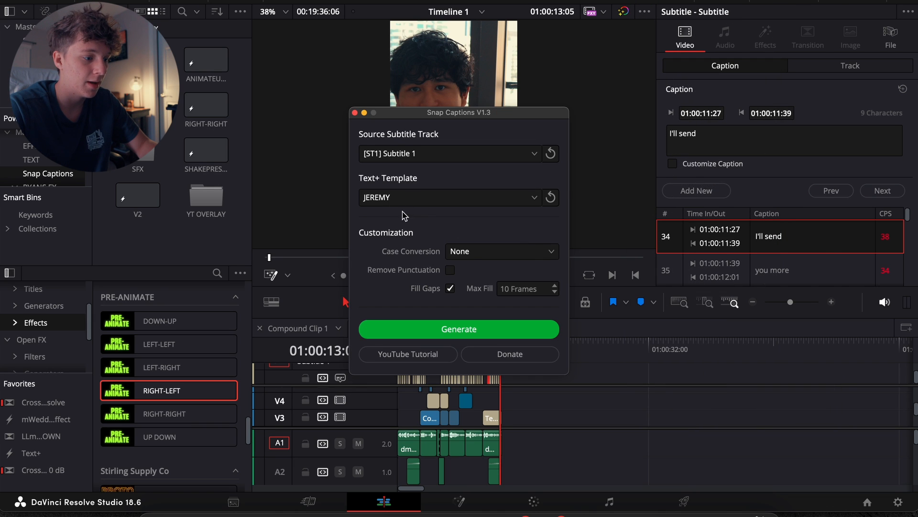
# Generate captions from the Subtitle 1 track in uppercase, with punctuation removed and gaps filled up to 10 frames
pyautogui.click(450, 269)
pyautogui.click(467, 251)
pyautogui.click(466, 287)
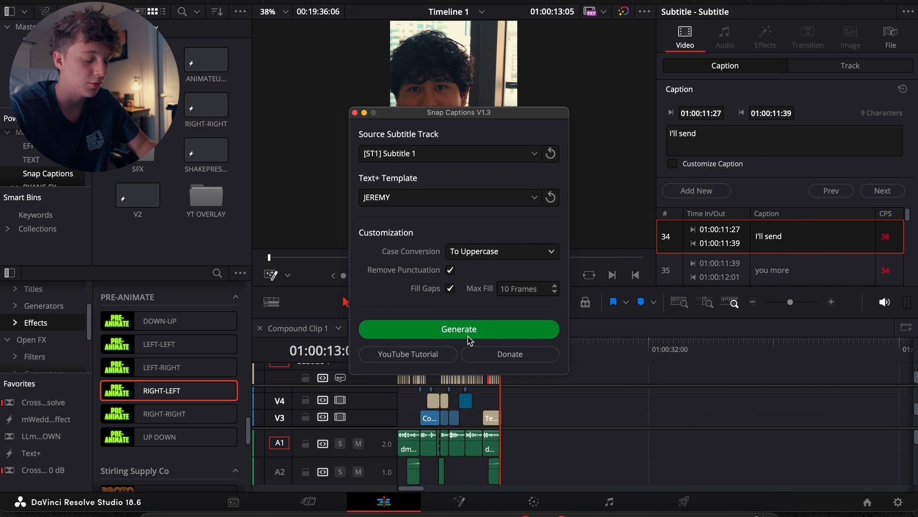
pyautogui.click(469, 330)
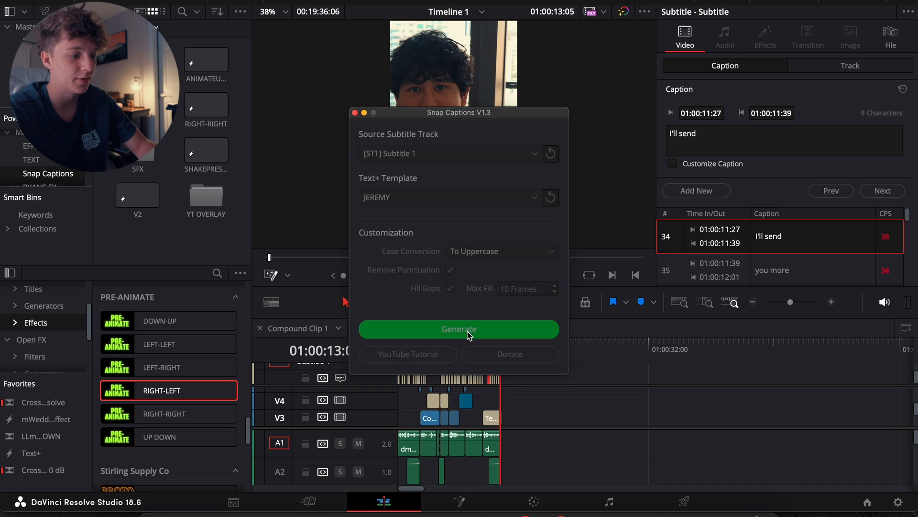
# Inspect the generated caption clips and how they overlap the "GROW" title on V3
pyautogui.moveTo(767, 354)
pyautogui.mouseDown()
pyautogui.moveTo(756, 347)
pyautogui.moveTo(778, 348)
pyautogui.mouseUp()
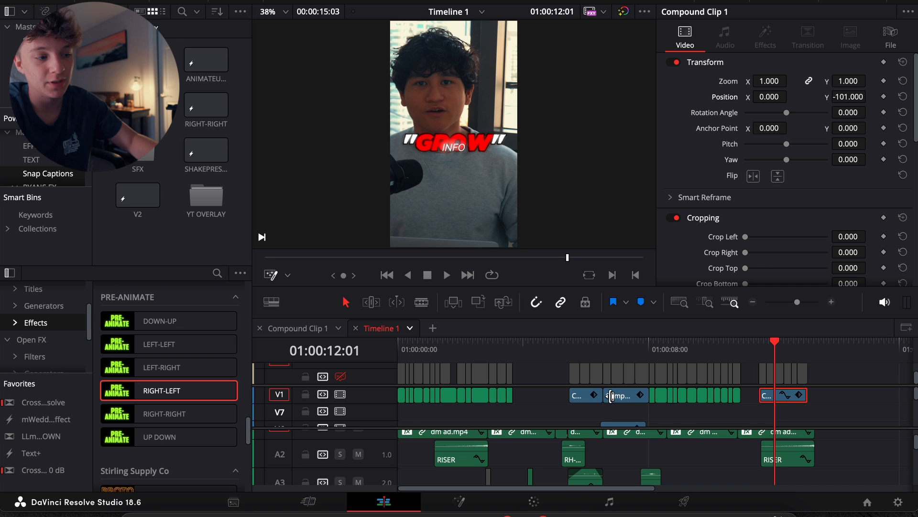
pyautogui.click(747, 342)
pyautogui.click(791, 413)
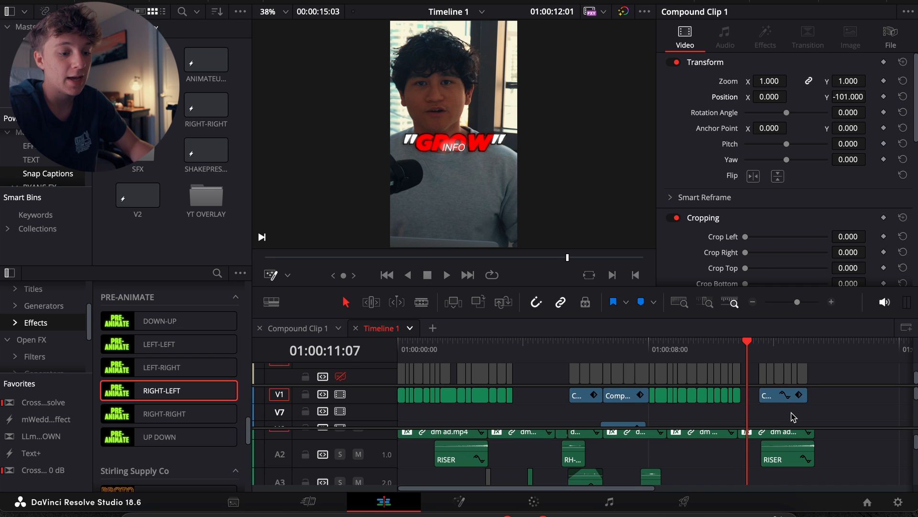
pyautogui.scroll(-5, 792, 414)
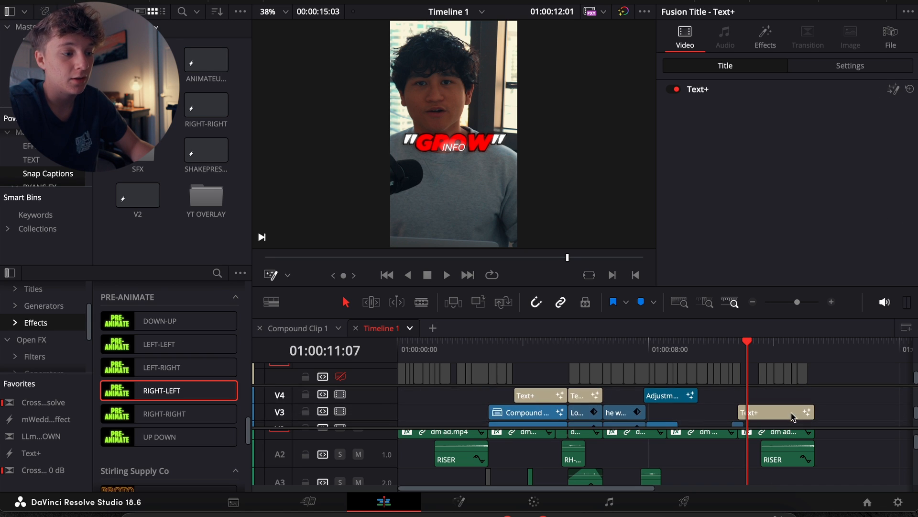
pyautogui.click(754, 301)
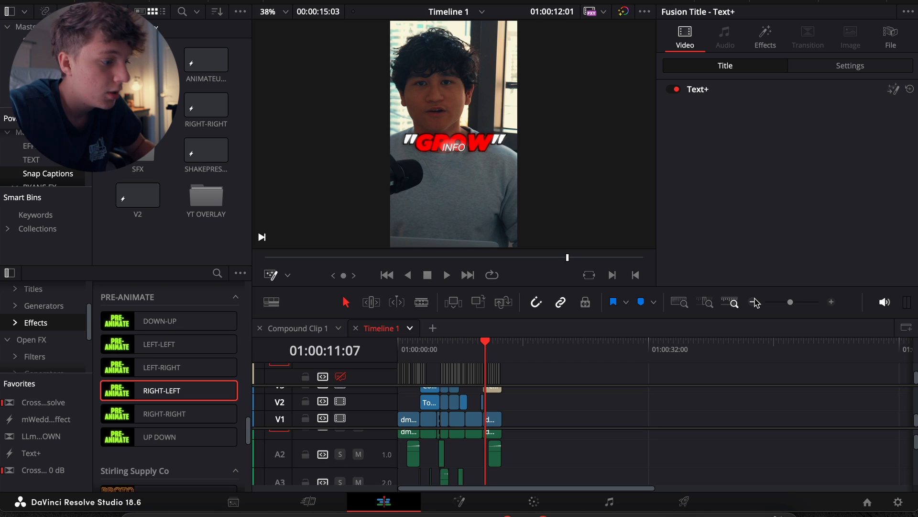